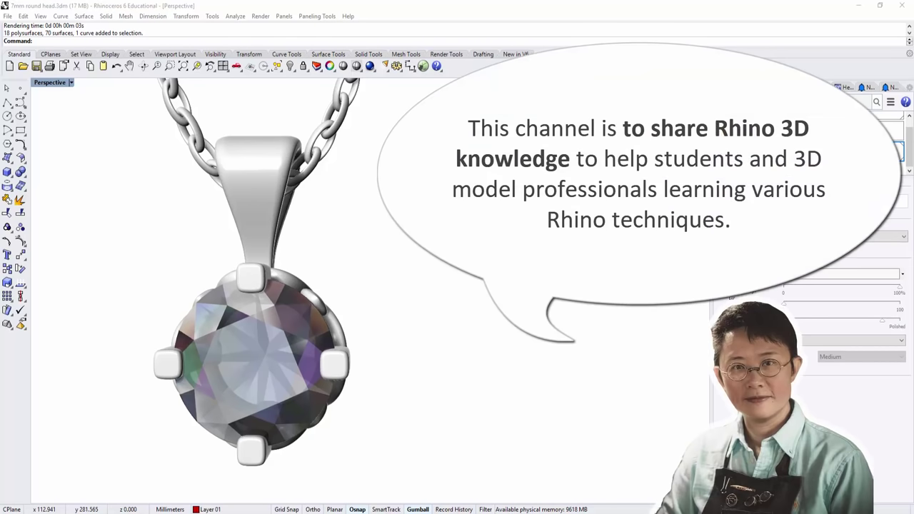
Examine the finished four-prong round pendant model from the front and from the side.
mouse_move(464, 313)
right_mouse_down()
mouse_move(489, 303)
mouse_move(375, 313)
mouse_move(458, 311)
right_mouse_up()
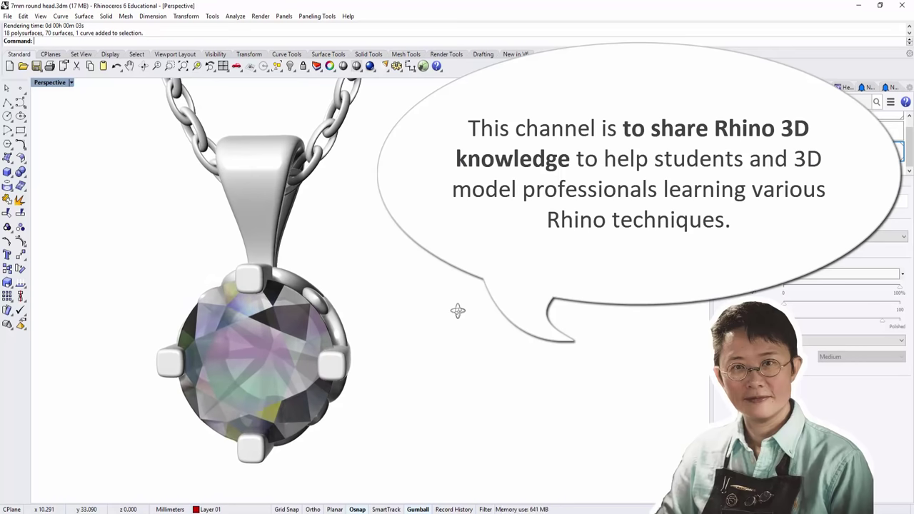
right_click_drag(426, 341, 332, 325)
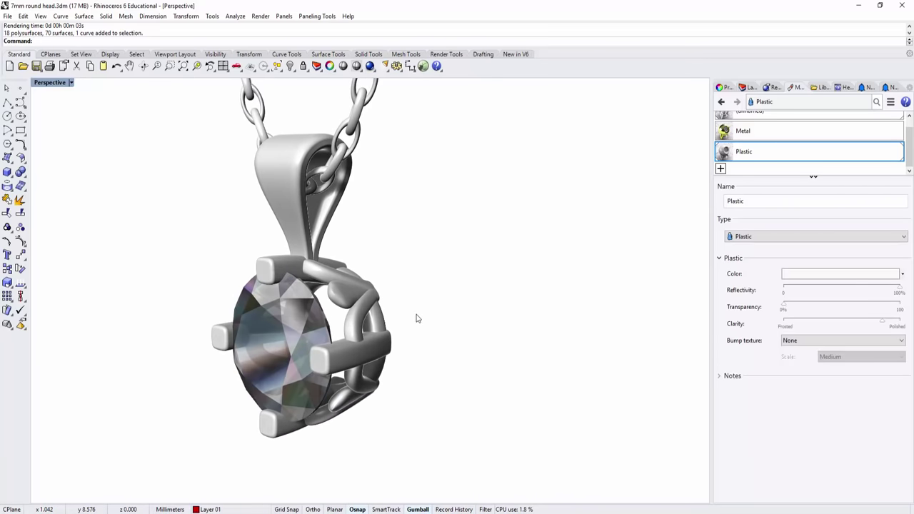
right_click_drag(408, 326, 471, 320)
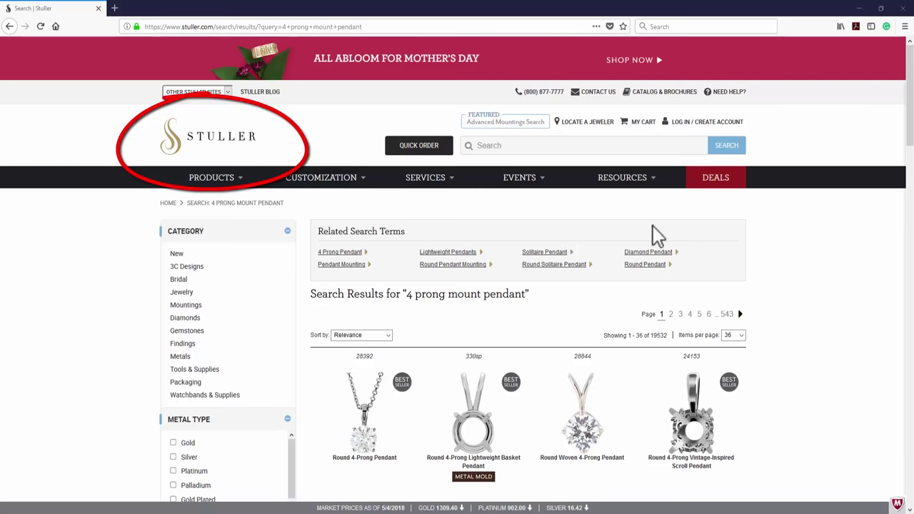
Switch to the web browser and look through Stuller's search results for "4 prong mount pendant".
scroll(751, 282, "down", 5)
scroll(751, 283, "down", 7)
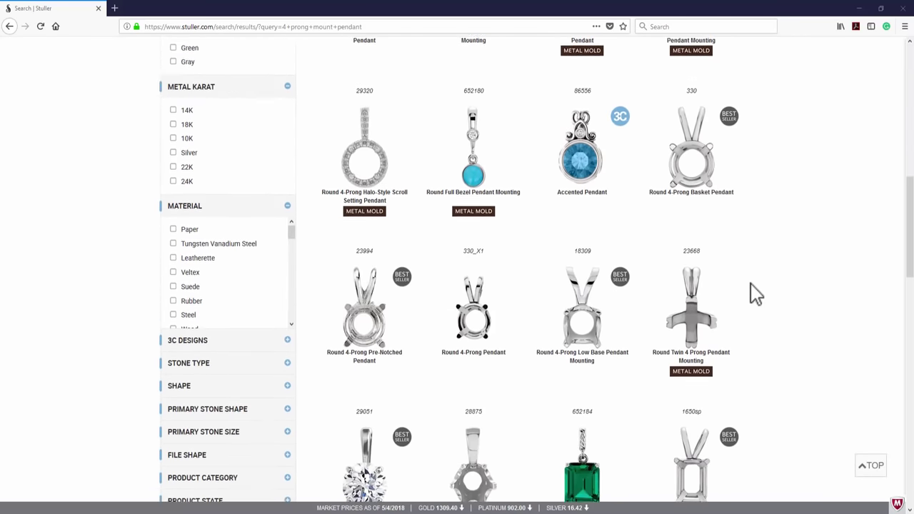
scroll(751, 284, "down", 3)
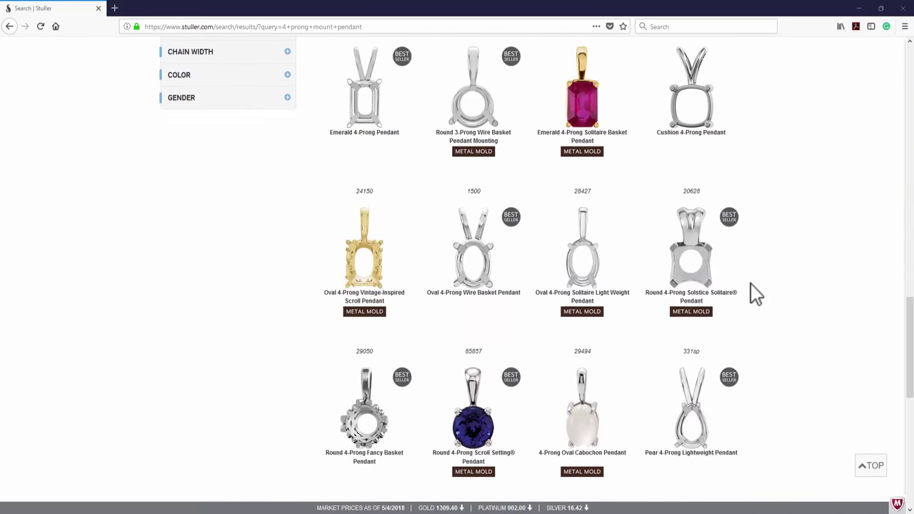
scroll(750, 283, "up", 8)
scroll(750, 284, "up", 7)
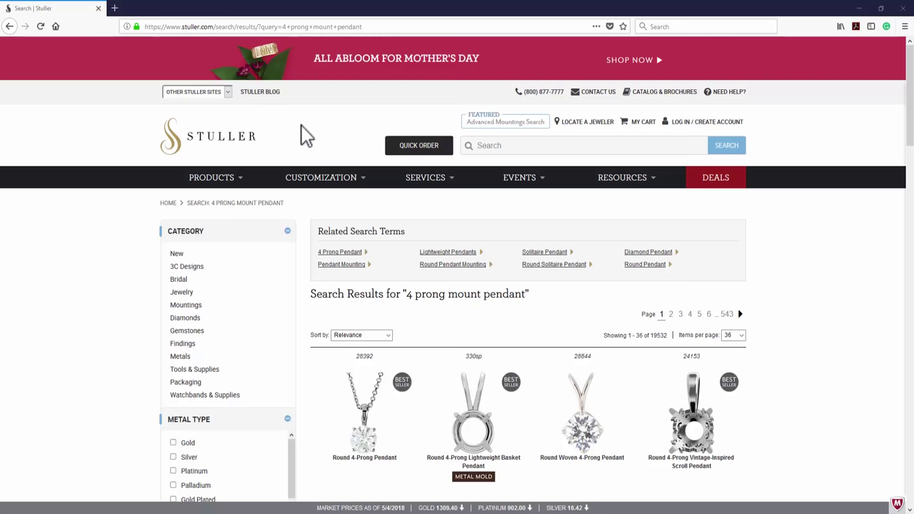
Look over Stuller's product categories and open the Bridal category.
mouse_move(217, 178)
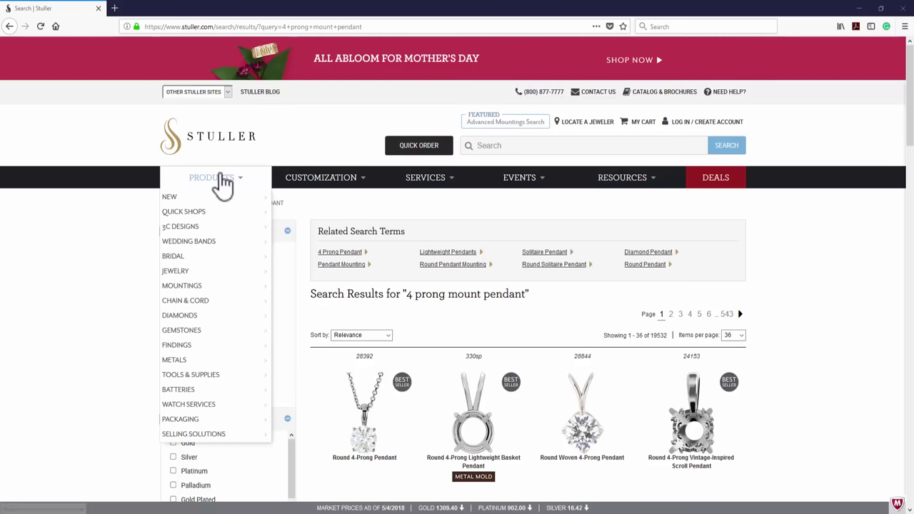
mouse_move(196, 218)
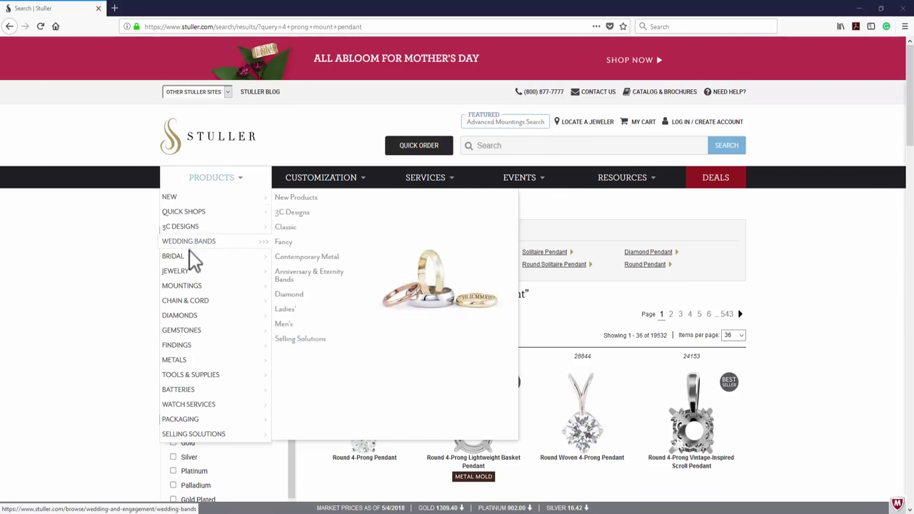
mouse_move(181, 291)
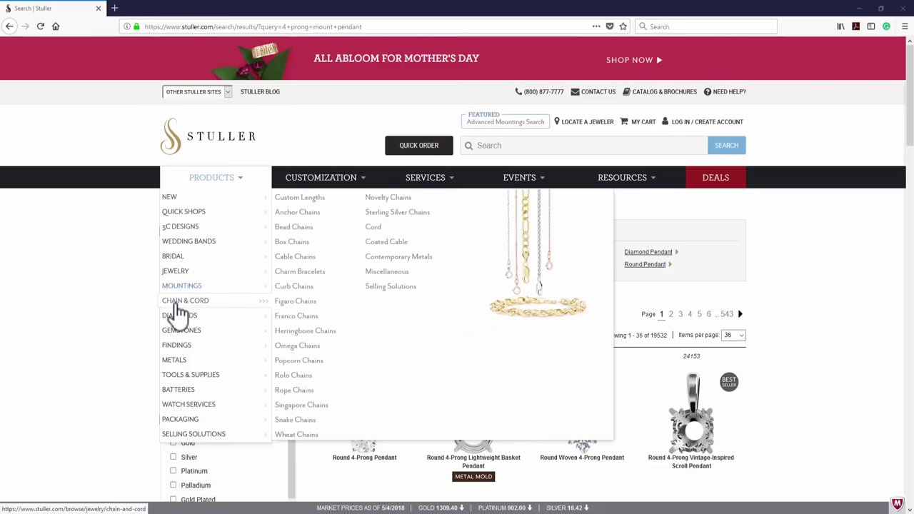
mouse_move(184, 259)
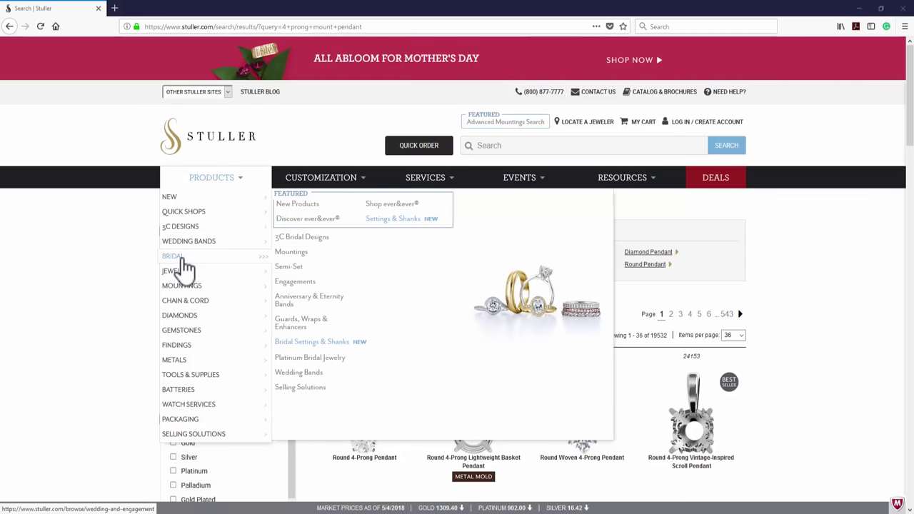
left_click(183, 266)
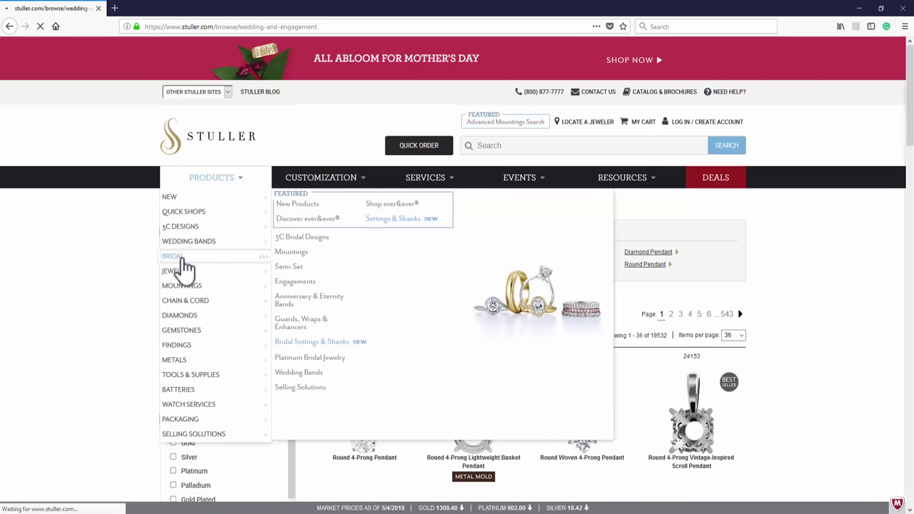
Open Engagement Rings within the bridal category and go on to its Mountings.
scroll(524, 326, "down", 2)
scroll(524, 326, "down", 2)
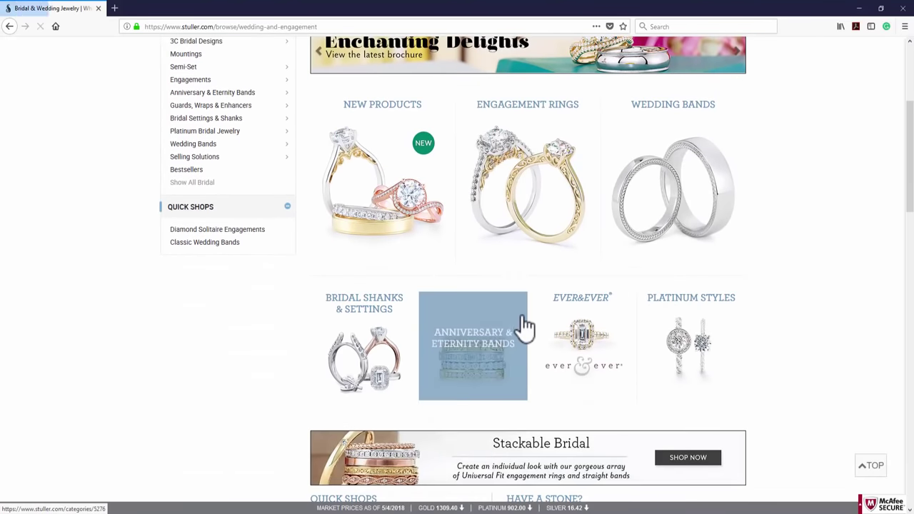
left_click(531, 207)
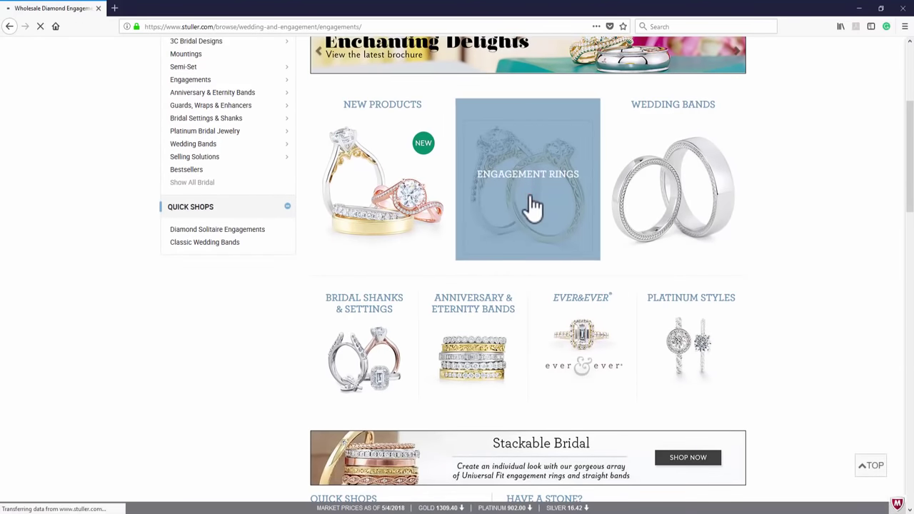
scroll(532, 236, "down", 2)
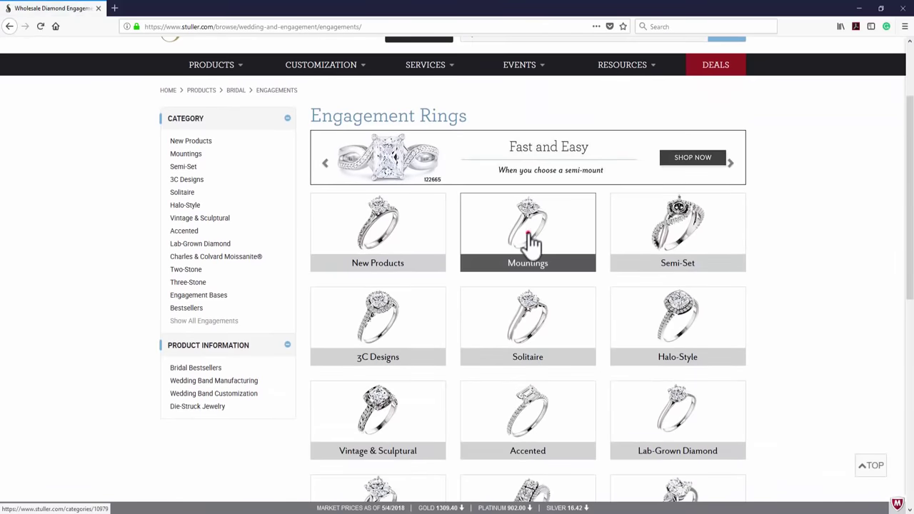
left_click(532, 243)
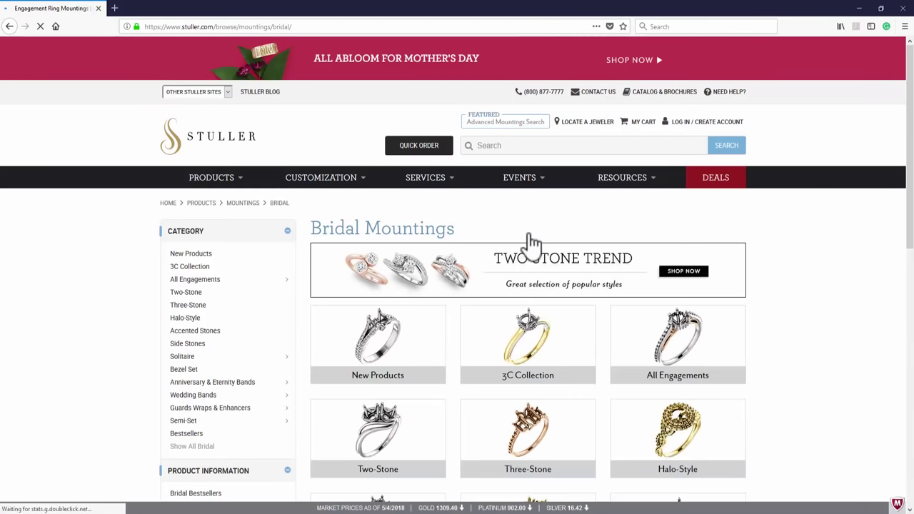
Open the 3C Collection of bridal mountings and show its Solitaire rings.
scroll(527, 240, "down", 2)
left_click(535, 221)
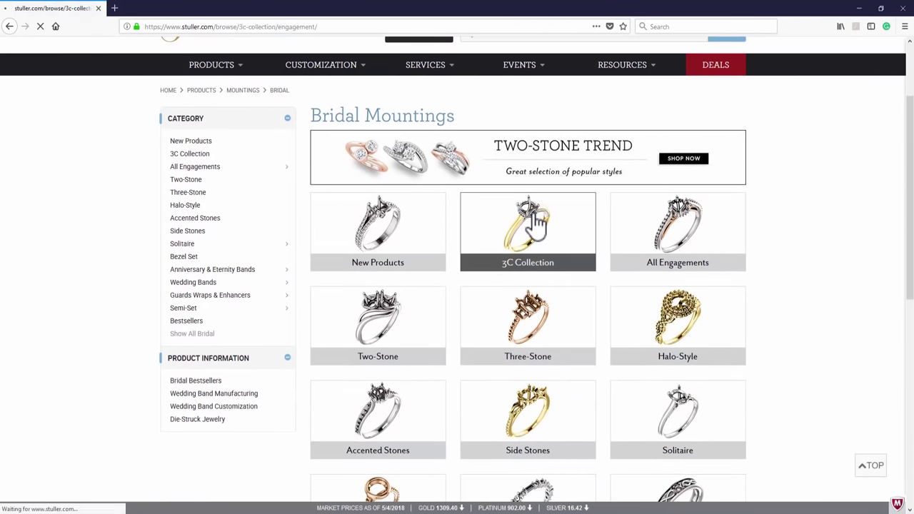
scroll(536, 222, "down", 3)
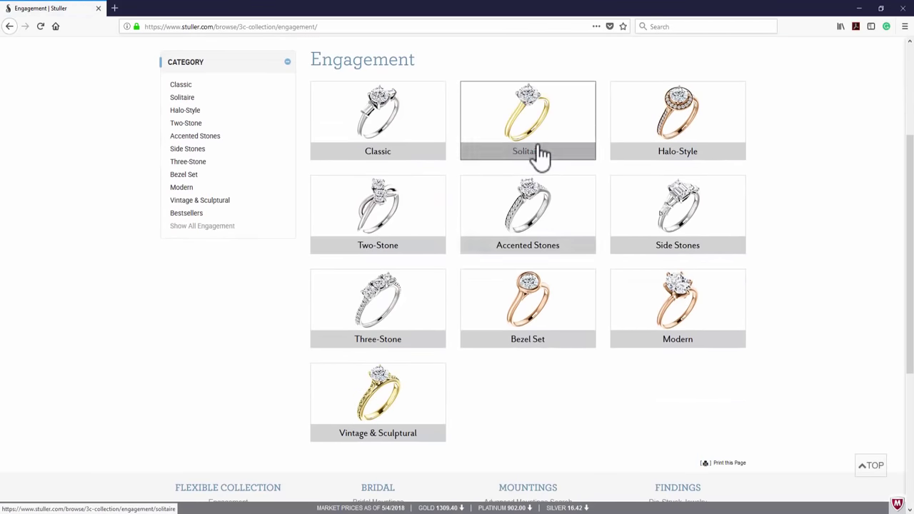
left_click(538, 150)
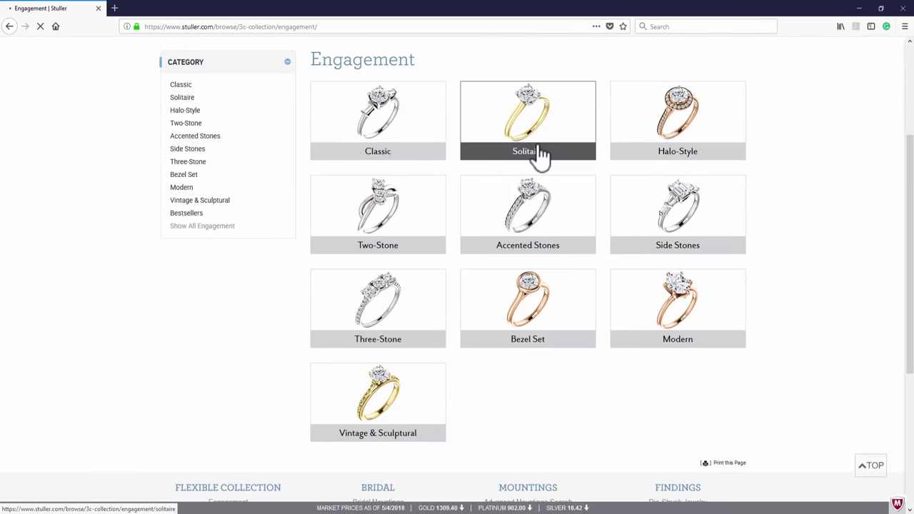
Look through the Solitaire ring listings for the different prong and bezel setting styles.
scroll(541, 169, "down", 2)
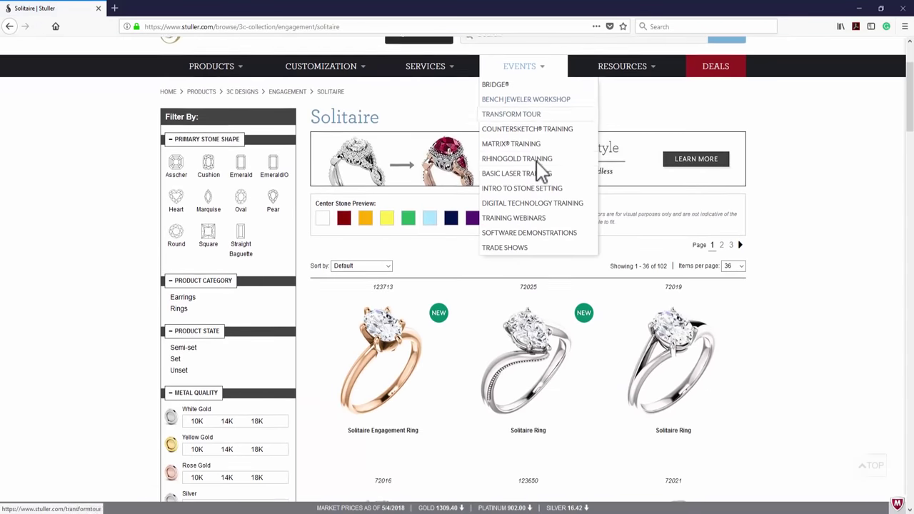
scroll(541, 169, "down", 1)
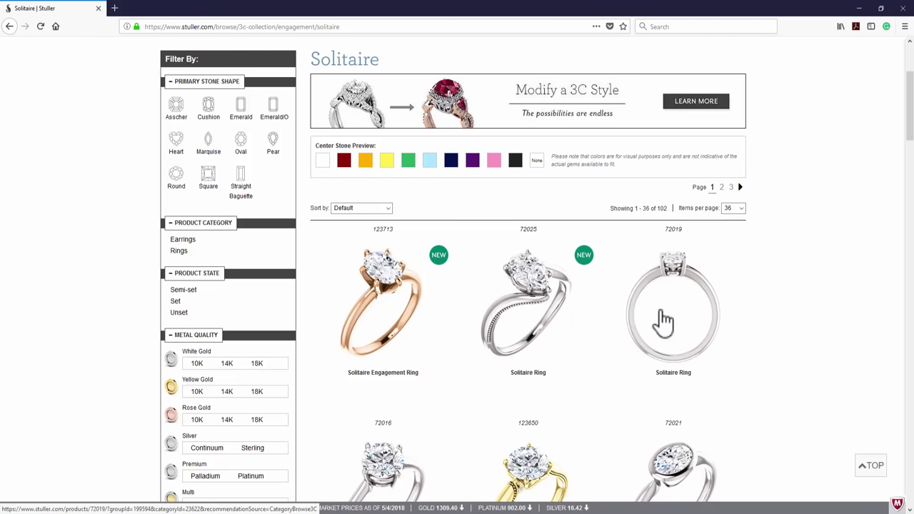
scroll(663, 321, "down", 2)
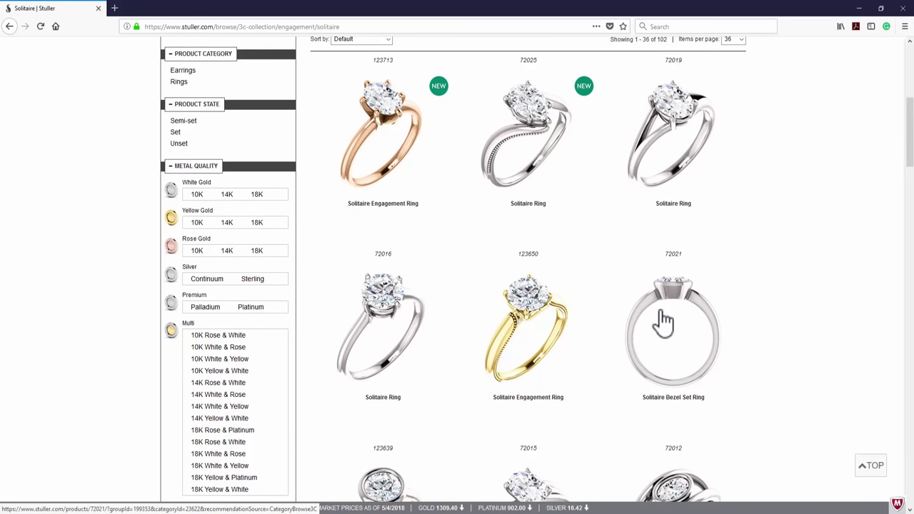
scroll(664, 321, "down", 4)
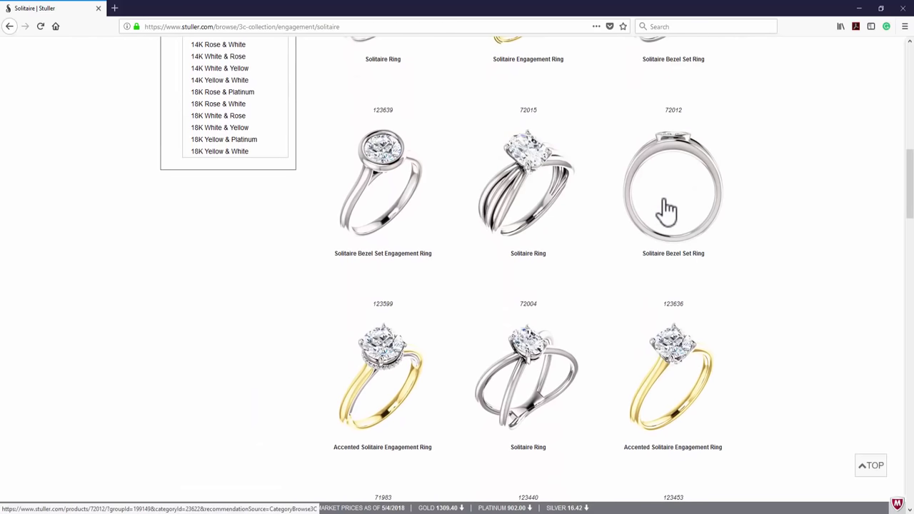
scroll(666, 209, "down", 3)
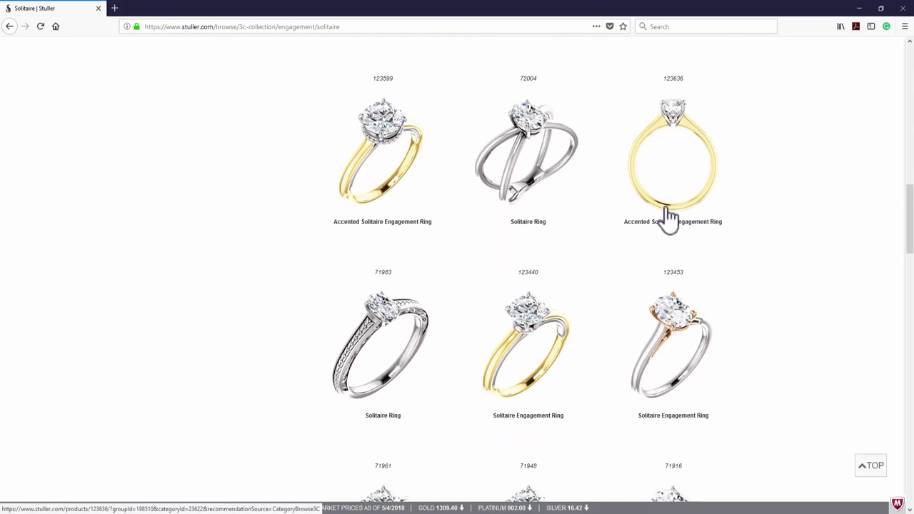
scroll(666, 214, "up", 10)
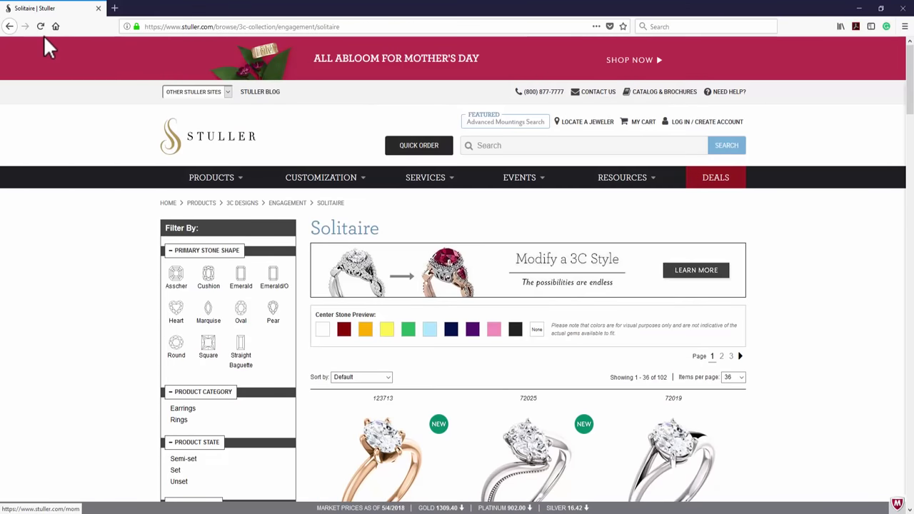
Return through the previously visited pages to the "4 prong mount pendant" search results.
left_click(10, 27)
left_click(10, 27)
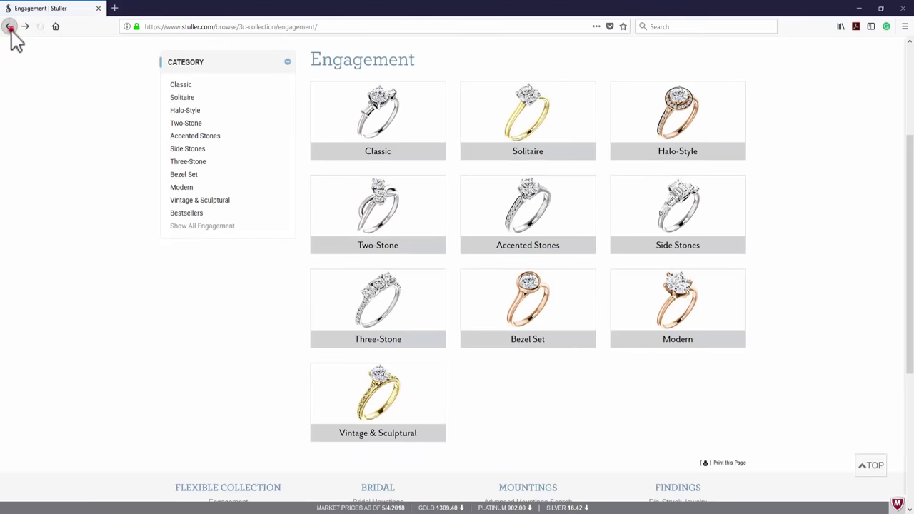
left_click(10, 27)
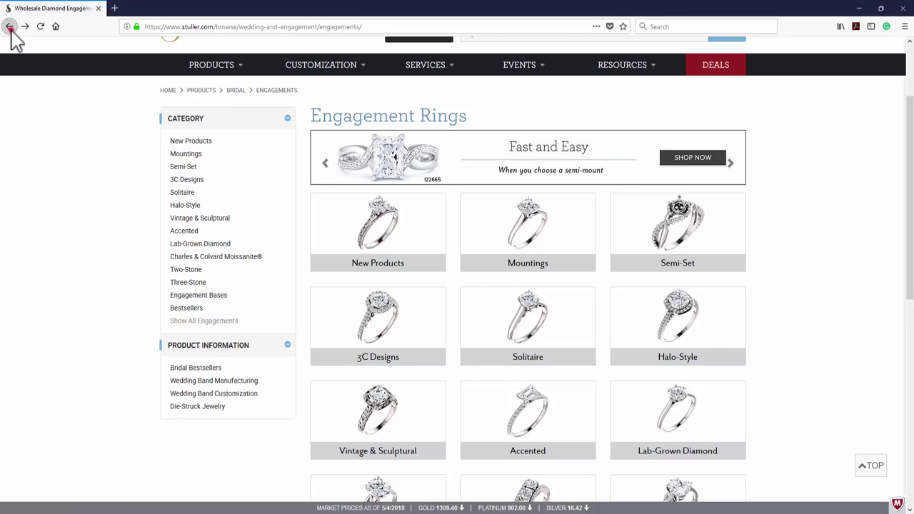
left_click(10, 27)
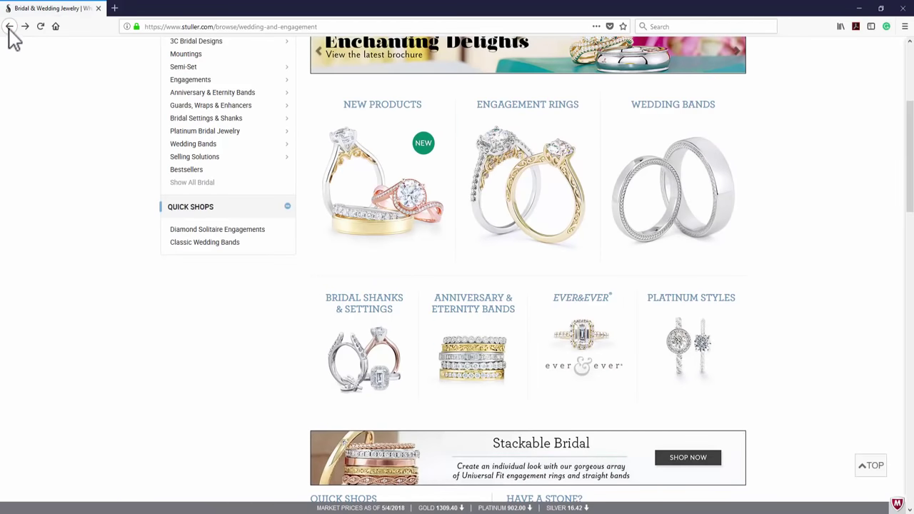
left_click(10, 27)
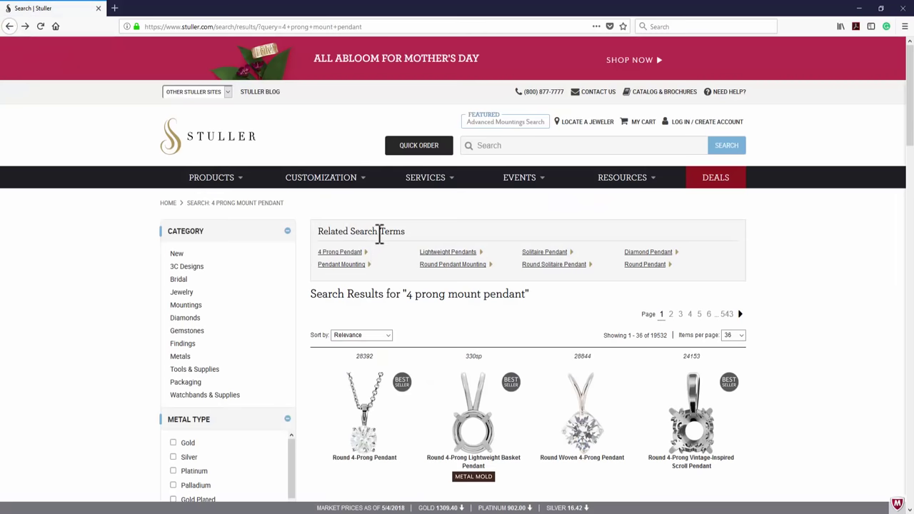
Open the product page of the Round 4-Prong Scroll Setting Pendant, item 1898, from the search results.
scroll(379, 236, "down", 2)
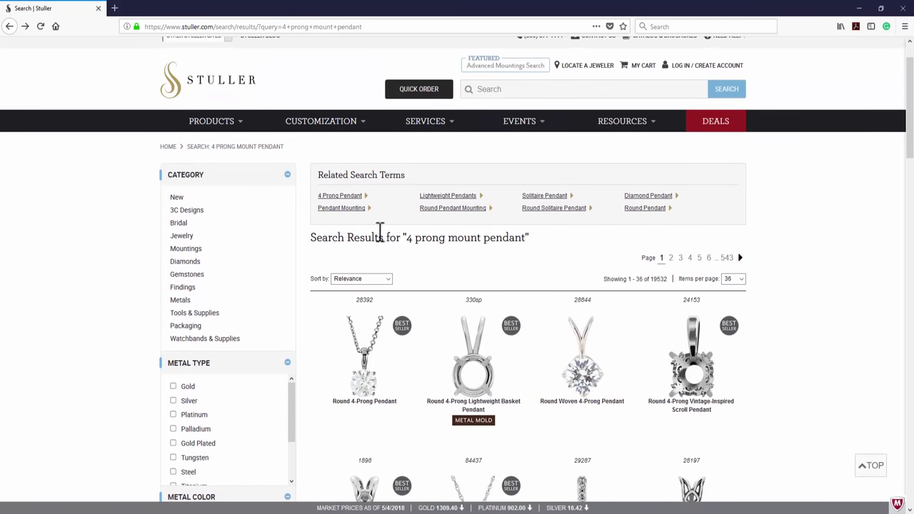
scroll(385, 261, "down", 5)
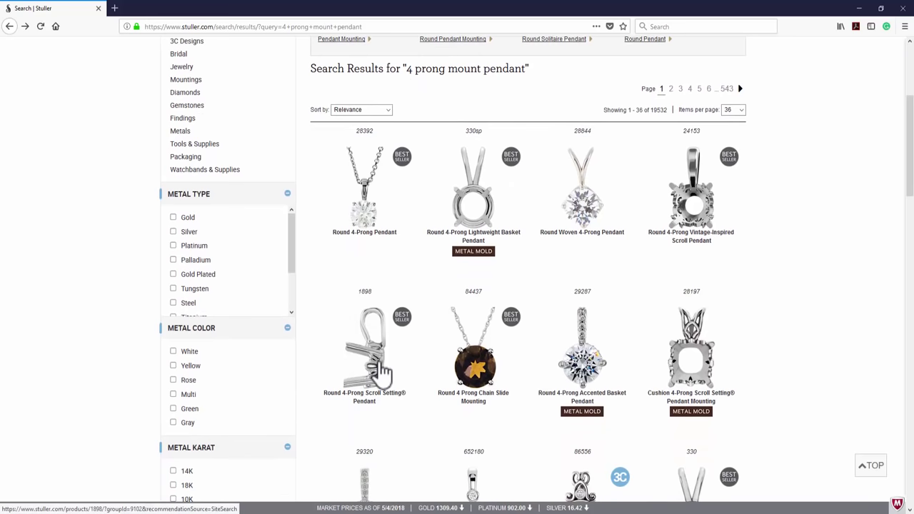
left_click(382, 364)
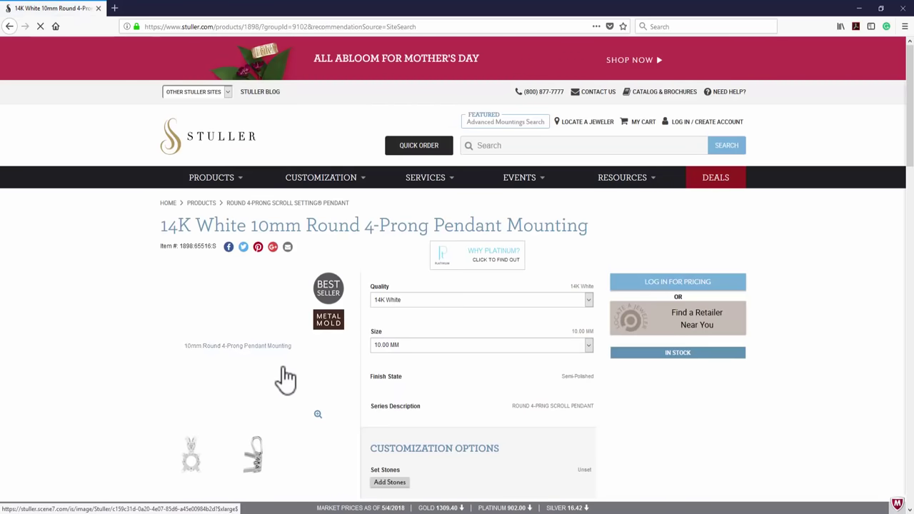
Examine the pendant mounting's front and side product images magnified for setting and scroll details.
mouse_move(304, 346)
scroll(307, 343, "down", 3)
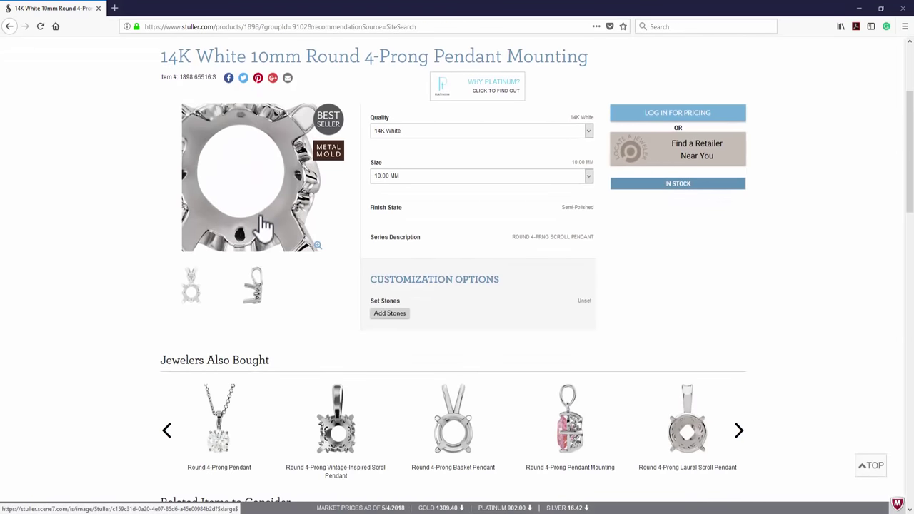
left_click(257, 287)
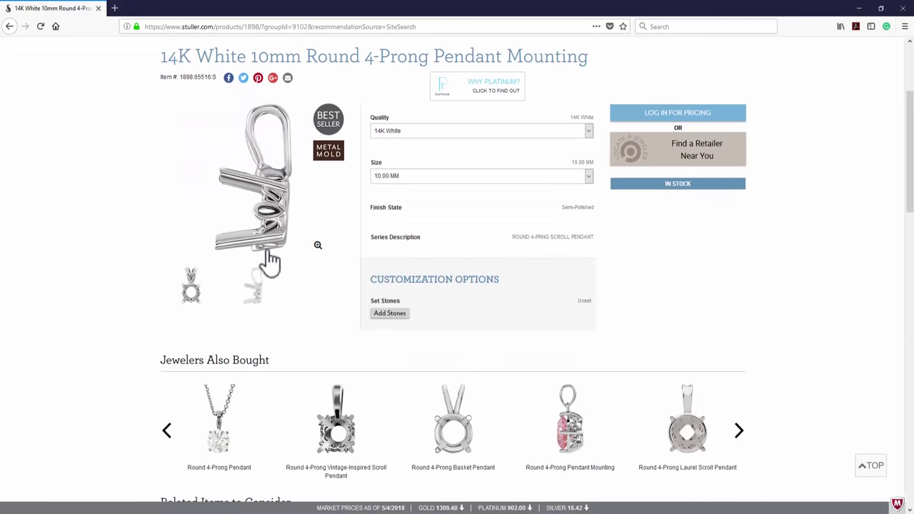
mouse_move(271, 229)
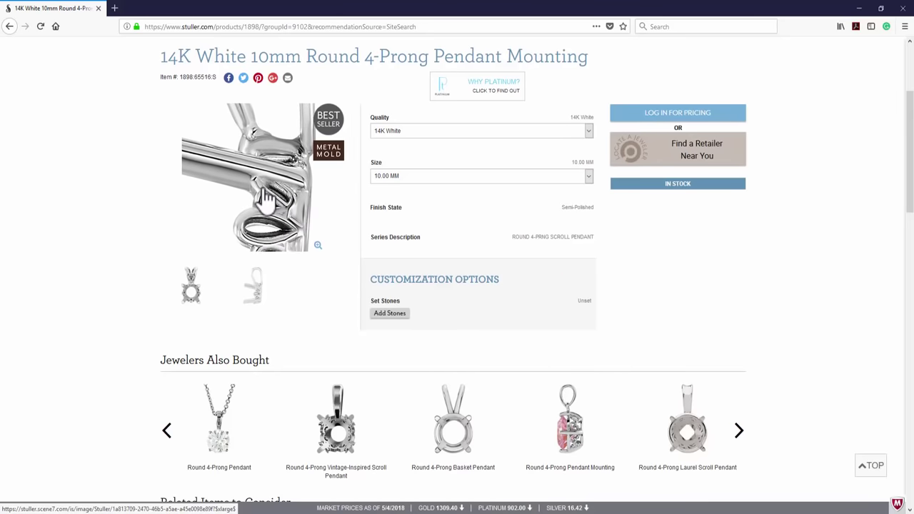
Open the related Round 4-Prong Pendant Mounting, item 652172, and examine its scroll gallery in the product image.
left_click(571, 423)
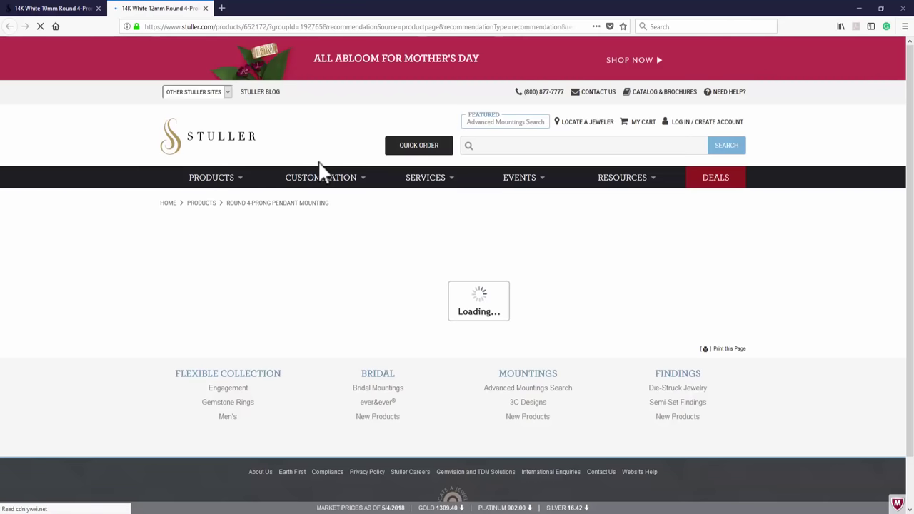
scroll(250, 359, "down", 3)
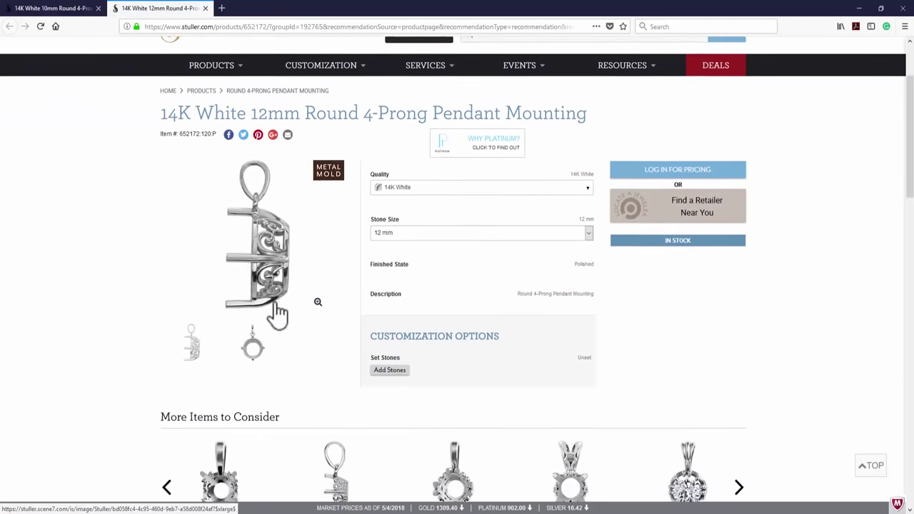
scroll(277, 313, "up", 1)
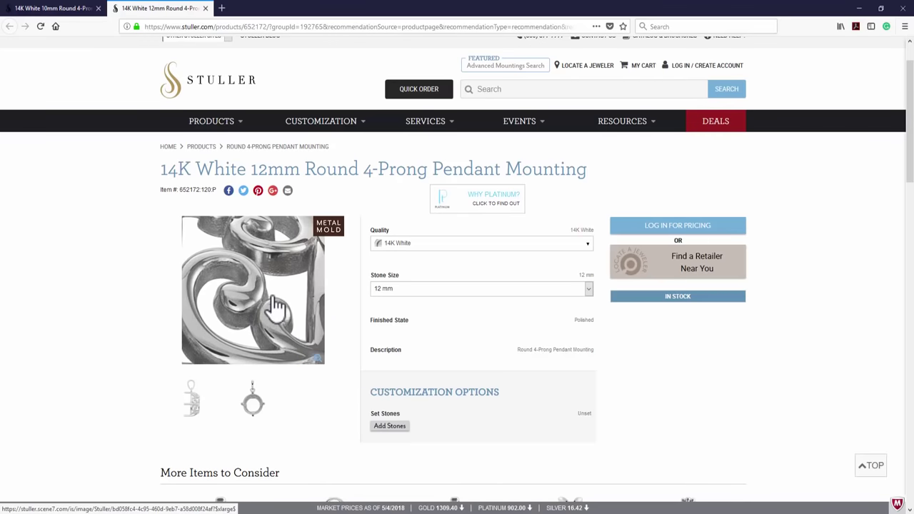
scroll(145, 271, "down", 1)
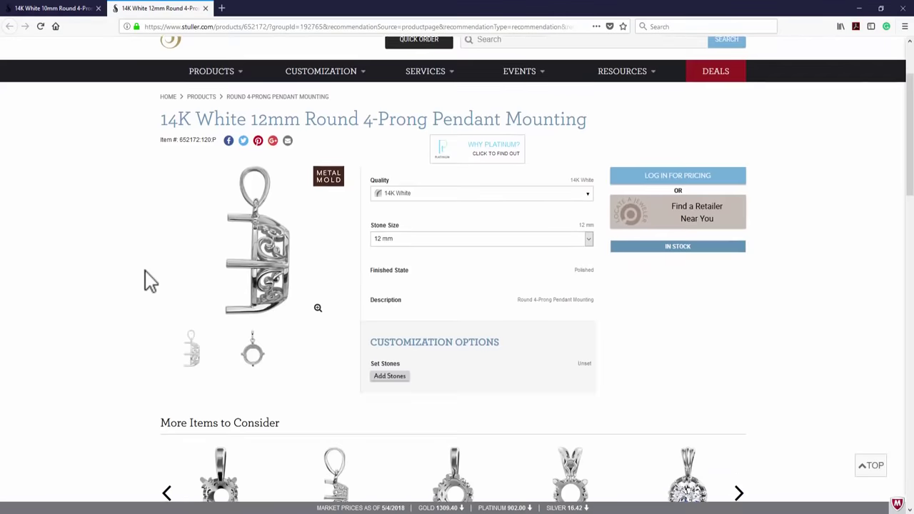
Browse the related items and open the Pendant Mounting with the round 4-prong scroll gallery, item 652166.
scroll(145, 271, "down", 3)
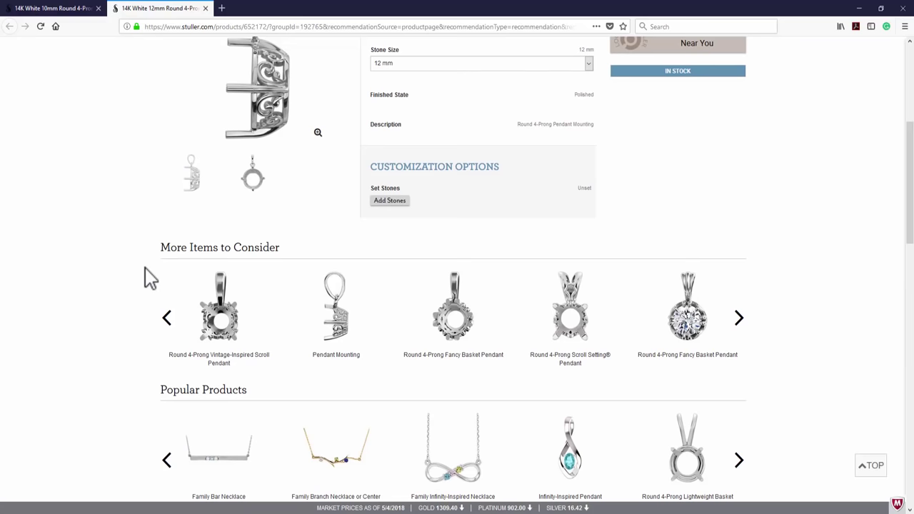
scroll(145, 268, "down", 2)
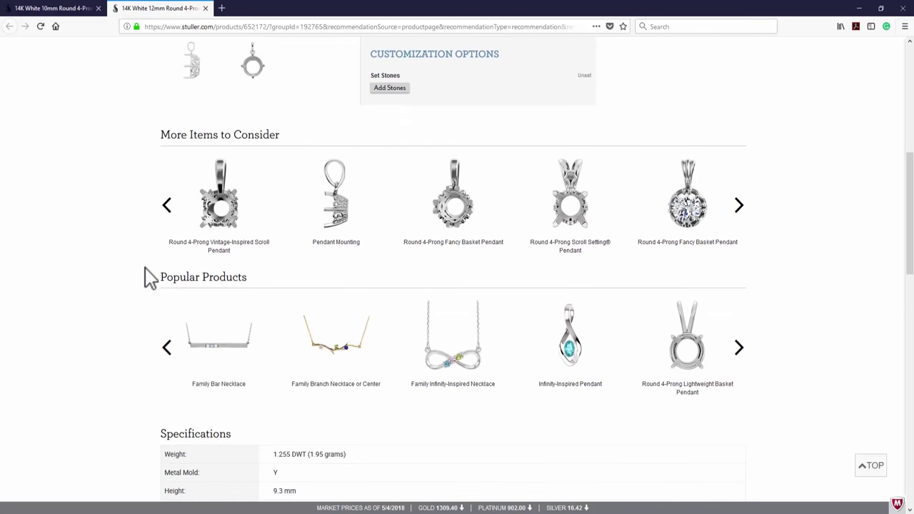
left_click(338, 213)
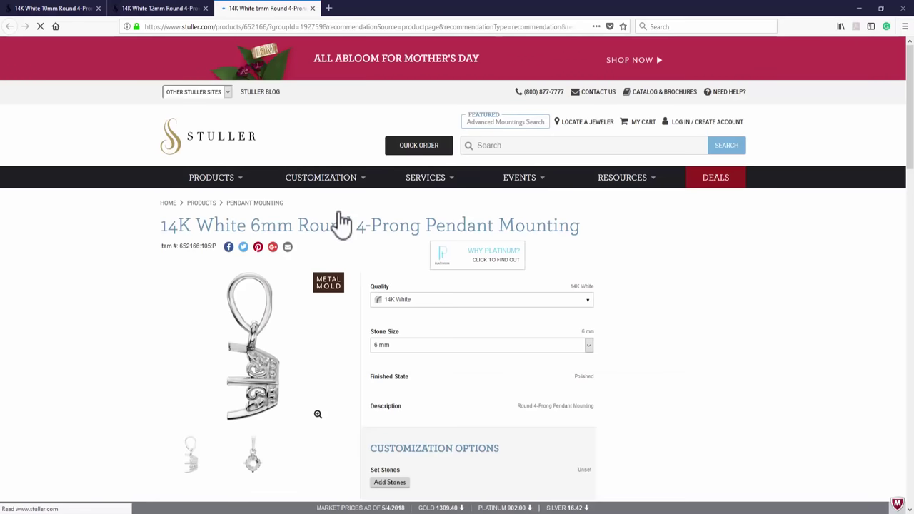
scroll(336, 228, "down", 1)
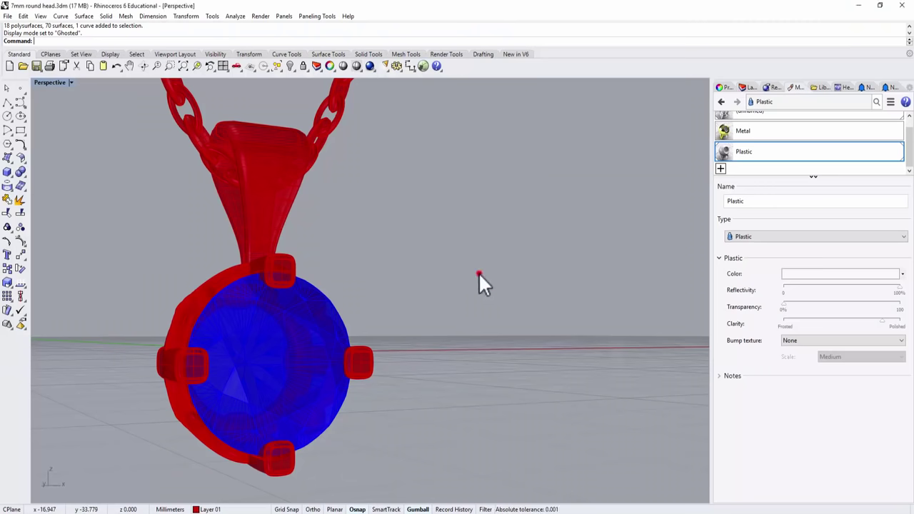
Switch to the pendant model in Rhino and change the colour of Layer 01 to black.
right_click_drag(478, 272, 305, 285)
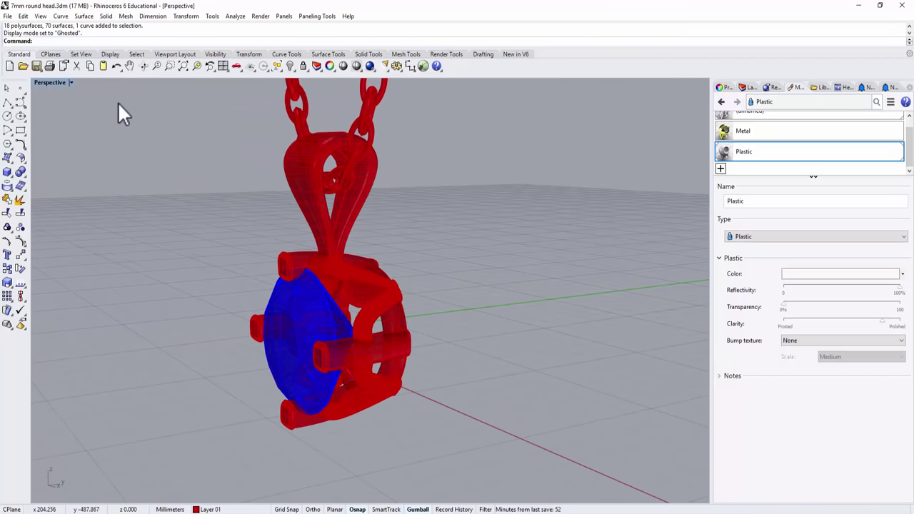
scroll(413, 324, "up", 3)
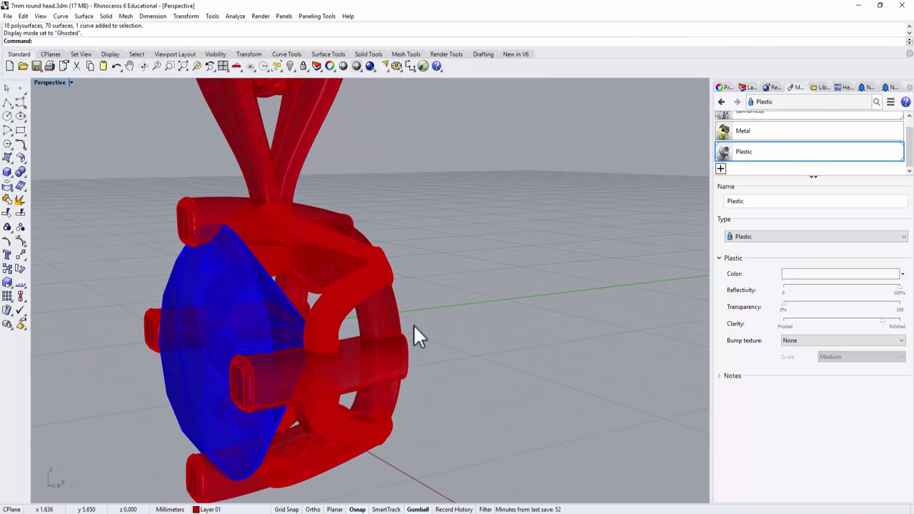
left_click(749, 88)
left_click(856, 129)
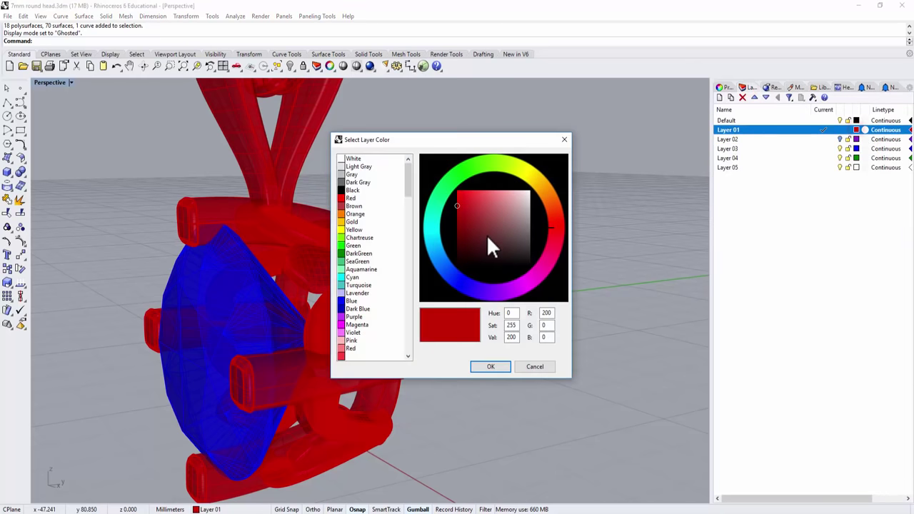
left_click_drag(486, 234, 451, 287)
left_click(471, 366)
right_click_drag(398, 316, 487, 297)
scroll(457, 309, "down", 2)
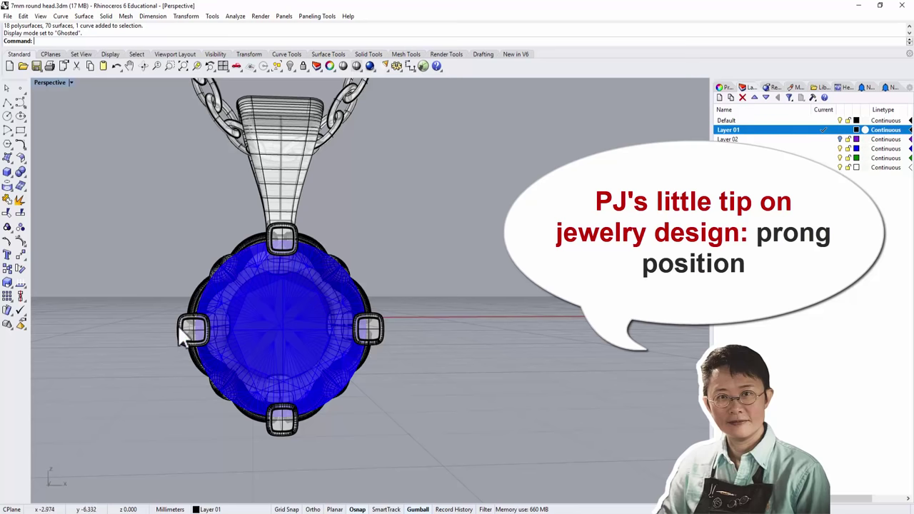
Try the prong head and stone rotated about 45 degrees in the Front view, and undo the rotation.
right_click_drag(272, 361, 450, 336)
key("Left")
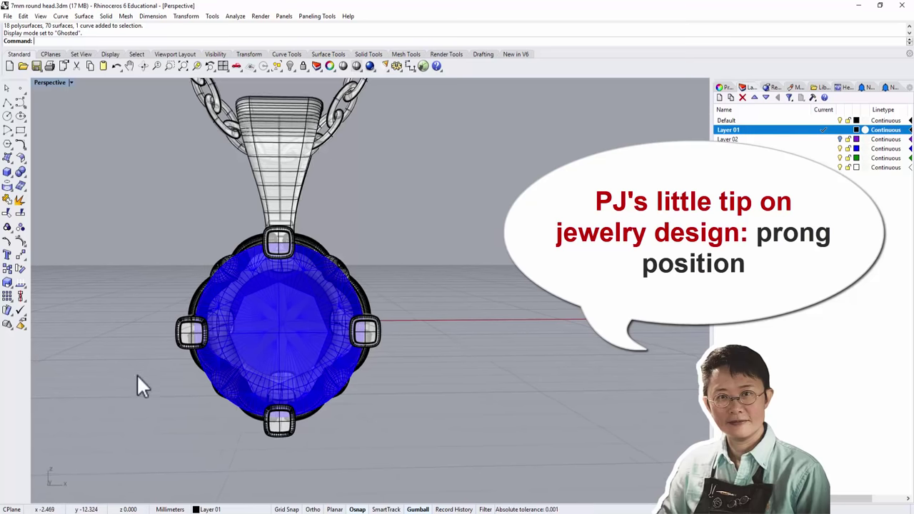
left_click(376, 332)
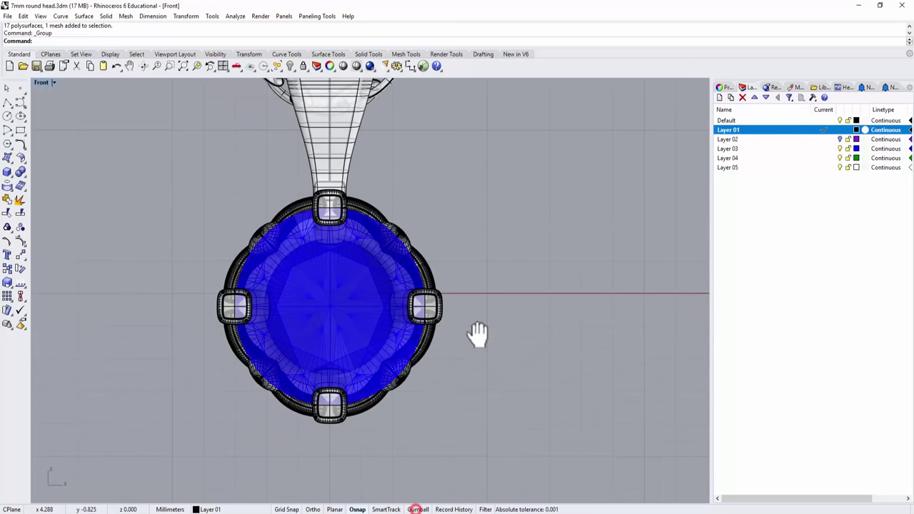
left_click(433, 309)
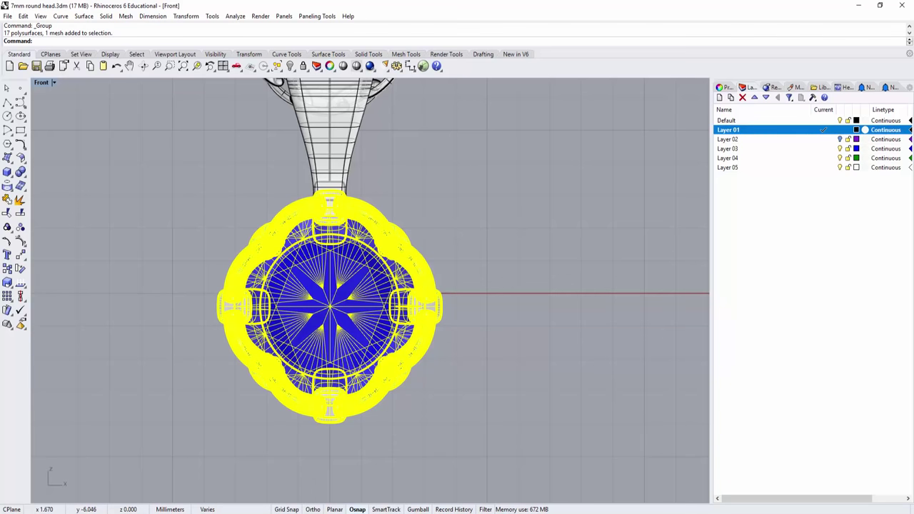
left_click(414, 509)
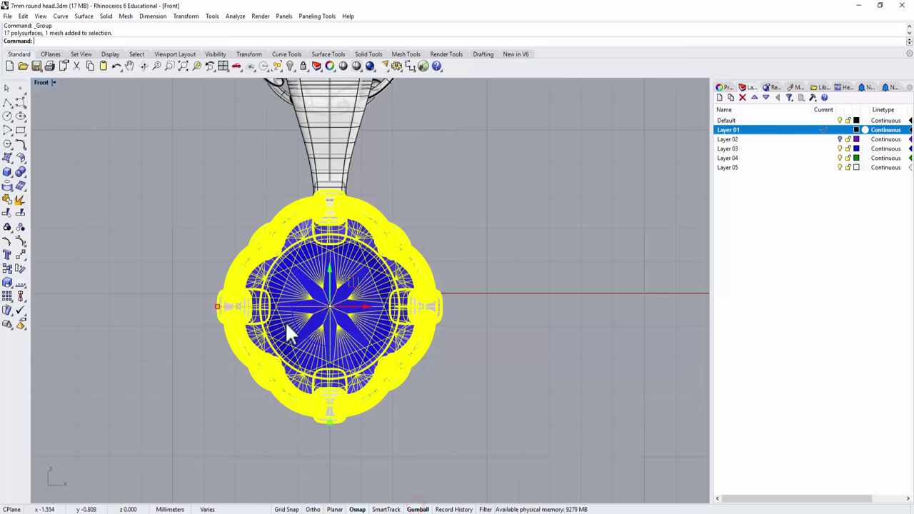
left_click_drag(301, 332, 328, 351)
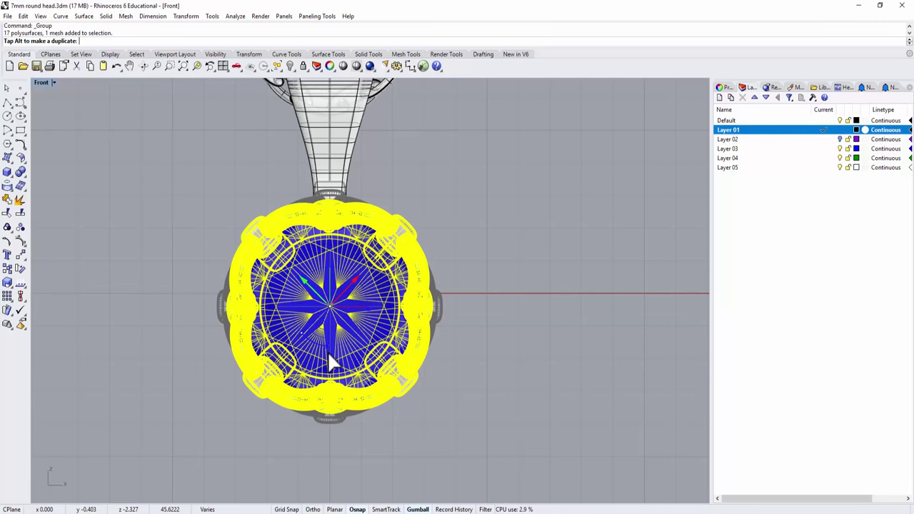
left_click(491, 386)
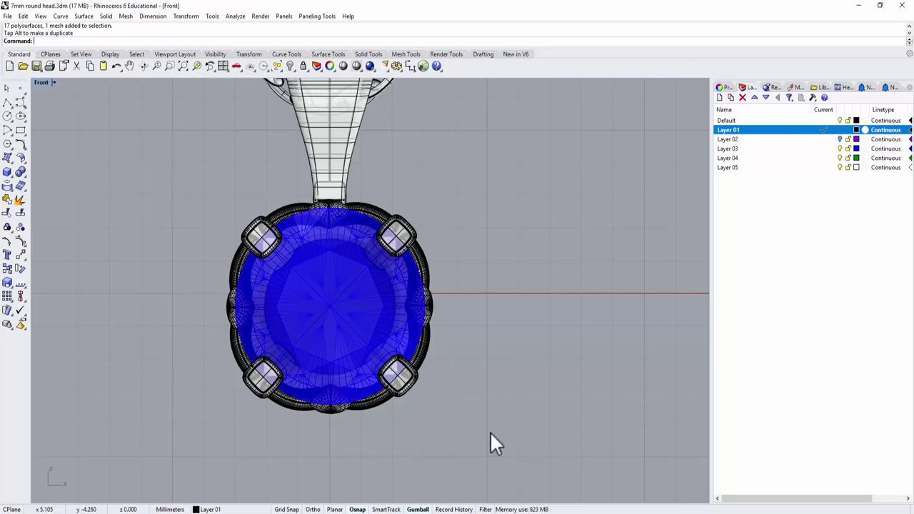
key("ctrl+z")
right_click_drag(526, 334, 484, 356)
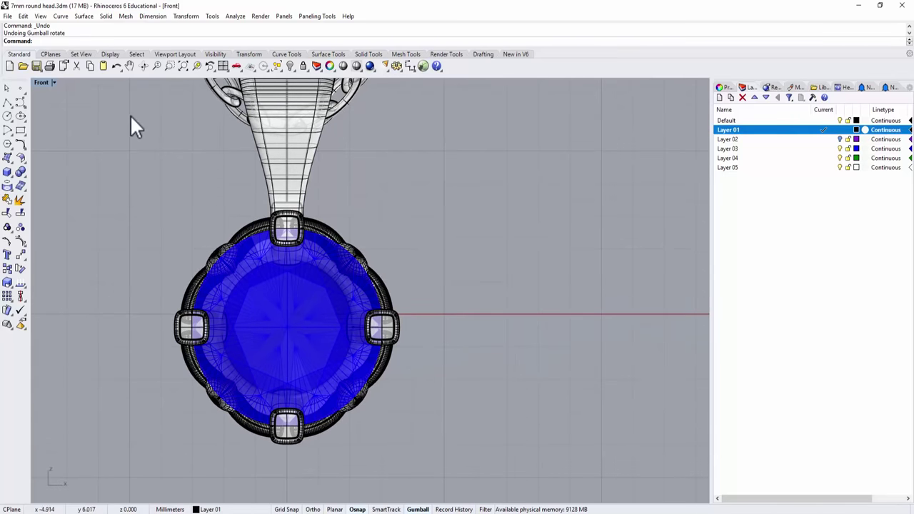
Show all four viewports and delete the necklace chain from the pendant.
double_click(45, 81)
right_click_drag(485, 157, 552, 202)
left_click(540, 121)
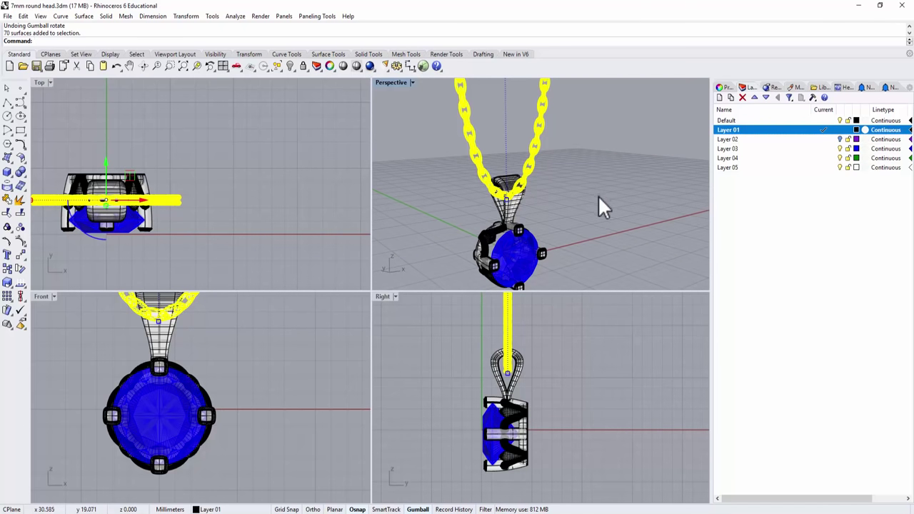
right_click_drag(597, 195, 543, 165)
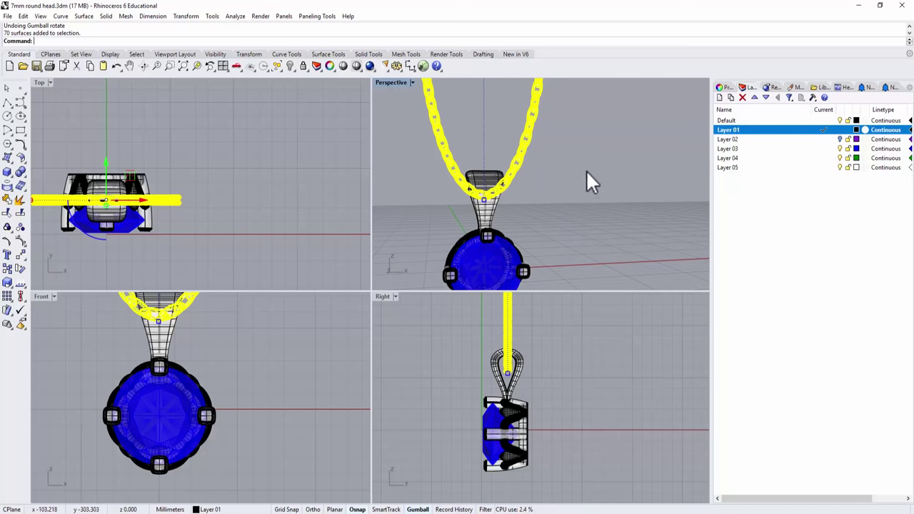
key("Delete")
right_click_drag(586, 184, 549, 203)
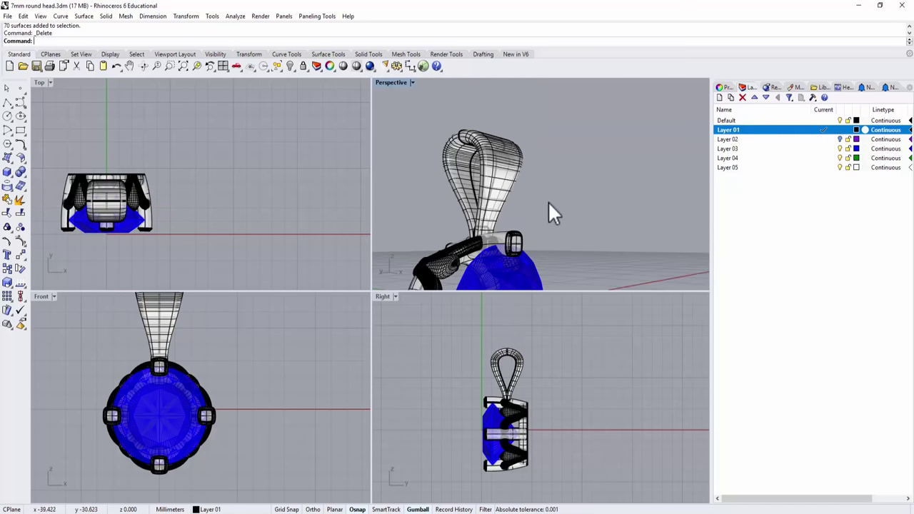
Hide the pendant's bail so that only the prong head and stone are displayed.
left_click(465, 150)
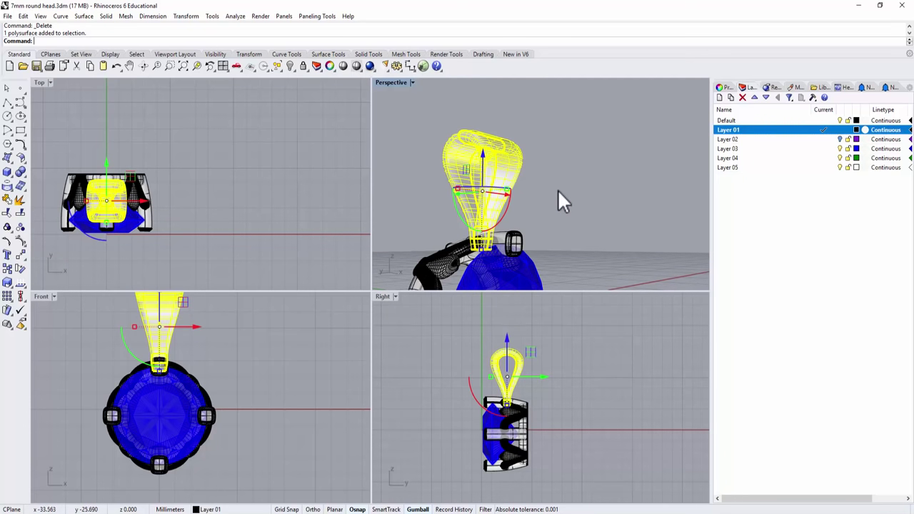
type("Hide")
key("Return")
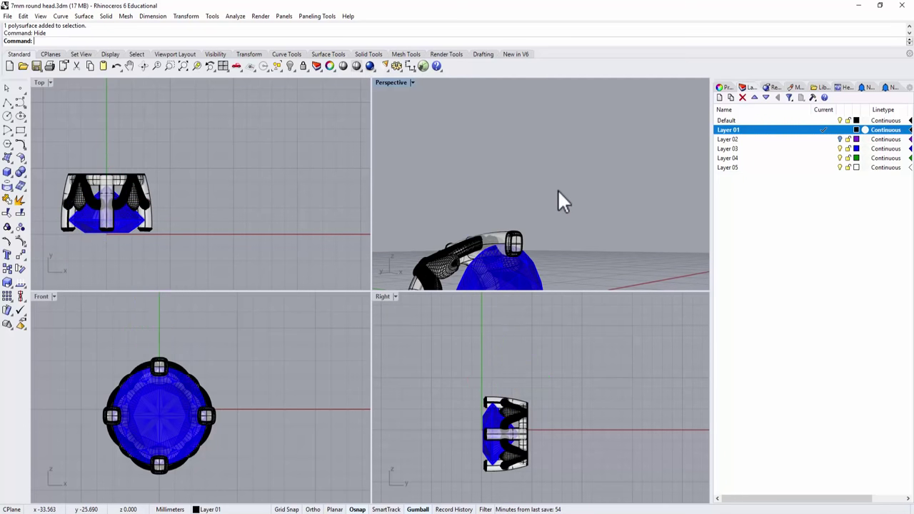
Examine the overall structure of the prong head and stone from the side and in perspective.
double_click(391, 82)
right_click_drag(360, 266, 471, 146, "shift")
double_click(40, 82)
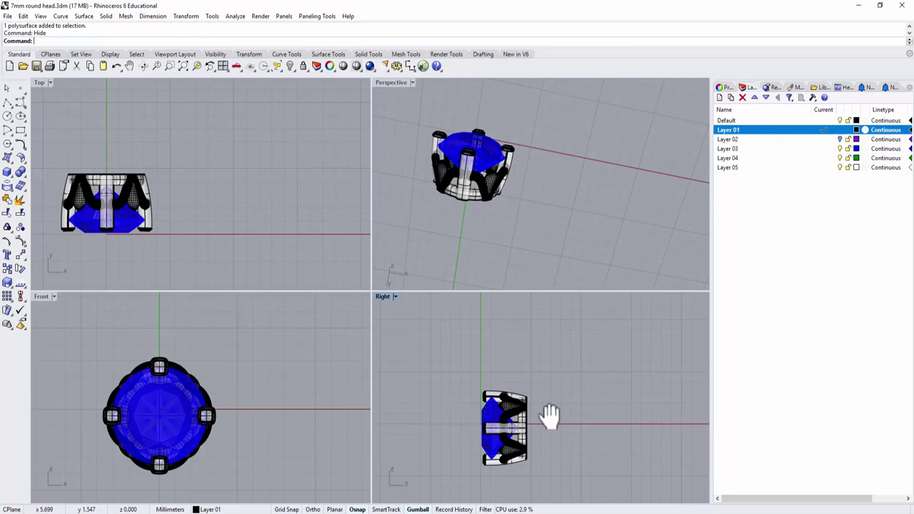
right_click_drag(546, 419, 490, 357)
scroll(517, 370, "up", 5)
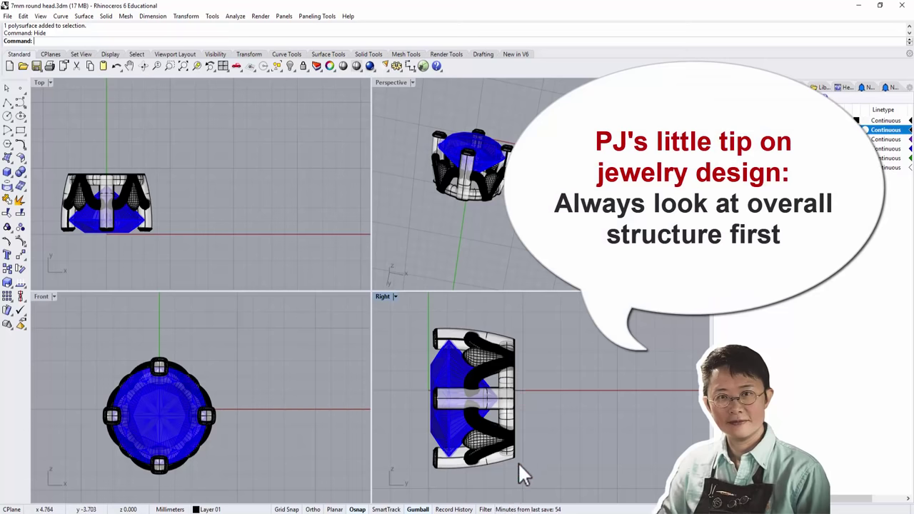
right_click_drag(246, 224, 253, 203)
double_click(402, 82)
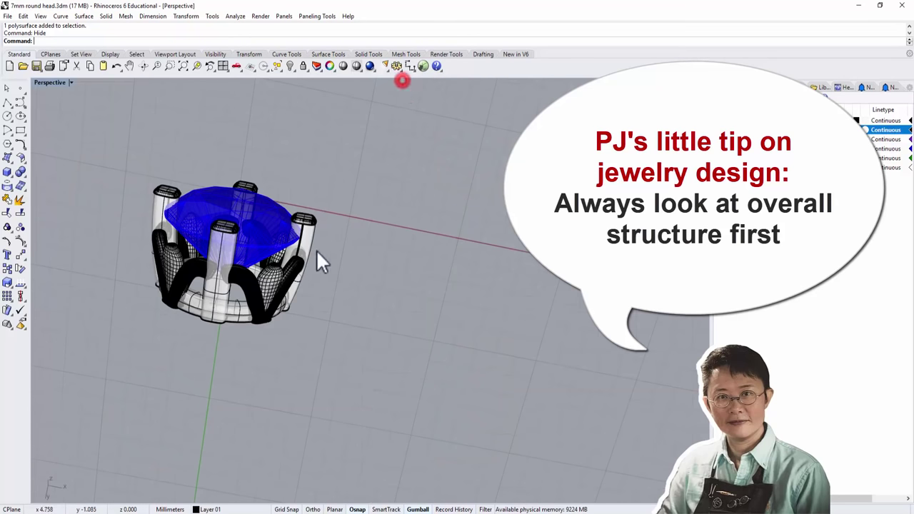
left_click(280, 311)
right_click_drag(337, 321, 332, 154)
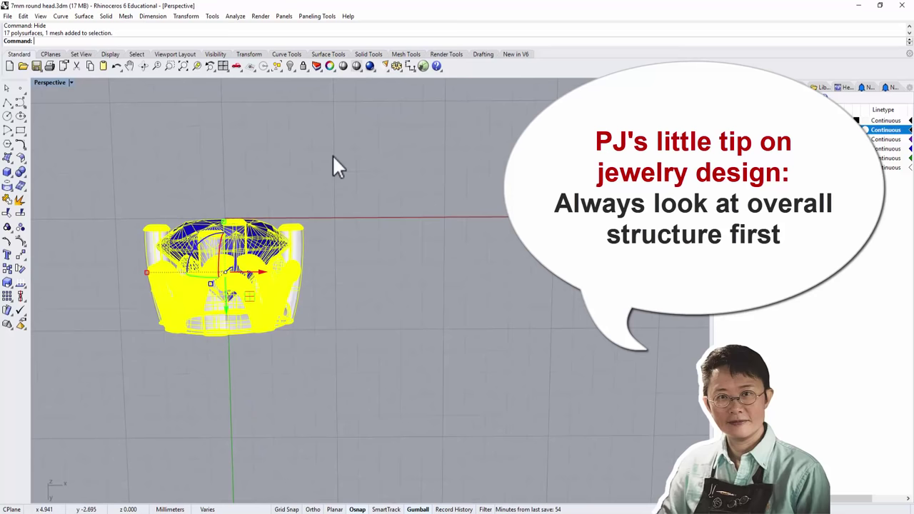
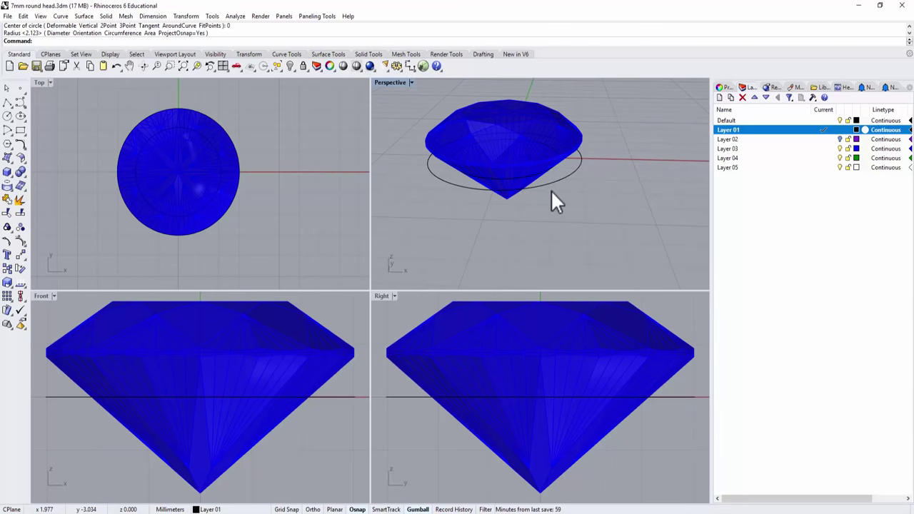
Lower the smaller circle about 2.15 mm to below the stone's culet and raise the larger circle to just beneath the girdle.
left_click(537, 183)
scroll(545, 353, "down", 2)
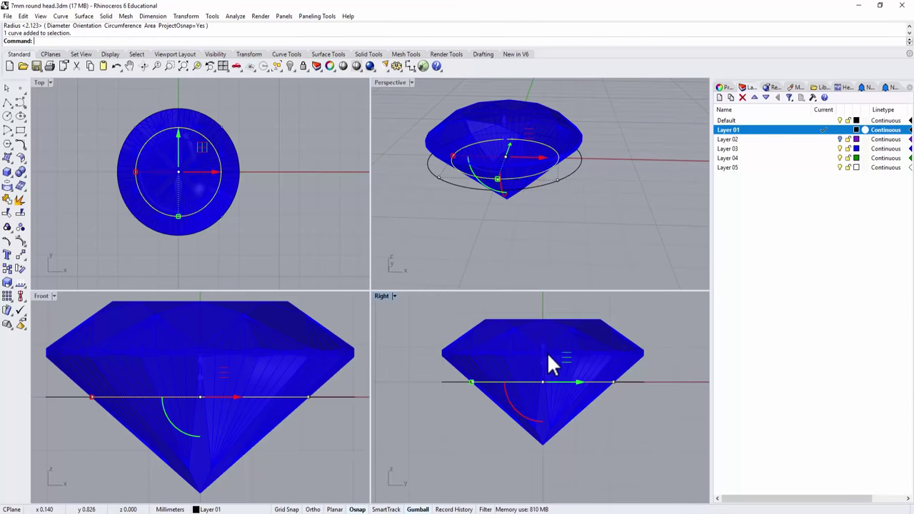
left_click_drag(541, 343, 549, 418)
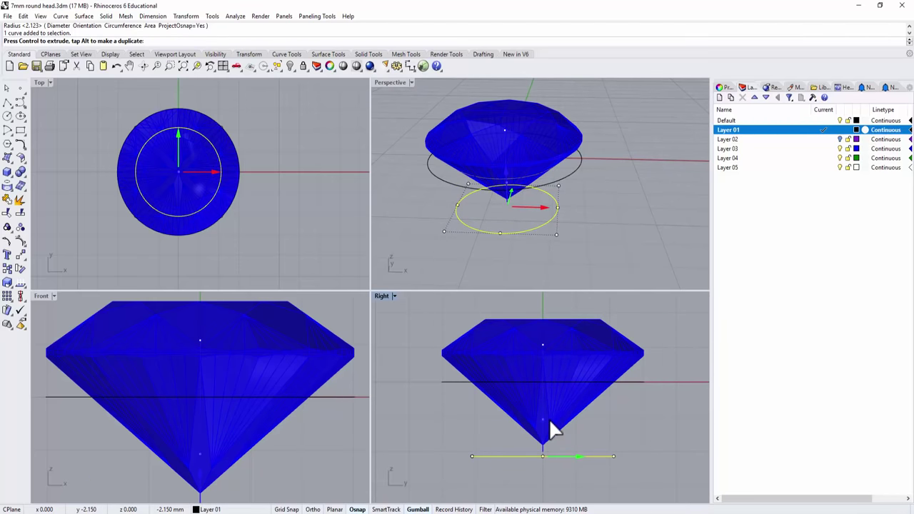
left_click(623, 380)
left_click_drag(544, 344, 546, 321)
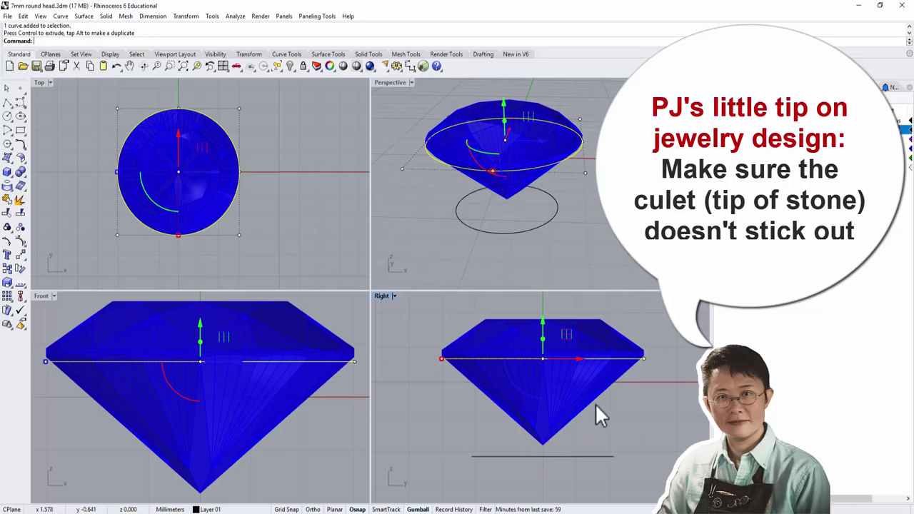
Check the clearance between the stone's culet and the lower circle in the enlarged Right view.
left_click(547, 438)
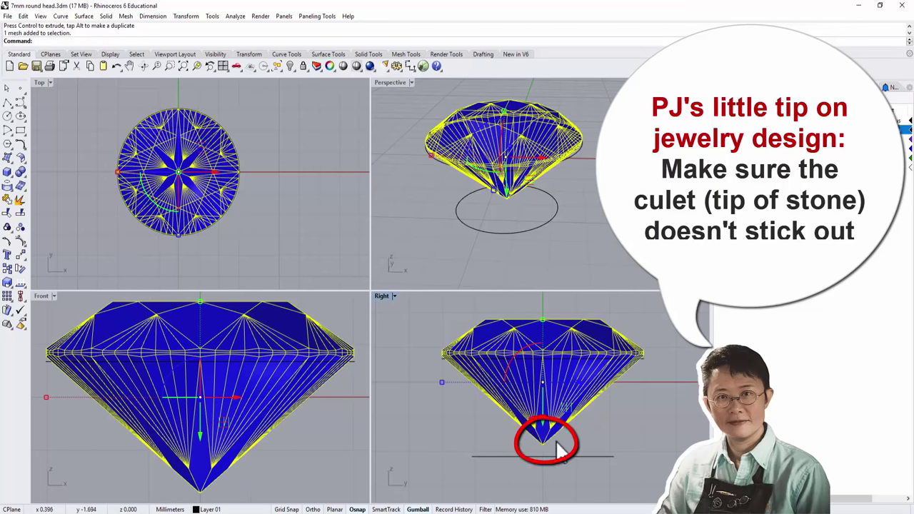
double_click(384, 296)
left_click(417, 386)
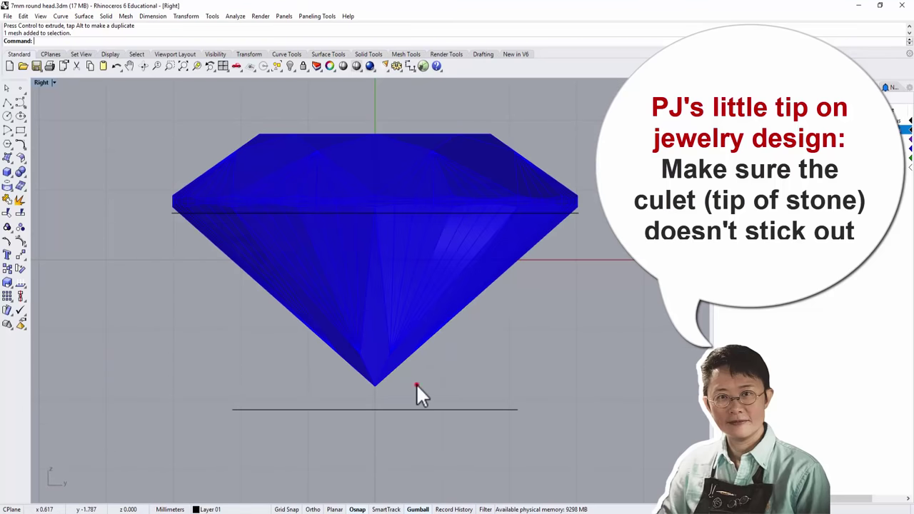
scroll(536, 220, "up", 1)
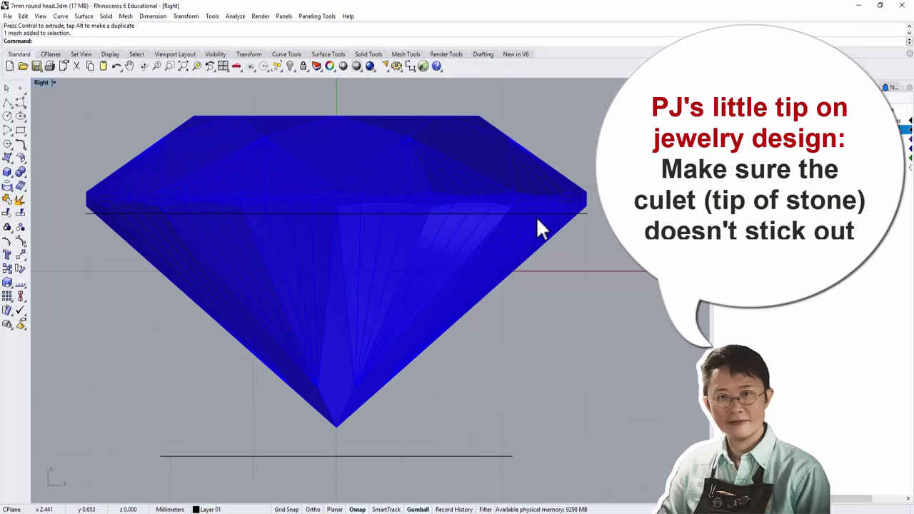
Scale the lower circle beneath the stone's culet down slightly, keeping it centered.
scroll(536, 225, "down", 2)
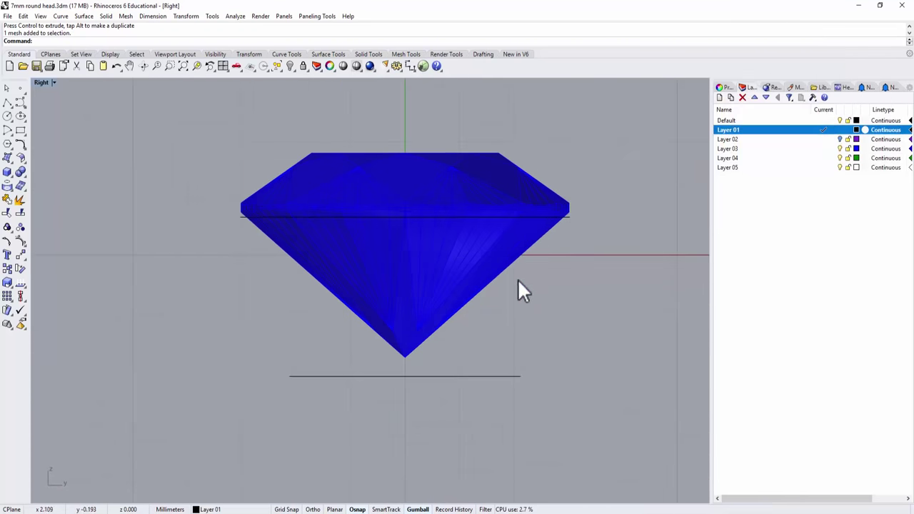
left_click(503, 377)
left_click_drag(286, 376, 296, 379)
Draw an outward-bulging arc in the Right view joining the matching ends of the upper and lower circles.
left_click(21, 103)
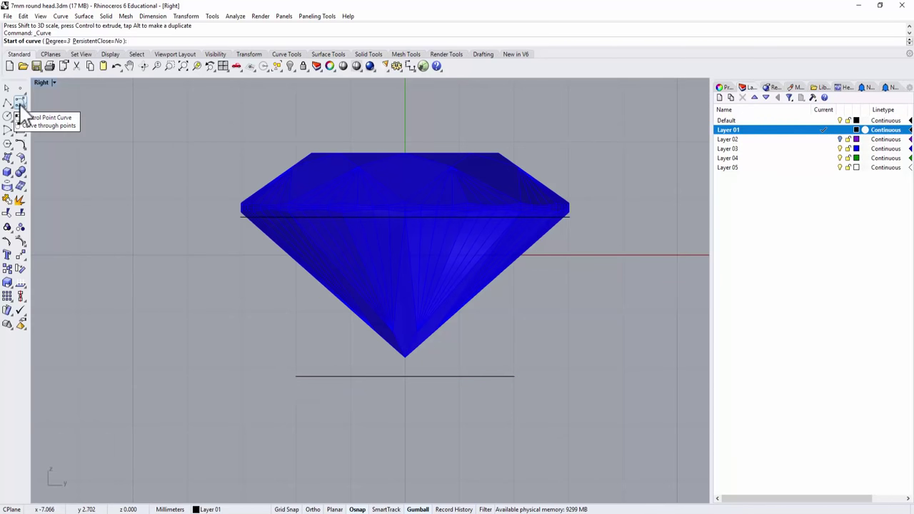
left_click(8, 132)
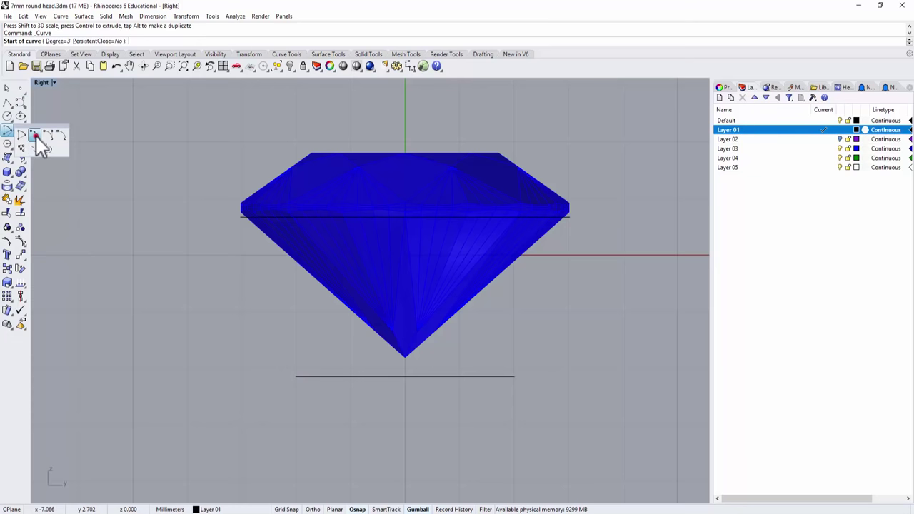
left_click(36, 135)
left_click(572, 216)
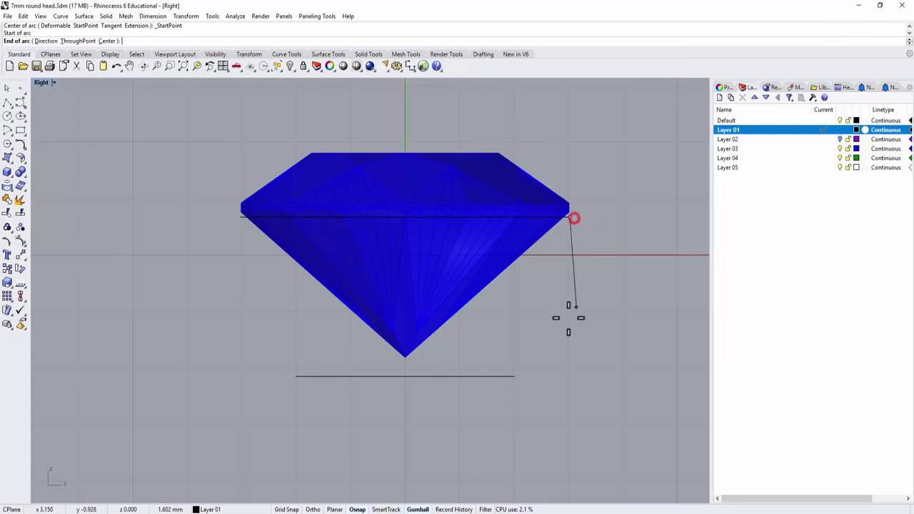
left_click(514, 376)
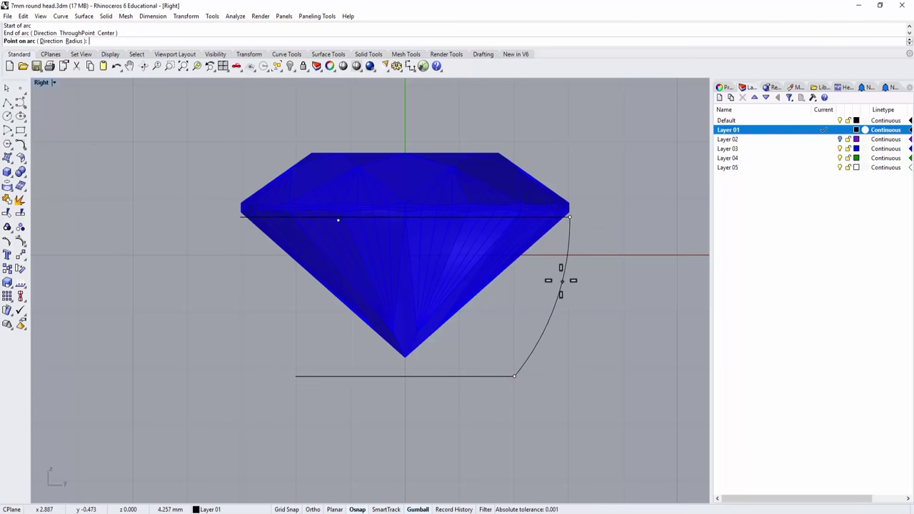
left_click(562, 281)
Create a Sweep 2 Rails surface using the upper and lower circles as rails and the arc as cross section.
key("ctrl+Tab")
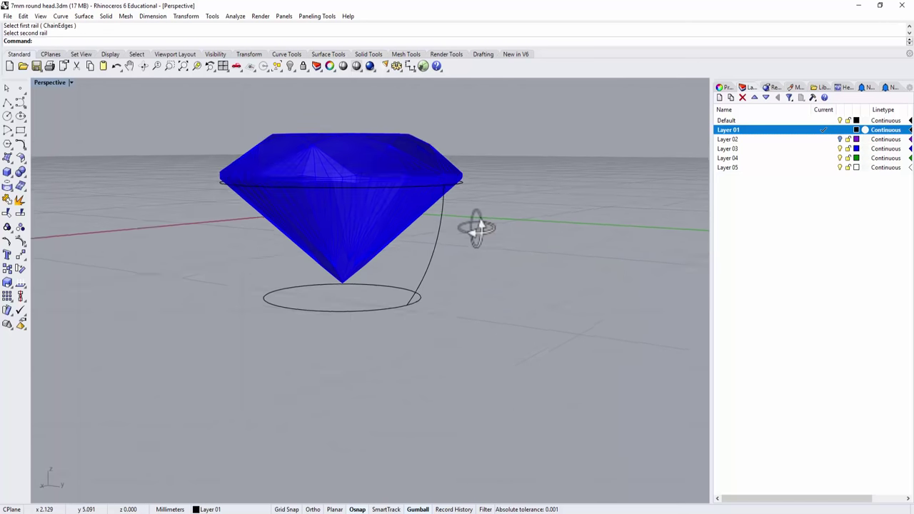
left_click(83, 16)
left_click(102, 61)
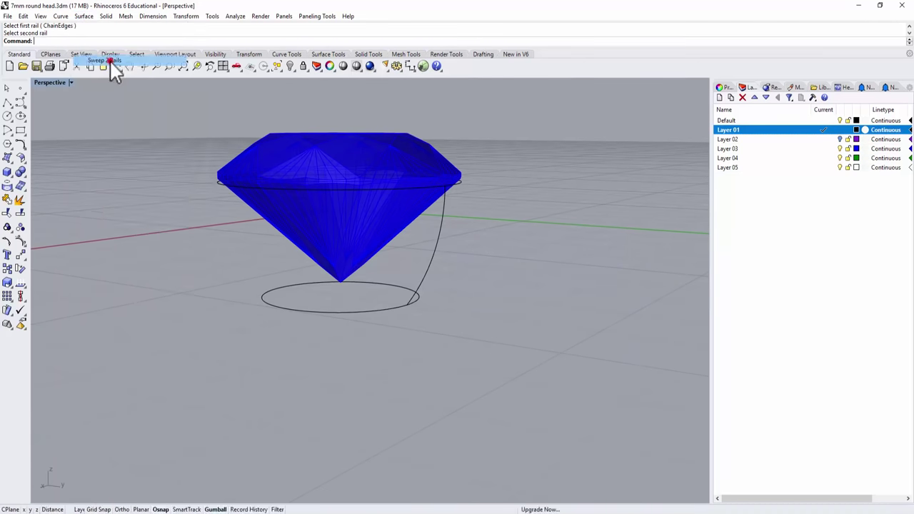
left_click(457, 184)
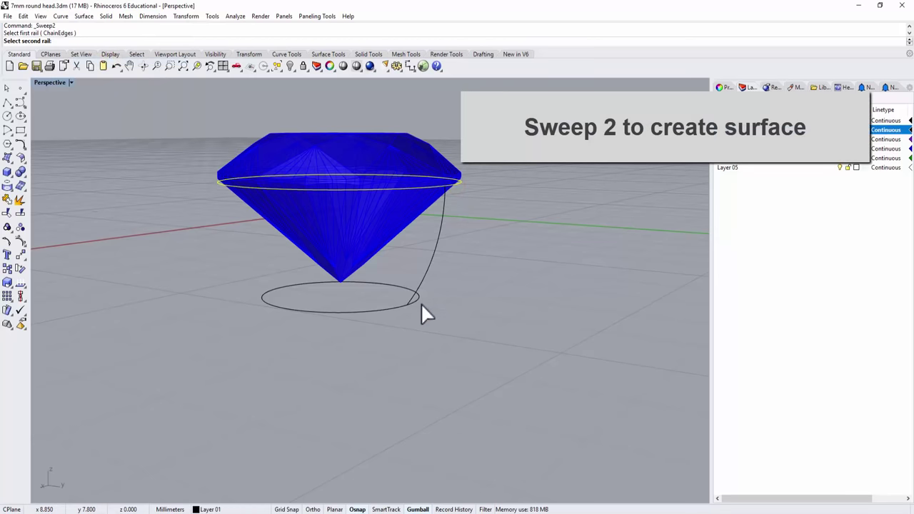
left_click(420, 301)
left_click(426, 271)
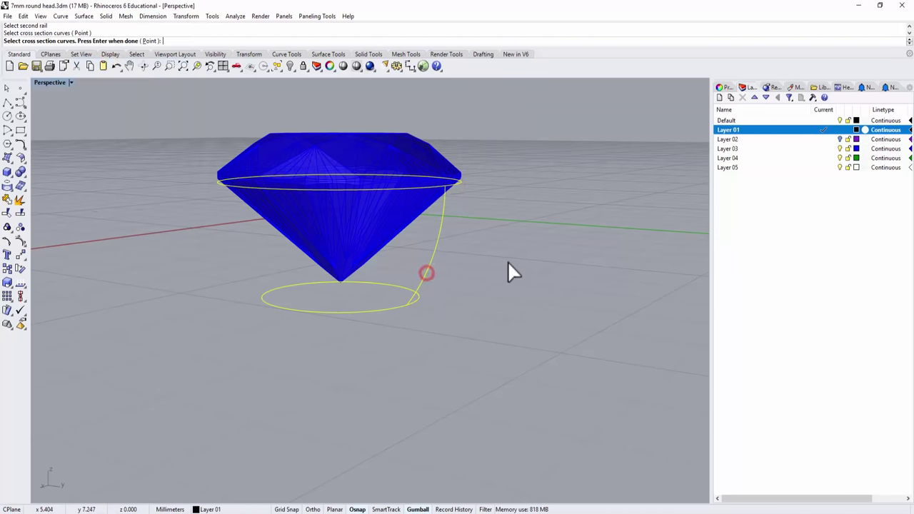
key("Return")
left_click(80, 209)
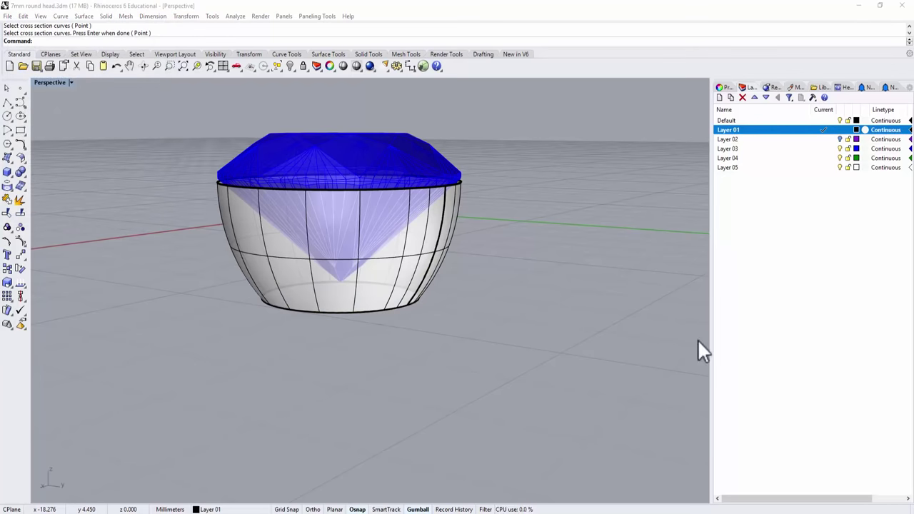
Create flat UV curves from the swept head surface.
right_click_drag(292, 239, 503, 317)
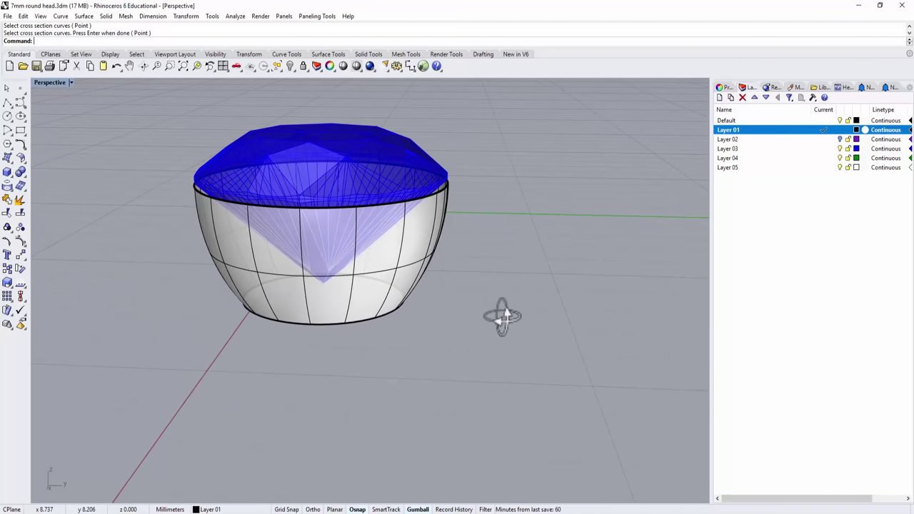
right_click_drag(440, 239, 464, 270)
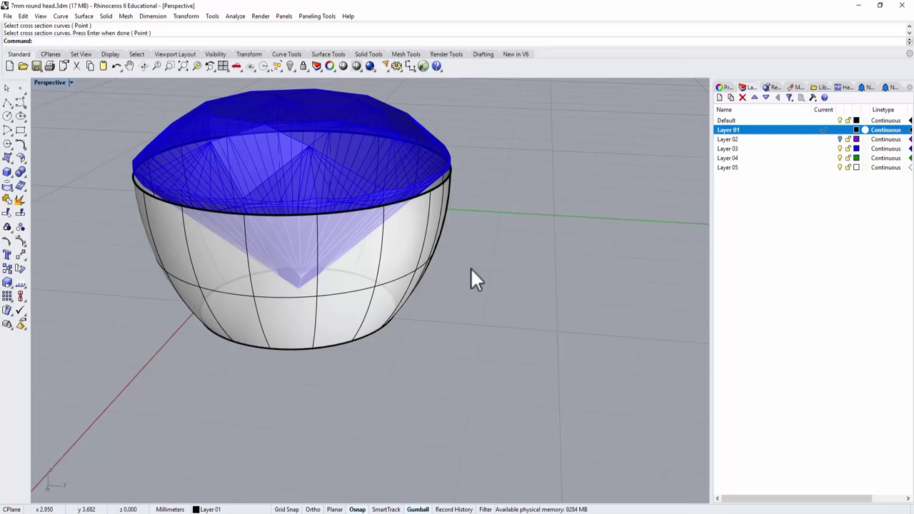
left_click(61, 17)
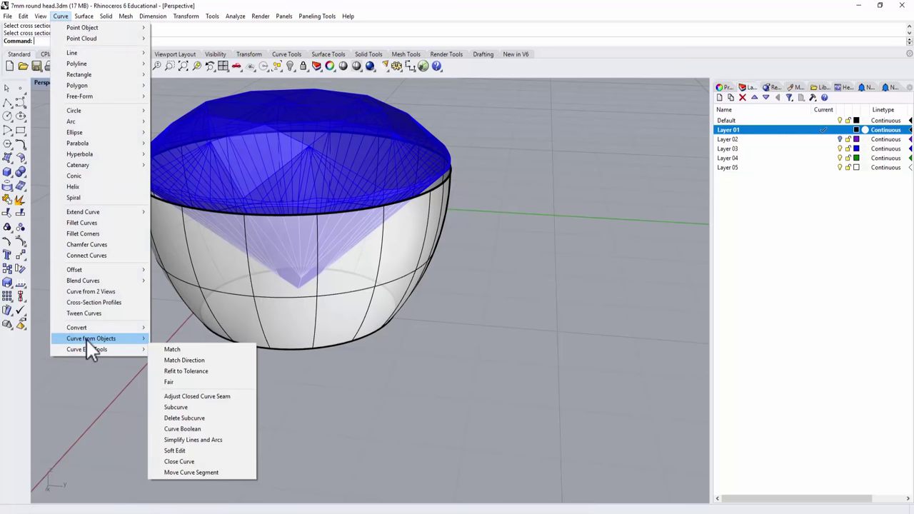
mouse_move(86, 337)
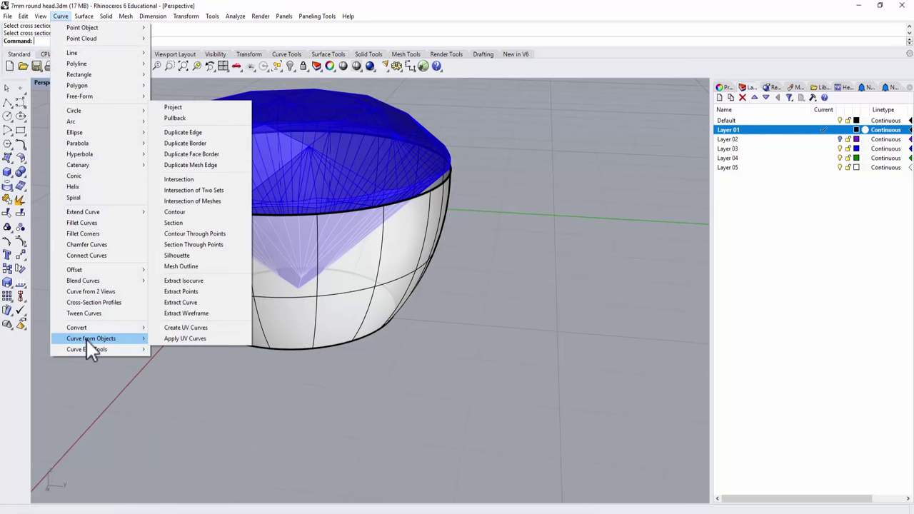
left_click(201, 328)
left_click(392, 266)
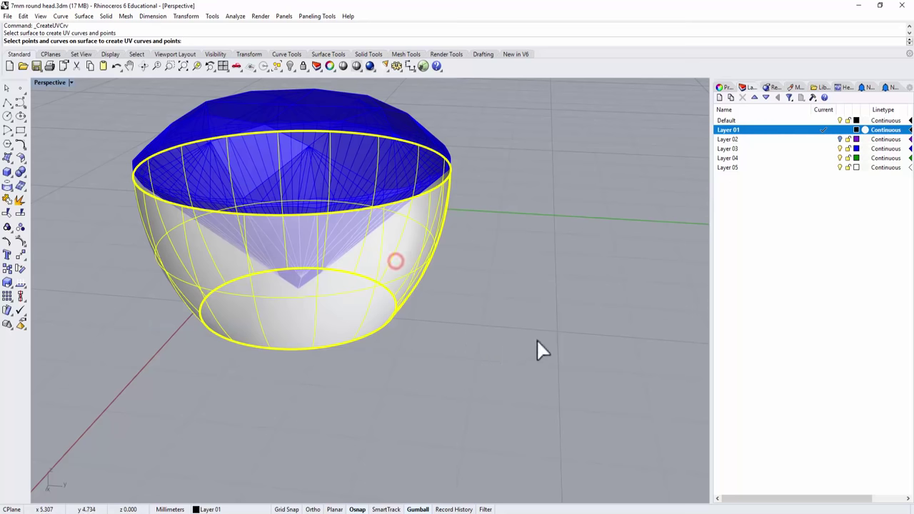
key("Return")
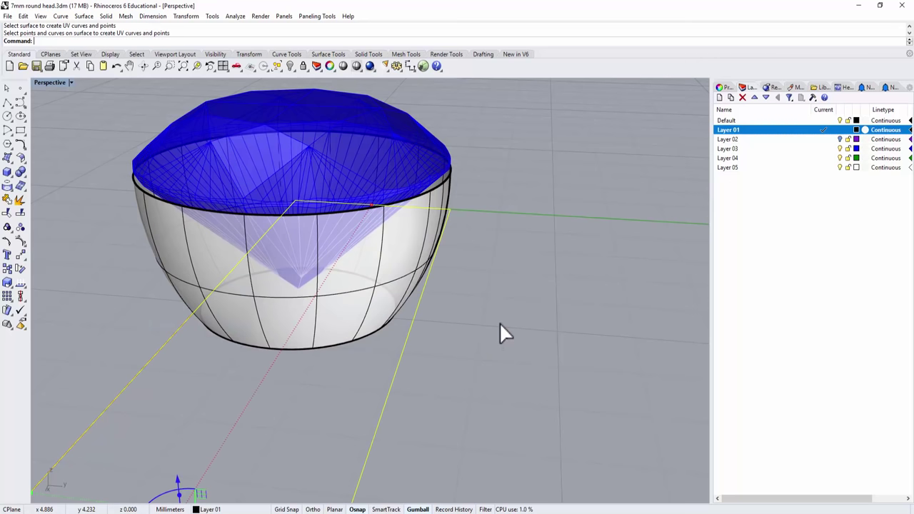
Move the flat UV rectangle about 5.7 mm in the Y direction, clear of the head.
right_click_drag(499, 322, 499, 420, "ctrl")
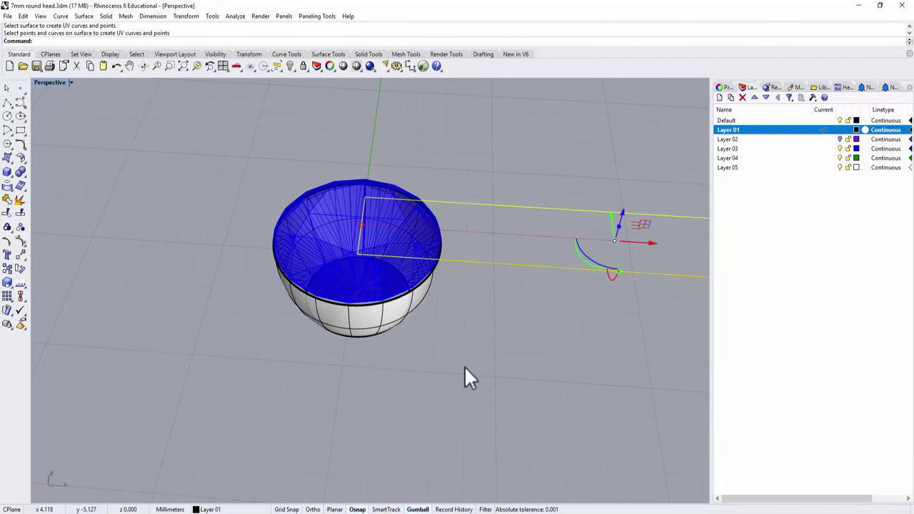
scroll(474, 368, "down", 3)
right_click_drag(486, 369, 322, 422, "shift")
scroll(386, 336, "up", 3)
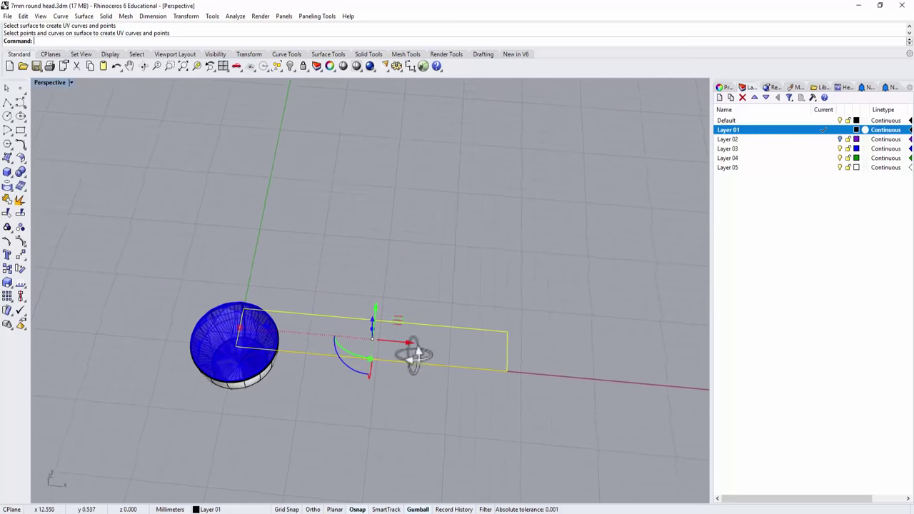
left_click_drag(371, 309, 373, 210)
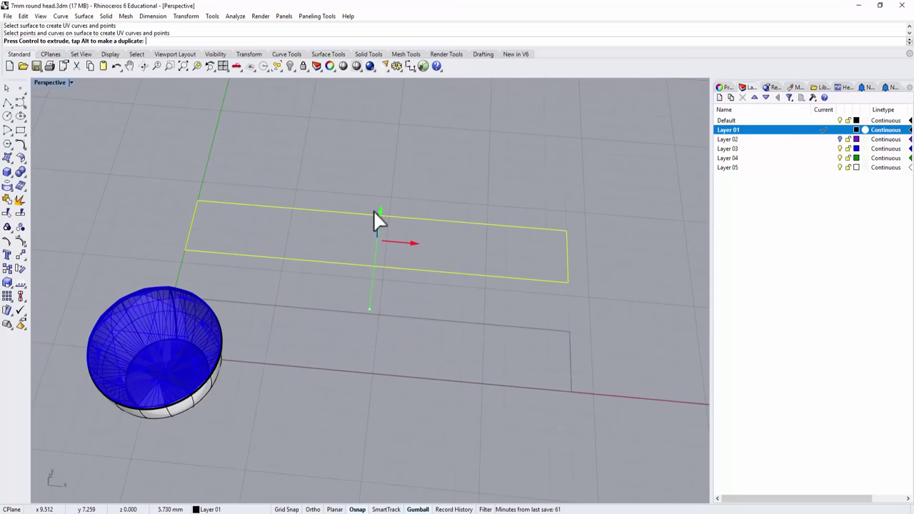
Compare the swept surface's seam with the two short ends of the flat UV rectangle.
mouse_move(357, 407)
right_mouse_down()
mouse_move(365, 351)
mouse_move(368, 400)
right_mouse_up()
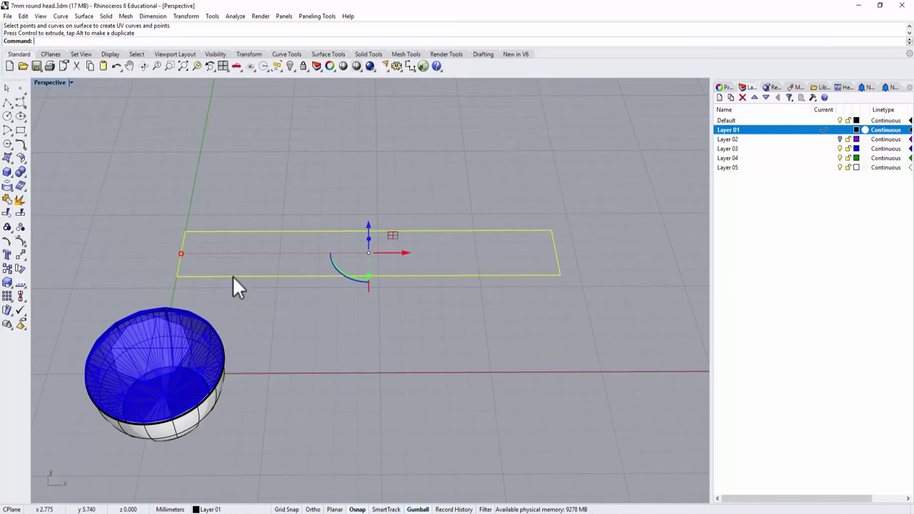
right_click_drag(230, 281, 527, 360)
scroll(525, 358, "up", 2)
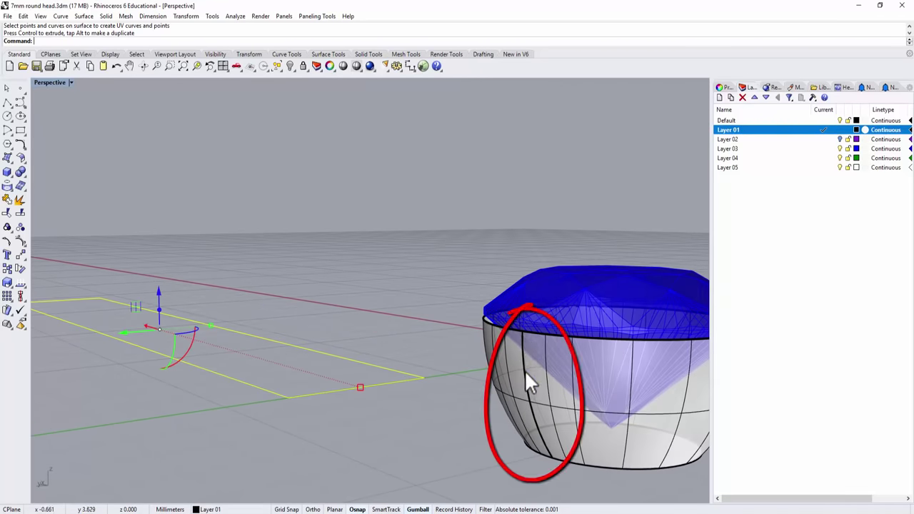
mouse_move(539, 369)
right_mouse_down()
mouse_move(441, 418)
mouse_move(359, 437)
right_mouse_up()
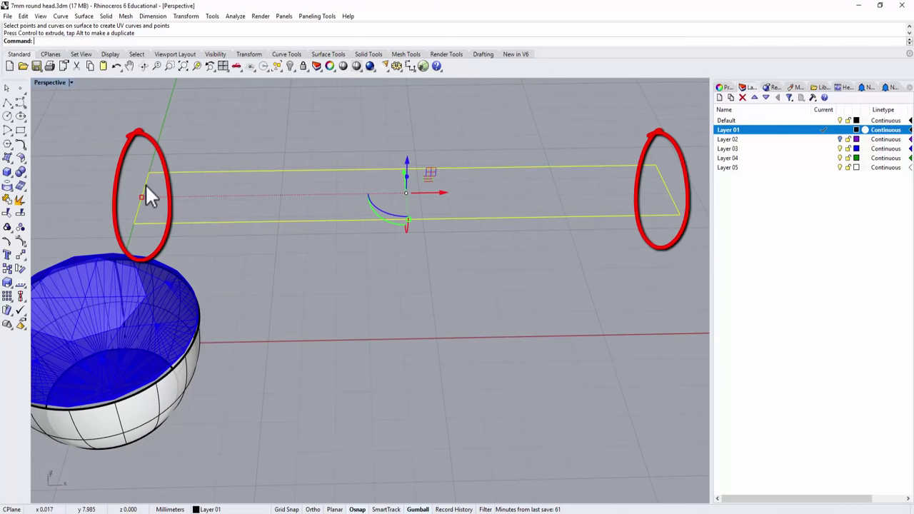
scroll(140, 189, "up", 1)
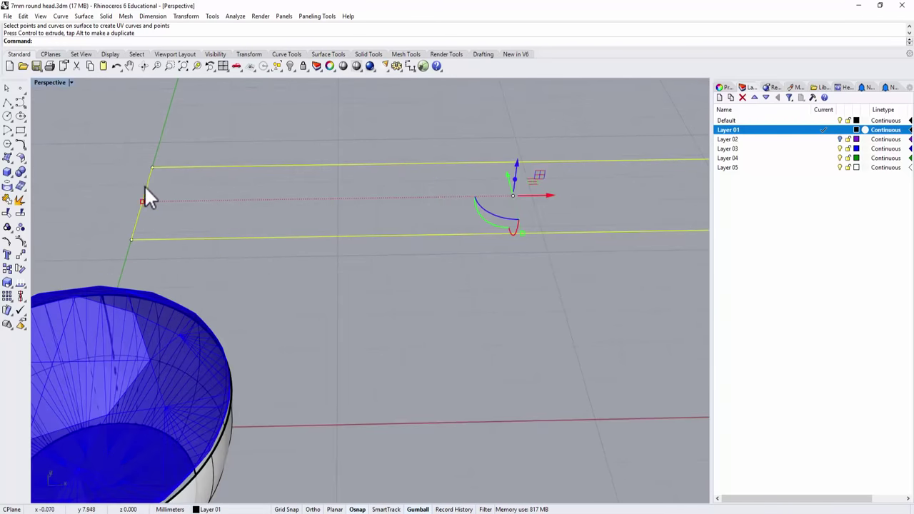
scroll(190, 198, "down", 2)
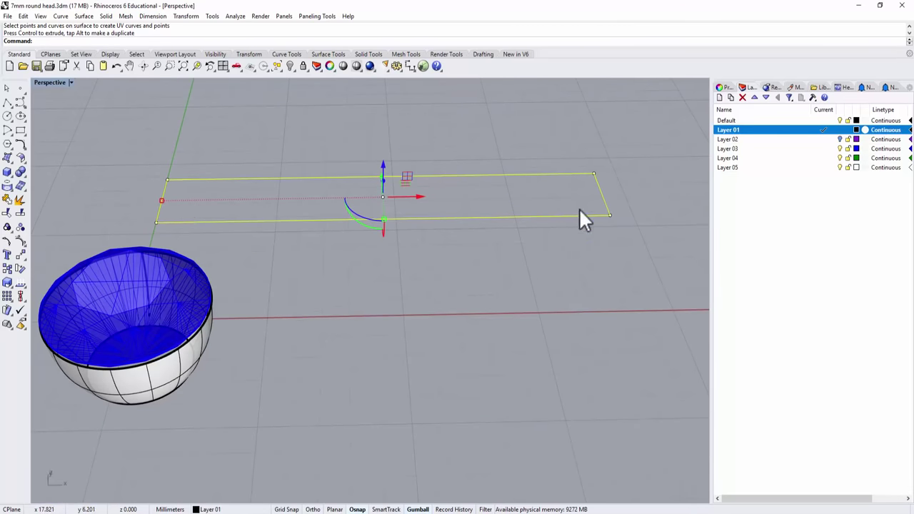
right_click_drag(411, 268, 408, 306)
right_click_drag(426, 265, 414, 353, "shift")
Explode the UV rectangle into separate lines and check that each edge can be selected individually.
left_click(196, 161)
left_click_drag(255, 313, 255, 147)
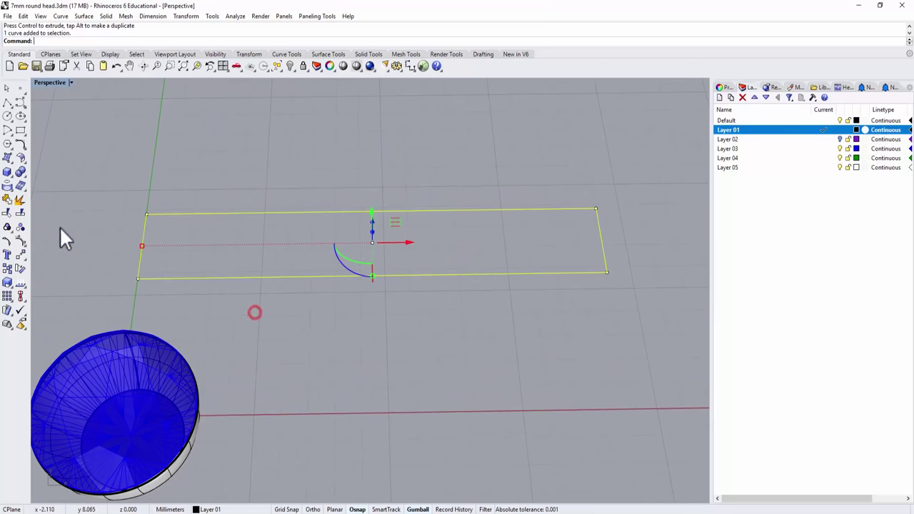
left_click(19, 201)
left_click(227, 171)
left_click(233, 211)
left_click(139, 246)
left_click(199, 279)
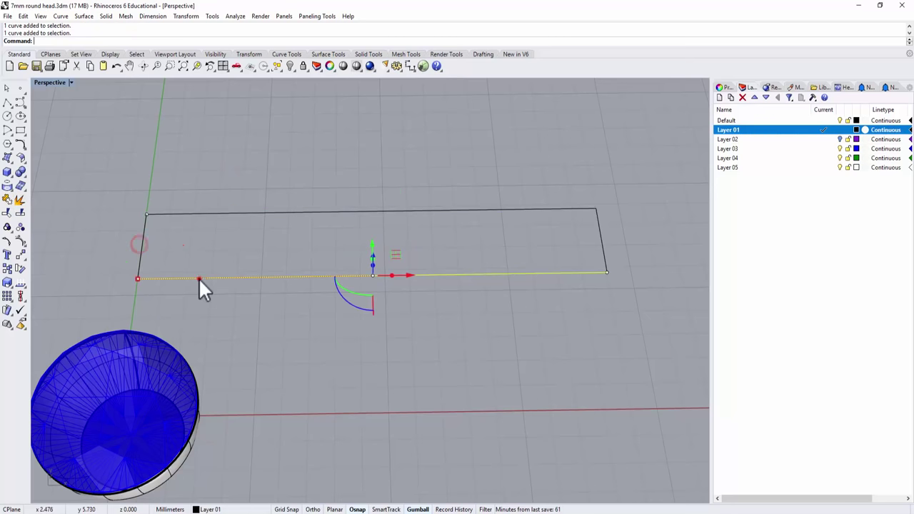
left_click(602, 241)
left_click(493, 159)
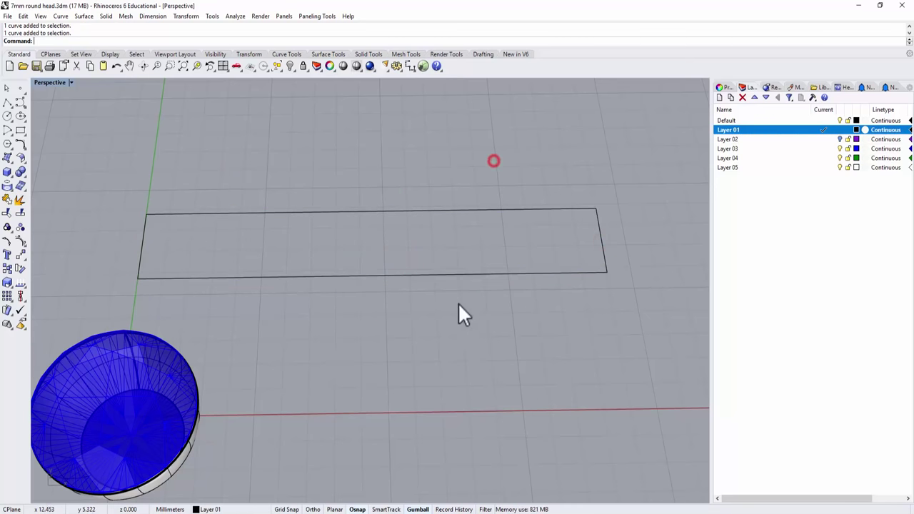
Divide the rectangle's two long edges into 4 segments each with the Divide command, marking the ends.
left_click_drag(472, 330, 357, 169)
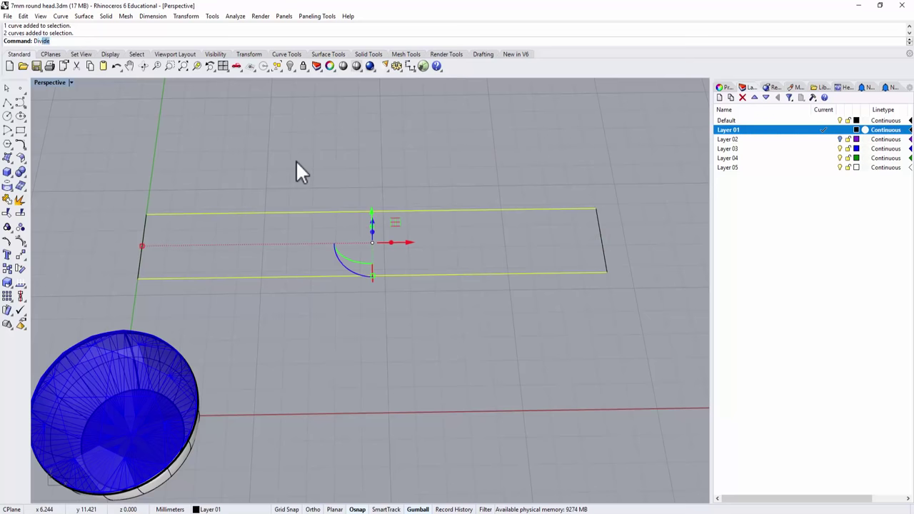
type("Divide")
key("Return")
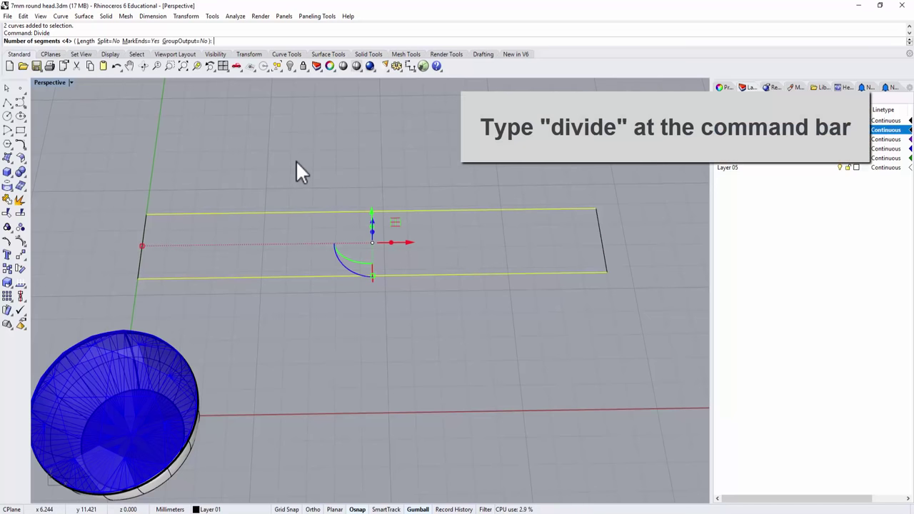
right_click(320, 144)
right_click_drag(361, 206, 370, 187)
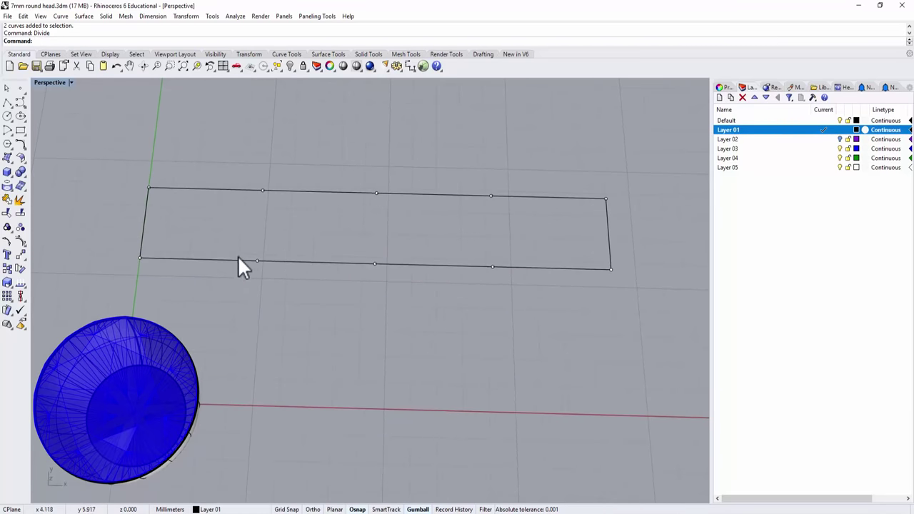
Draw three straight polylines across the rectangle, joining each opposite pair of interior division points.
left_click(7, 102)
left_click(263, 190)
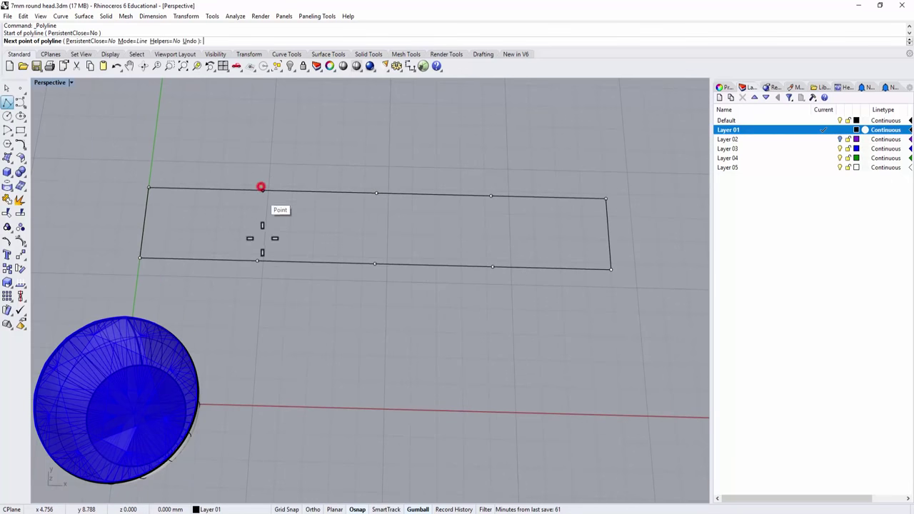
left_click(258, 260)
right_click(262, 255)
right_click(355, 204)
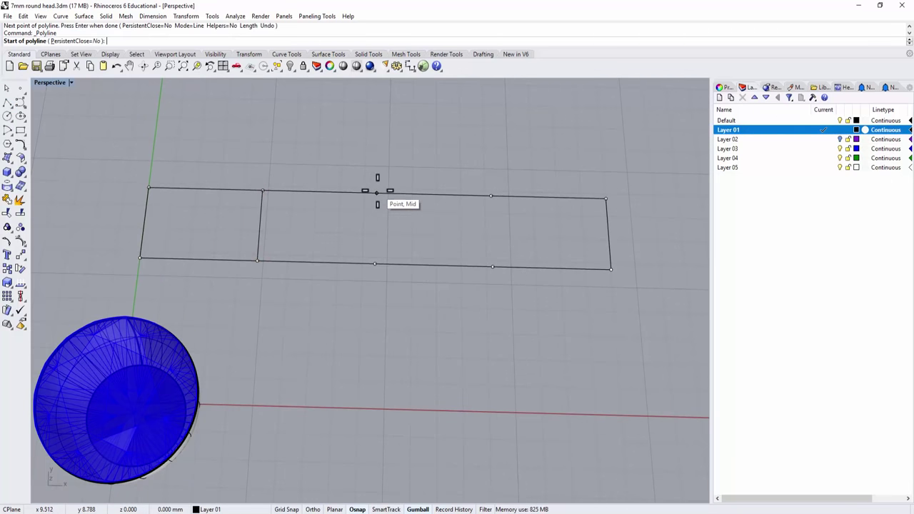
left_click(376, 193)
left_click(371, 260)
right_click(371, 260)
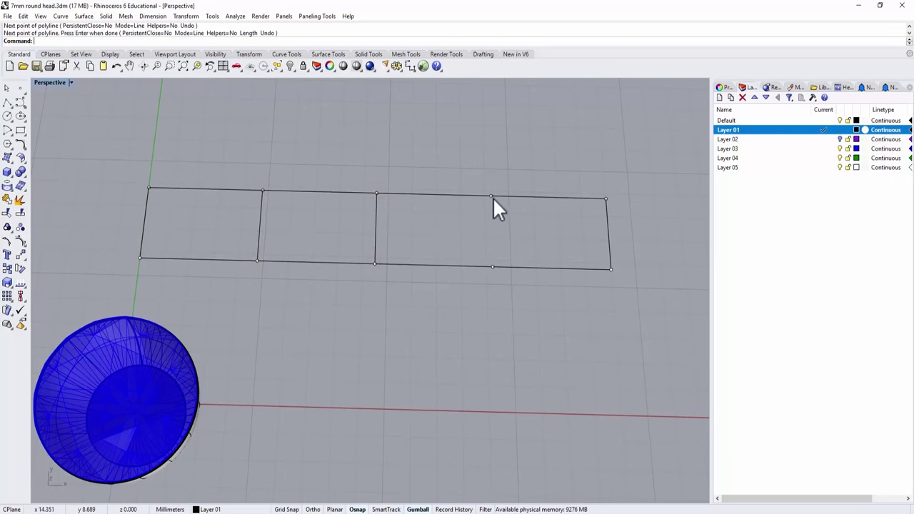
right_click(492, 197)
left_click(490, 195)
left_click(492, 266)
right_click(519, 250)
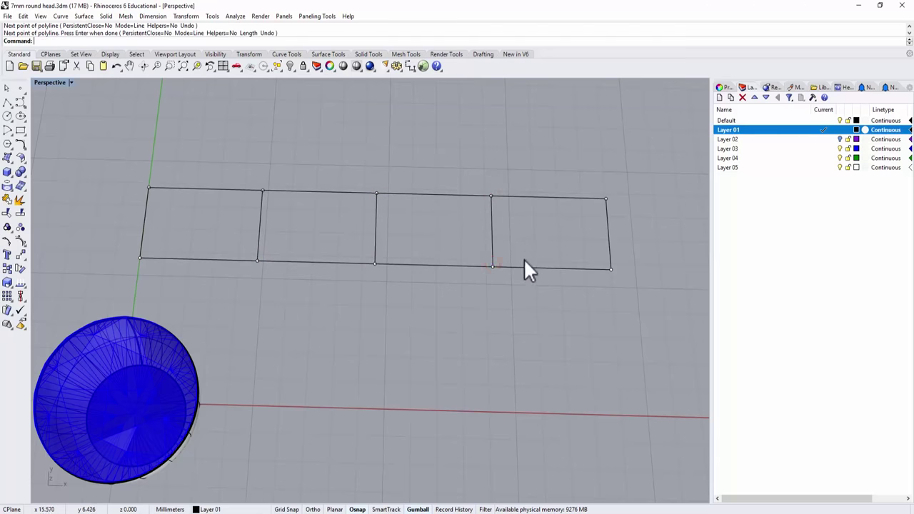
right_click_drag(523, 258, 548, 255)
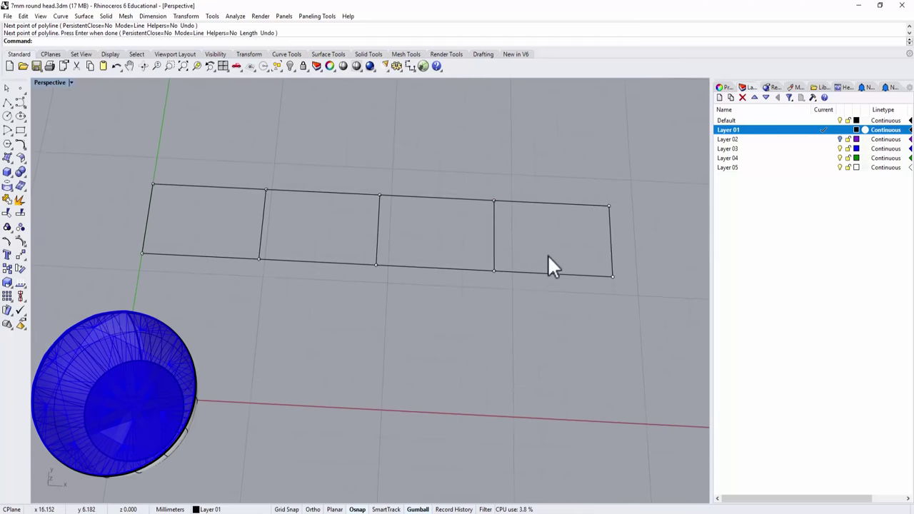
left_click(213, 187)
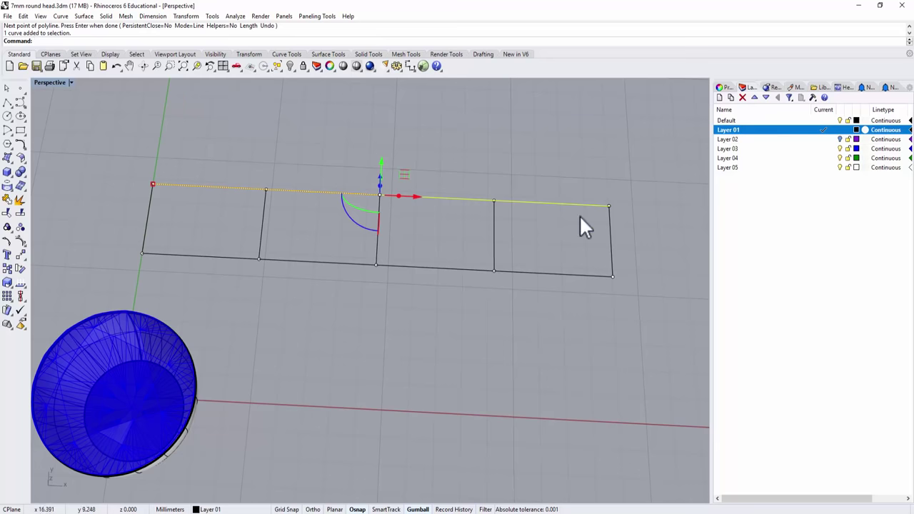
left_click(530, 340)
right_click_drag(530, 333, 516, 285)
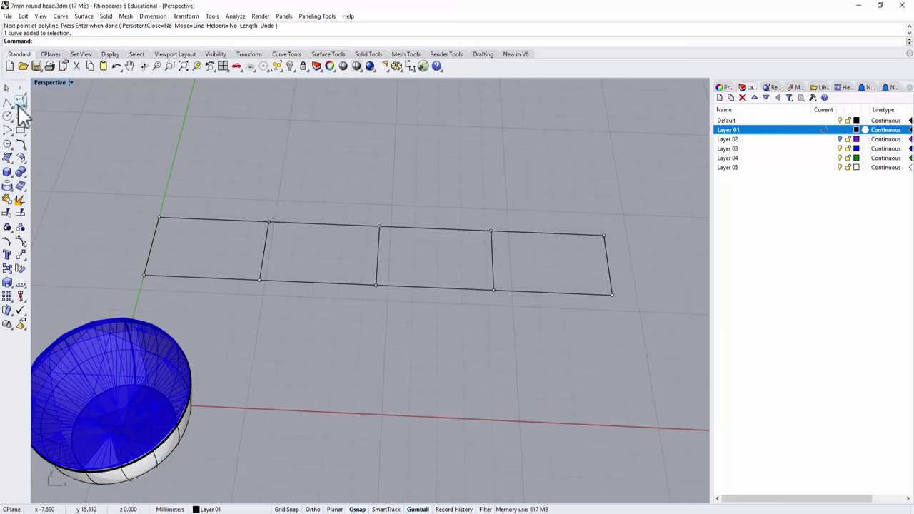
Start a rounded rectangle with conic corners centred on the flat UV rectangle's lower-left corner, oriented upright in the Front view.
left_click(20, 132)
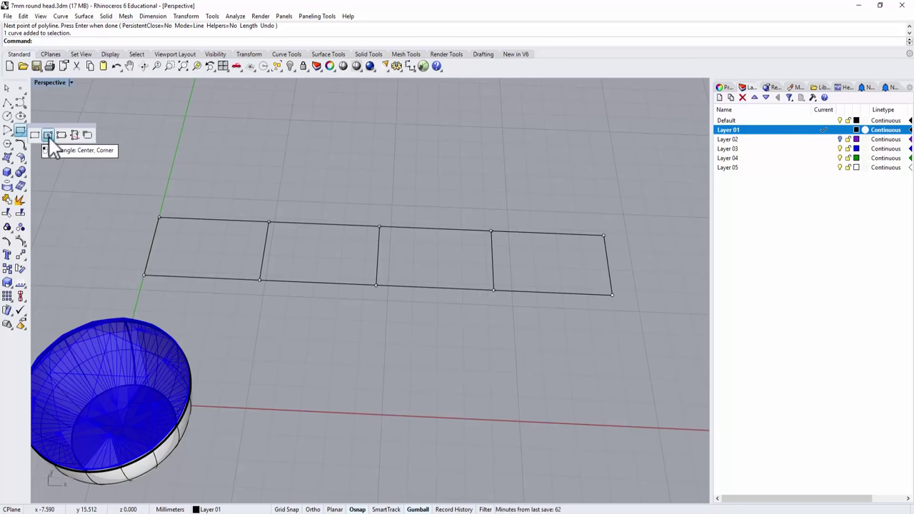
left_click(87, 135)
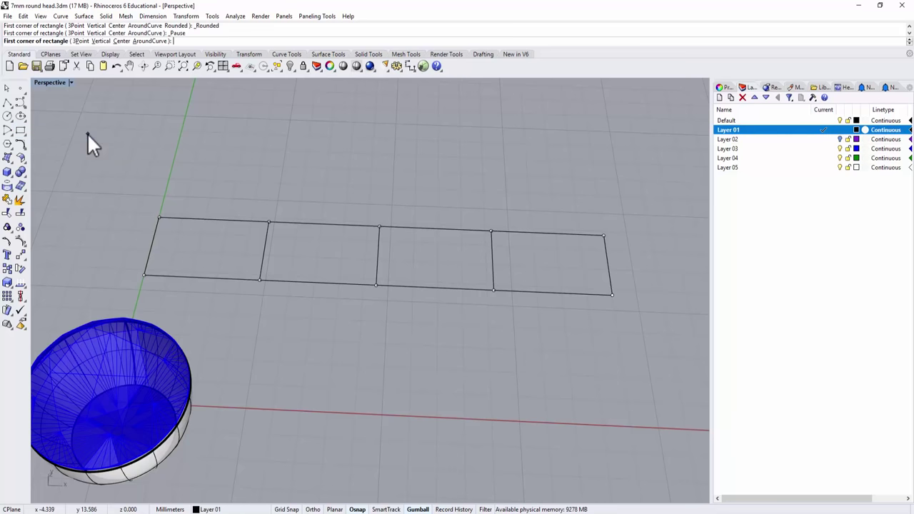
left_click(144, 273)
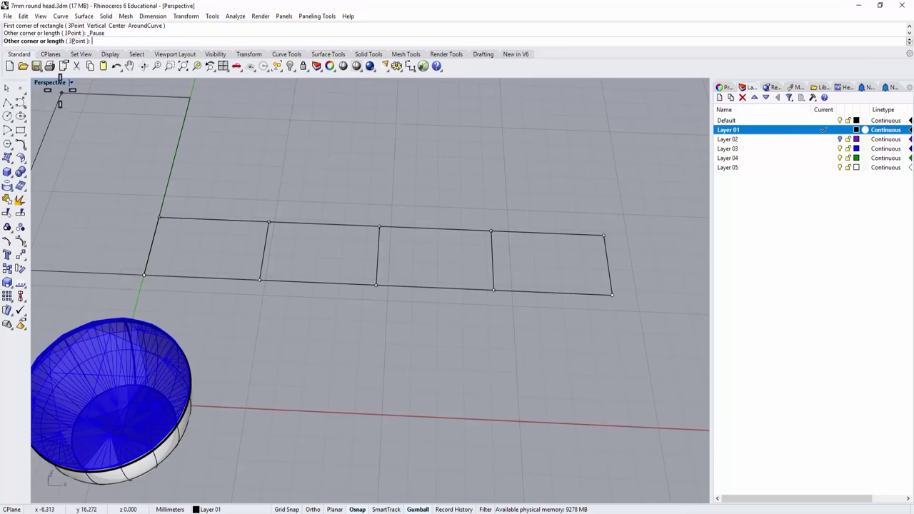
double_click(51, 82)
scroll(619, 428, "down", 4)
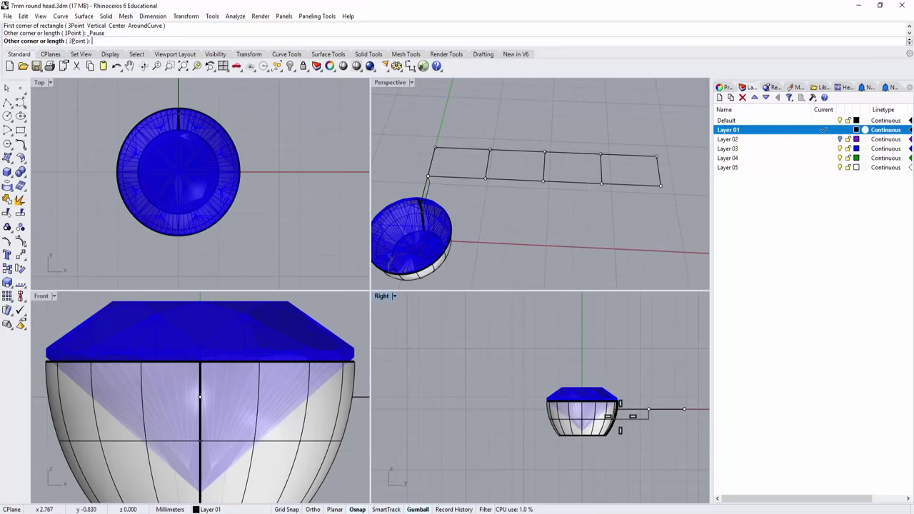
scroll(652, 416, "up", 6)
right_click_drag(652, 416, 536, 402)
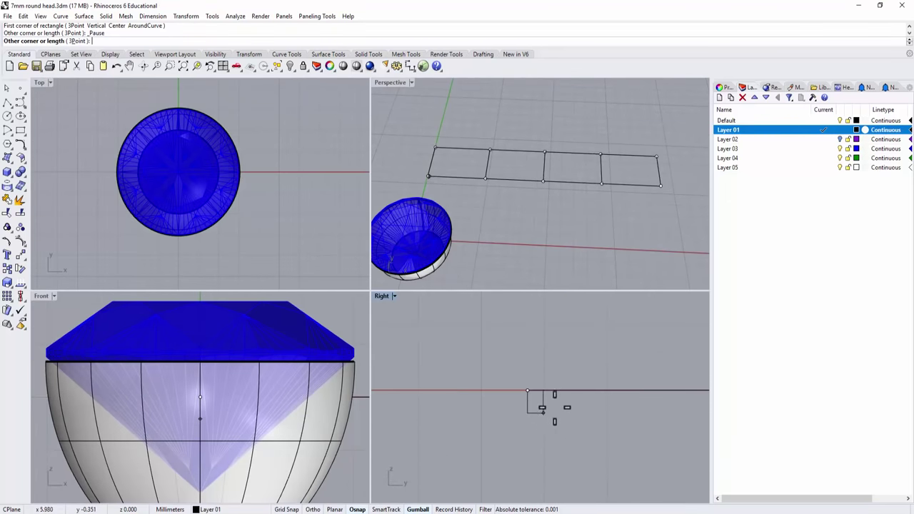
scroll(551, 407, "down", 2)
key("ctrl+shift+e")
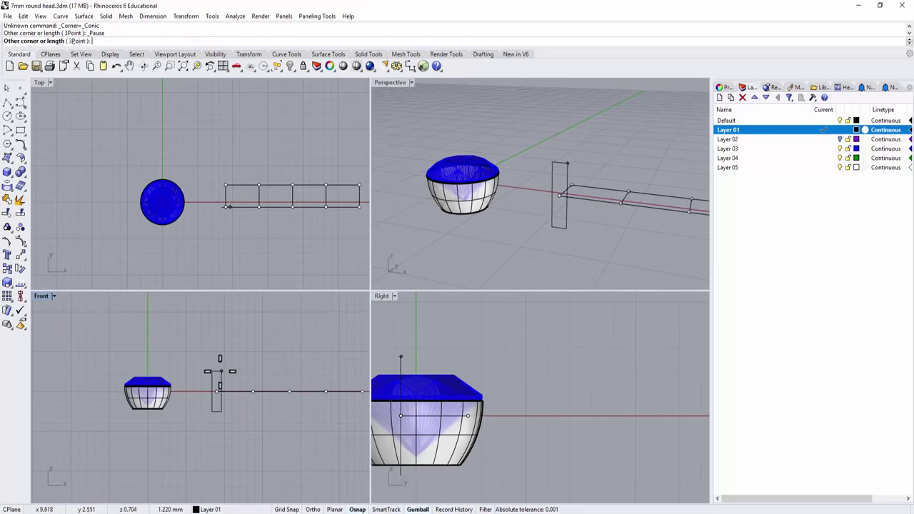
scroll(220, 372, "up", 5)
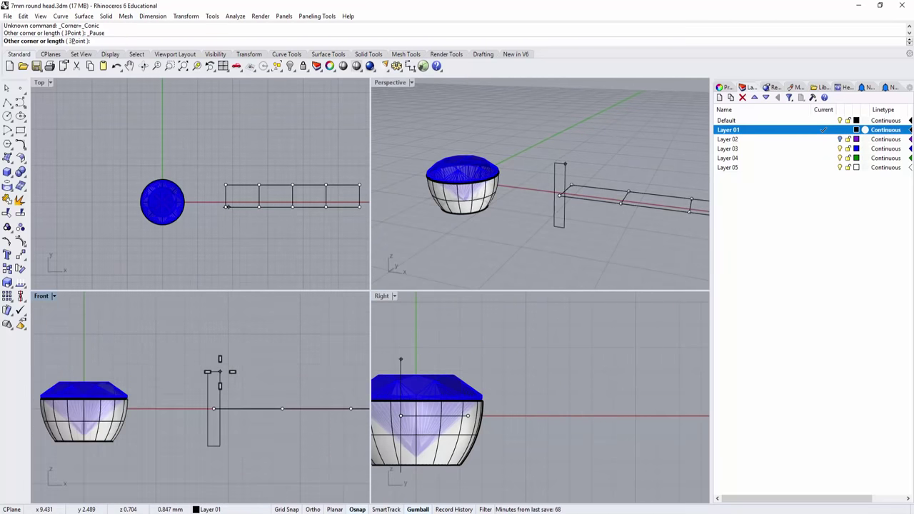
double_click(40, 295)
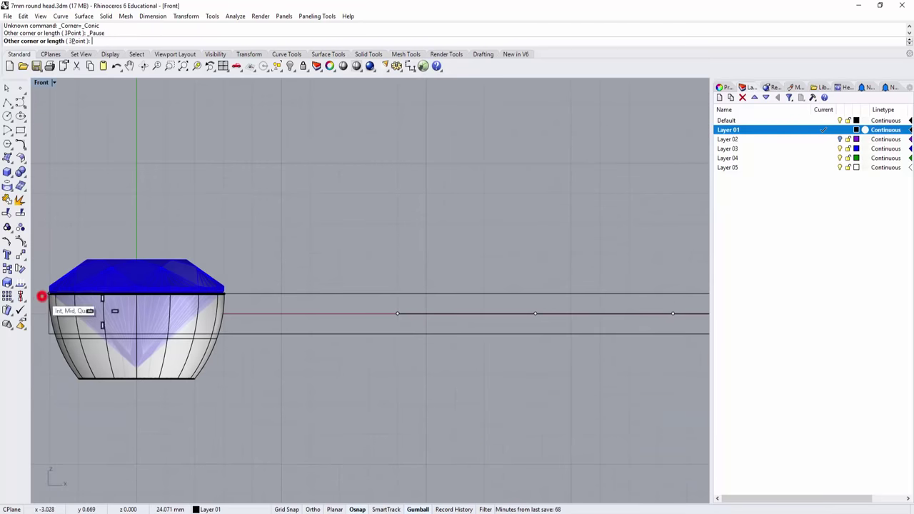
Size the rounded rectangle to 1.2 by 1.2 mm and accept a conic corner rho of about 0.594.
type("1.2")
key("Return")
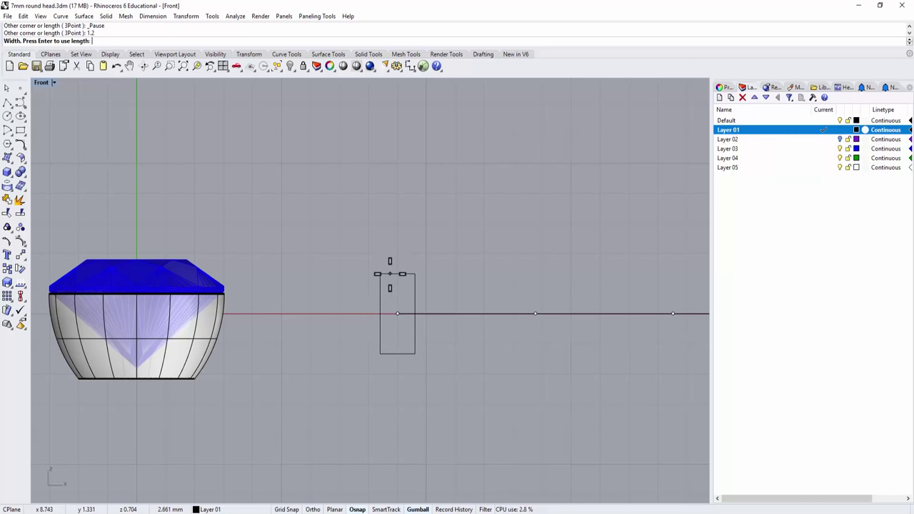
type("1.2")
key("Return")
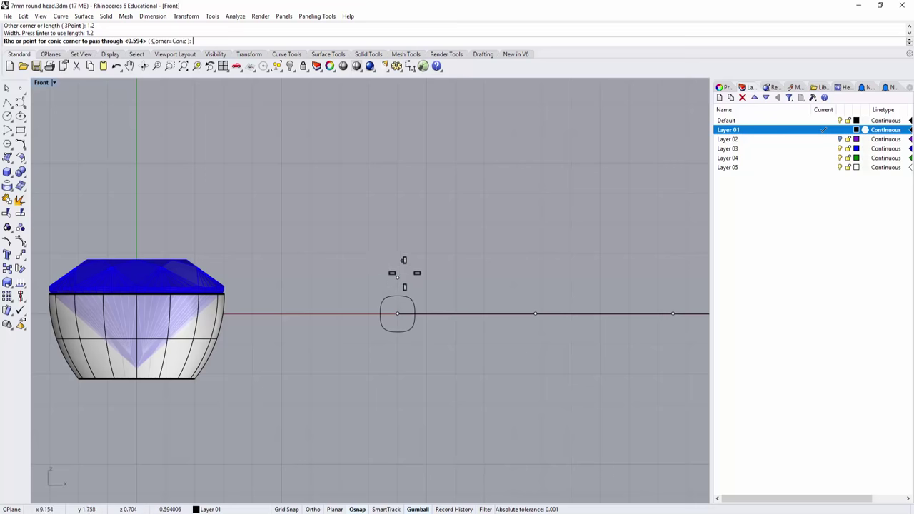
scroll(404, 309, "up", 5)
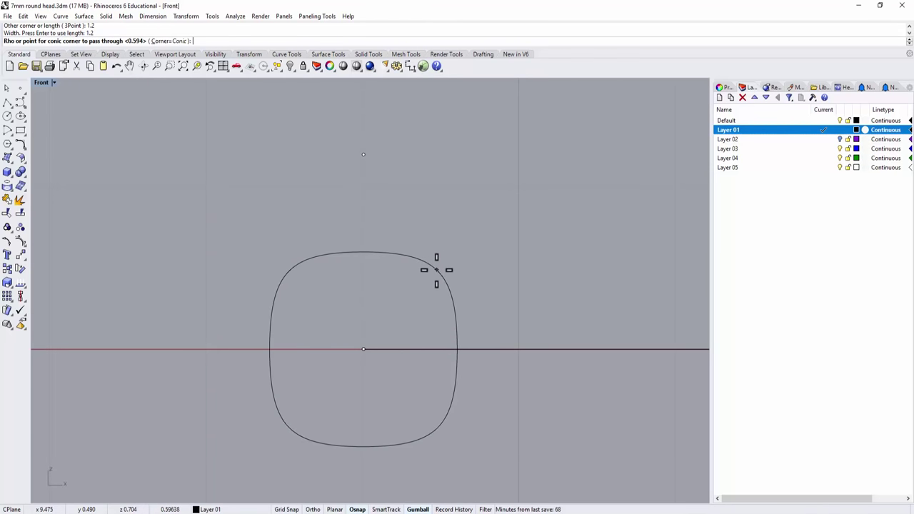
left_click(436, 269)
scroll(432, 282, "down", 5)
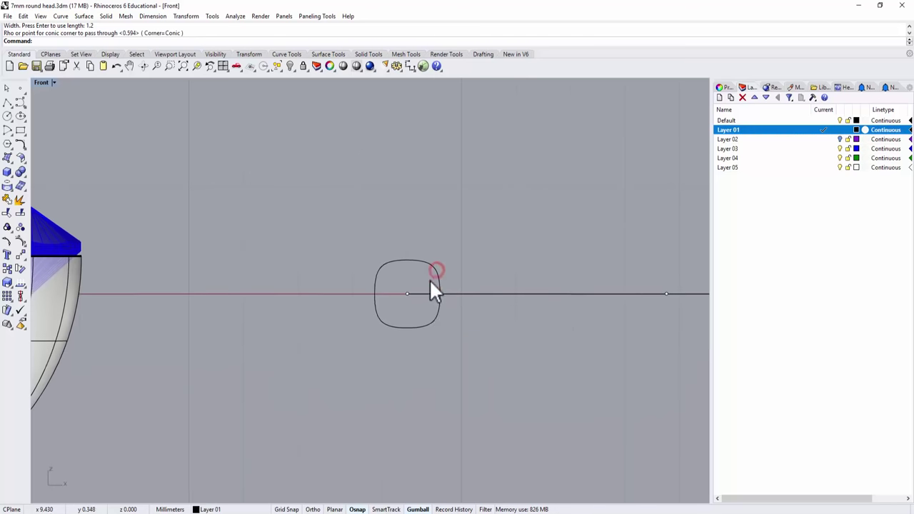
right_click_drag(484, 340, 462, 321)
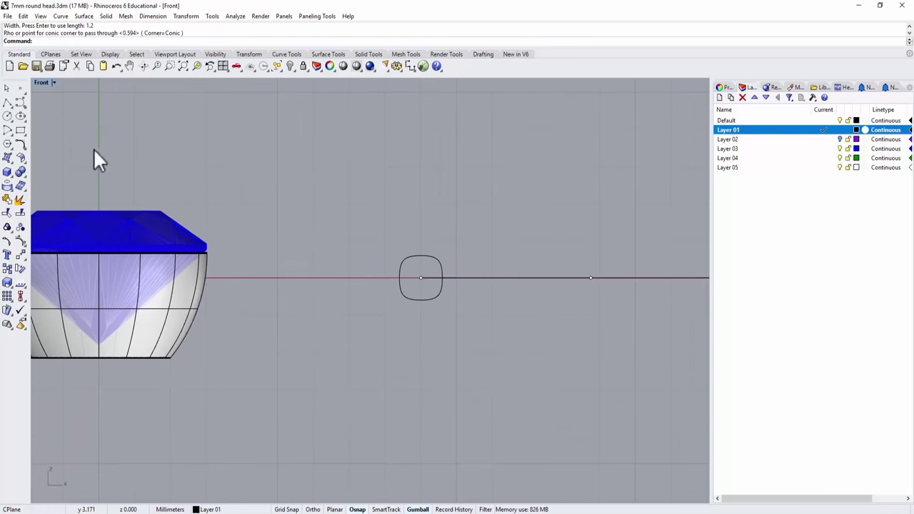
Duplicate the rounded profile about 4.6 mm along positive Y in the Top view, past the UV rectangle's upper long edge.
double_click(44, 81)
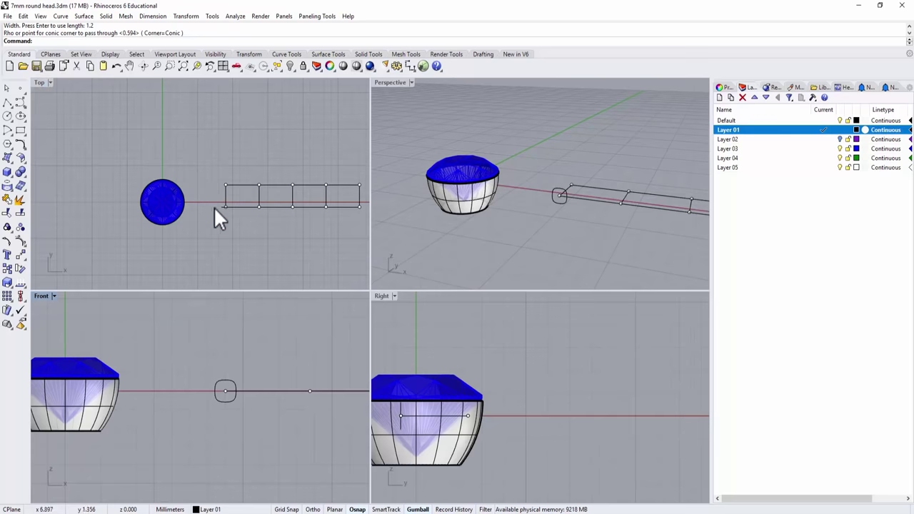
scroll(217, 209, "up", 3)
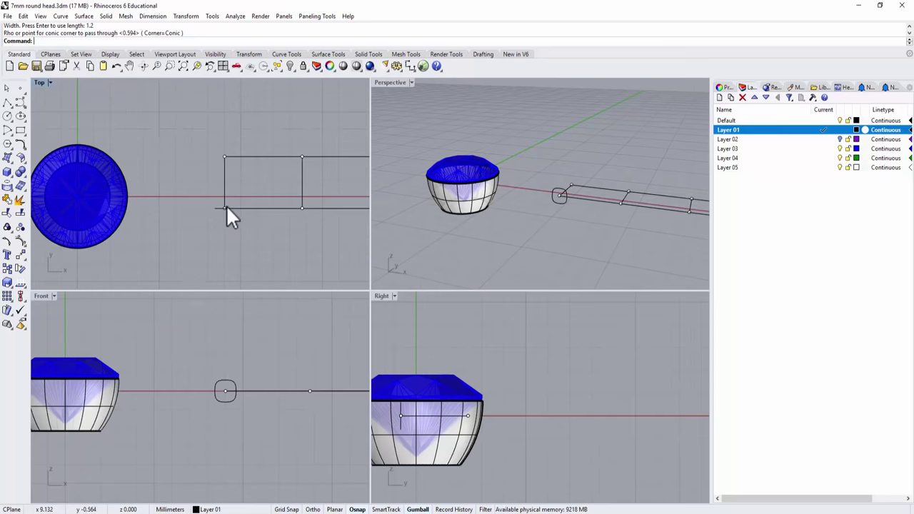
double_click(40, 82)
scroll(418, 330, "up", 2)
right_click_drag(419, 331, 379, 346)
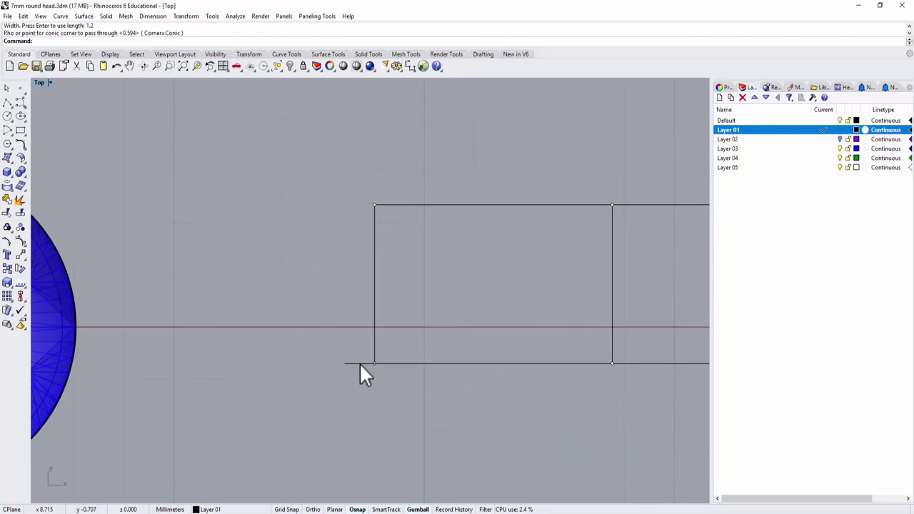
left_click(361, 362)
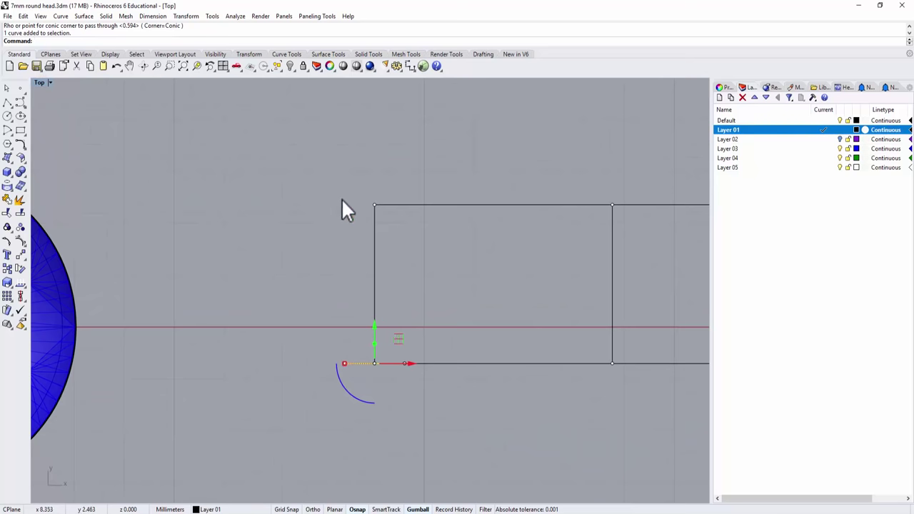
left_click_drag(373, 326, 385, 129)
left_click_drag(386, 119, 383, 86)
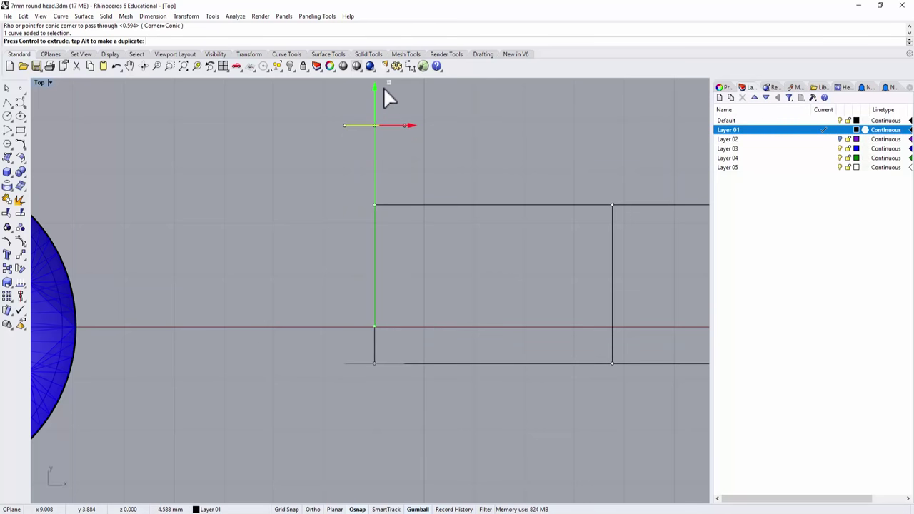
left_click(483, 196)
scroll(393, 178, "down", 3)
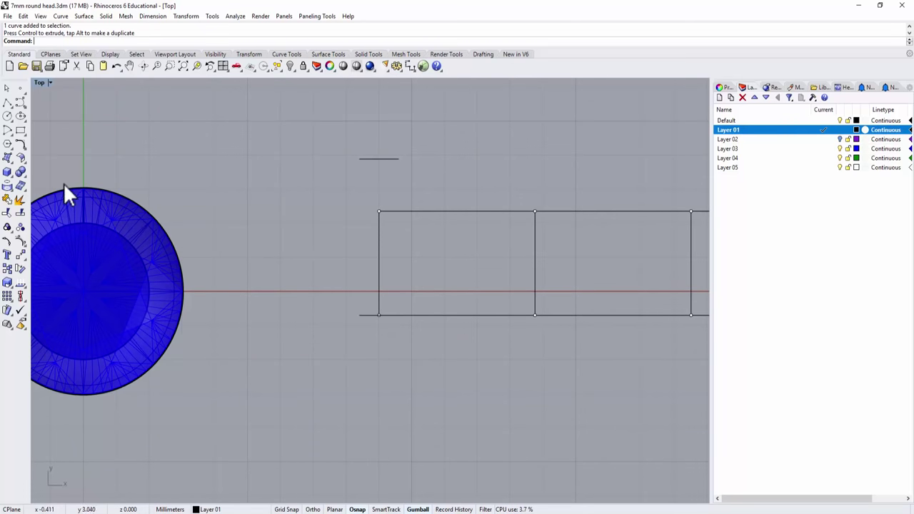
Loft a surface between the two rounded profiles using the Tight style without simplifying the cross-section curves.
left_click(9, 160)
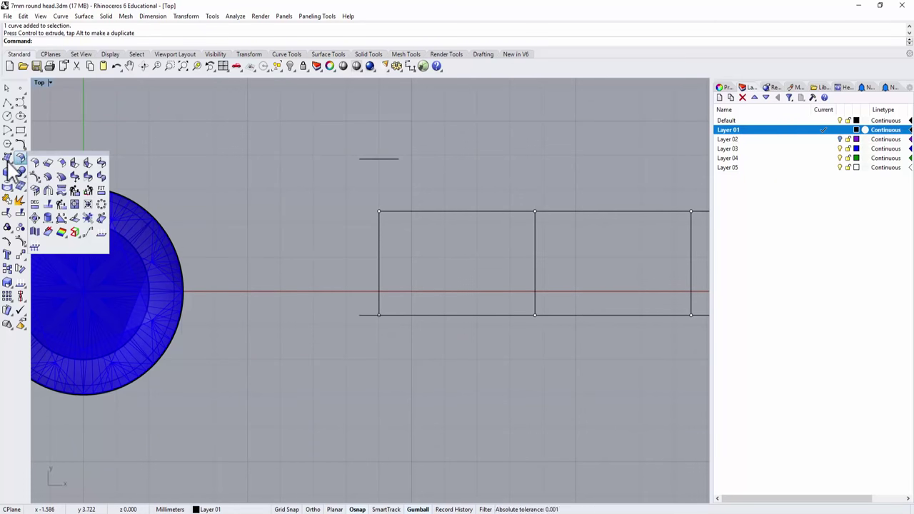
left_click(60, 162)
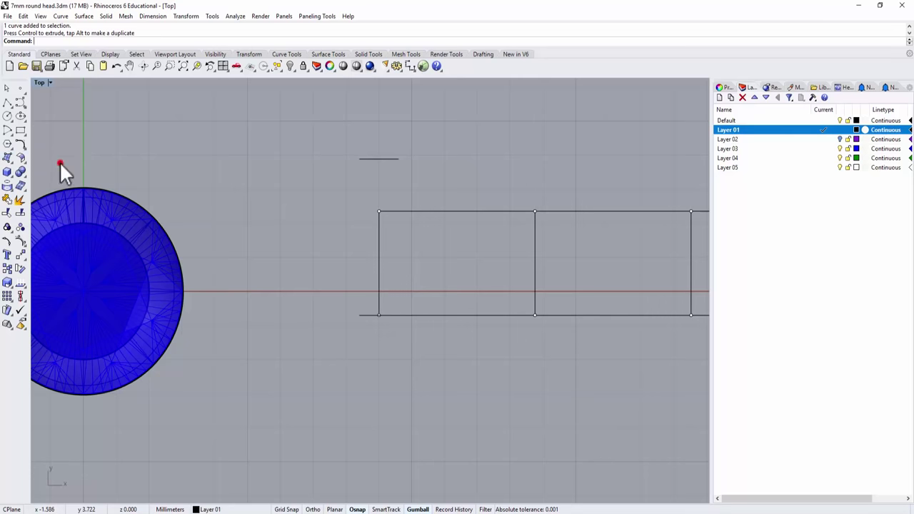
left_click(358, 314)
left_click(379, 158)
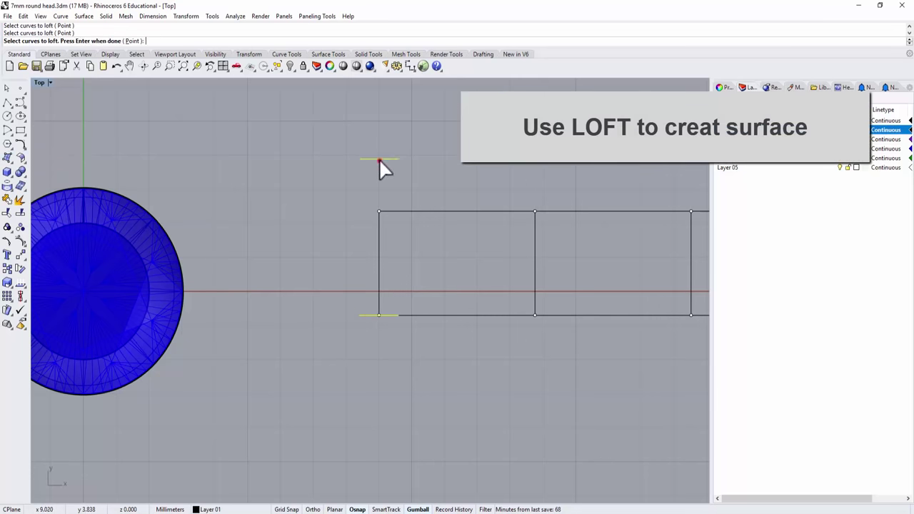
key("Return")
key("Return")
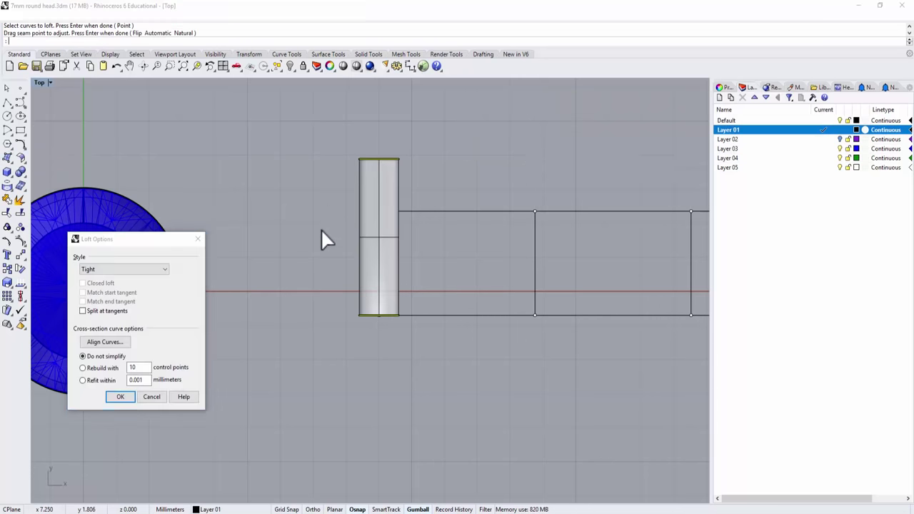
key("Return")
Cap both open ends of the lofted prong surface to make it a closed solid.
left_click(419, 193)
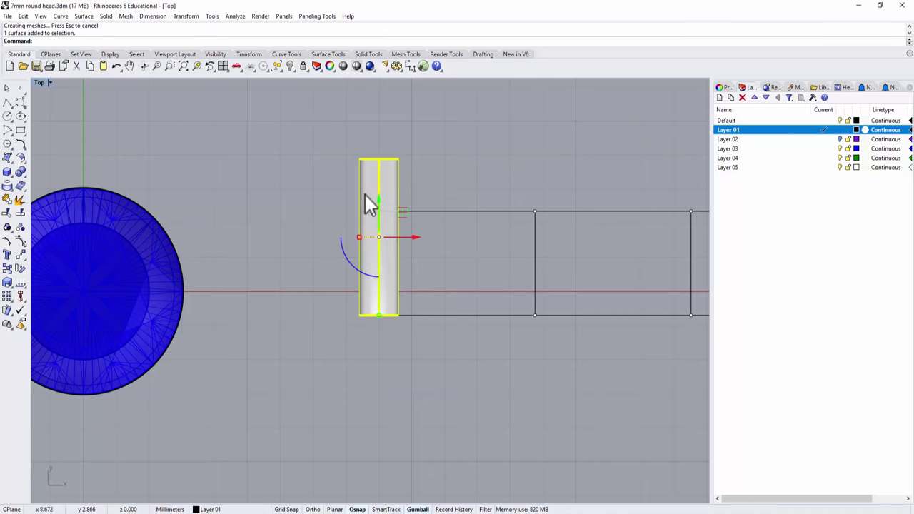
type("Cap")
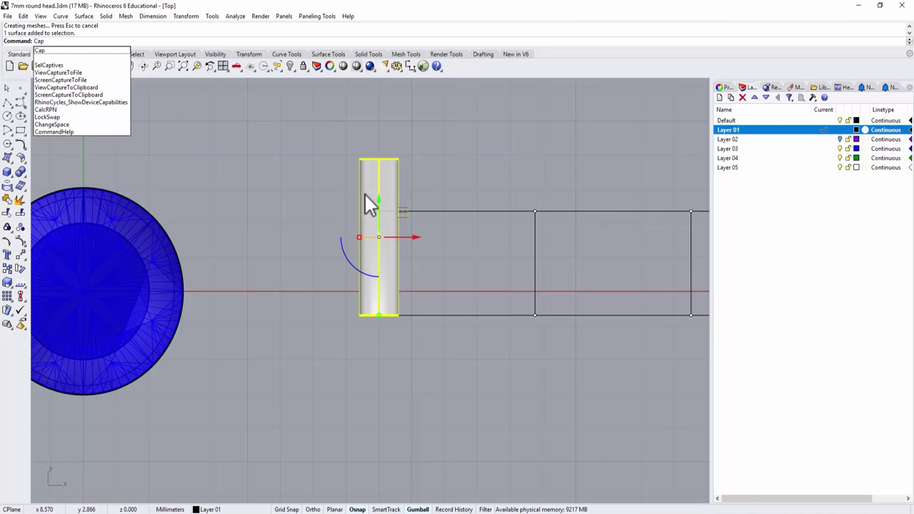
key("Return")
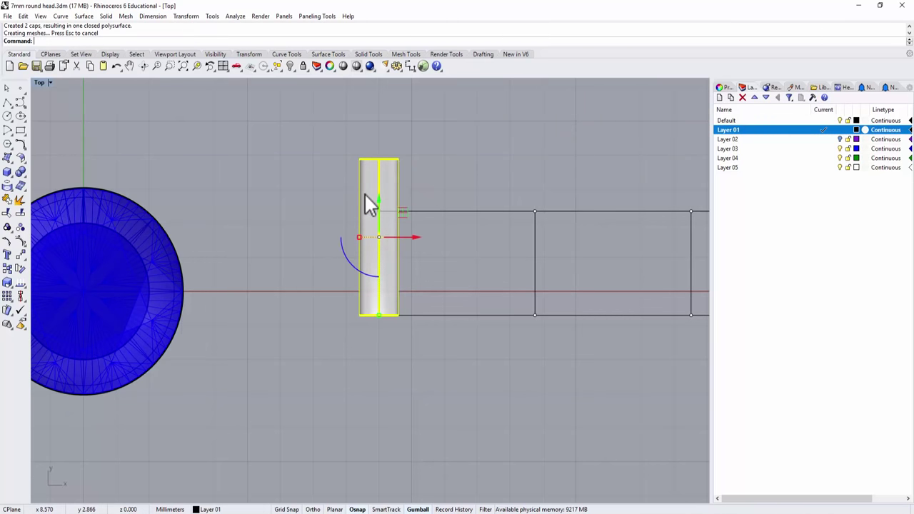
Copy the prong solid from the centre of its lower end to the three inner division points along the layout's lower long edge.
double_click(34, 81)
right_click_drag(493, 200, 279, 221)
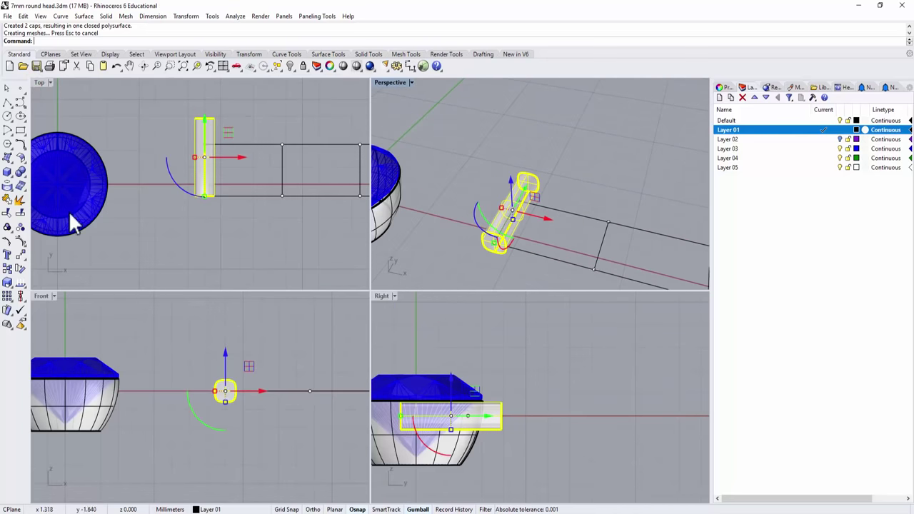
left_click(9, 270)
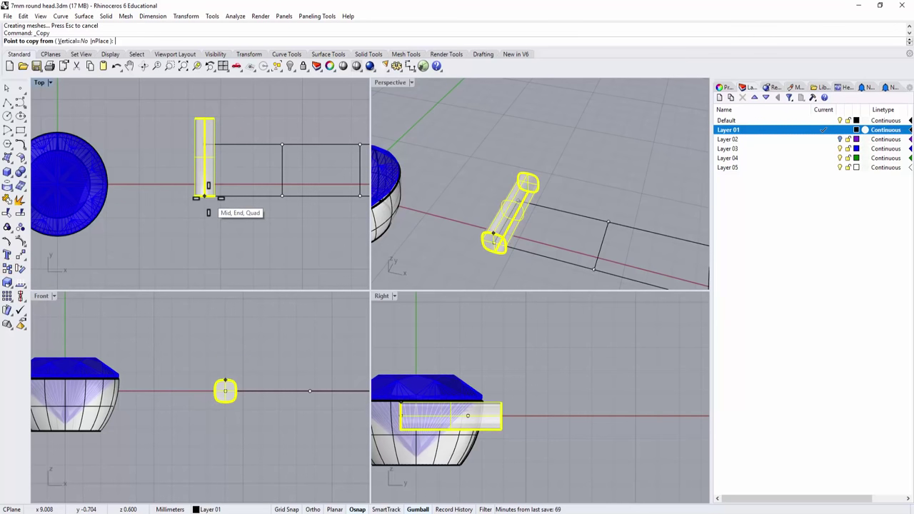
left_click(492, 244)
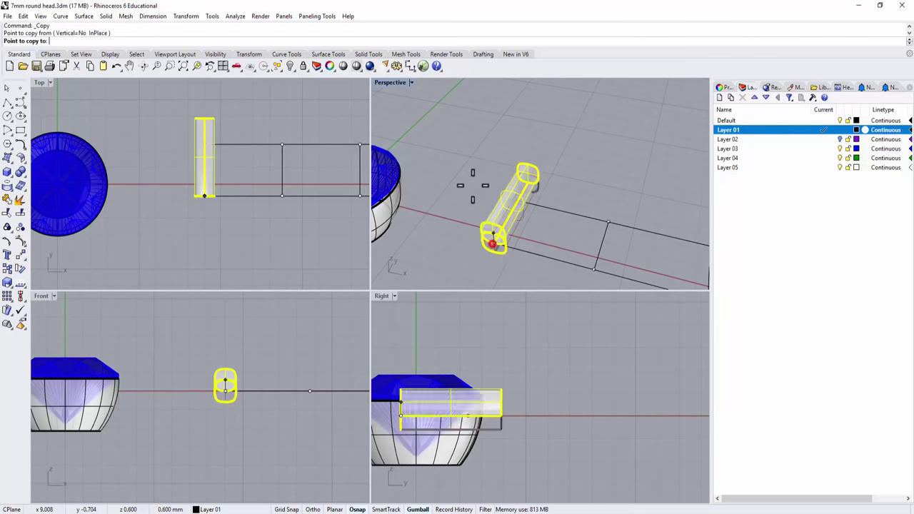
key("ctrl+m")
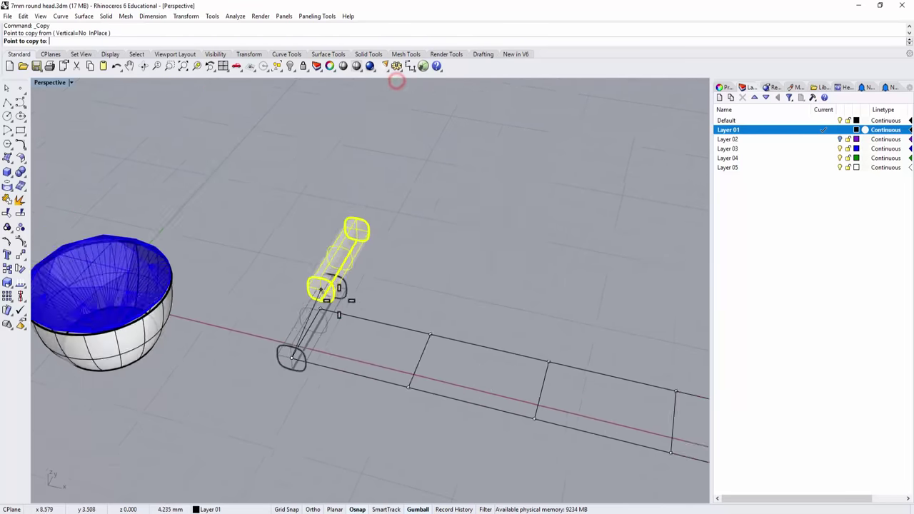
scroll(312, 259, "down", 3)
scroll(276, 255, "up", 5)
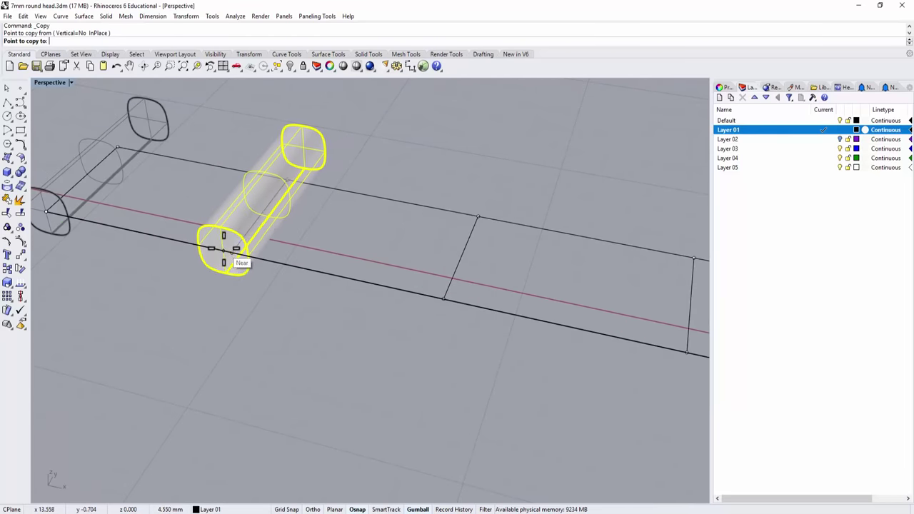
left_click(230, 250)
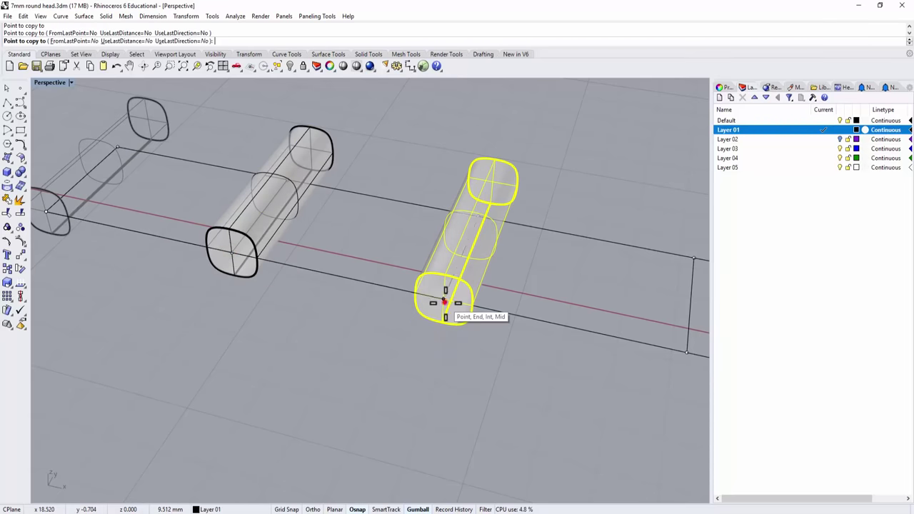
left_click(444, 303)
scroll(397, 310, "up", 2)
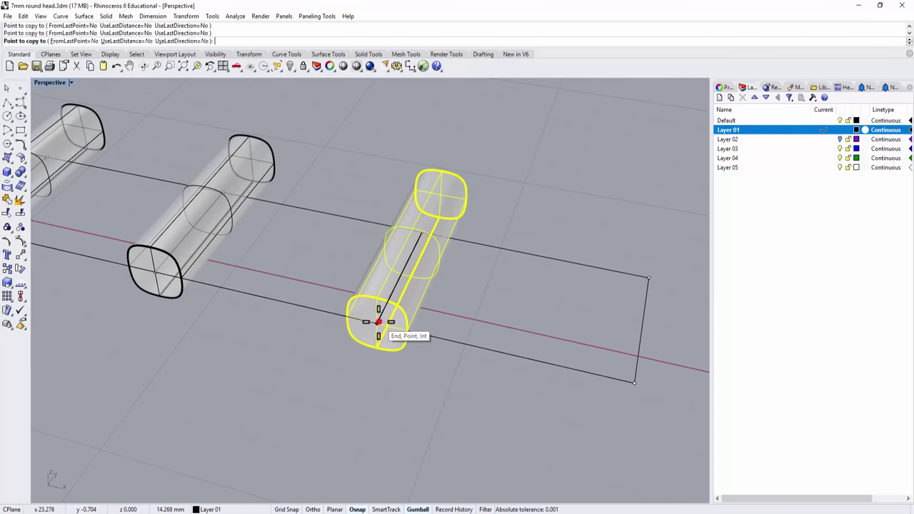
left_click(378, 322)
key("Return")
scroll(282, 359, "down", 5)
right_click_drag(284, 361, 297, 339)
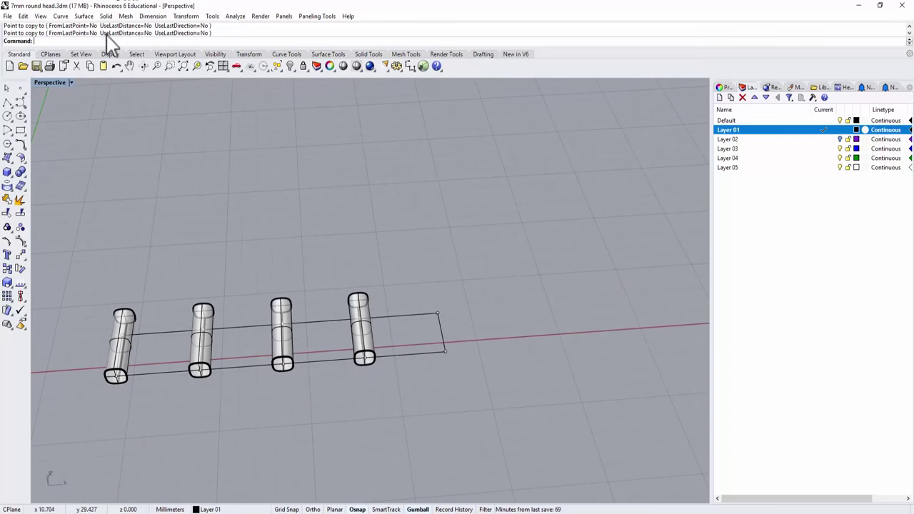
double_click(49, 82)
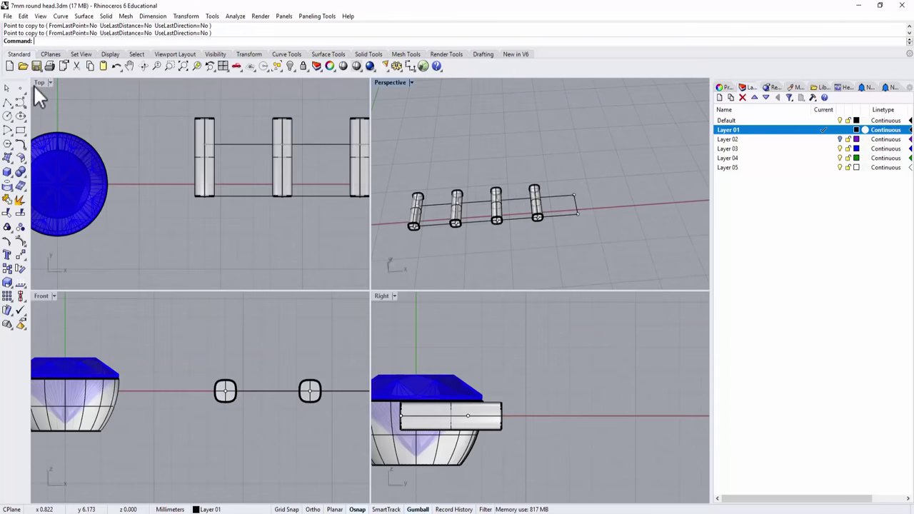
double_click(40, 83)
scroll(626, 355, "up", 5)
right_click_drag(626, 354, 534, 306)
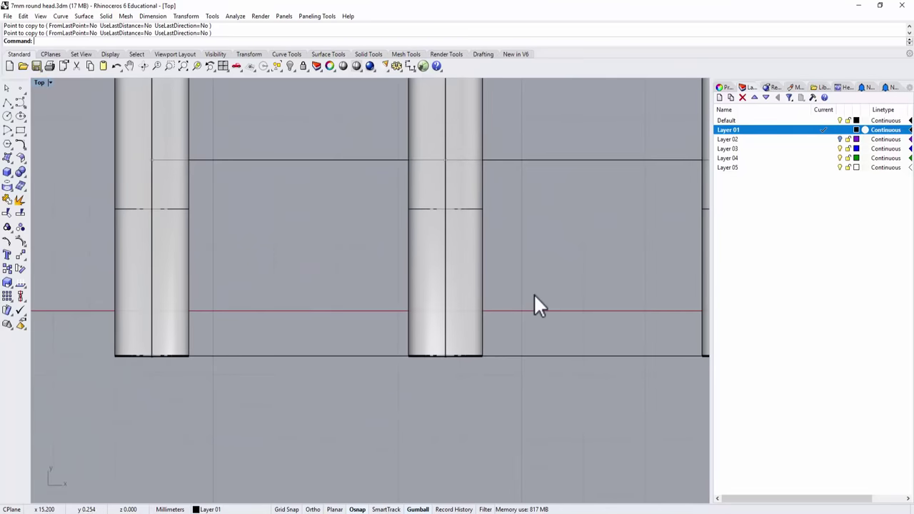
left_click(20, 103)
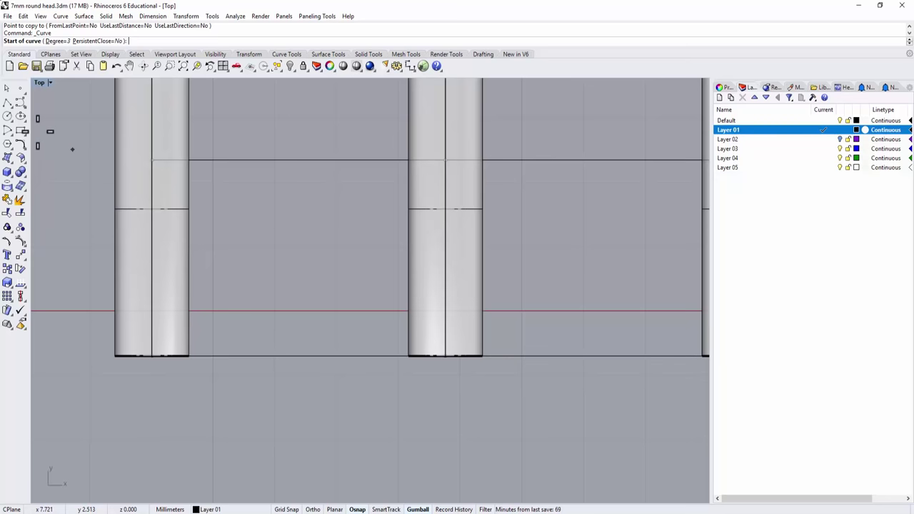
left_click(7, 102)
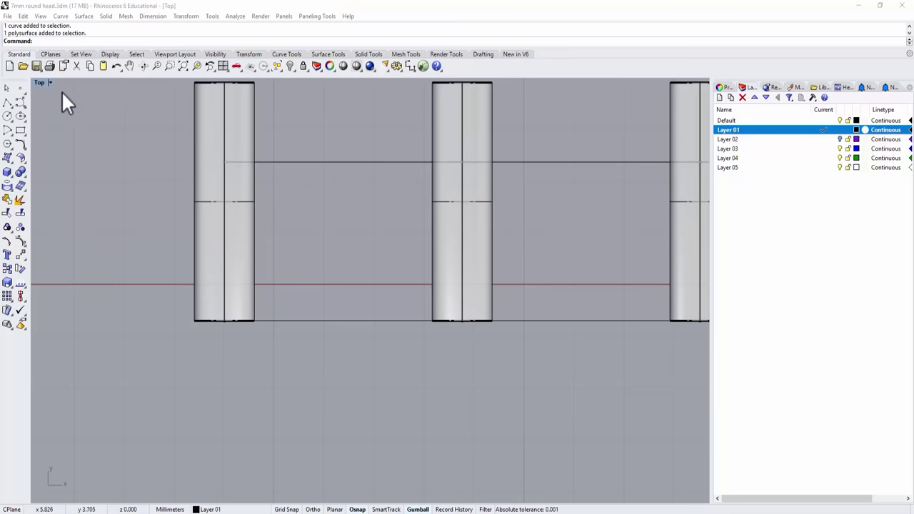
Split the layout's lower long edge at the three inner division points to make four equal sections.
double_click(39, 82)
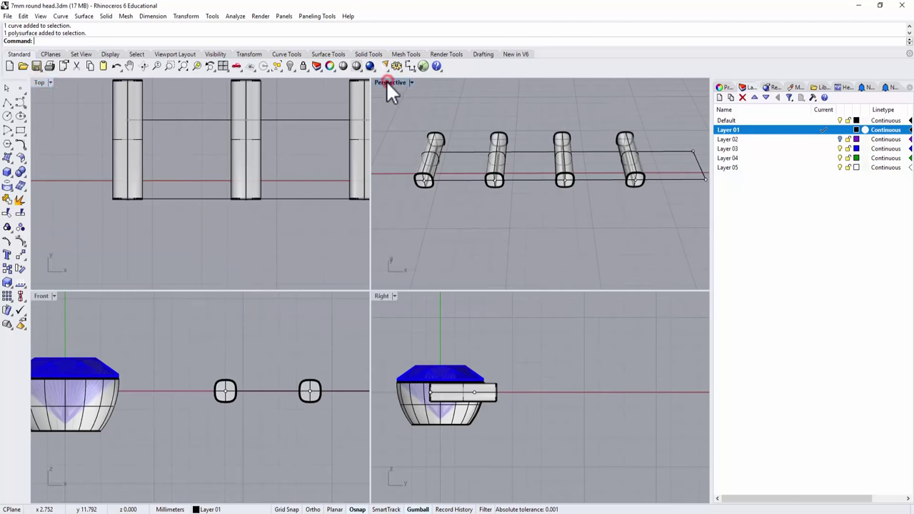
double_click(386, 82)
scroll(364, 228, "up", 4)
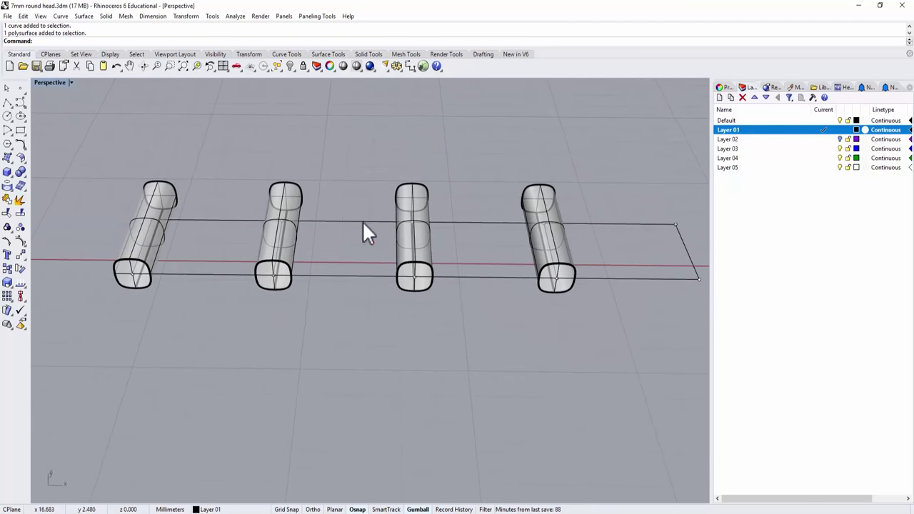
left_click(22, 214)
left_click(220, 275)
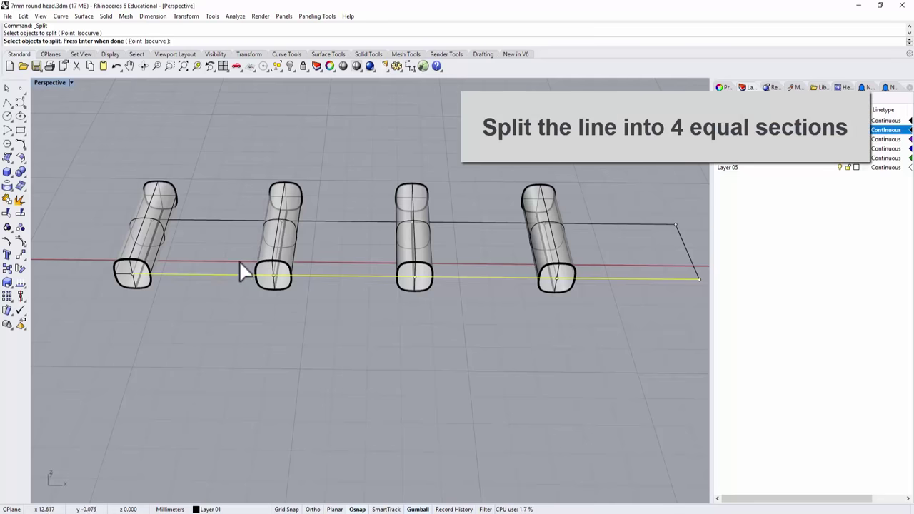
key("Return")
left_click(273, 275)
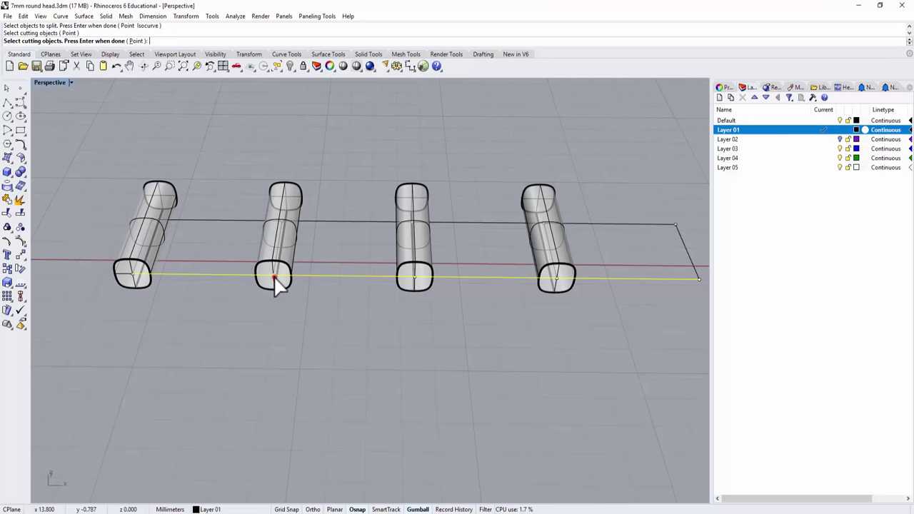
left_click(415, 276)
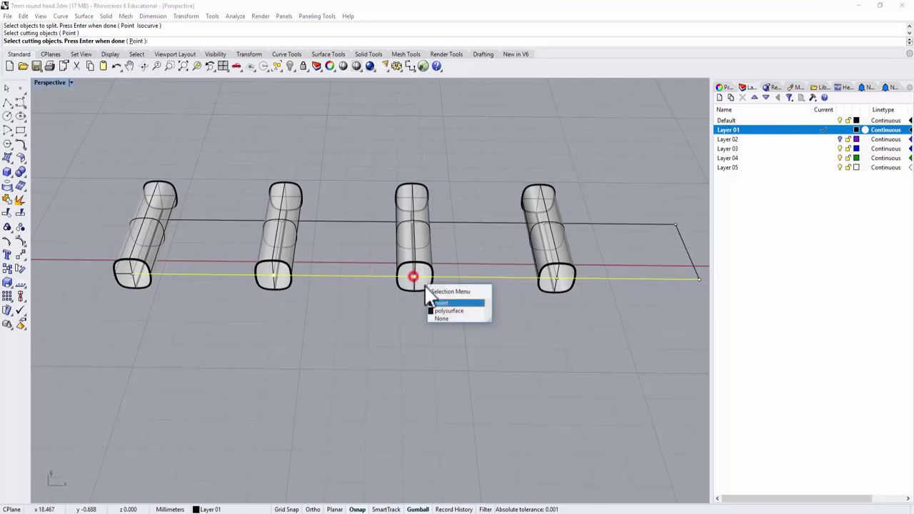
left_click(458, 304)
left_click(557, 277)
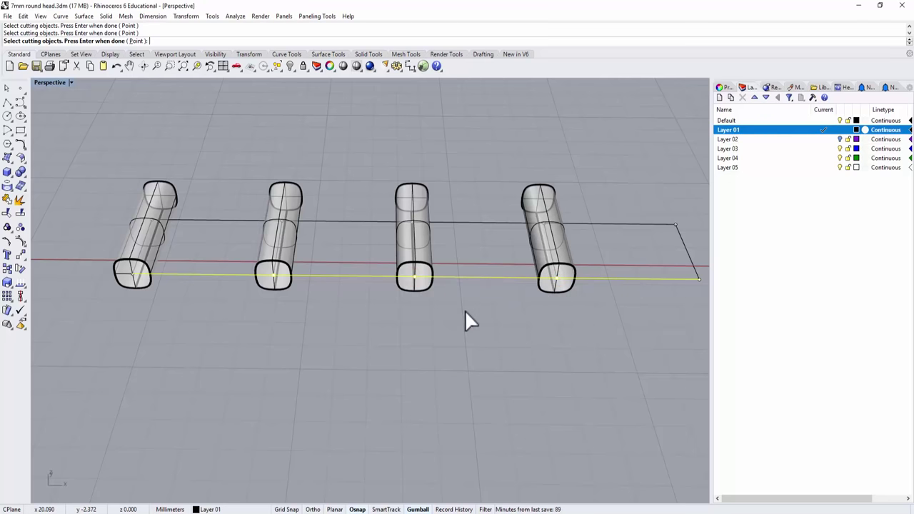
key("Return")
Check the split by selecting each section of the lower long edge individually.
left_click(204, 275)
key("Escape")
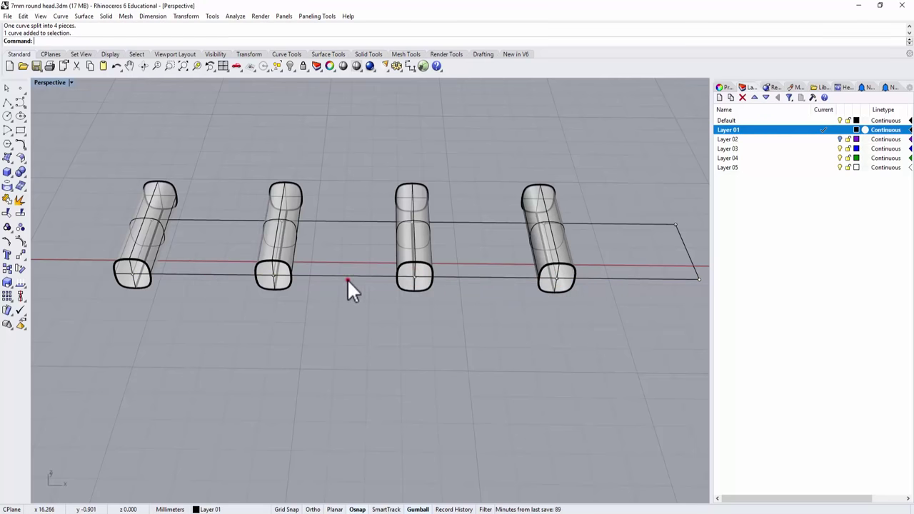
left_click(350, 276)
left_click(492, 278)
left_click(615, 277)
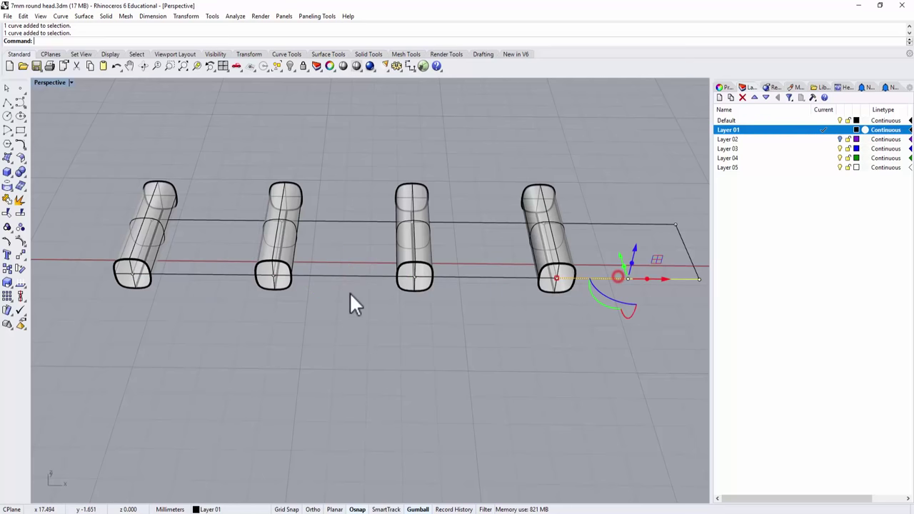
left_click(263, 341)
right_click_drag(247, 286, 210, 260)
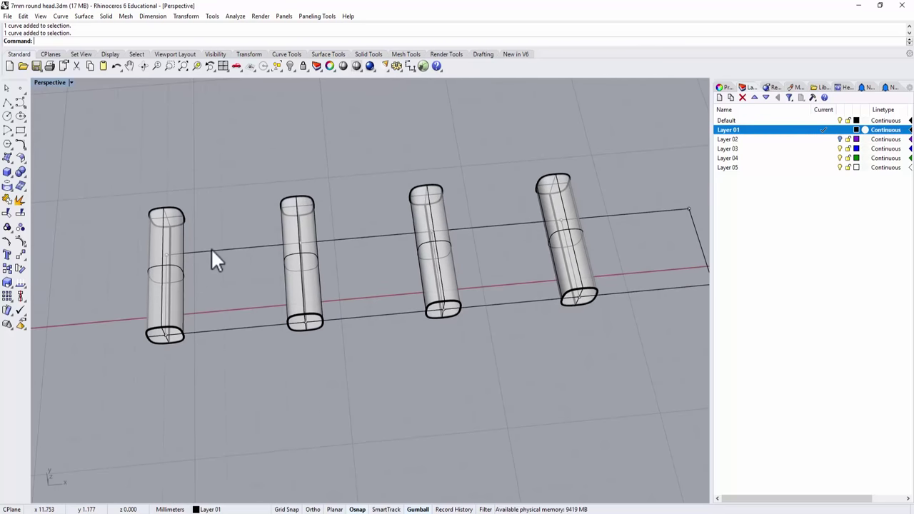
Draw a vertical guide line about 2.7 mm long in the Top view, upward from the midpoint of the first lower section.
double_click(50, 82)
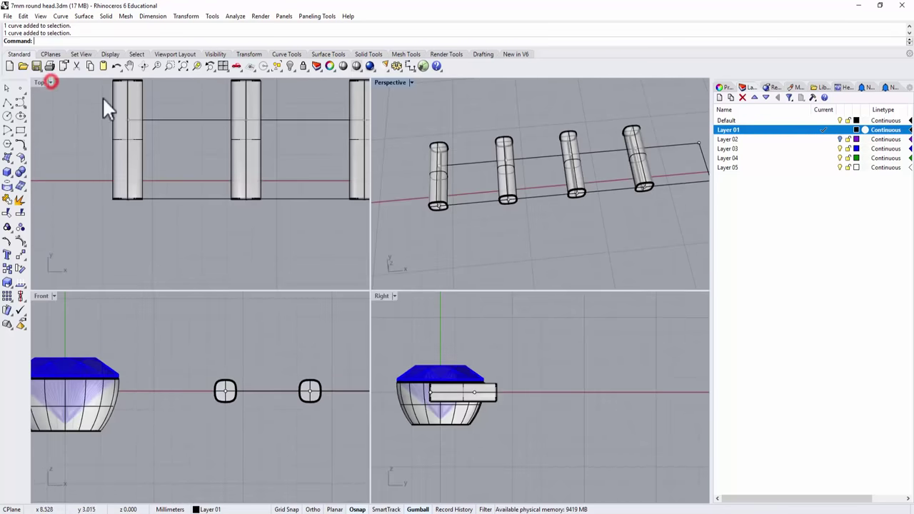
double_click(39, 82)
left_click(349, 321)
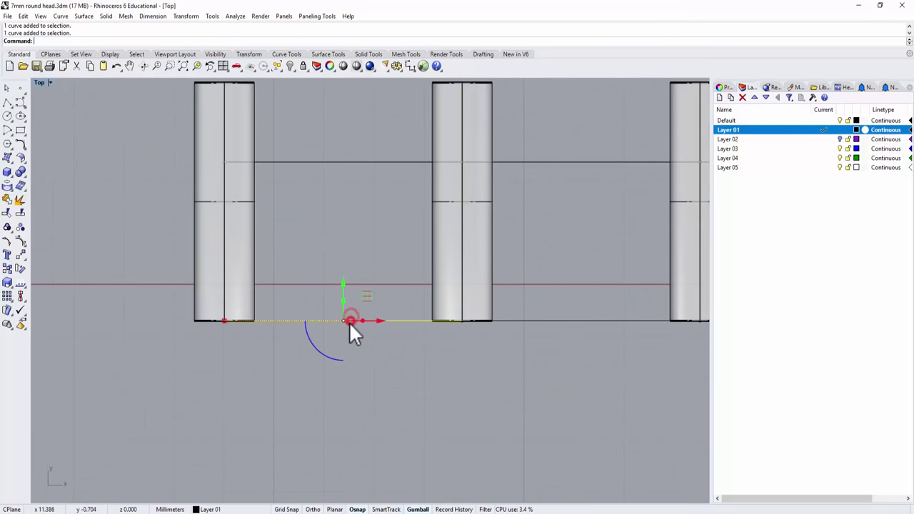
left_click(7, 102)
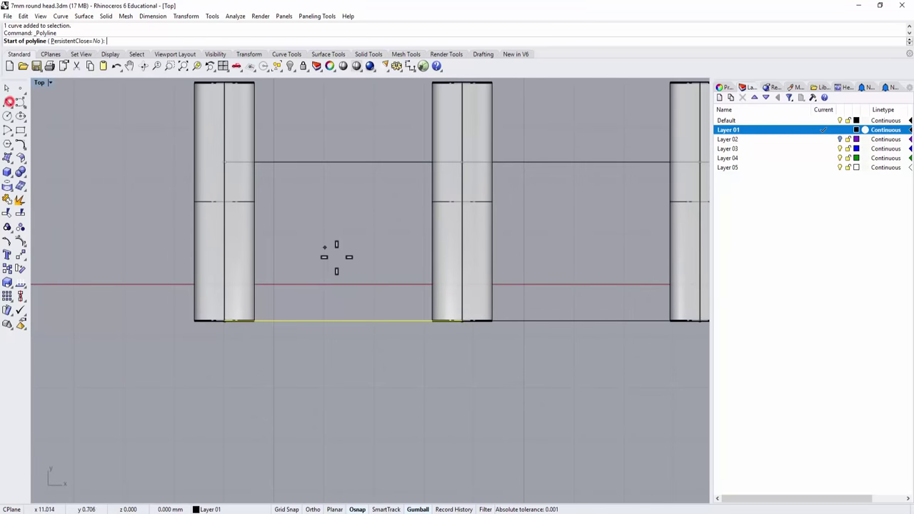
left_click(344, 321)
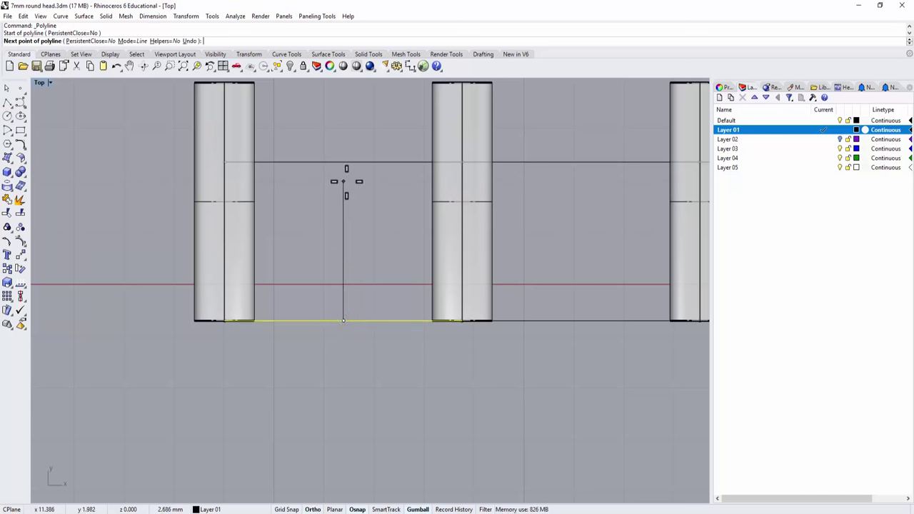
left_click(346, 181)
key("Return")
Compare the layout's upper long edge and the guide line's upper end with the base surface's rim beneath the stone.
left_click(371, 161)
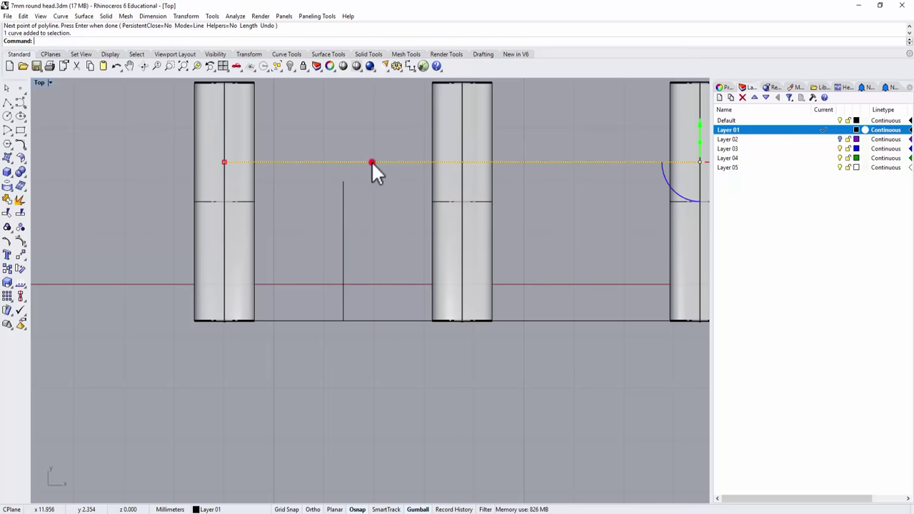
scroll(150, 265, "down", 4)
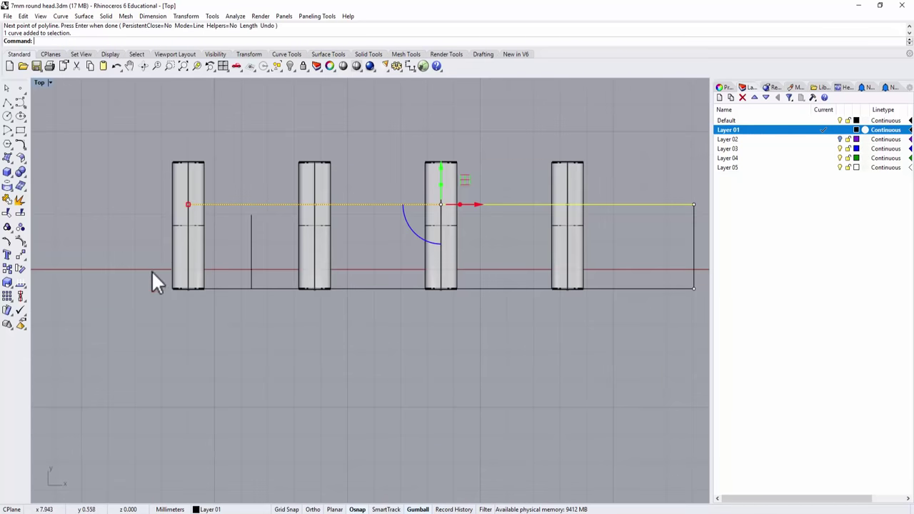
right_click_drag(153, 279, 448, 244)
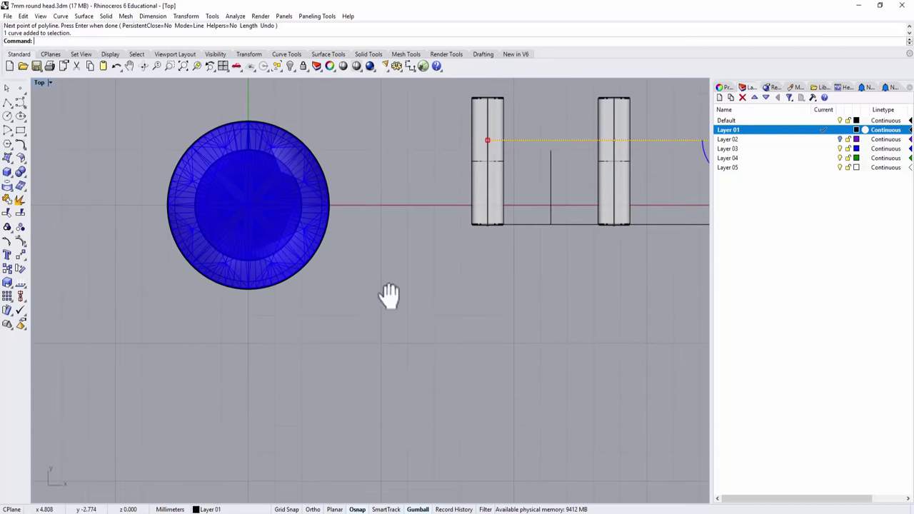
double_click(37, 82)
scroll(432, 392, "up", 5)
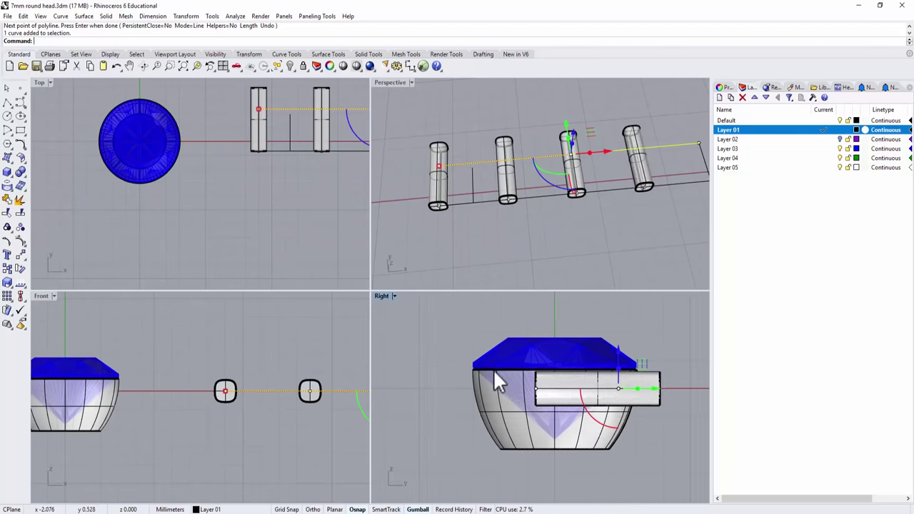
scroll(461, 373, "up", 3)
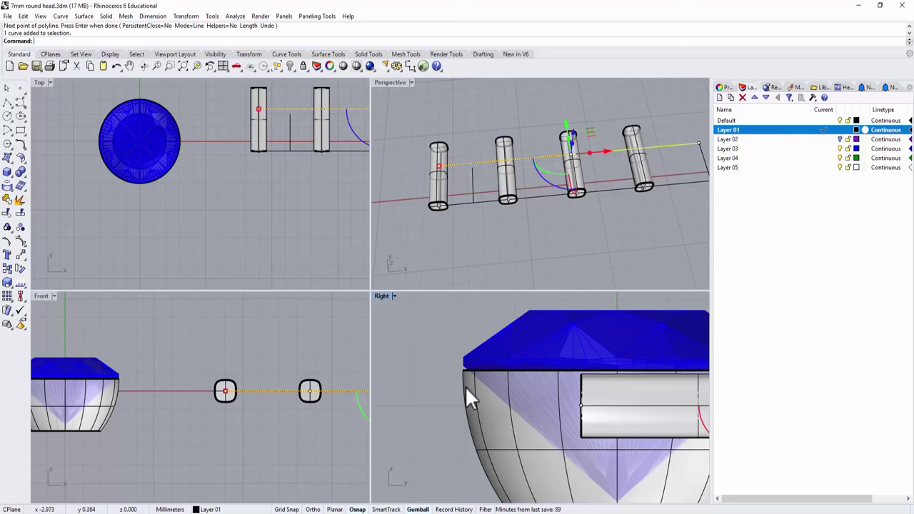
scroll(283, 101, "up", 5)
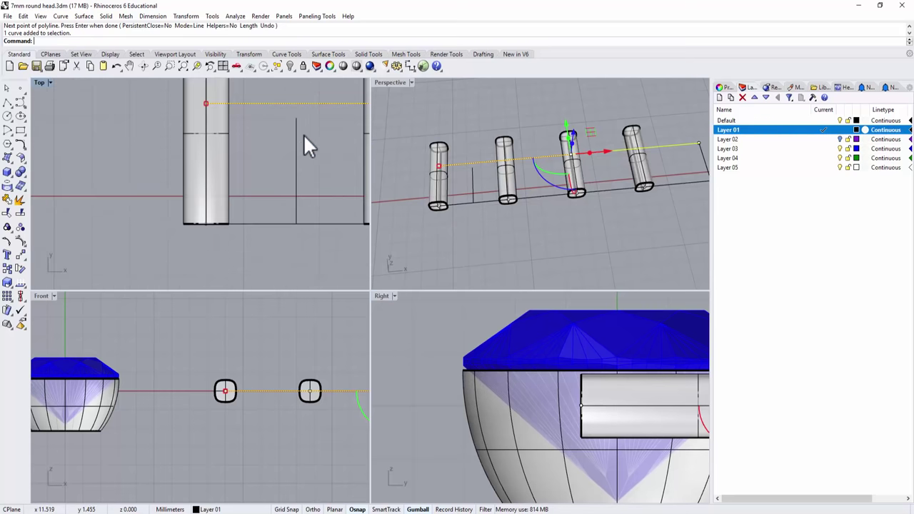
right_click_drag(310, 143, 261, 147)
double_click(39, 82)
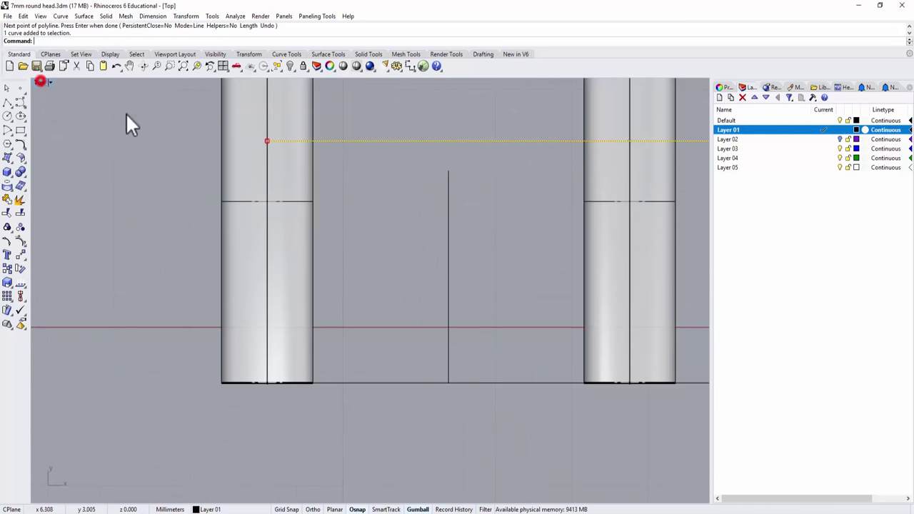
scroll(435, 228, "down", 3)
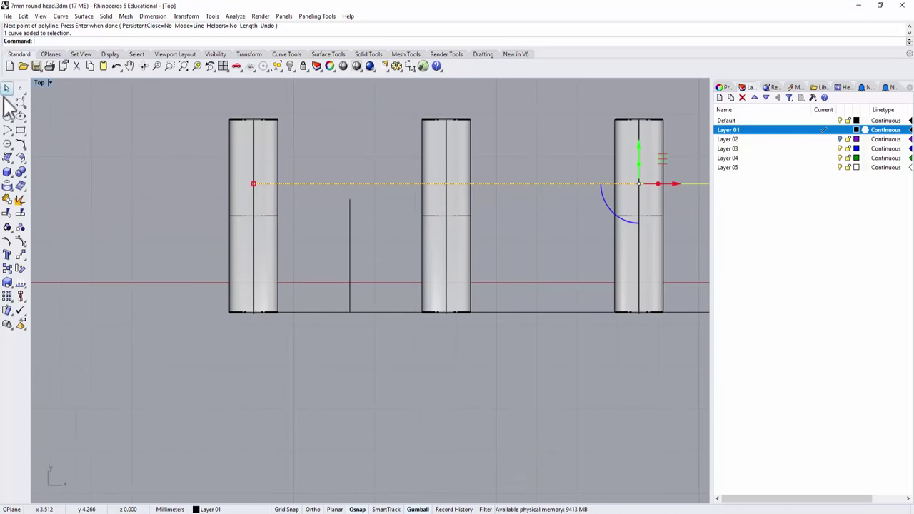
left_click(7, 104)
scroll(317, 200, "up", 3)
left_click(407, 210)
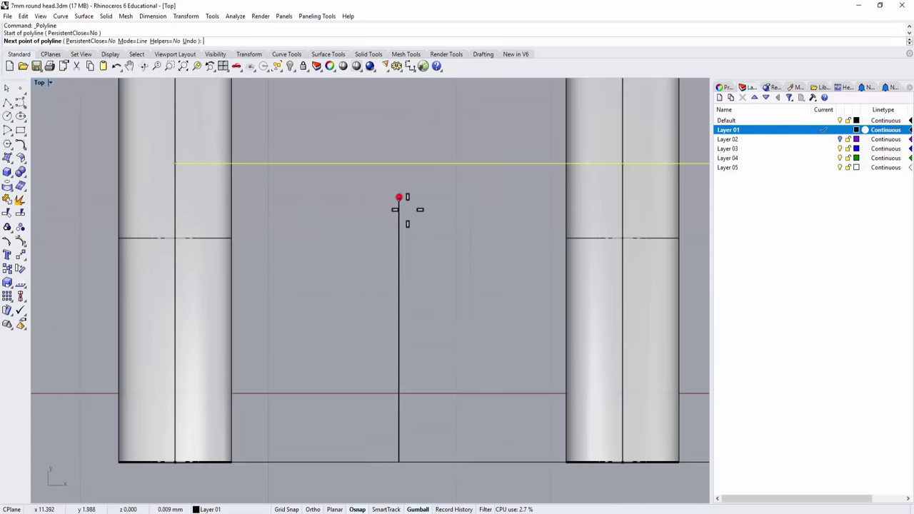
left_click(450, 237)
left_click(479, 294)
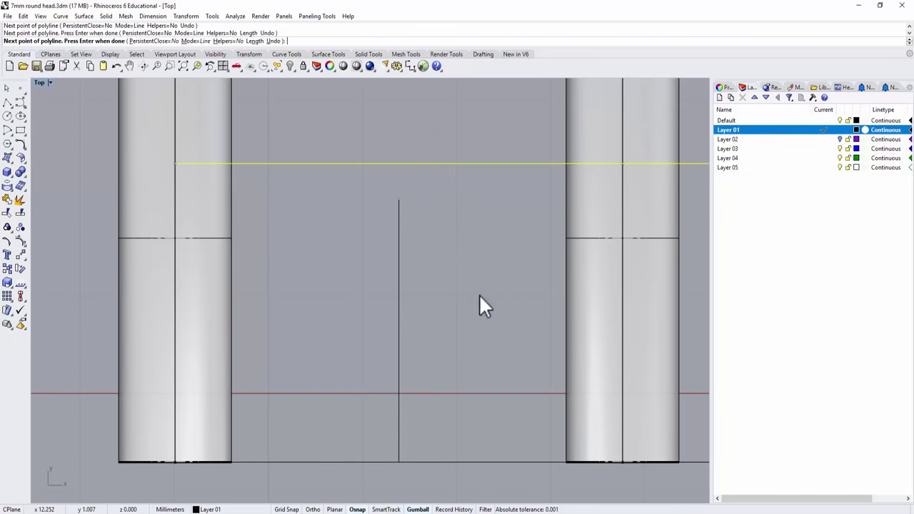
key("Return")
Draw a six-point, degree 3 curve from the guide line's upper end, bulging outward and ending on the lower edge about 0.25 mm from the guide.
left_click(20, 104)
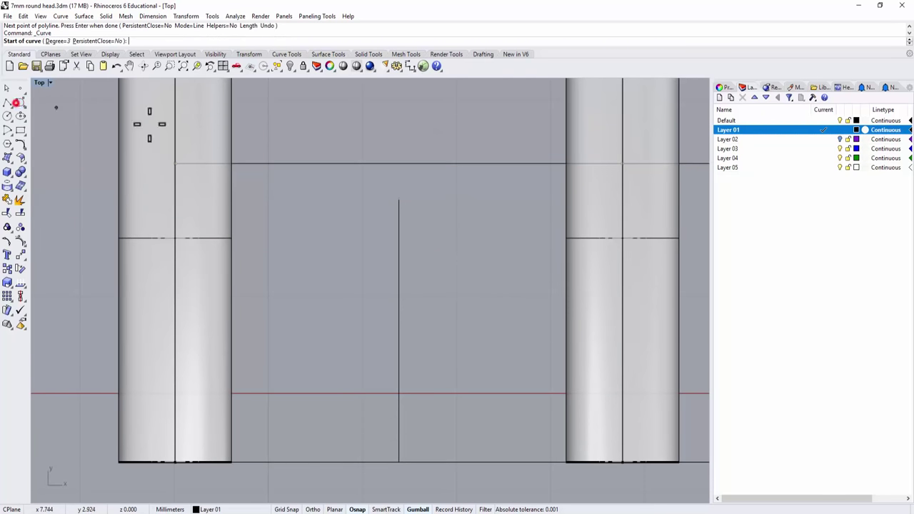
left_click(398, 198)
left_click(471, 237)
left_click(479, 327)
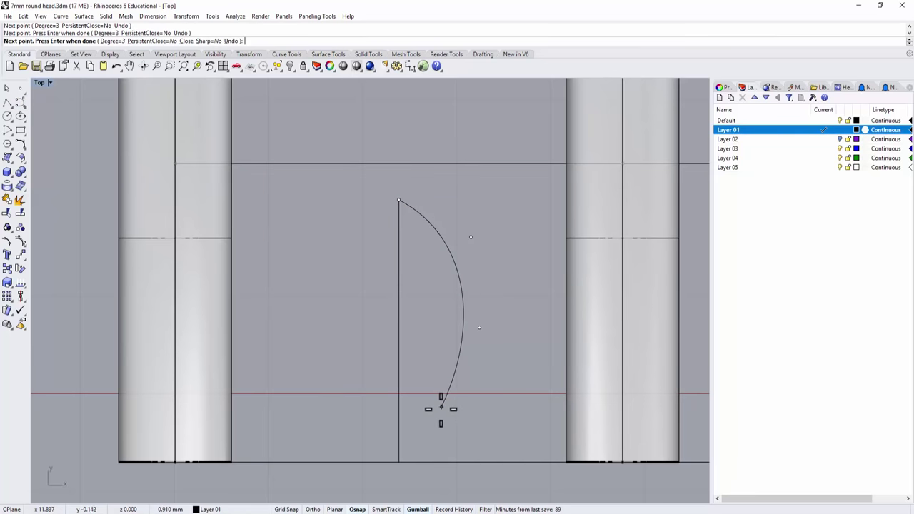
left_click(455, 354)
left_click(423, 448)
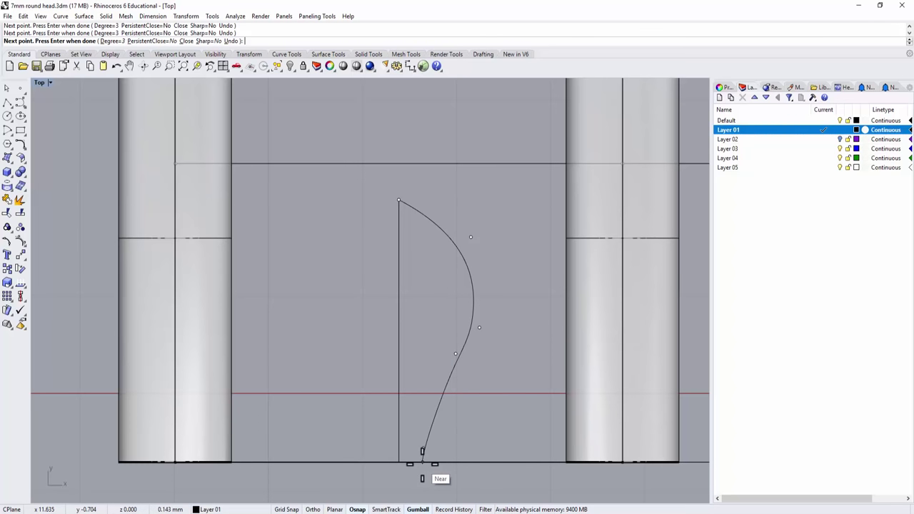
left_click(422, 462)
key("Return")
Mirror the curve across the vertical guide line to complete the symmetrical leaf-shaped outline.
left_click(466, 339)
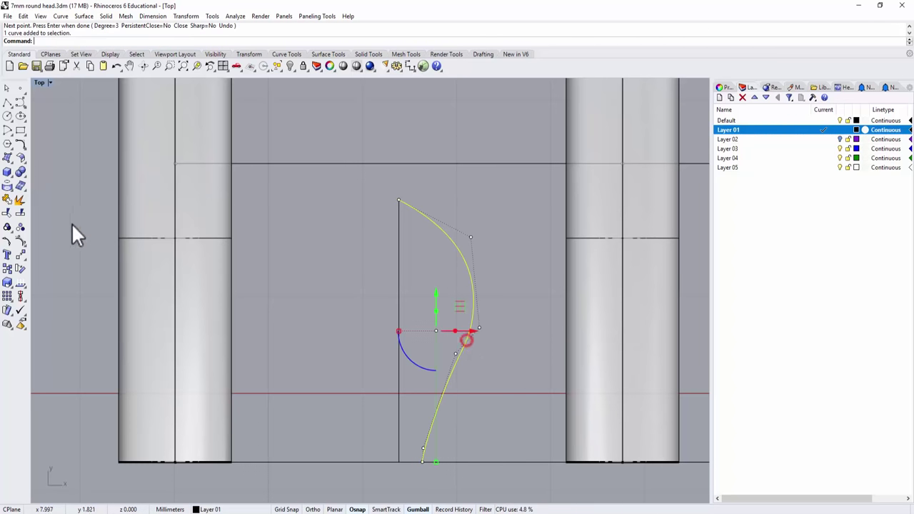
left_click(22, 254)
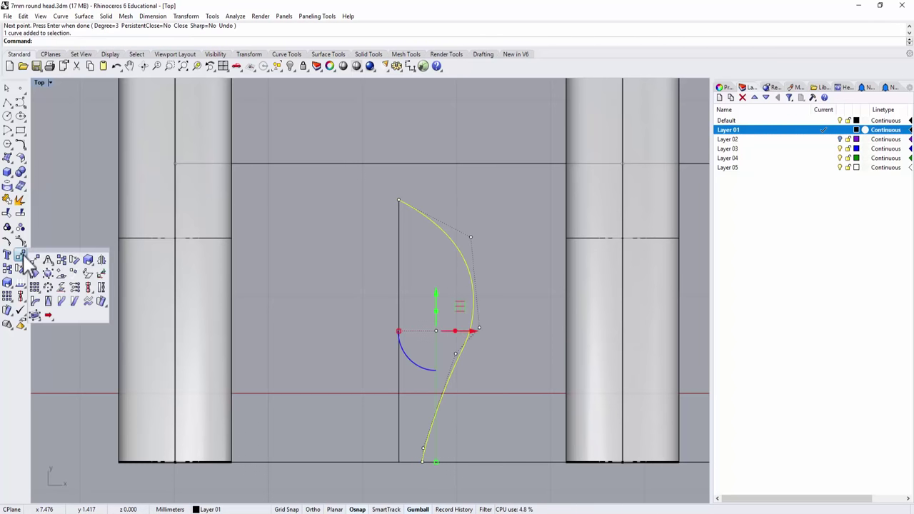
left_click(102, 258)
left_click(398, 200)
left_click(397, 318)
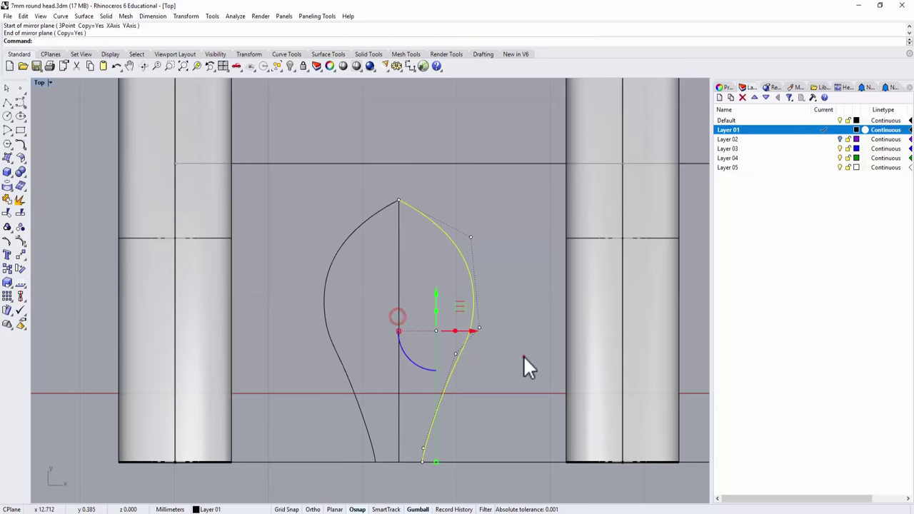
key("Escape")
right_click_drag(523, 355, 450, 313)
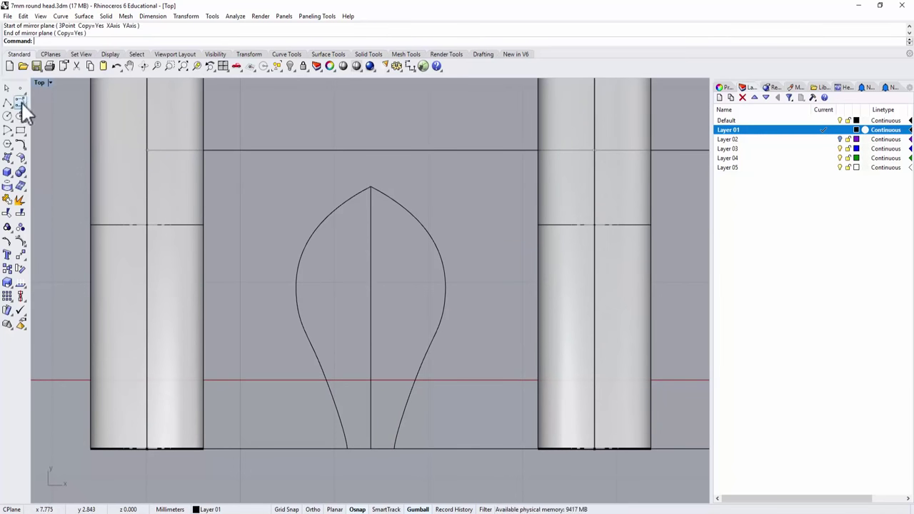
Draw an upright ellipse by diameter across the widest part of the outline, about 0.65 mm thick, judging the thickness against the prong.
left_click(11, 146)
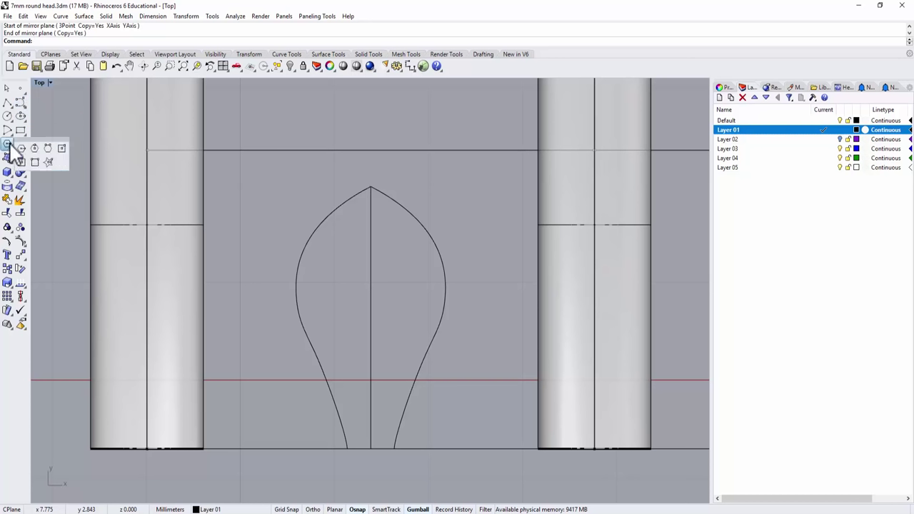
left_click(24, 120)
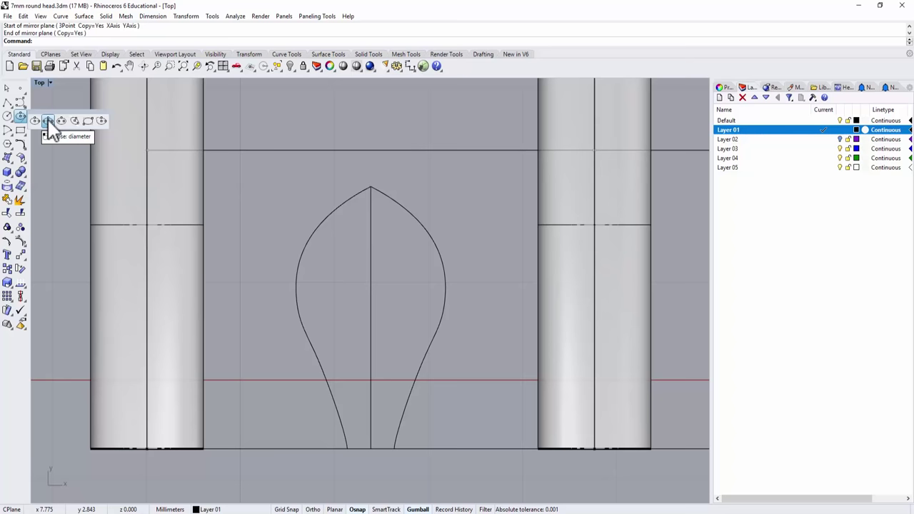
left_click(48, 122)
left_click(294, 286)
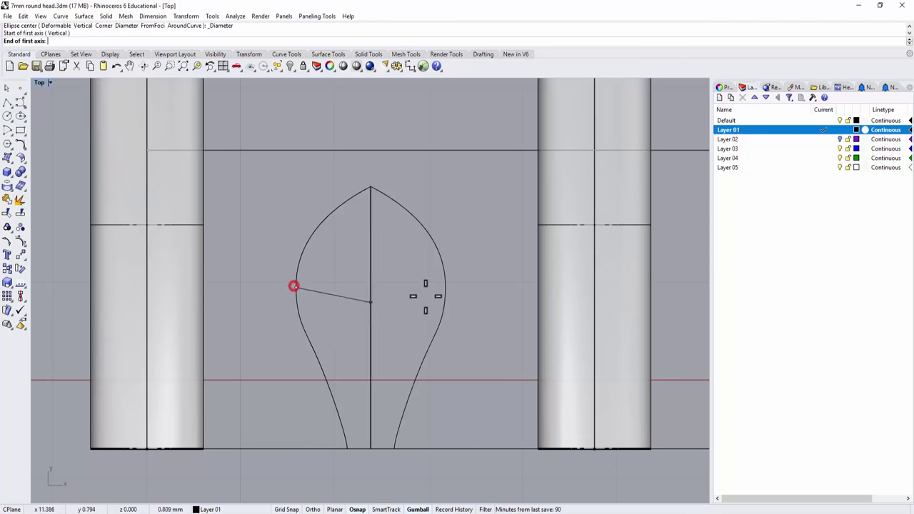
left_click(446, 288)
left_click(370, 232)
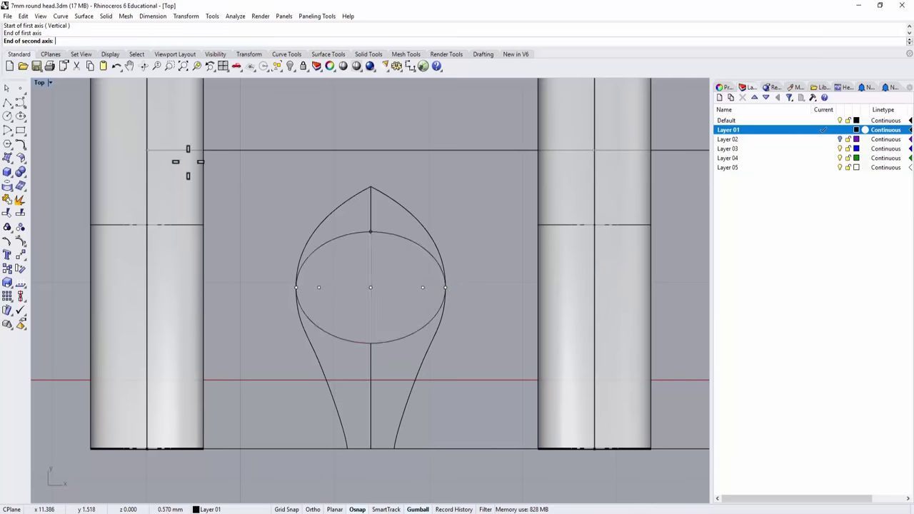
key("ctrl+Tab")
double_click(59, 80)
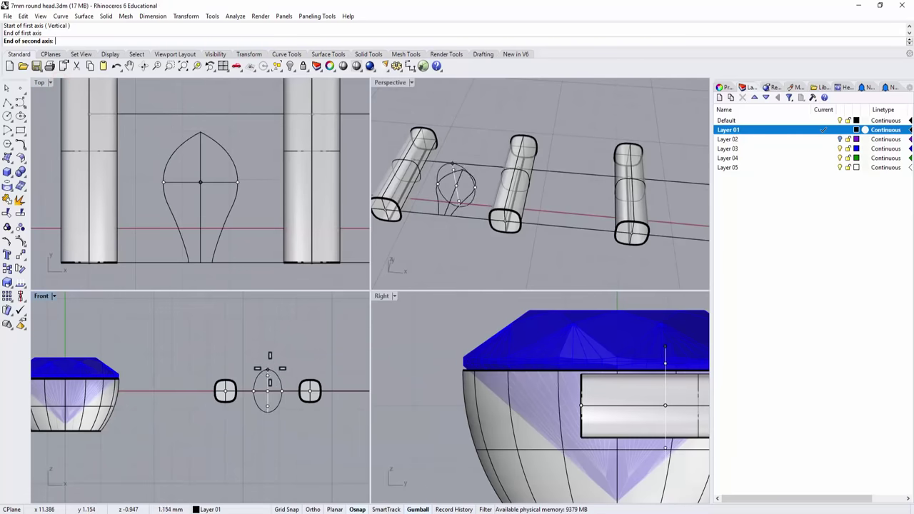
scroll(270, 369, "up", 5)
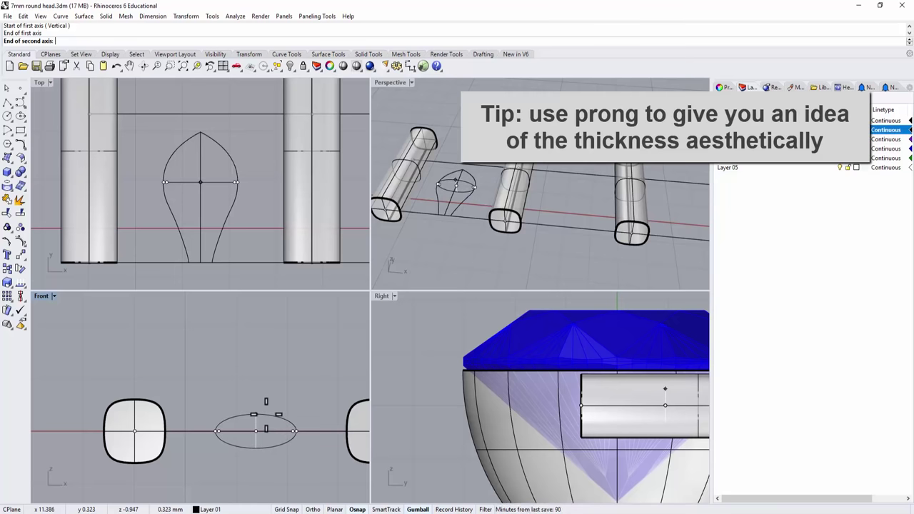
left_click(266, 412)
Draw a second upright ellipse by diameter between the two outline curves' lower ends, about 0.46 mm thick.
right_click_drag(504, 100, 401, 122)
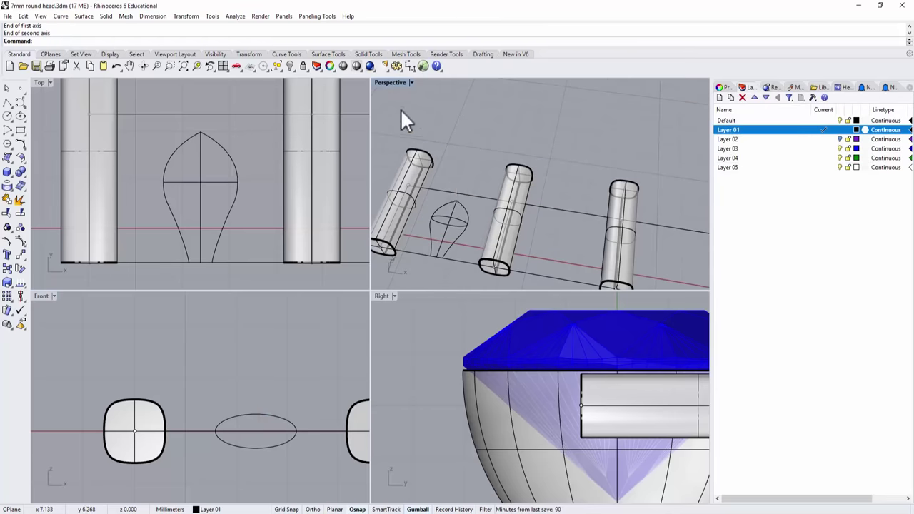
double_click(393, 82)
right_click_drag(326, 265, 304, 250, "shift")
scroll(317, 214, "up", 5)
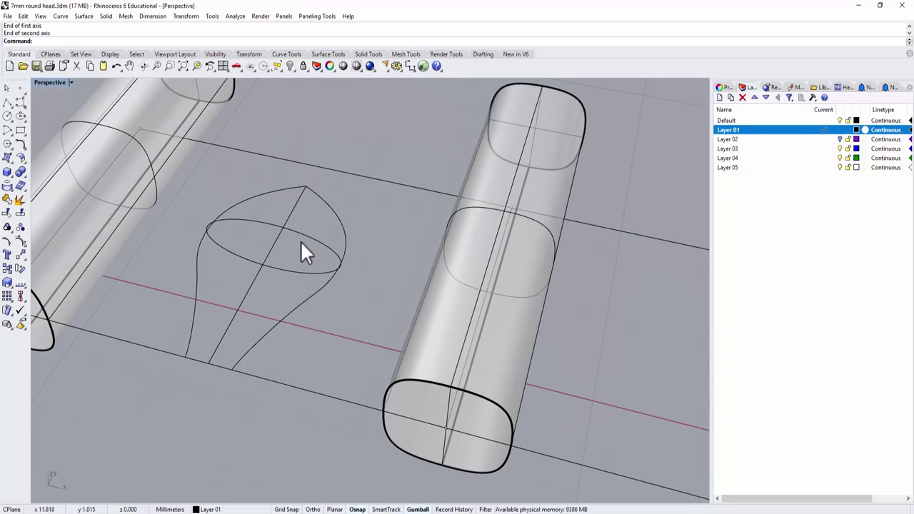
left_click(304, 233)
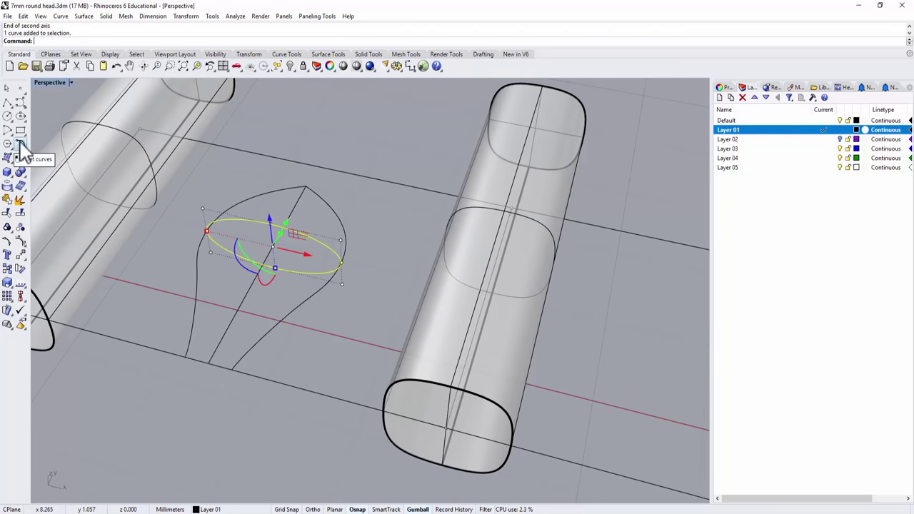
left_click(20, 117)
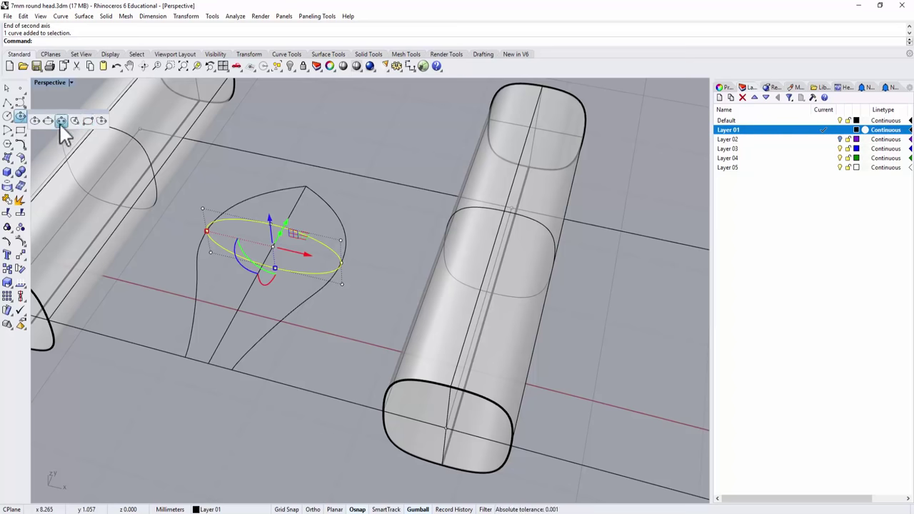
left_click(48, 121)
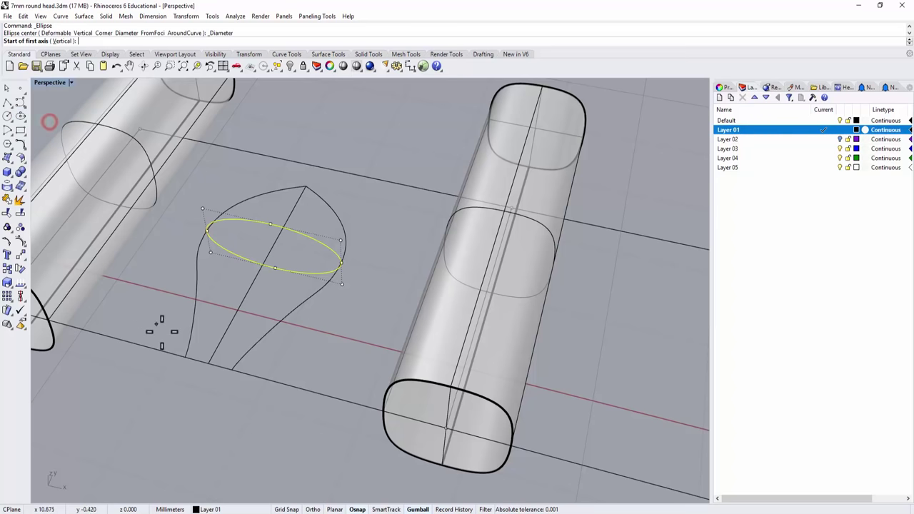
left_click(183, 354)
left_click(231, 367)
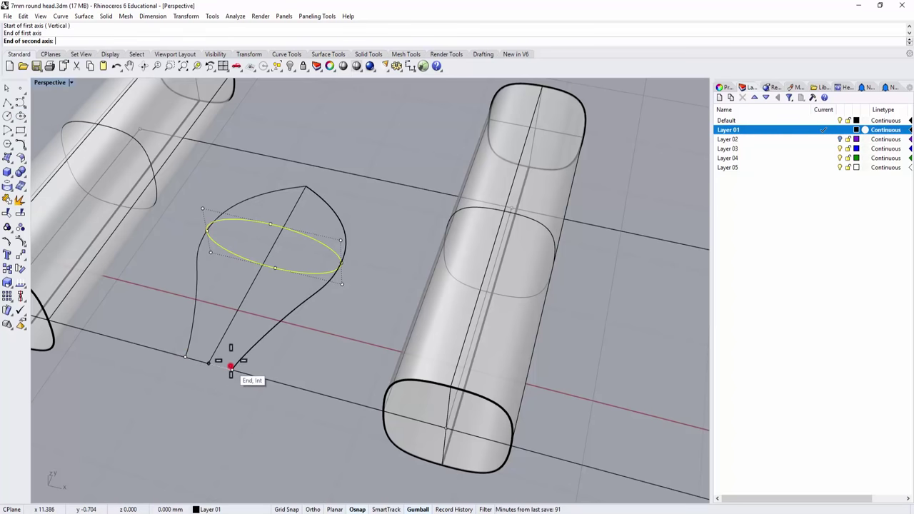
double_click(45, 81)
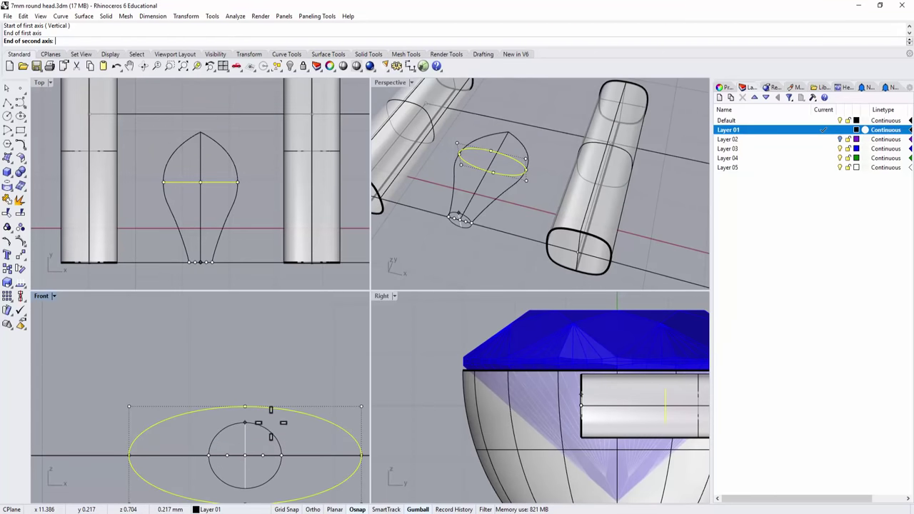
left_click(271, 421)
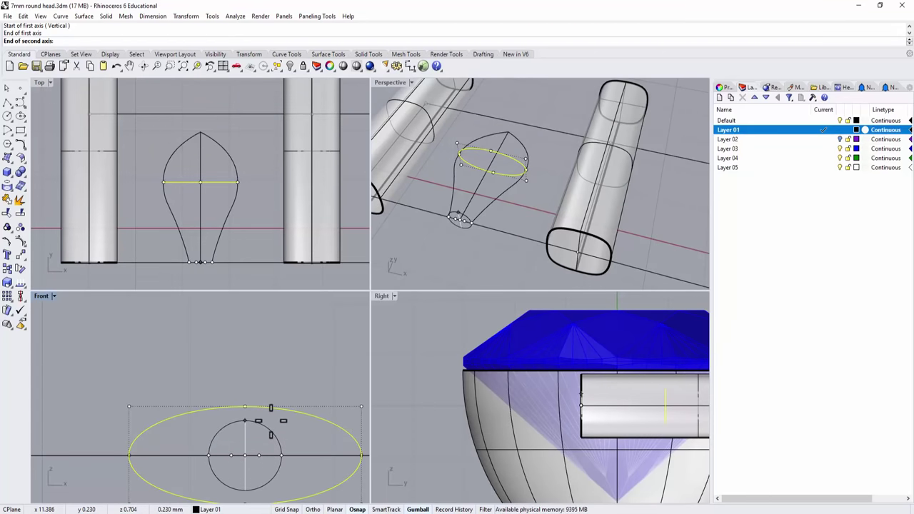
Sweep the lower part with Sweep 2 Rails along both outline curves through the two ellipses, keeping the cross sections unchanged.
double_click(396, 84)
right_click_drag(377, 183, 363, 198)
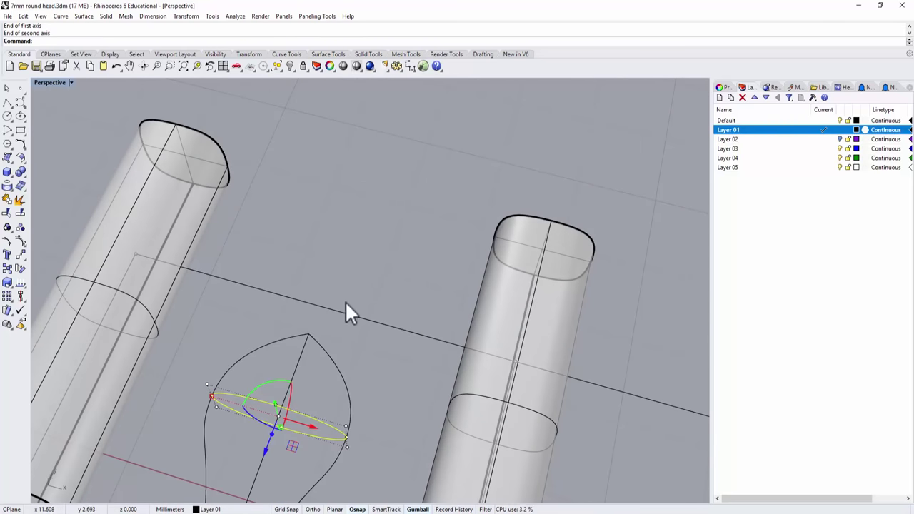
right_click_drag(347, 310, 353, 229, "shift")
left_click(326, 208)
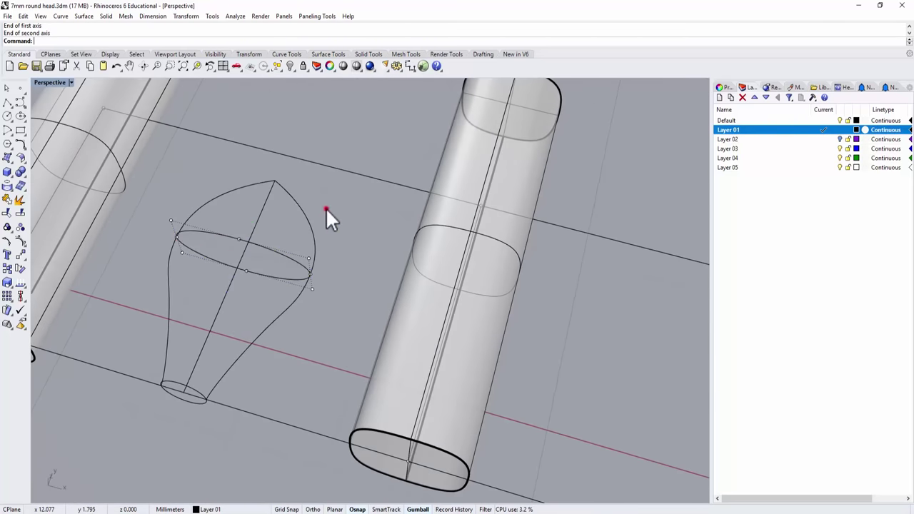
left_click(84, 16)
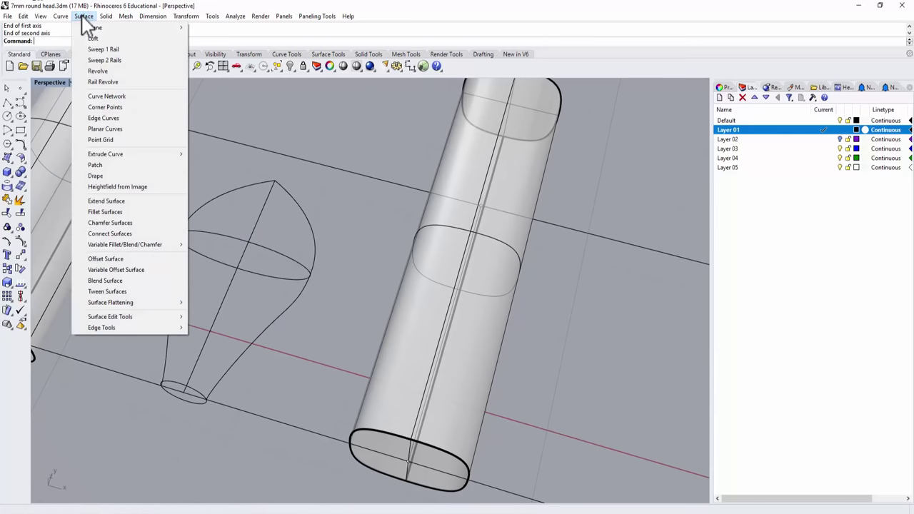
left_click(105, 60)
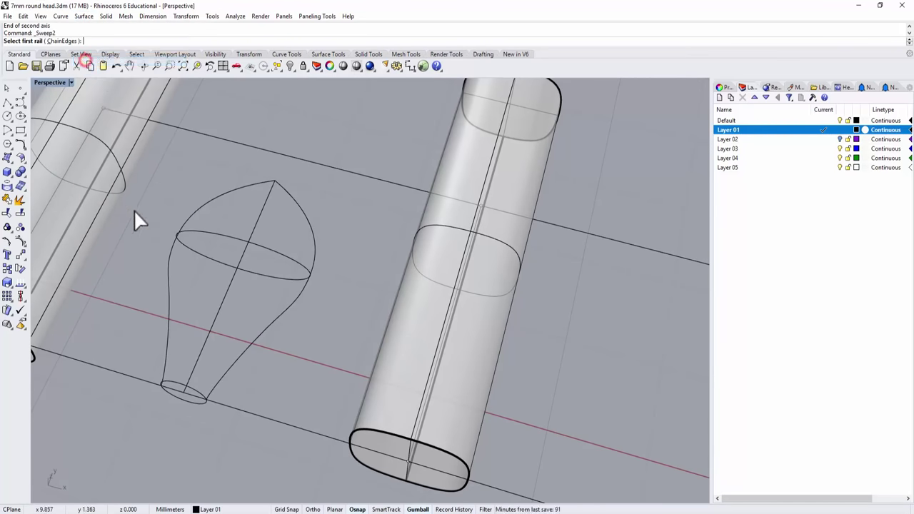
left_click(225, 374)
left_click(201, 389)
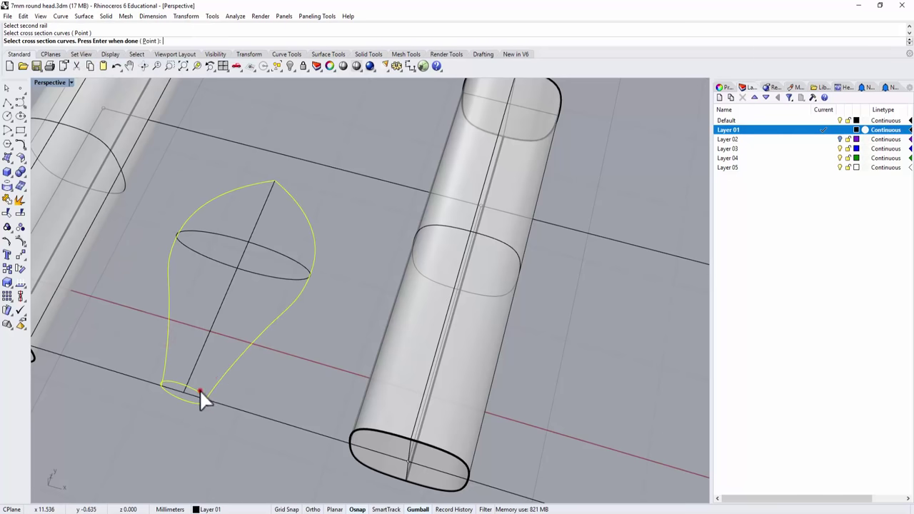
left_click(275, 254)
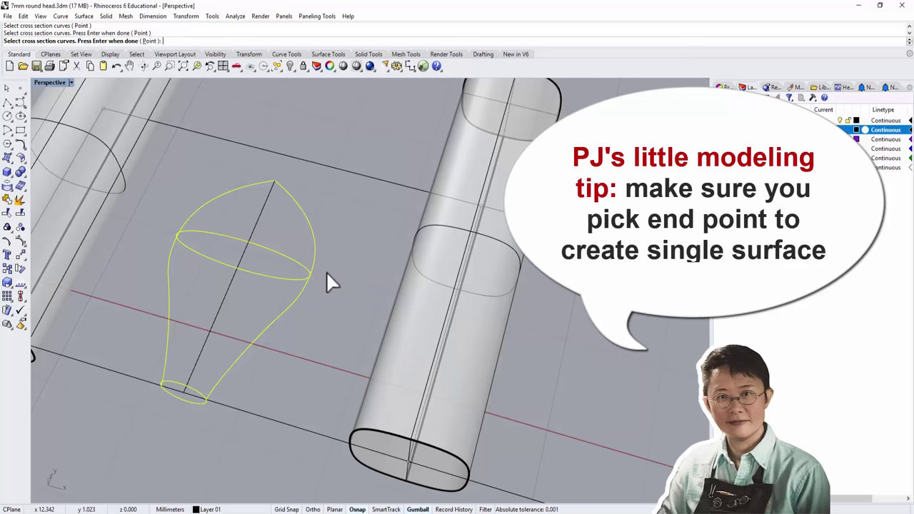
key("Return")
key("Return")
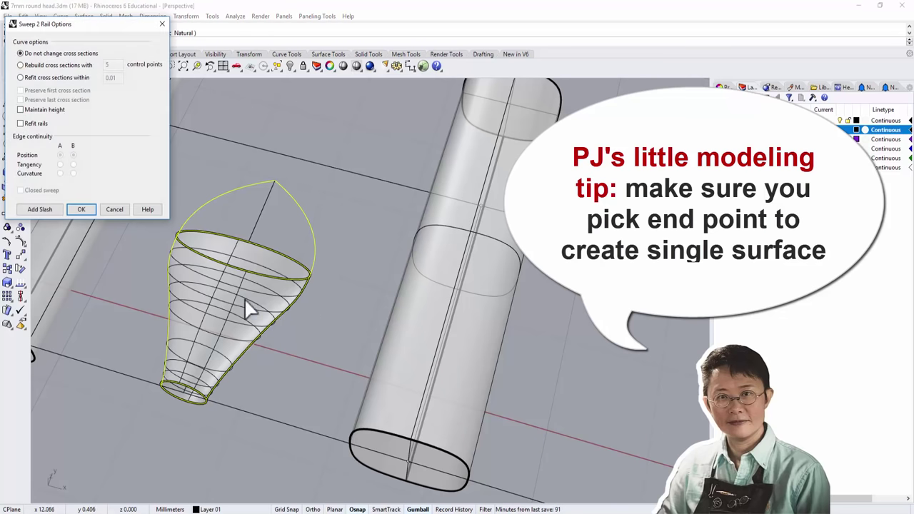
left_click(81, 210)
Sweep the upper part with Sweep 2 Rails along both outline curves, from the lower surface's upper edge to a point at the leaf's tip.
right_click_drag(81, 209, 238, 255)
key("Return")
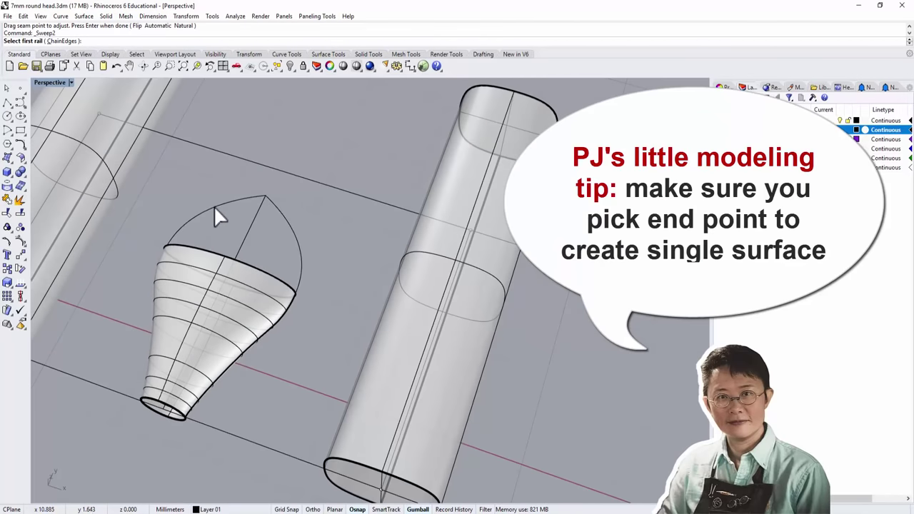
left_click(214, 205)
left_click(296, 241)
left_click(265, 270)
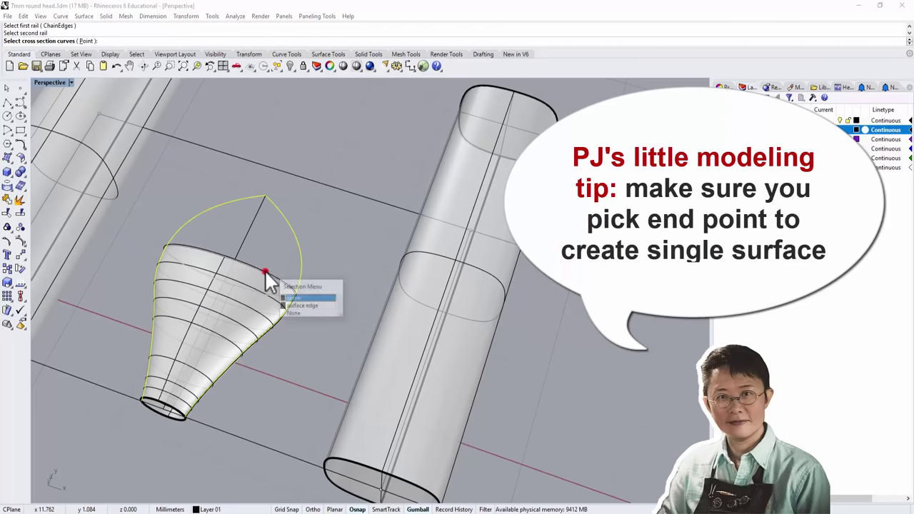
left_click(299, 306)
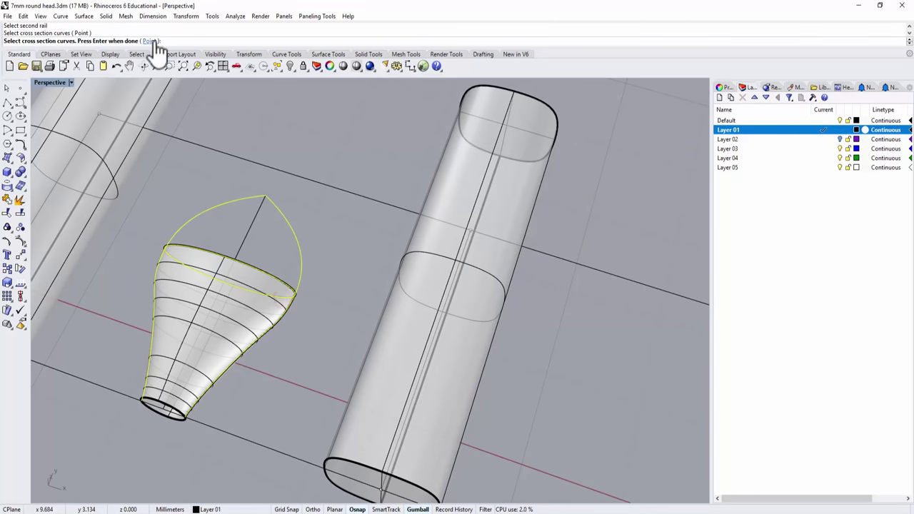
left_click(153, 41)
left_click(264, 194)
key("Return")
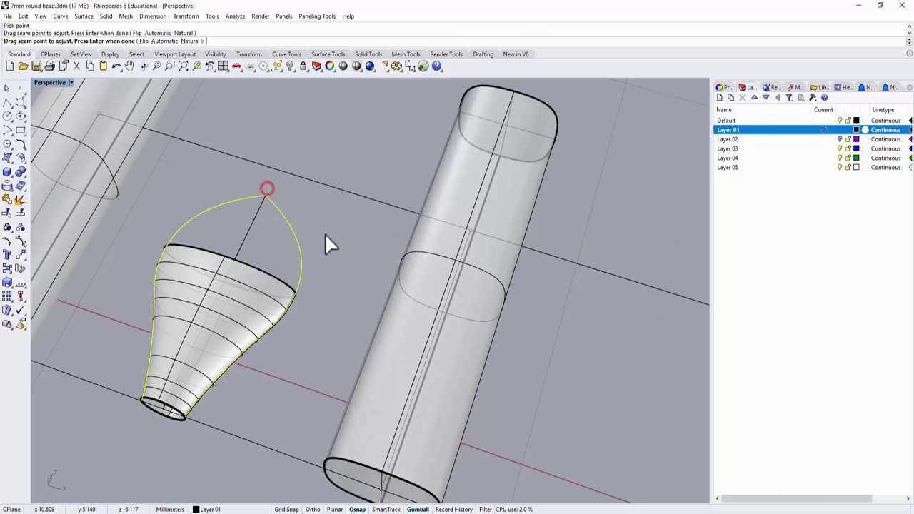
key("Return")
key("Return")
mouse_move(322, 291)
right_mouse_down()
mouse_move(340, 292)
mouse_move(322, 302)
right_mouse_up()
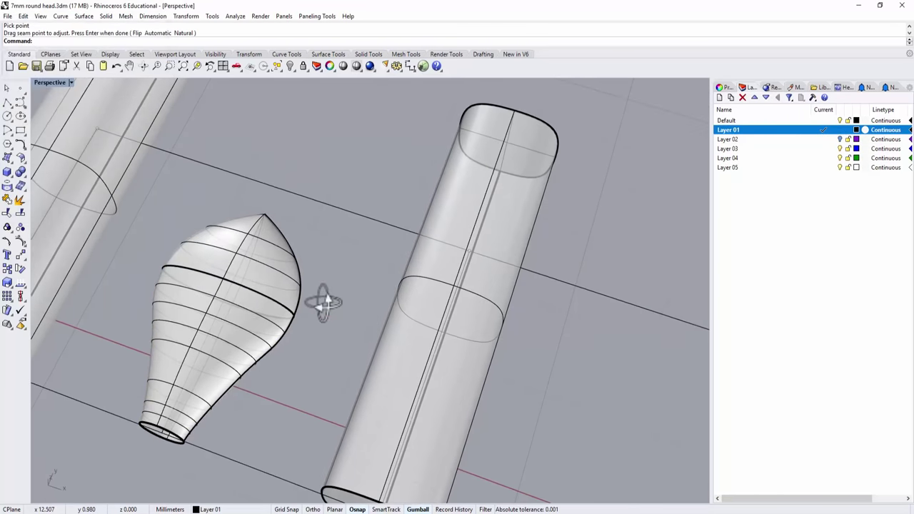
Join the upper and lower swept surfaces of the leaf into one polysurface.
left_click(284, 287)
left_click(255, 327, "shift")
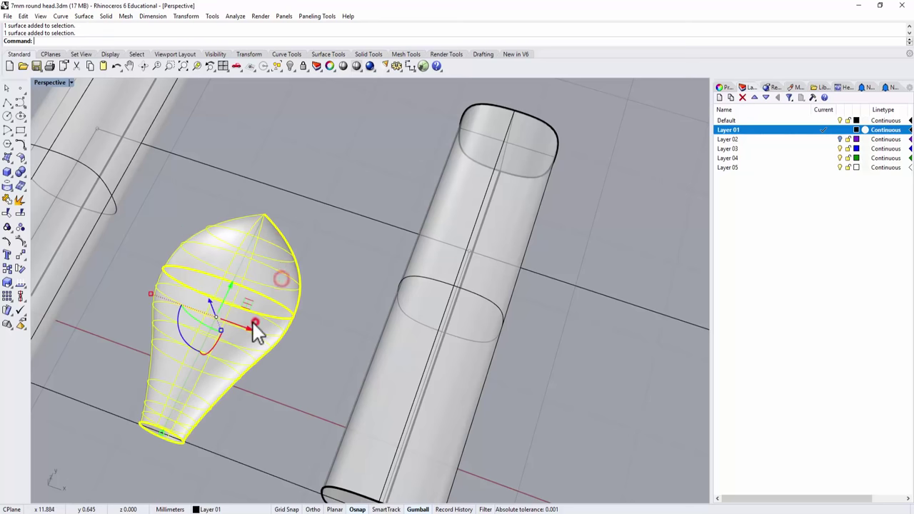
left_click(7, 199)
left_click(346, 272)
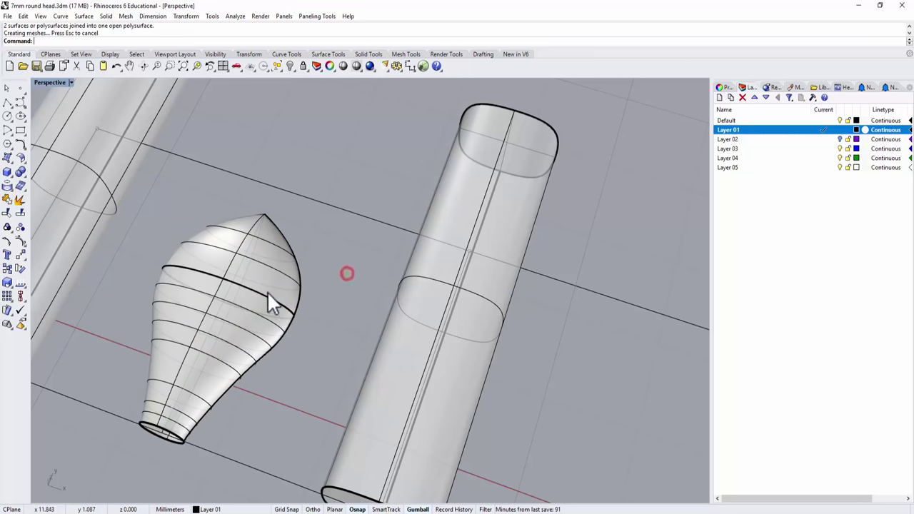
Show the joined leaf polysurface's object properties and try to turn on its control points.
left_click(267, 267)
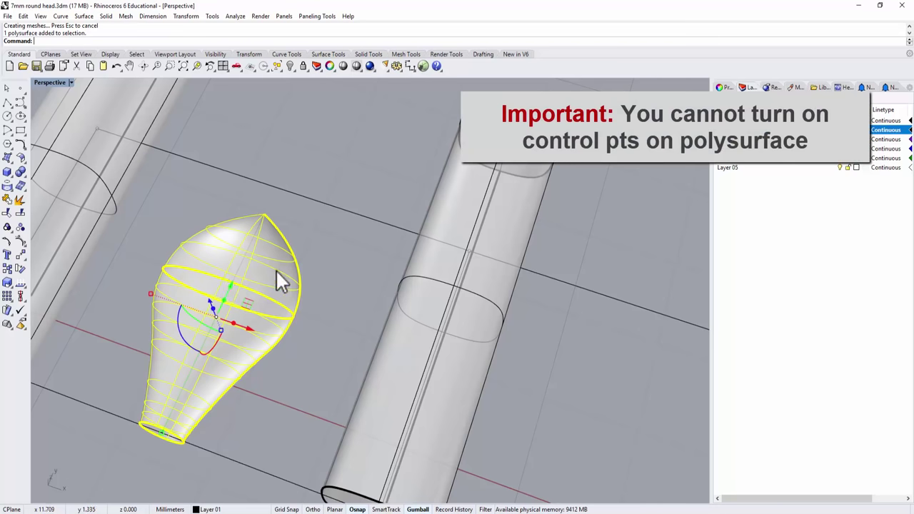
left_click(364, 270)
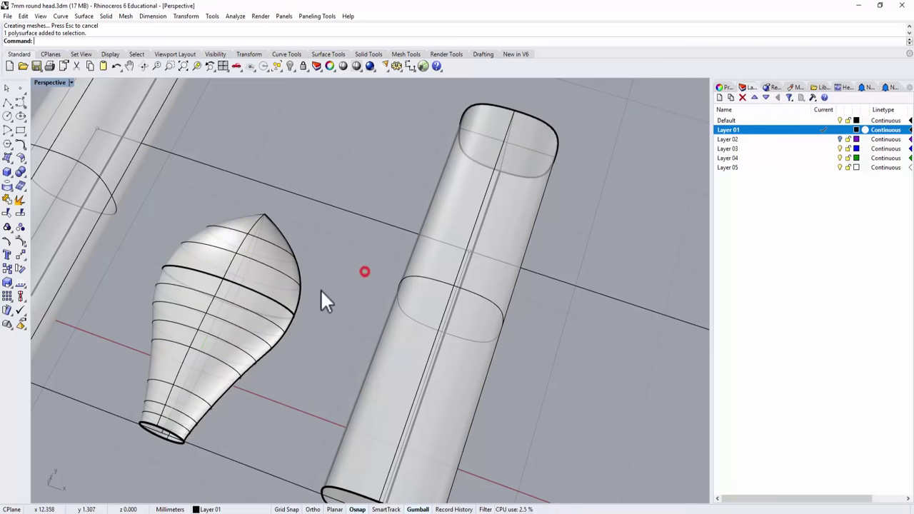
left_click(723, 87)
left_click(177, 281)
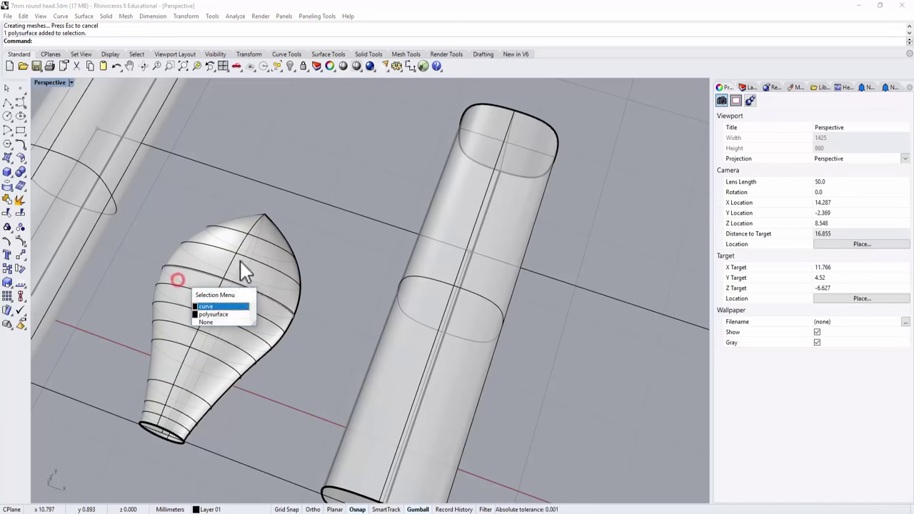
left_click(222, 306)
left_click(255, 260, "shift")
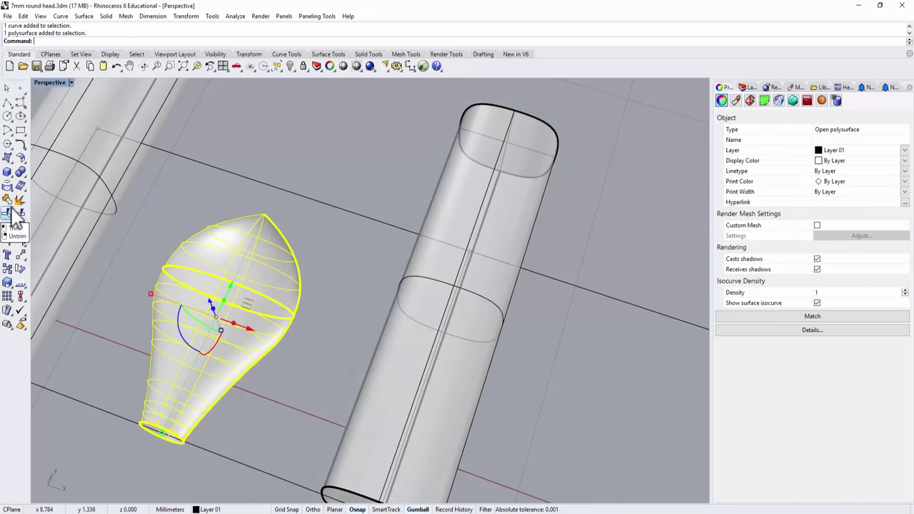
left_click(20, 241)
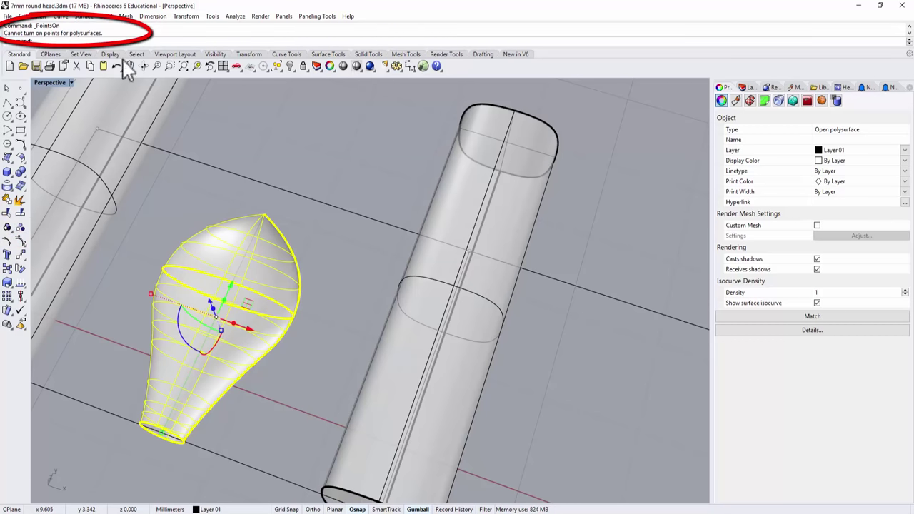
Delete the joined leaf polysurface, leaving its outline curves and ellipses in place.
left_click(330, 286)
left_click(279, 276)
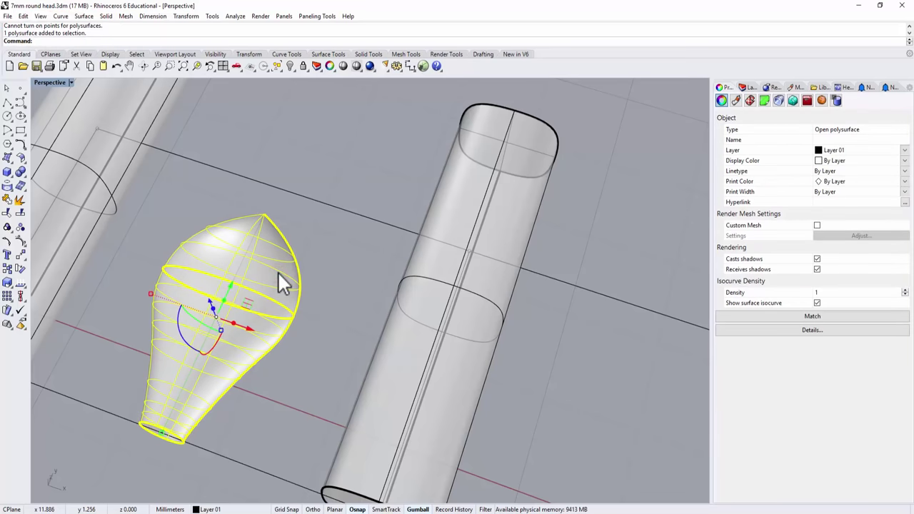
key("Delete")
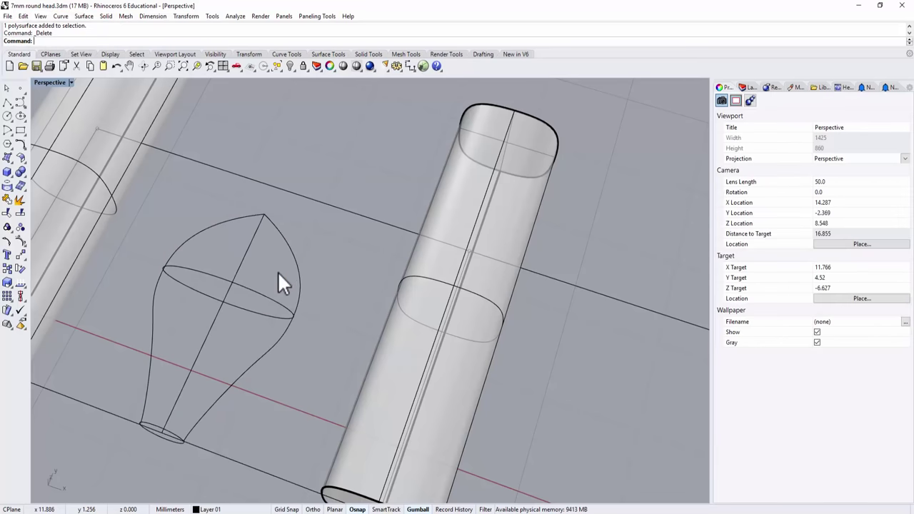
Sweep a surface along the two leaf outline curves, using the base circle and middle ellipse as cross sections and ending at the tip point.
left_click(83, 16)
left_click(107, 61)
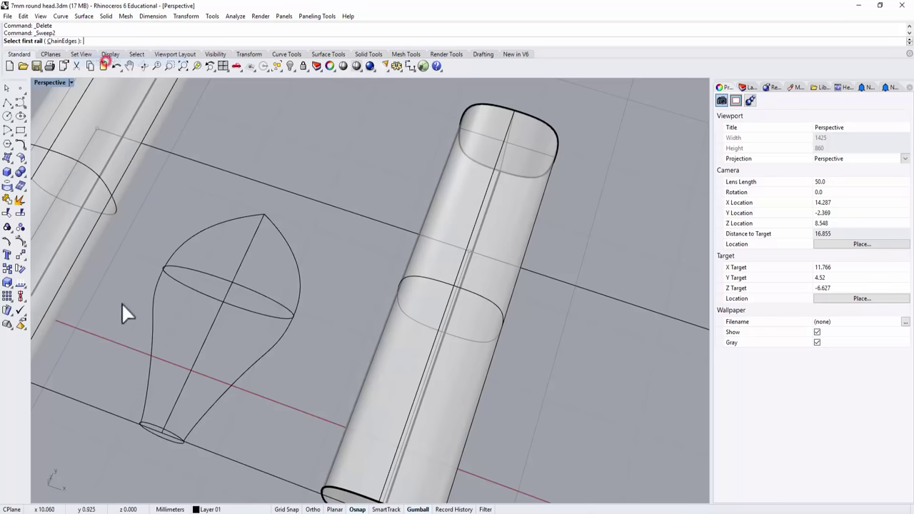
left_click(145, 394)
left_click(198, 420)
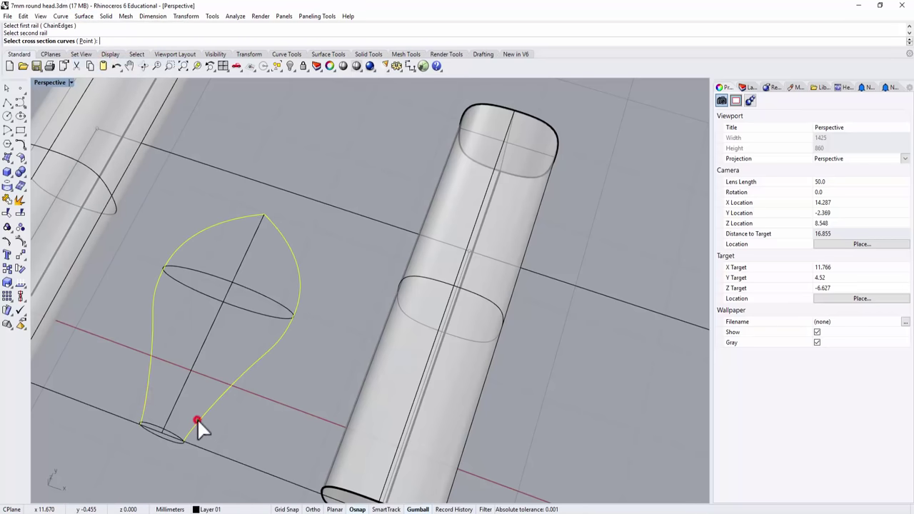
left_click(177, 434)
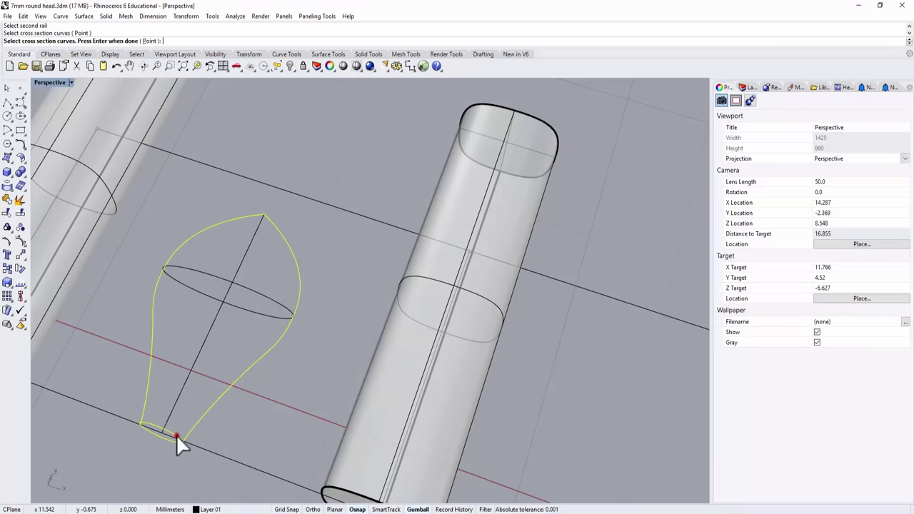
left_click(268, 301)
left_click(152, 41)
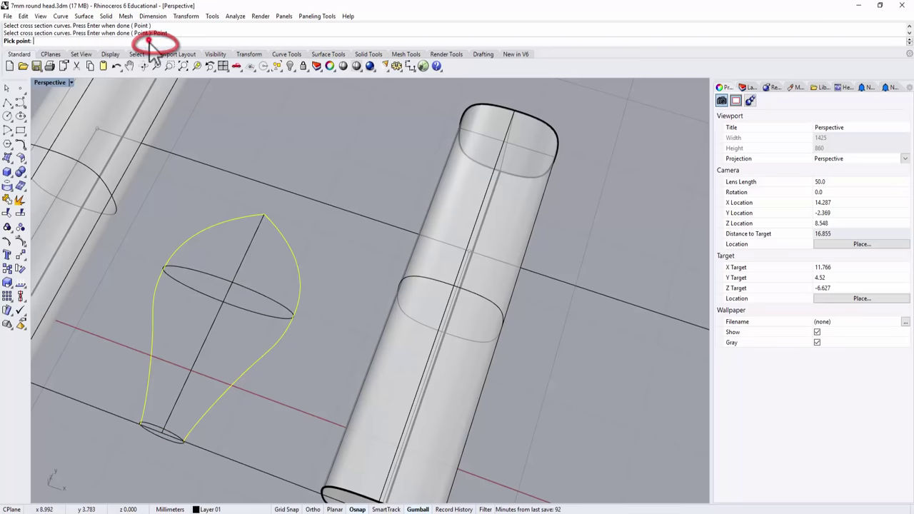
left_click(265, 211)
key("Return")
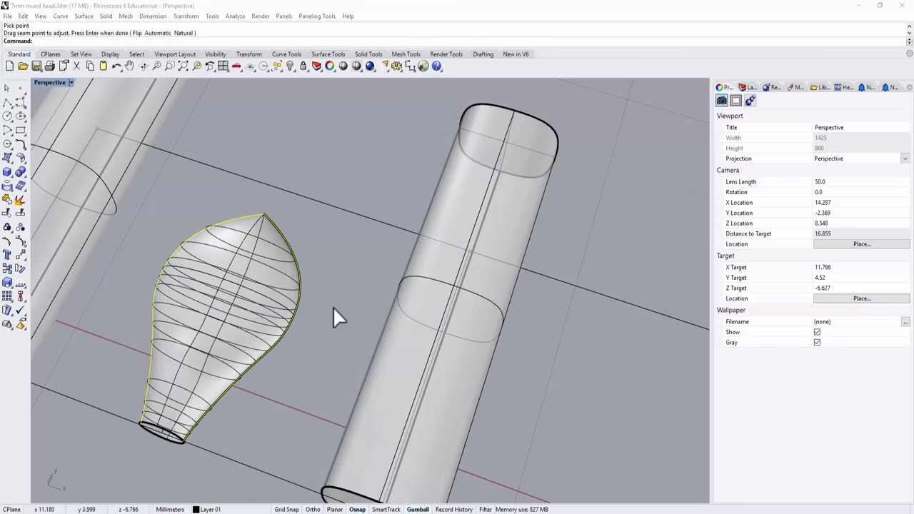
left_click(68, 210)
right_click_drag(186, 271, 250, 329)
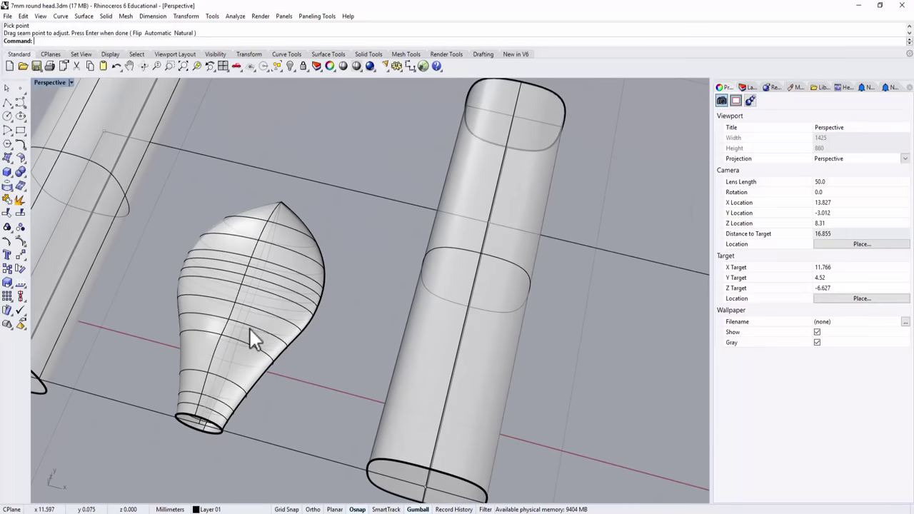
Examine the control points of the leaf-shaped surface.
left_click(297, 272)
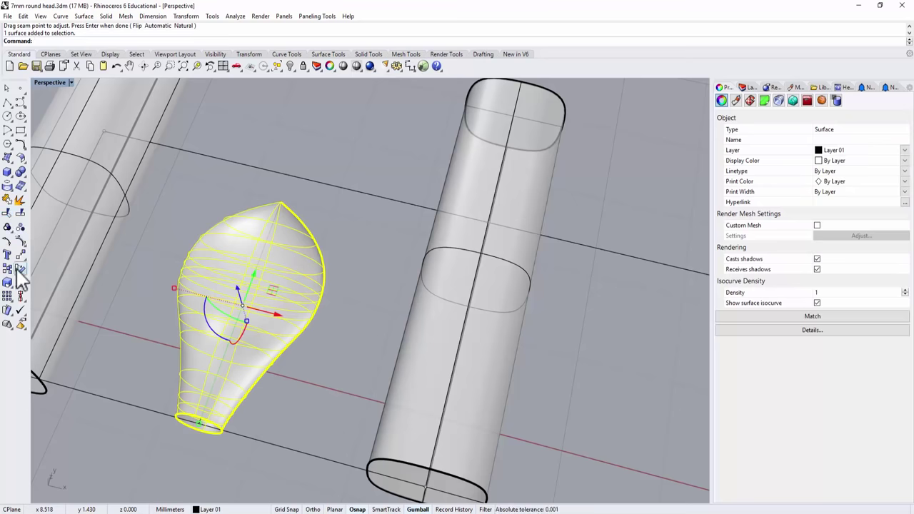
left_click(20, 238)
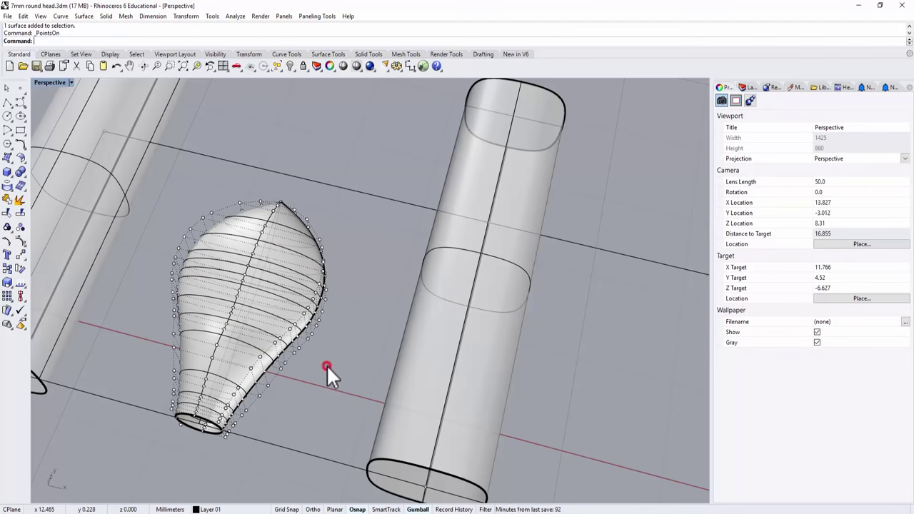
key("Escape")
Cap the open base of the leaf-shaped surface to make it a closed solid.
left_click(244, 364)
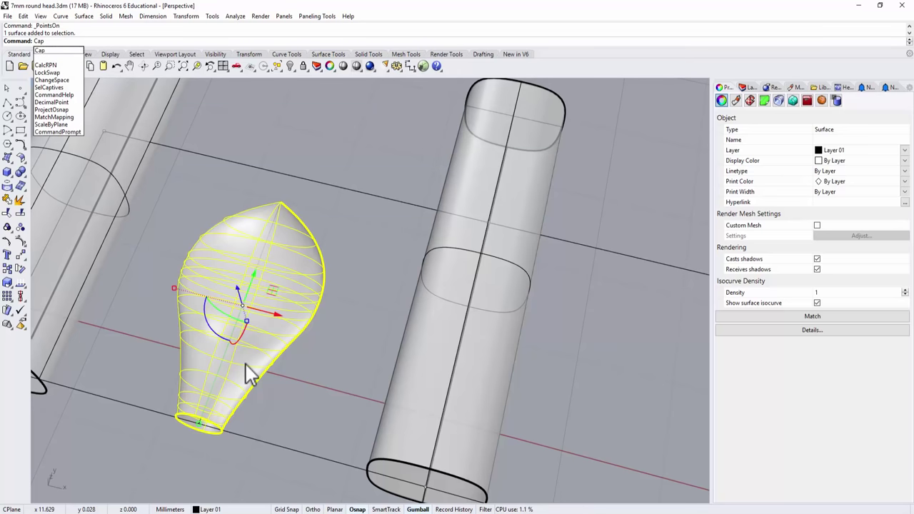
key("Return")
left_click(334, 325)
right_click_drag(333, 326, 351, 302)
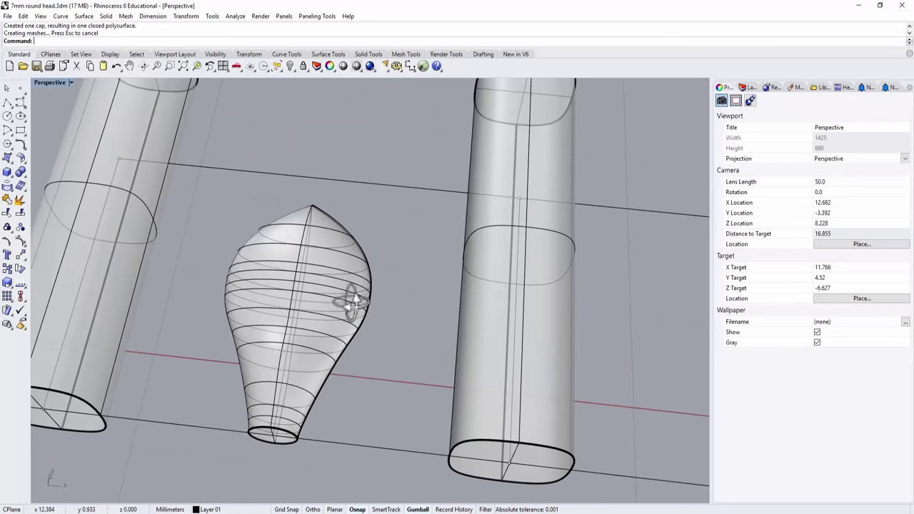
In the Top view, draw a degree 3 control-point curve rising from the leaf's base and arching over to the adjacent prong.
double_click(47, 82)
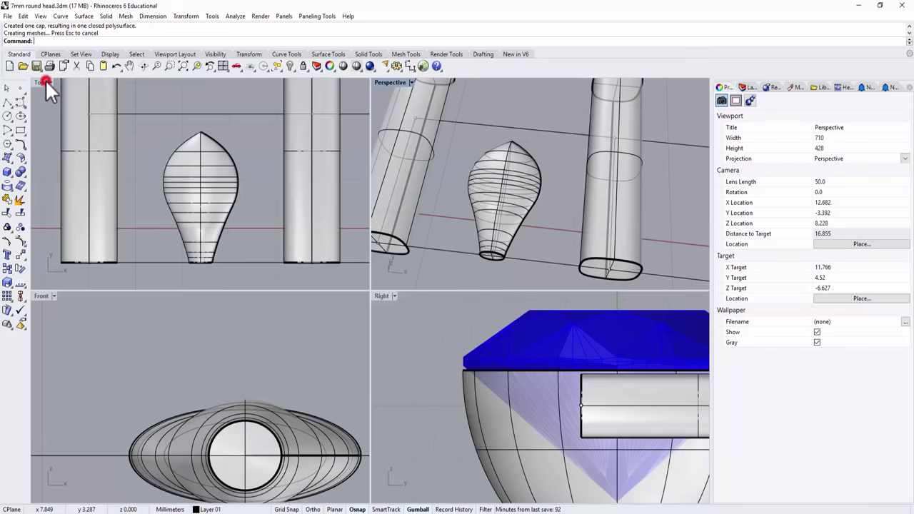
double_click(39, 83)
right_click_drag(292, 267, 271, 234)
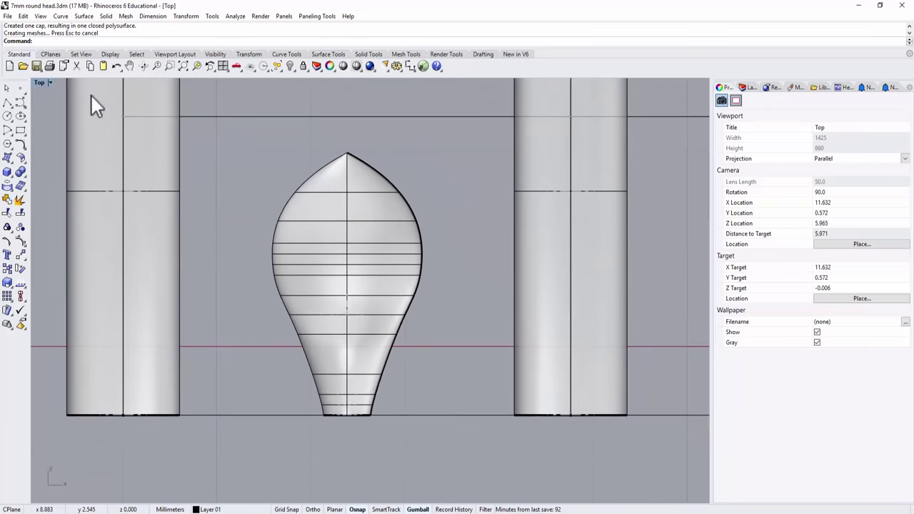
left_click(21, 103)
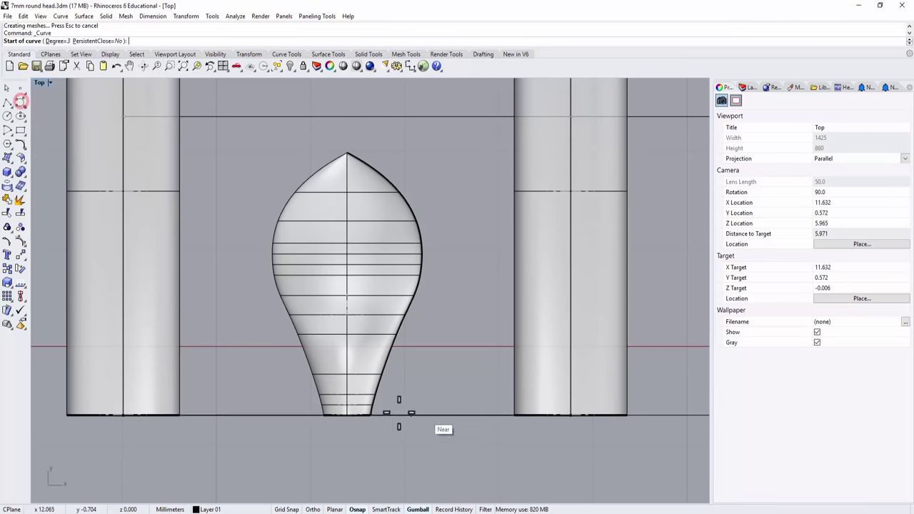
left_click(359, 415)
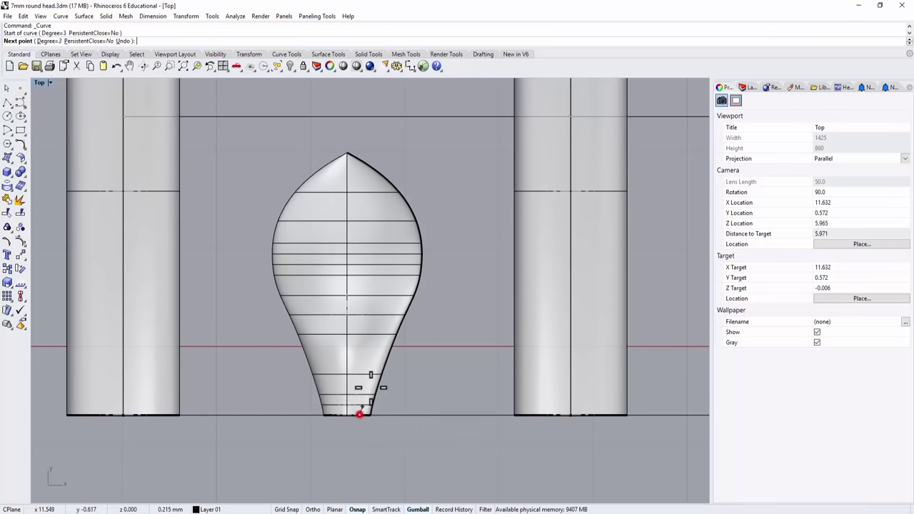
left_click(379, 314)
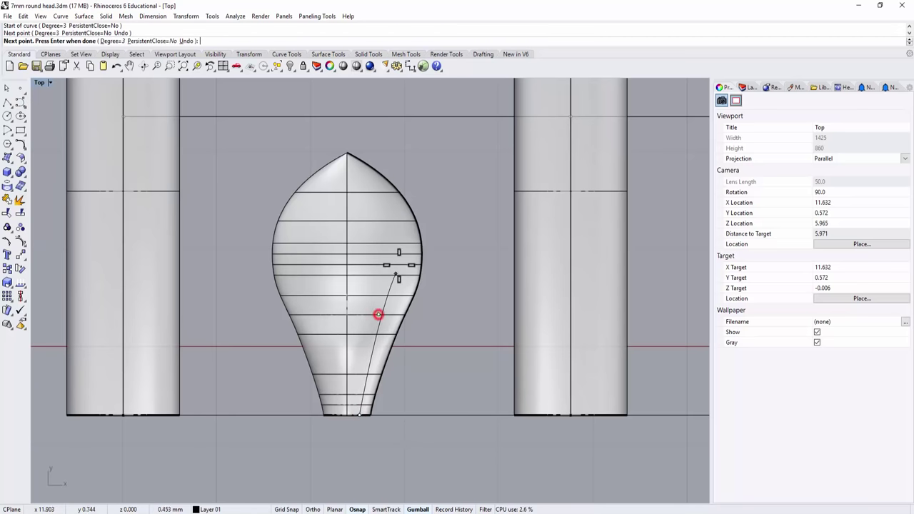
left_click(400, 227)
left_click(439, 175)
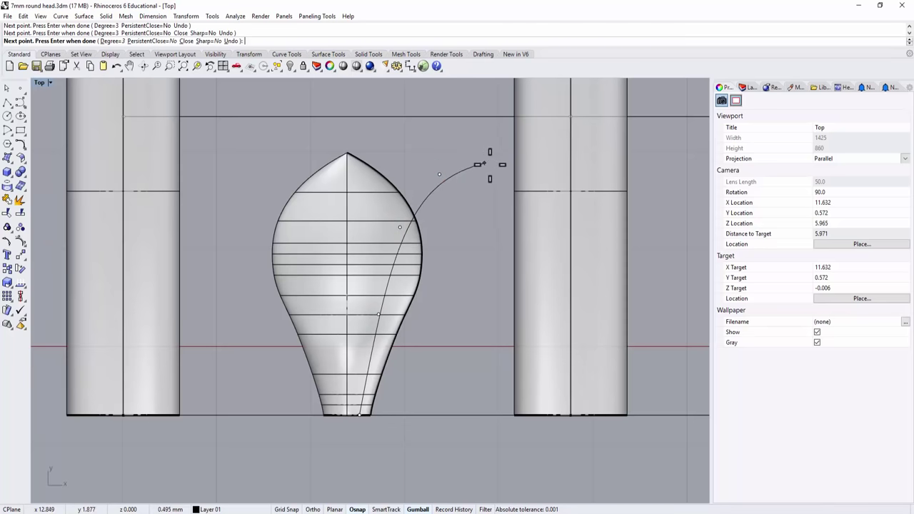
left_click(494, 170)
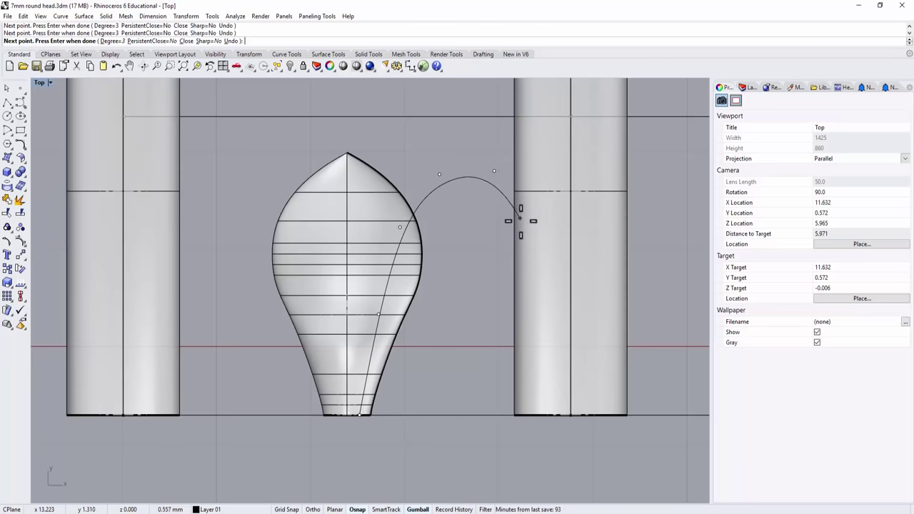
left_click(523, 217)
right_click(479, 281)
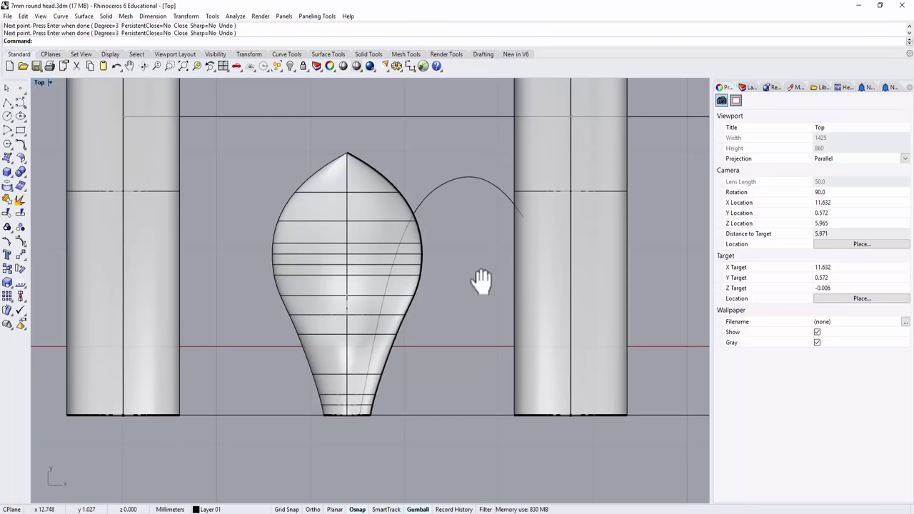
left_click(479, 175)
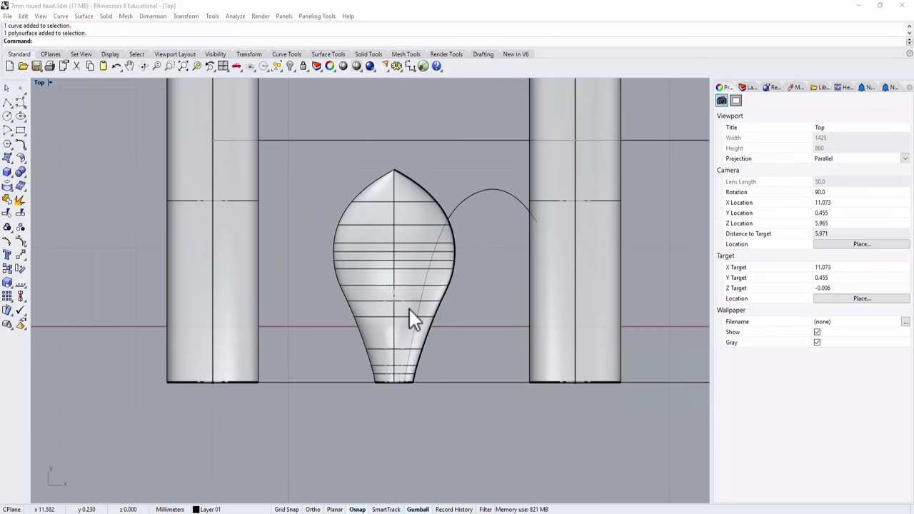
Draw a rounded rectangle with conic corners in the Front view, about 0.4 mm across, centred on the arching curve's start point.
left_click(21, 133)
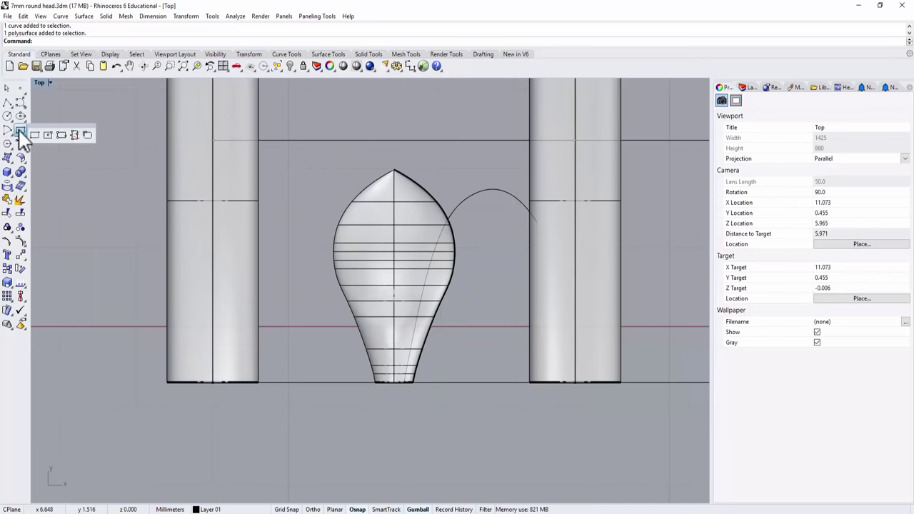
left_click(89, 135)
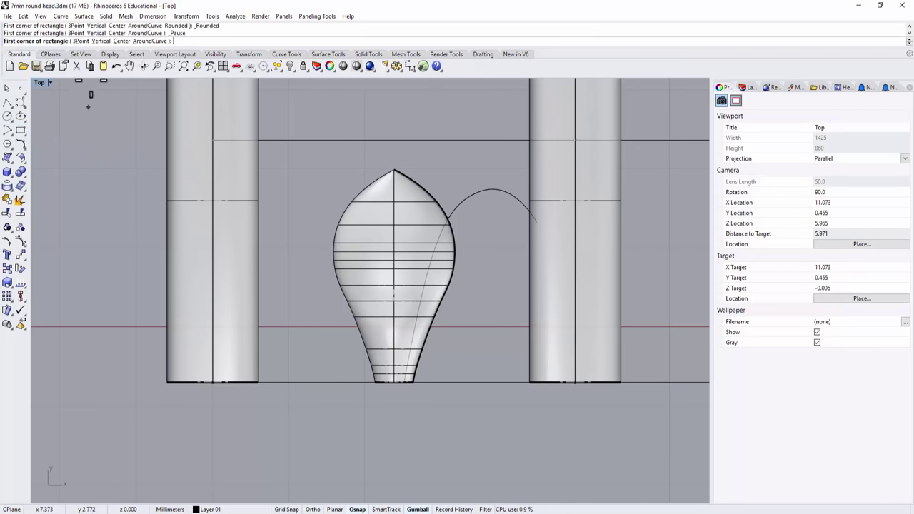
left_click(118, 41)
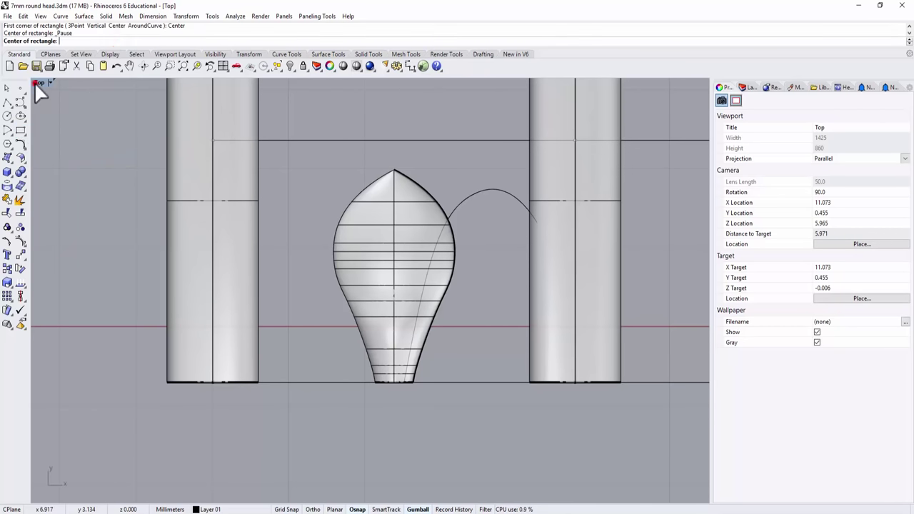
double_click(35, 81)
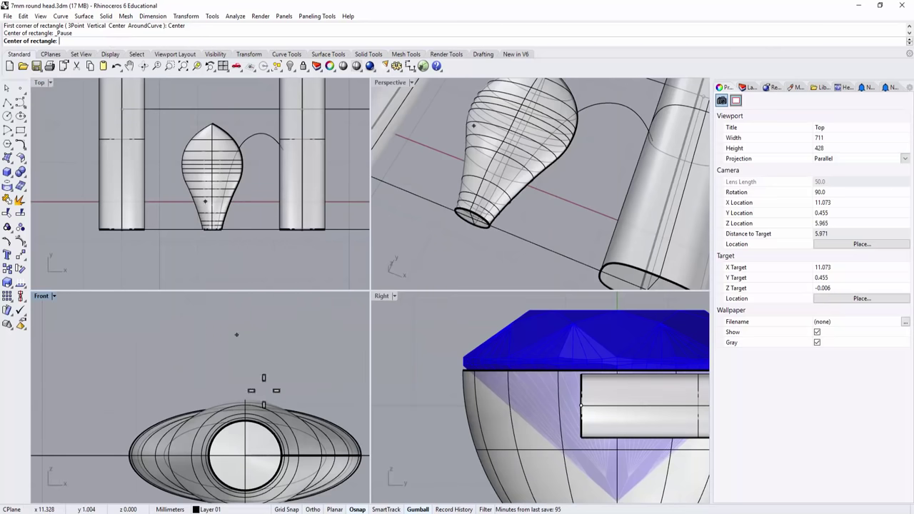
scroll(220, 239, "up", 3)
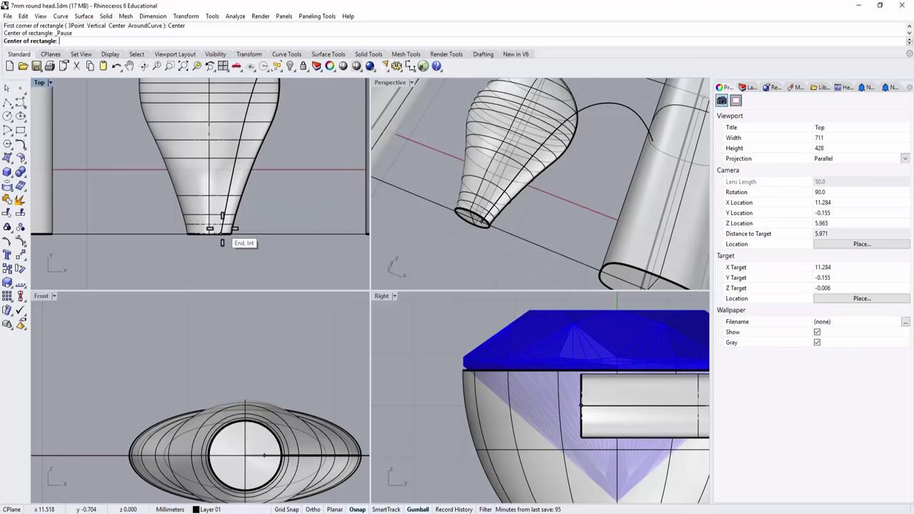
left_click(222, 243)
scroll(270, 451, "up", 3)
right_click_drag(271, 457, 223, 369)
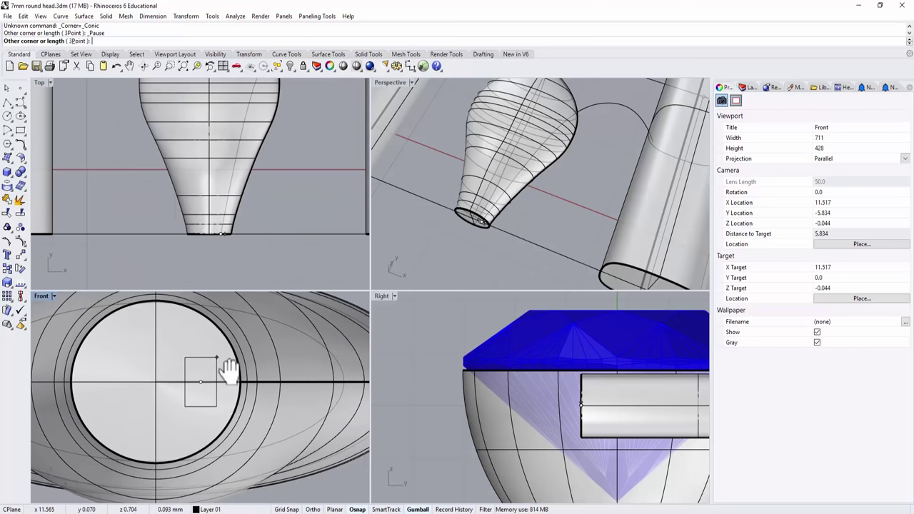
scroll(223, 370, "up", 2)
scroll(224, 370, "down", 2)
scroll(223, 361, "down", 2)
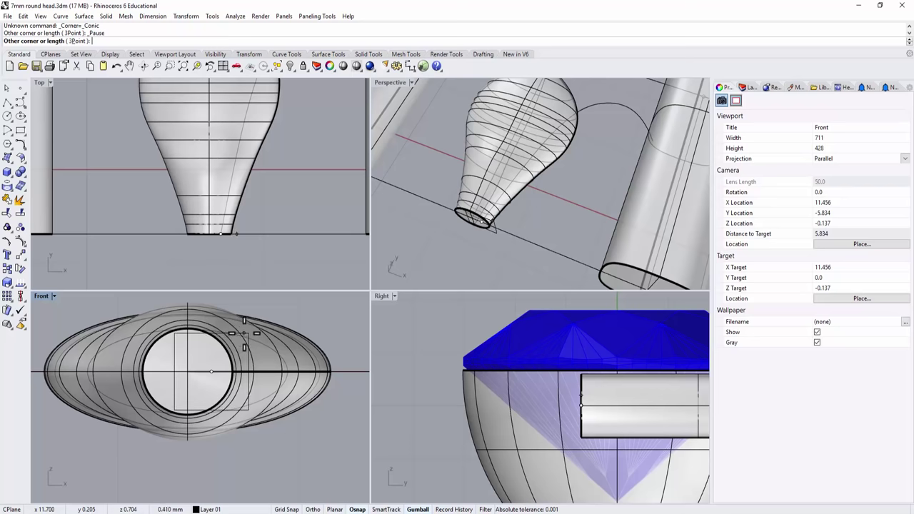
left_click(247, 330)
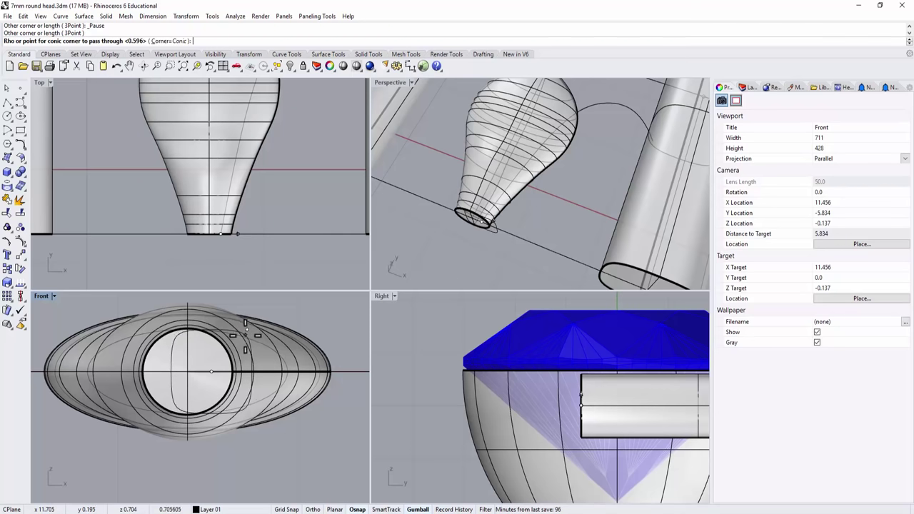
key("Return")
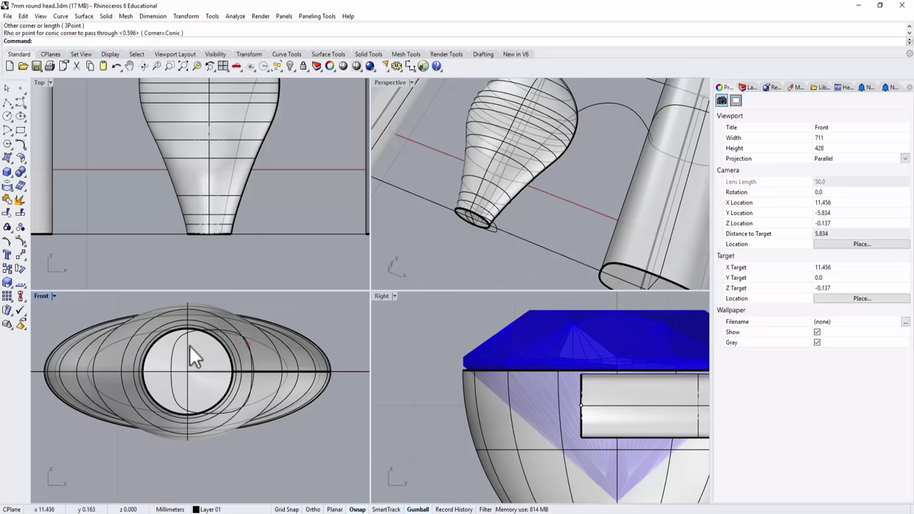
Sweep the rounded rectangle along the arching curve with Sweep 1 Rail, using Freeform frame style and unchanged cross sections.
left_click(172, 367)
scroll(249, 265, "down", 3)
right_click_drag(249, 265, 238, 244)
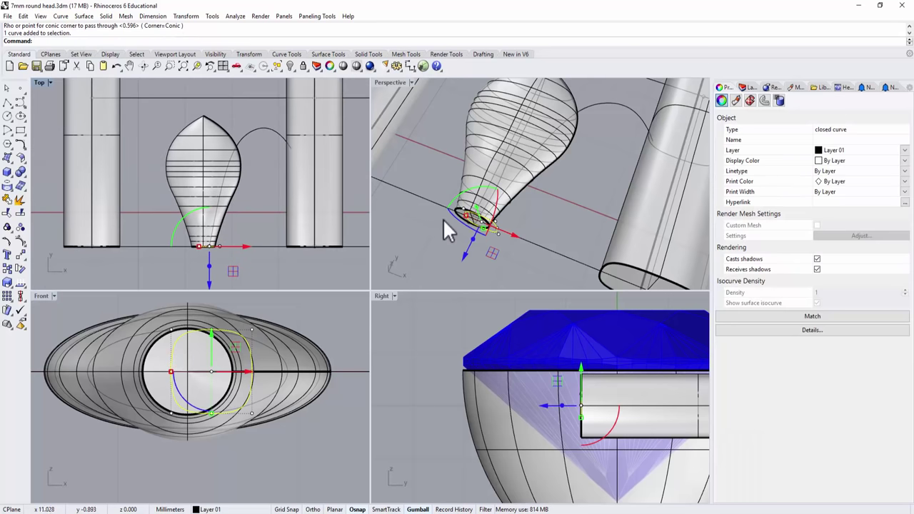
right_click_drag(517, 244, 503, 229, "shift")
left_click(501, 252)
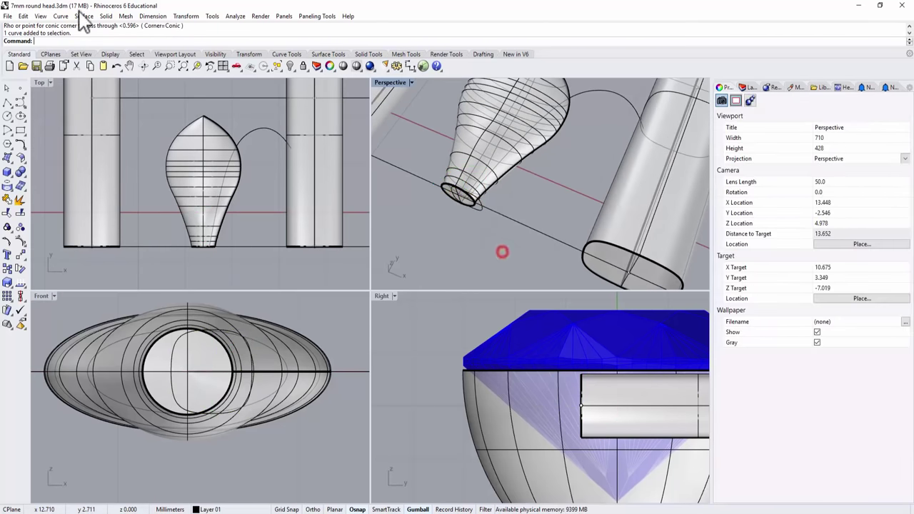
left_click(83, 15)
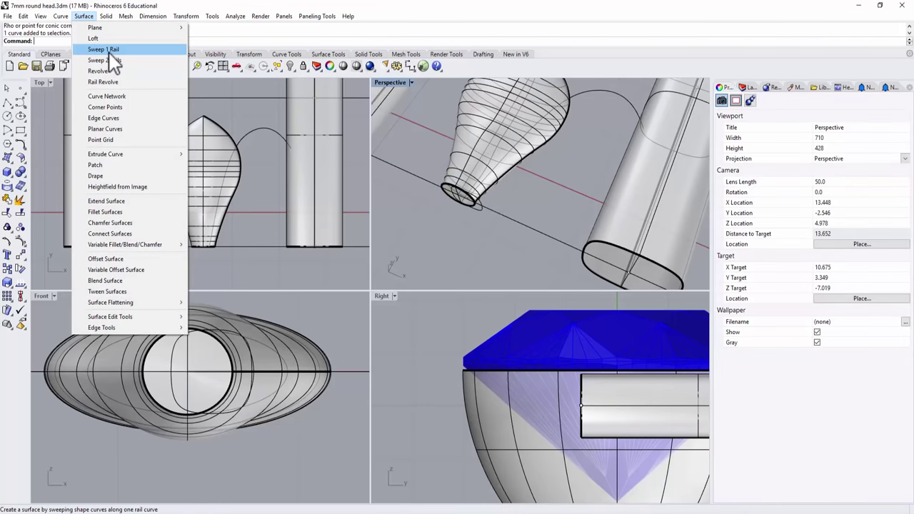
left_click(110, 53)
left_click(492, 184)
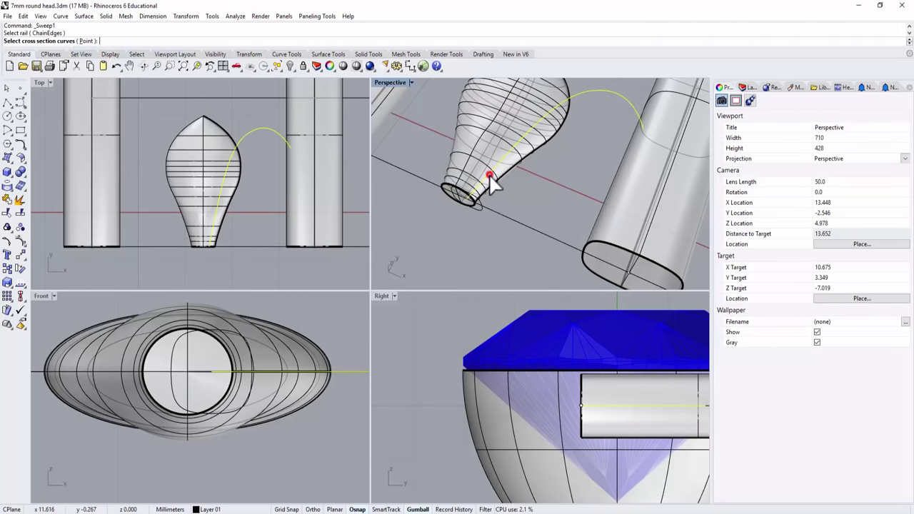
left_click(479, 209)
key("Return")
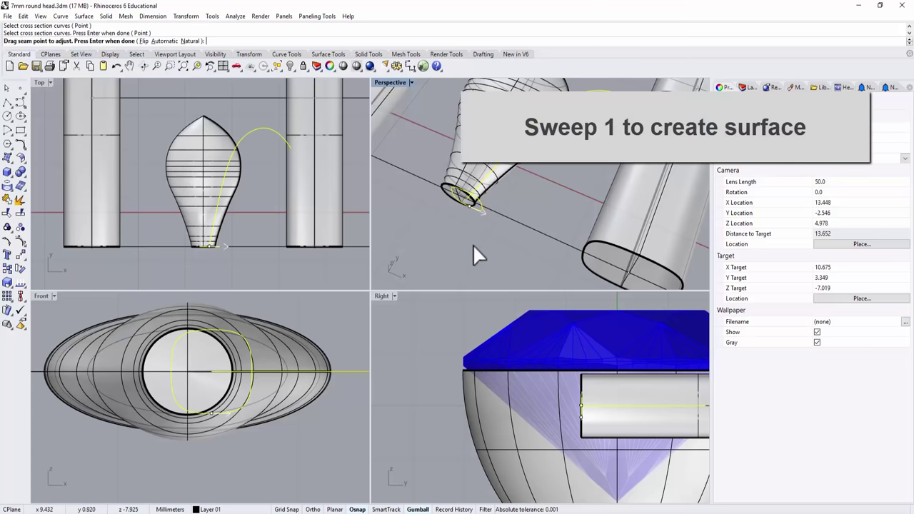
key("Return")
left_click(377, 283)
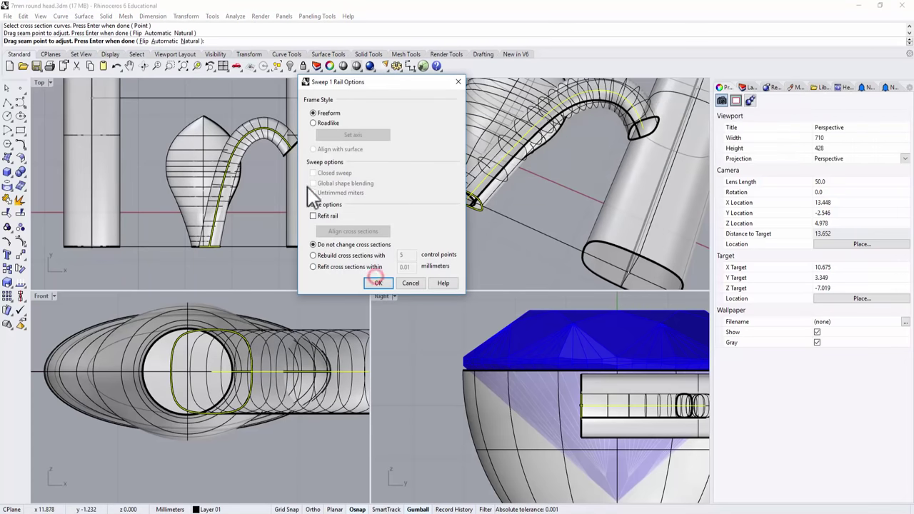
right_click_drag(266, 193, 269, 198)
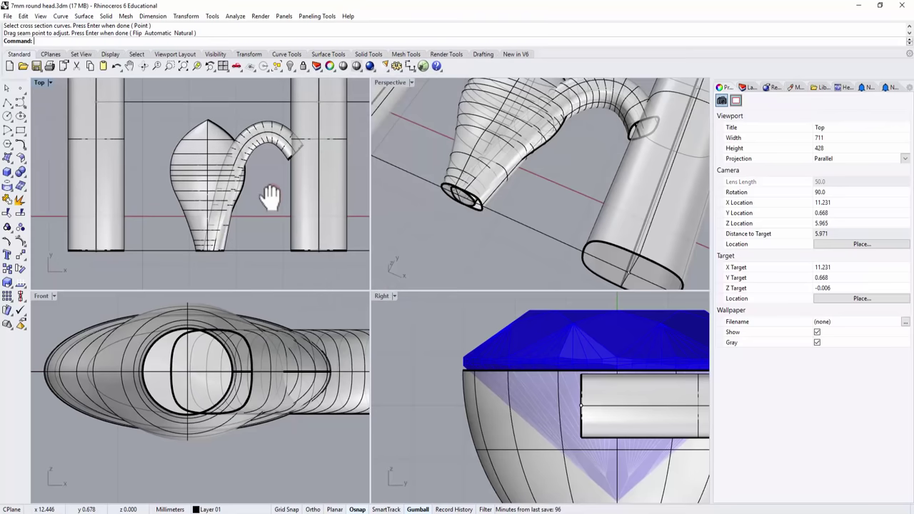
Move the leaf solid slightly downward in the Front view so it sits lower than the curved arm.
right_click_drag(491, 177, 565, 154)
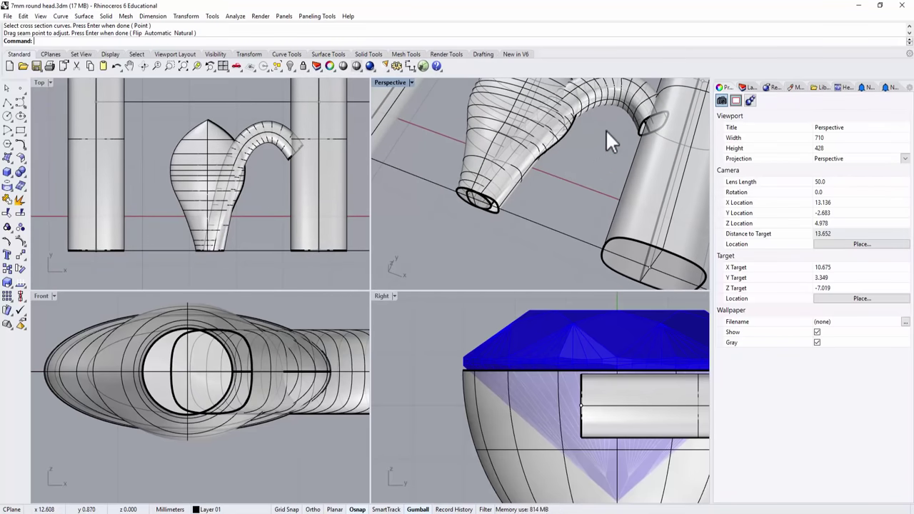
right_click_drag(645, 163, 571, 139)
double_click(398, 82)
scroll(390, 258, "down", 5)
right_click_drag(390, 258, 445, 386)
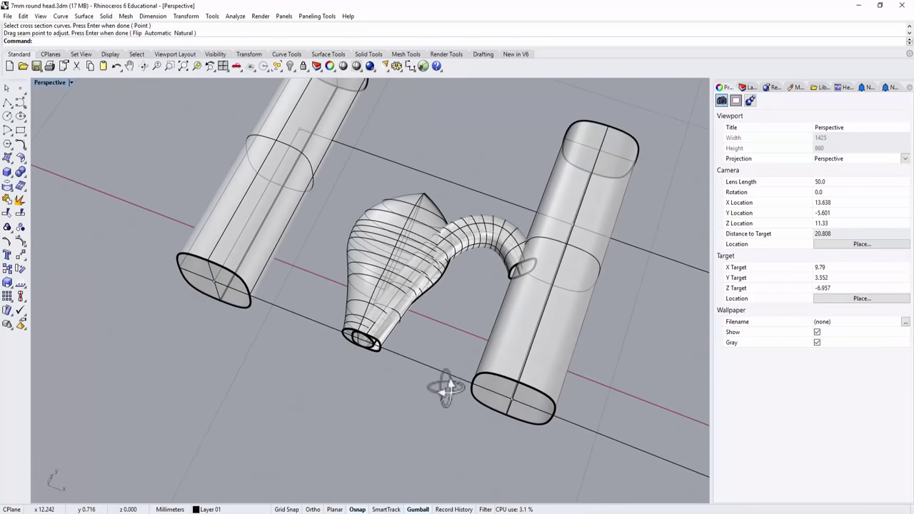
left_click(481, 232)
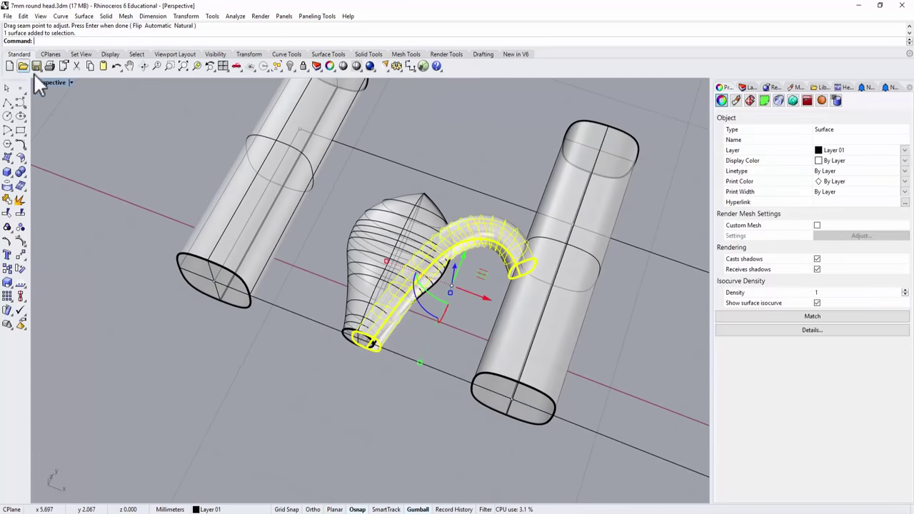
double_click(60, 82)
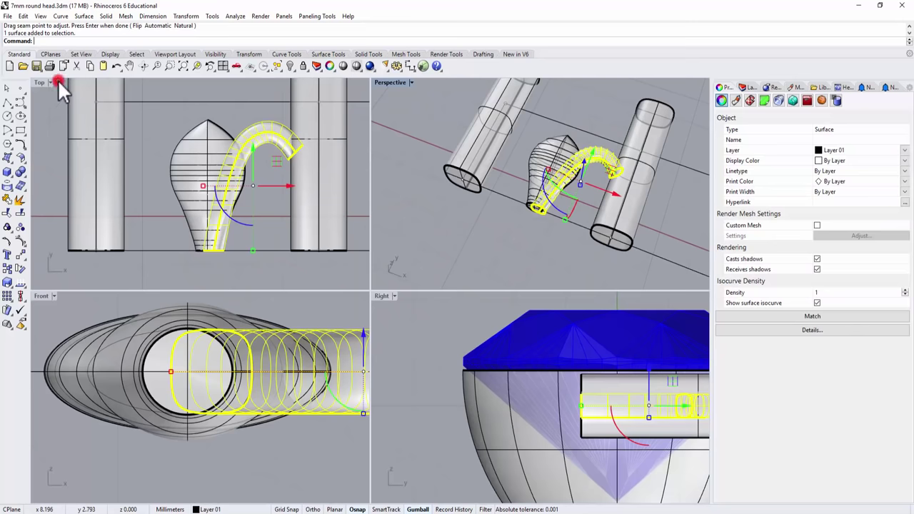
left_click(218, 149)
left_click_drag(187, 333, 189, 350)
Scale the curved arm vertically in the Front view to make it slightly thicker.
left_click(347, 347)
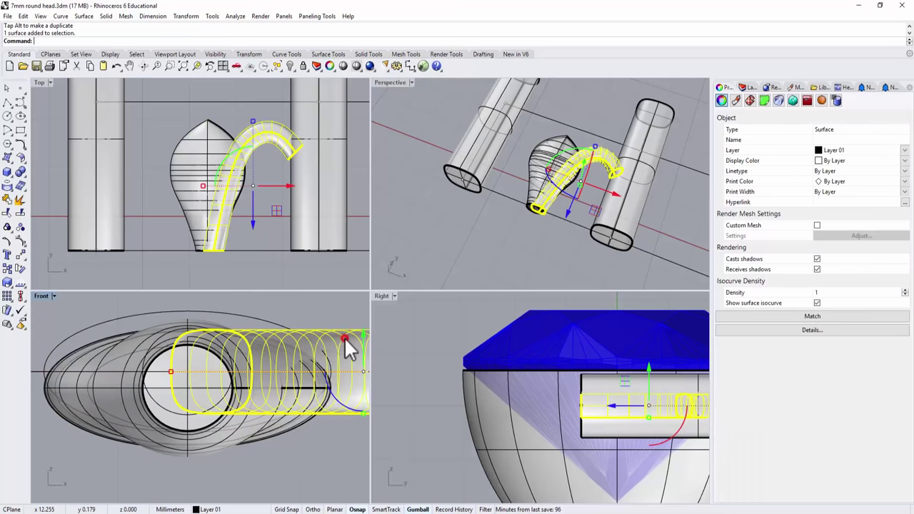
right_click_drag(336, 365, 287, 408)
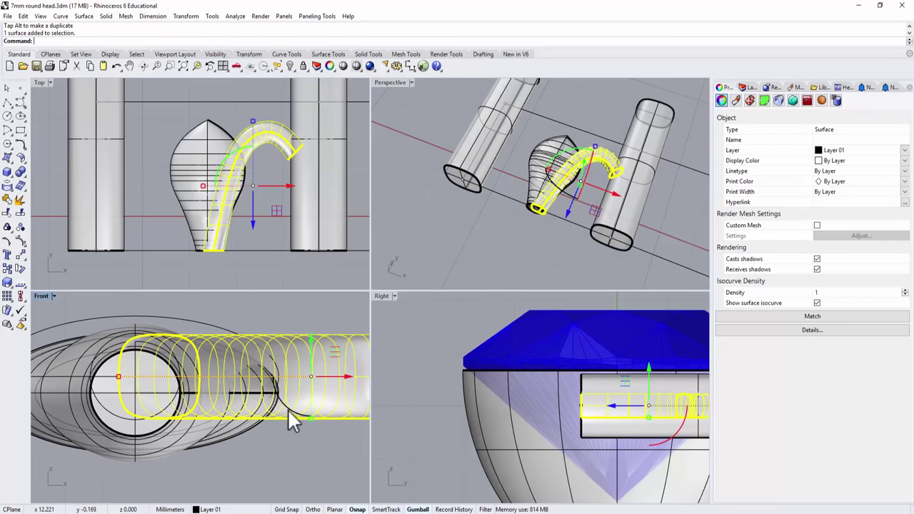
left_click_drag(311, 419, 310, 426)
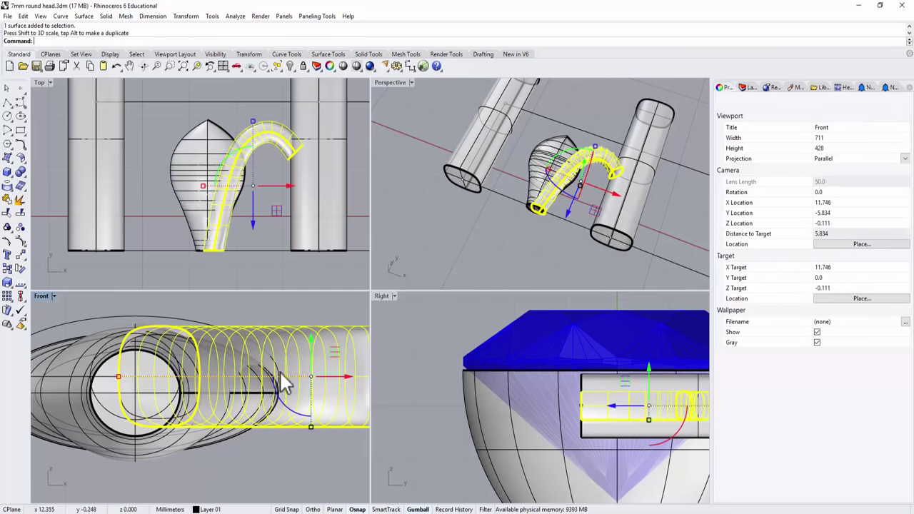
left_click(165, 124)
Scale the leaf solid horizontally in the Top view to make it slightly narrower, keeping its centre in place.
right_click_drag(633, 180, 590, 185)
scroll(596, 190, "up", 5)
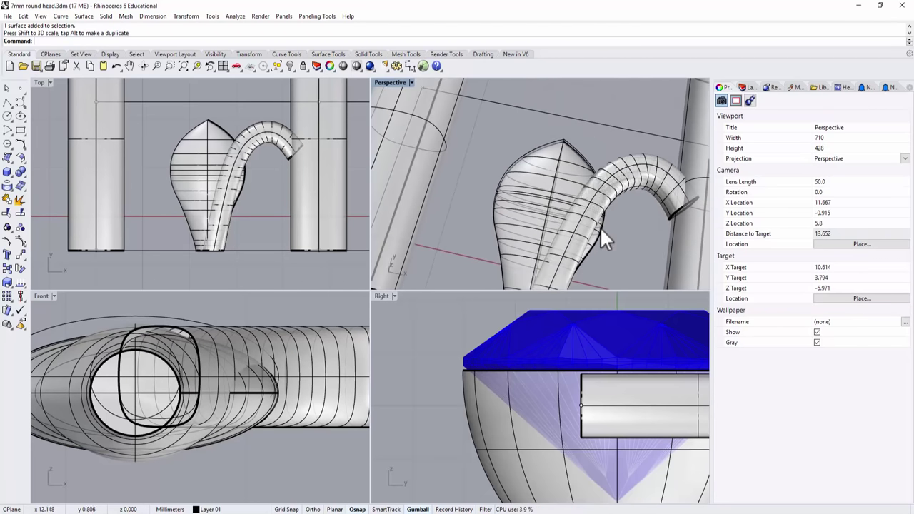
left_click(600, 230)
left_click(526, 177)
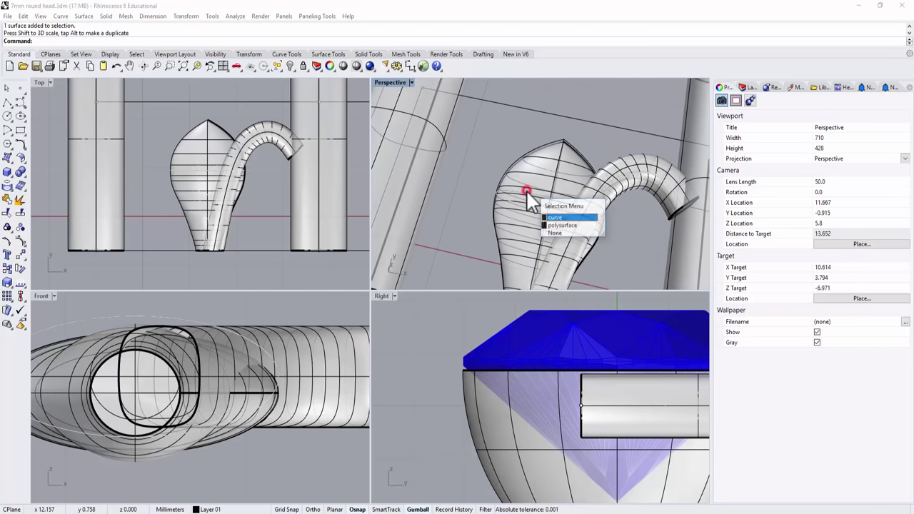
left_click(562, 225)
right_click_drag(266, 211, 263, 185)
scroll(242, 176, "up", 3)
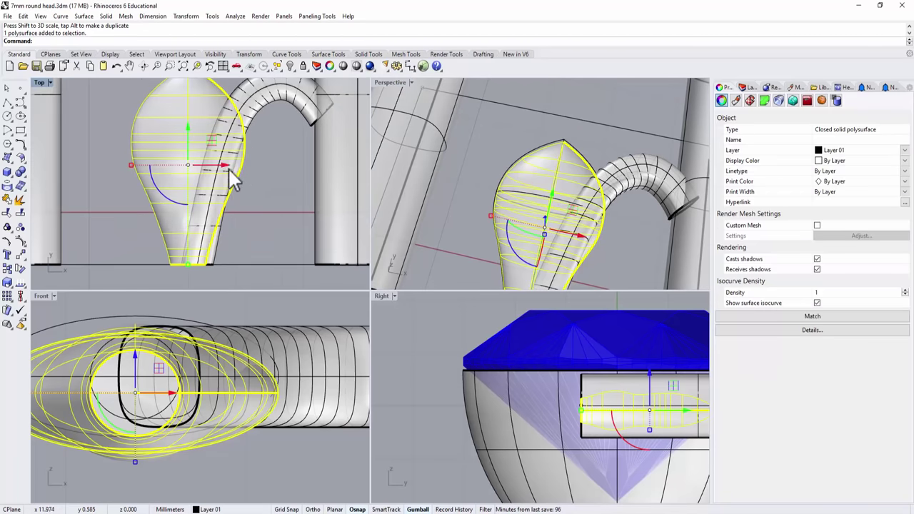
left_click_drag(226, 166, 220, 165)
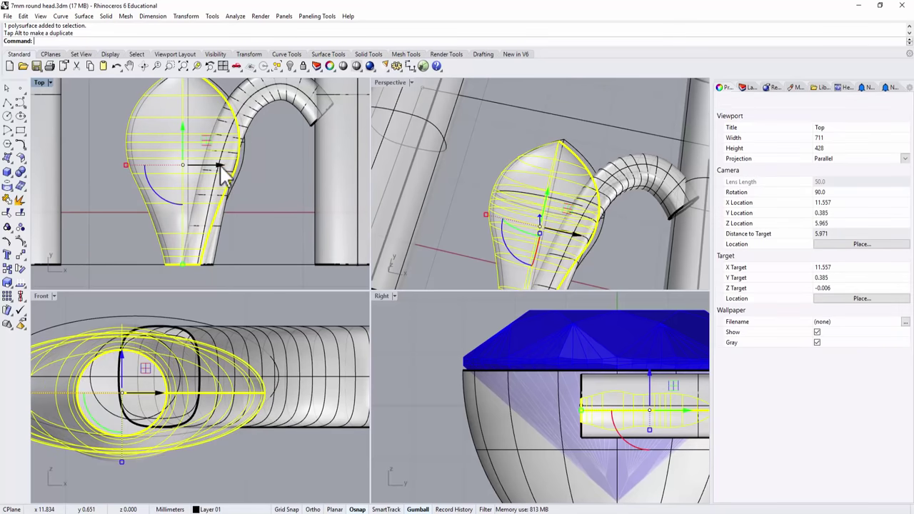
key("ctrl+z")
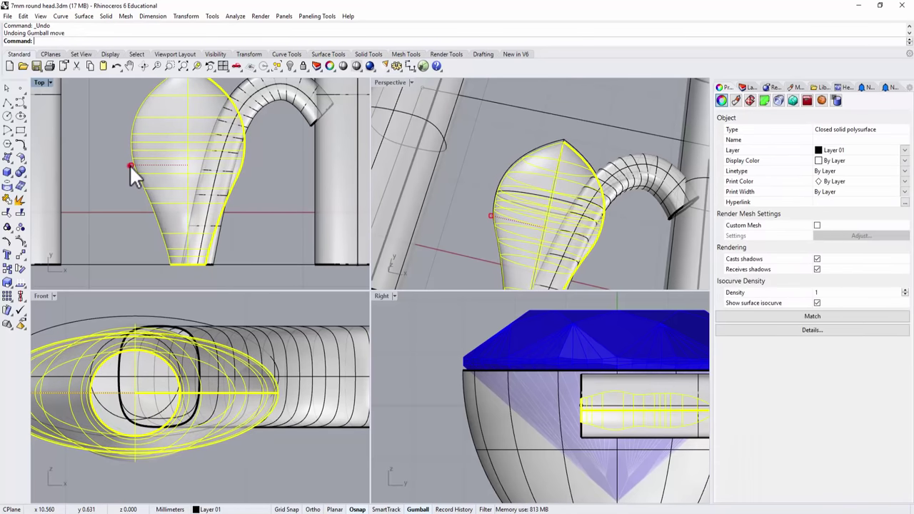
left_click_drag(129, 165, 142, 171)
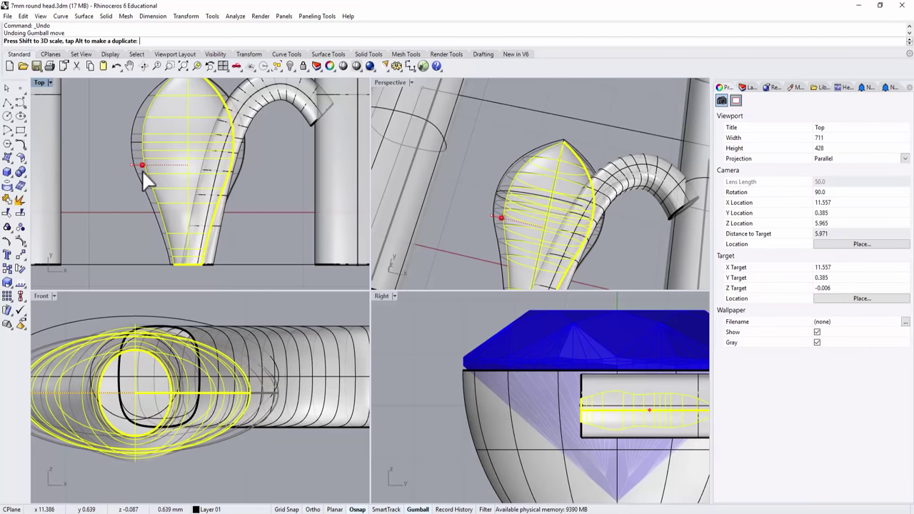
left_click(281, 213)
Cap both open ends of the curved arm to make it a closed solid.
right_click_drag(545, 178, 527, 195)
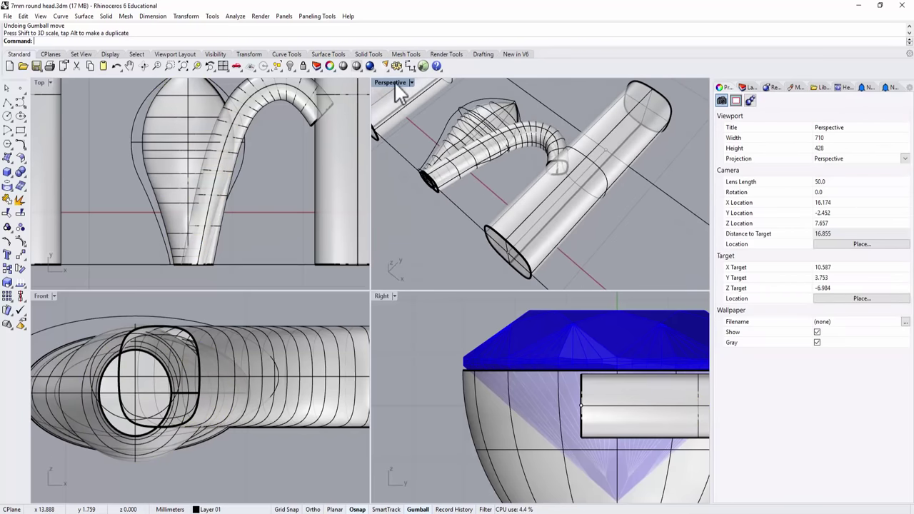
double_click(391, 83)
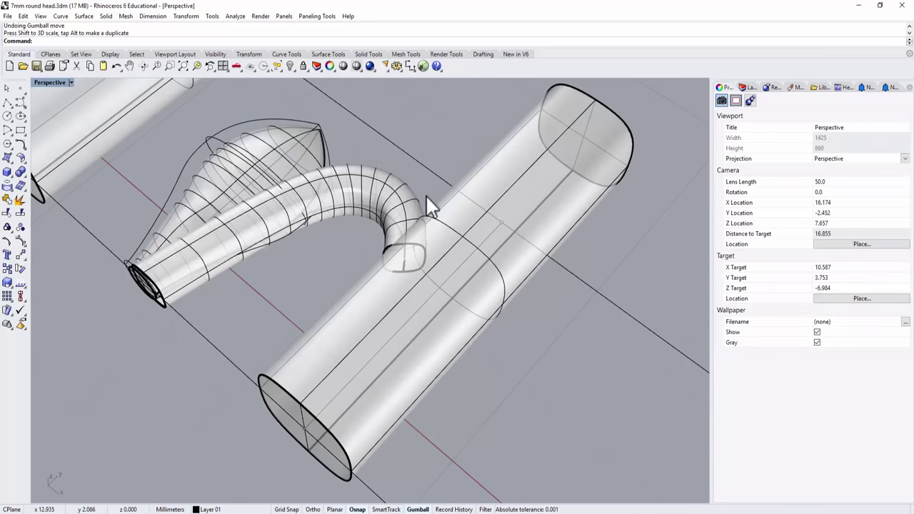
right_click_drag(429, 197, 473, 204)
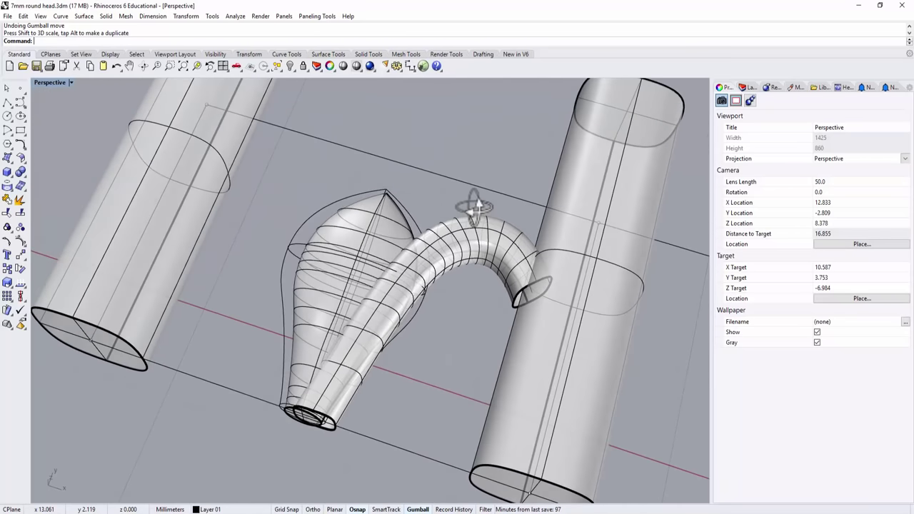
left_click(489, 242)
left_click(497, 234)
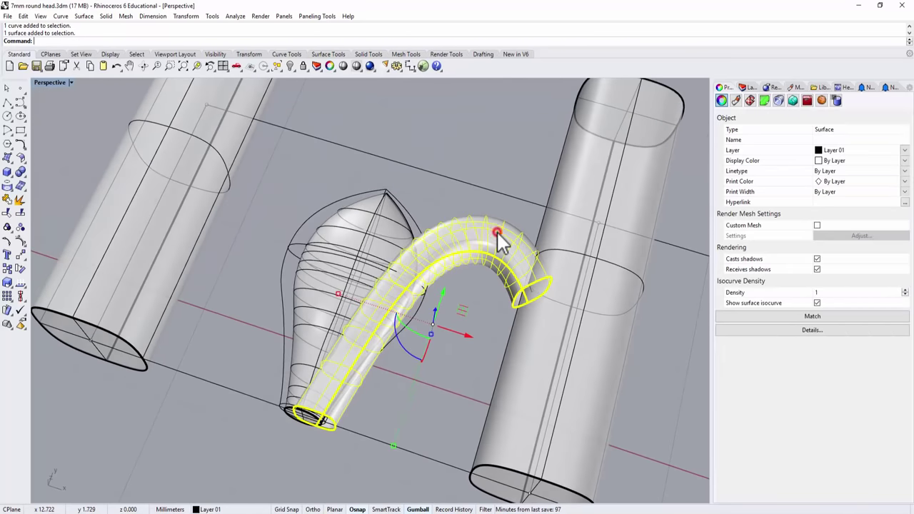
key("Return")
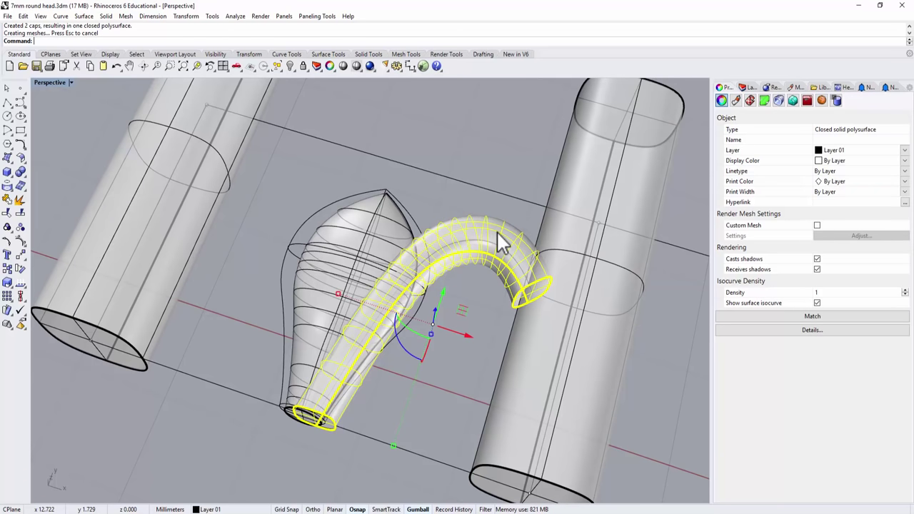
Move the capped arm slightly along X, away from the leaf and into the adjacent prong.
left_click(477, 316)
left_click(541, 287)
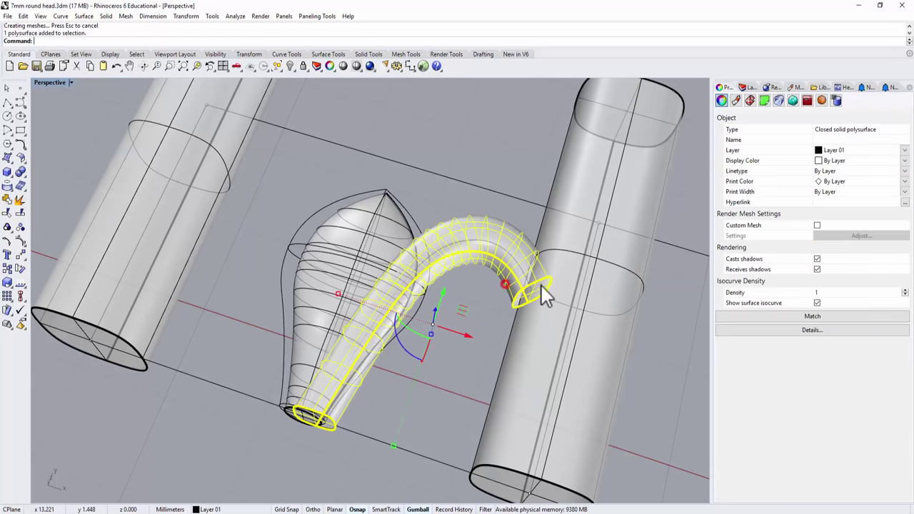
left_click_drag(469, 335, 479, 336)
left_click(479, 340)
right_click_drag(464, 250, 468, 219)
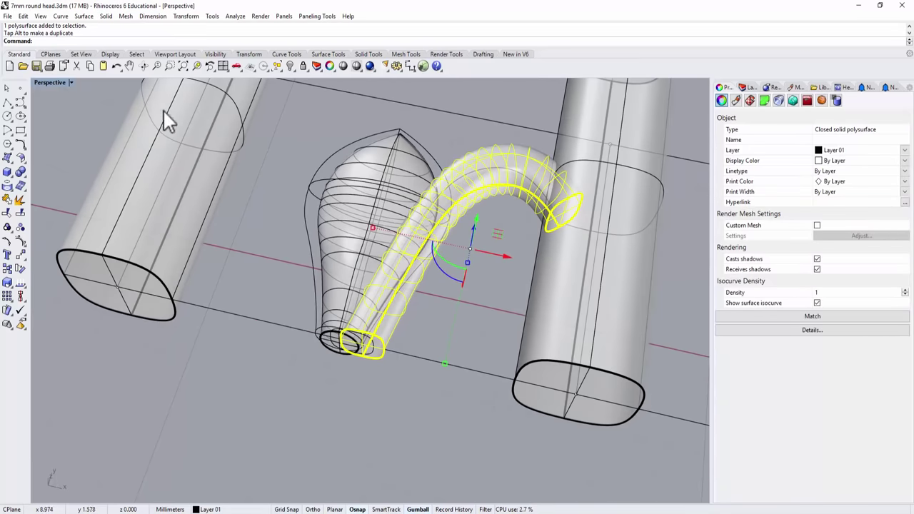
double_click(55, 83)
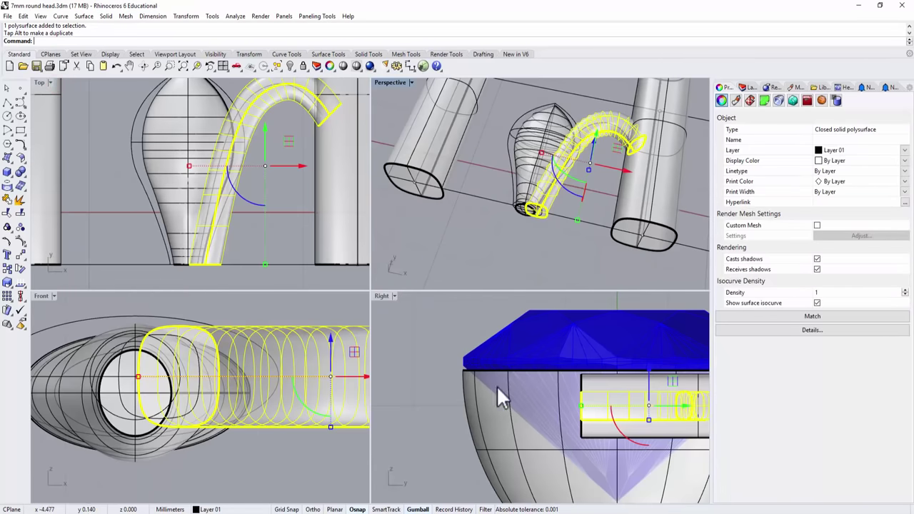
Bend the leaf solid slightly upward in the Right view, using a horizontal spine about 5.3 mm long starting just before its base.
left_click(621, 404)
scroll(621, 403, "up", 5)
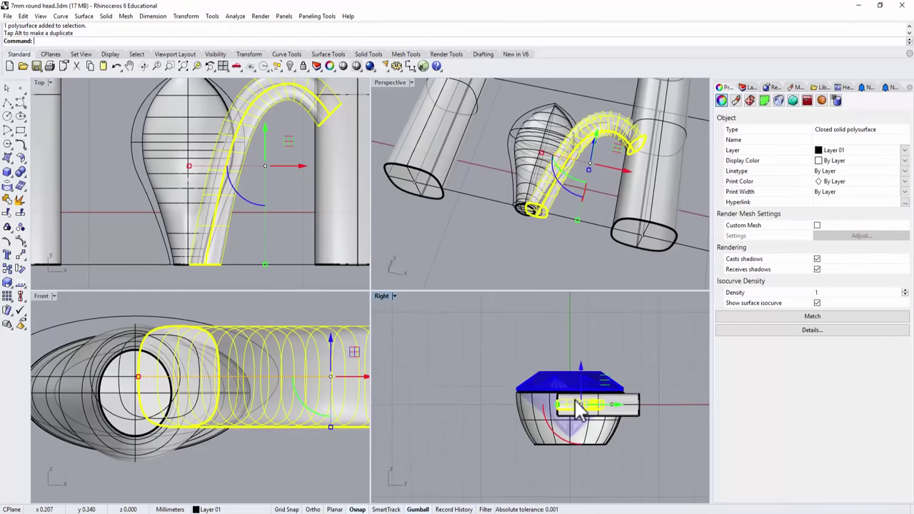
double_click(382, 296)
right_click_drag(393, 326, 407, 351)
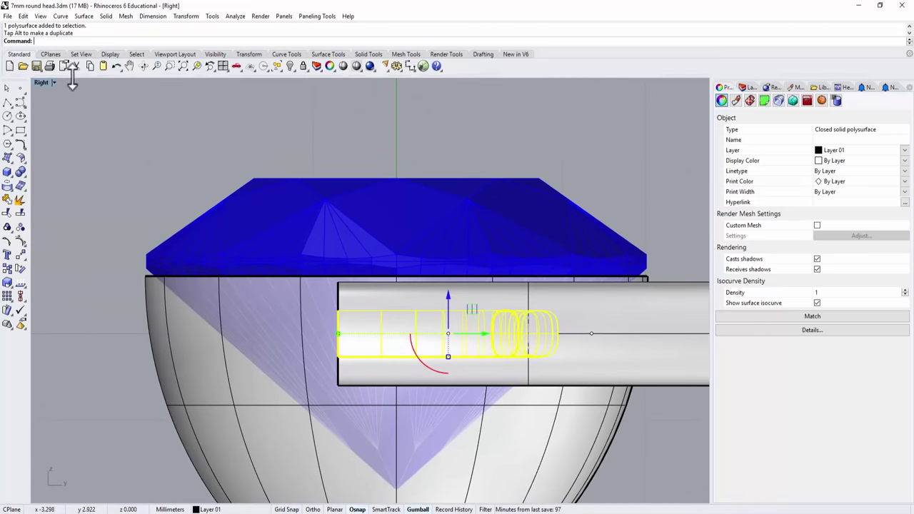
double_click(43, 83)
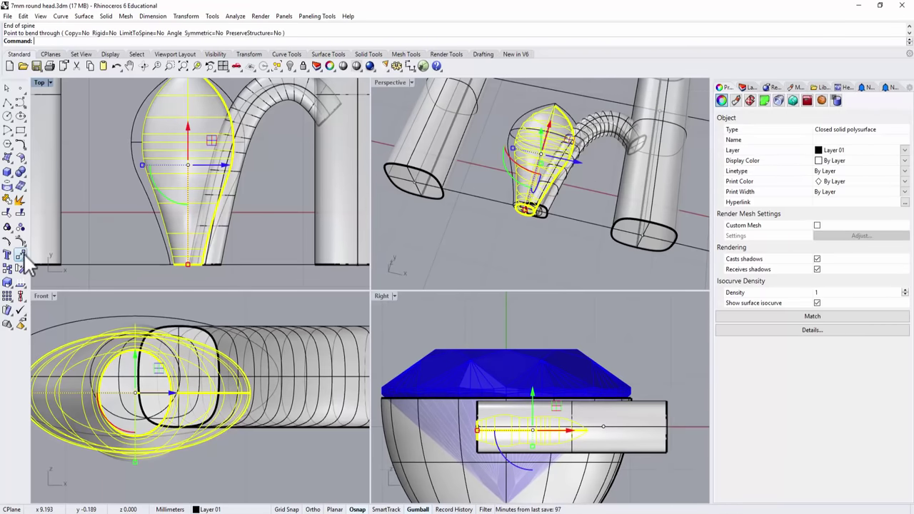
left_click(23, 259)
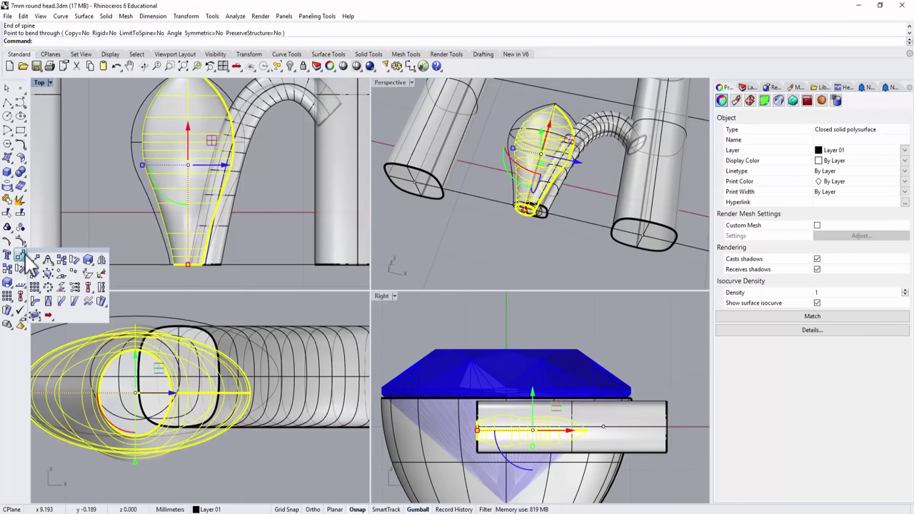
left_click(37, 303)
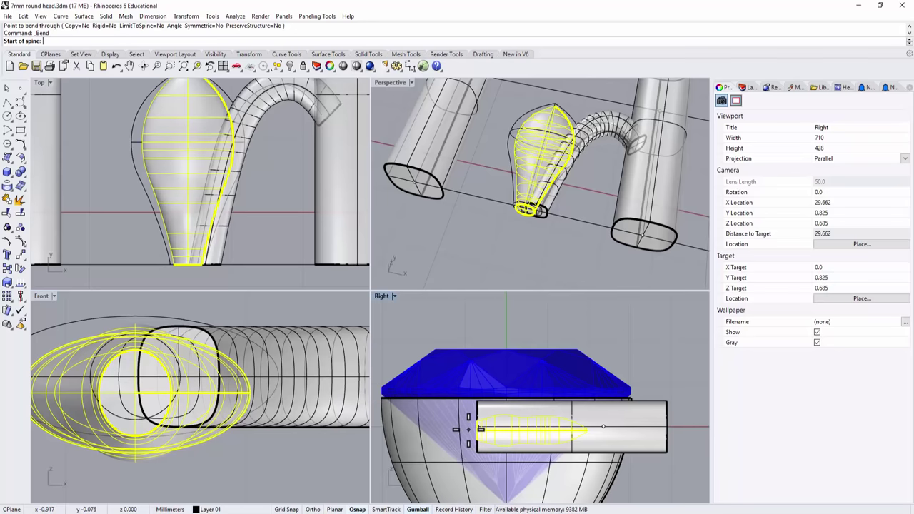
left_click(468, 428)
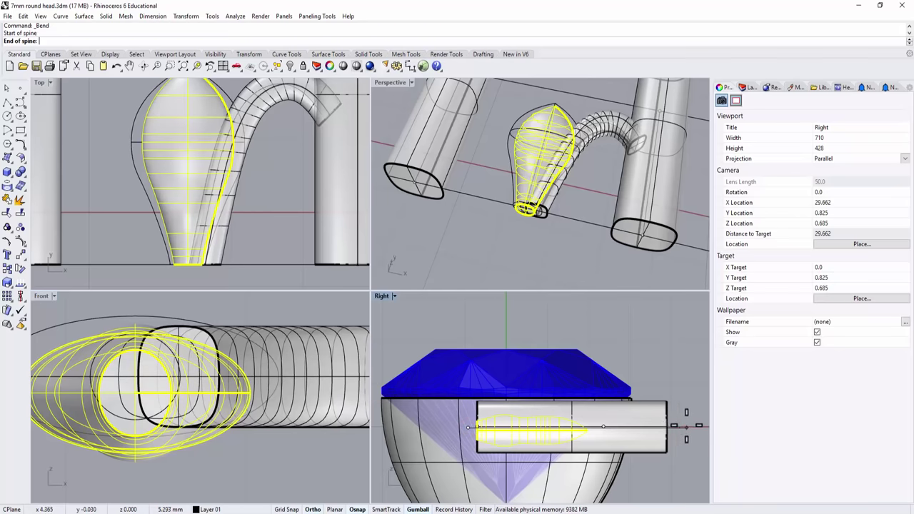
left_click(686, 427)
left_click(686, 394)
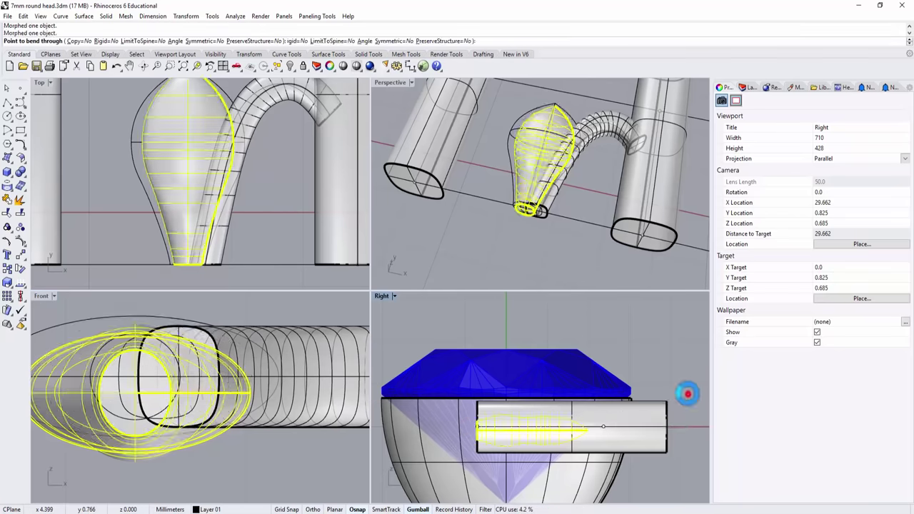
left_click(552, 202)
mouse_move(552, 203)
right_mouse_down()
mouse_move(551, 170)
mouse_move(550, 200)
right_mouse_up()
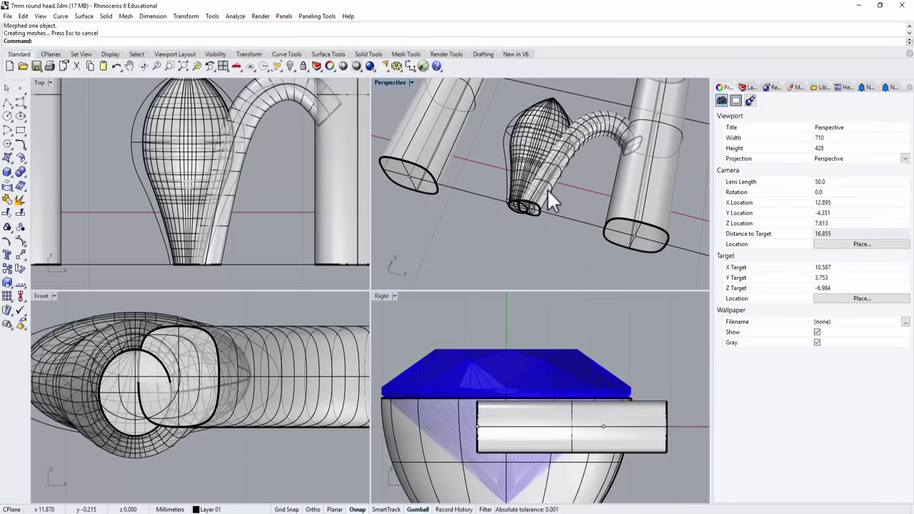
Scale the curved arm vertically in the Right view to make it noticeably thicker, nearer the prong's thickness.
left_click(587, 137)
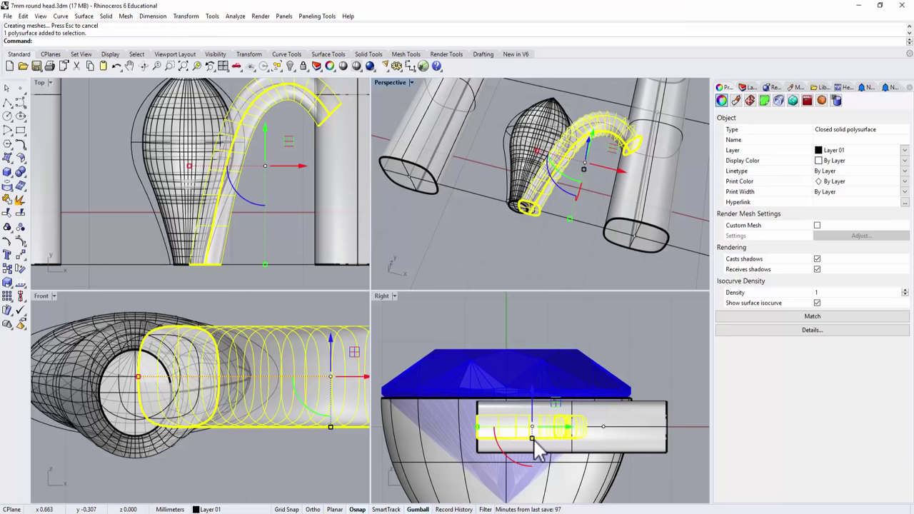
left_click_drag(532, 438, 534, 427)
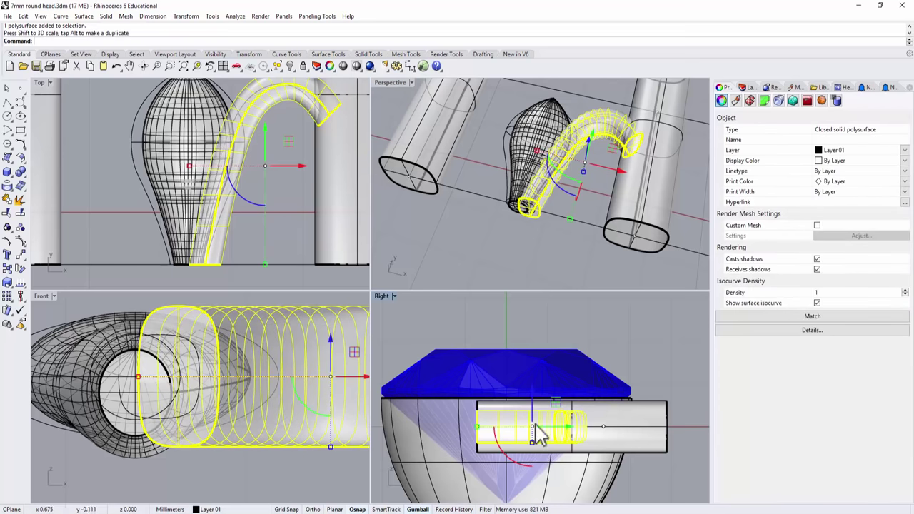
left_click(465, 247)
Show the Perspective view full size in Rendered display mode and examine the leaf and arm between the prongs.
right_click_drag(465, 246, 398, 92)
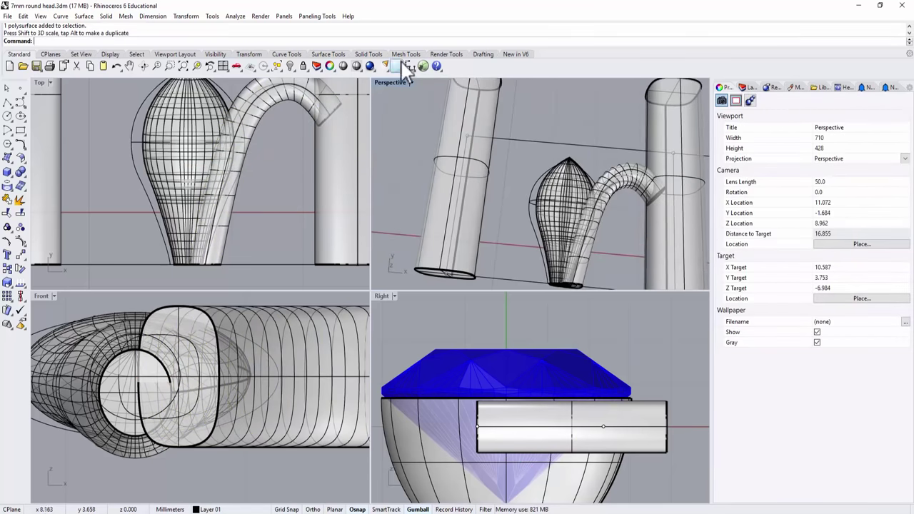
double_click(395, 82)
scroll(246, 175, "down", 2)
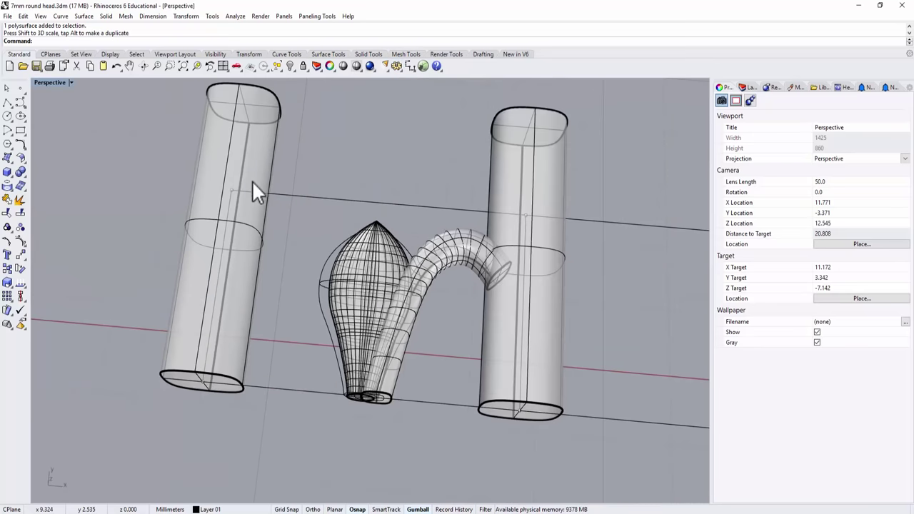
left_click(72, 82)
left_click(78, 137)
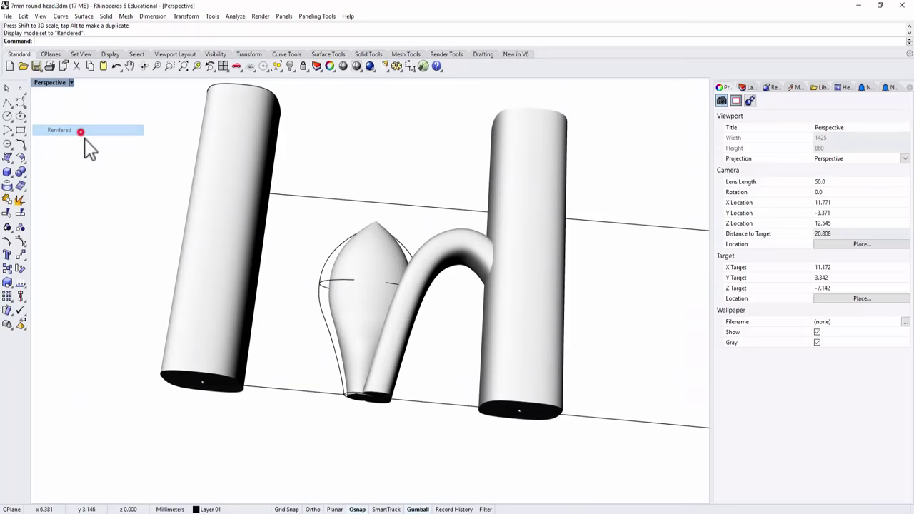
scroll(411, 339, "up", 2)
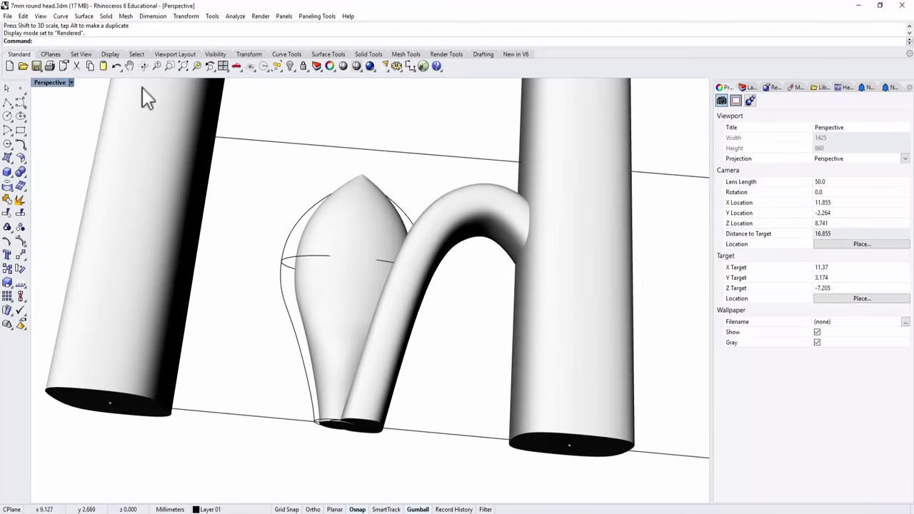
Set the Perspective view to Ghosted display mode and return to the four-view layout.
left_click(72, 82)
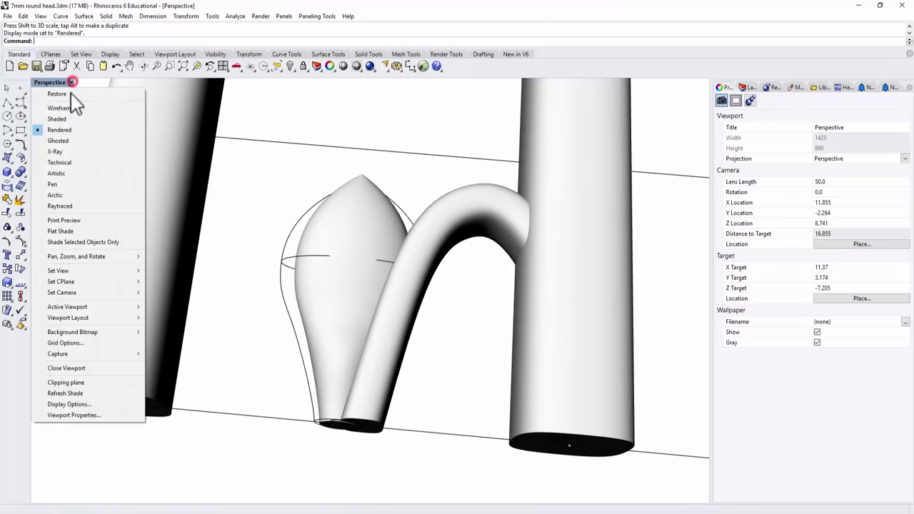
left_click(58, 141)
scroll(446, 228, "down", 3)
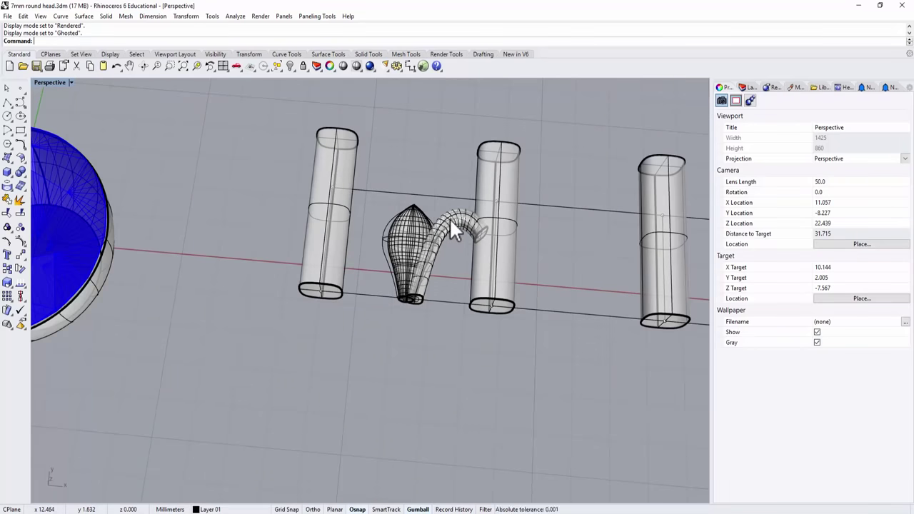
double_click(49, 81)
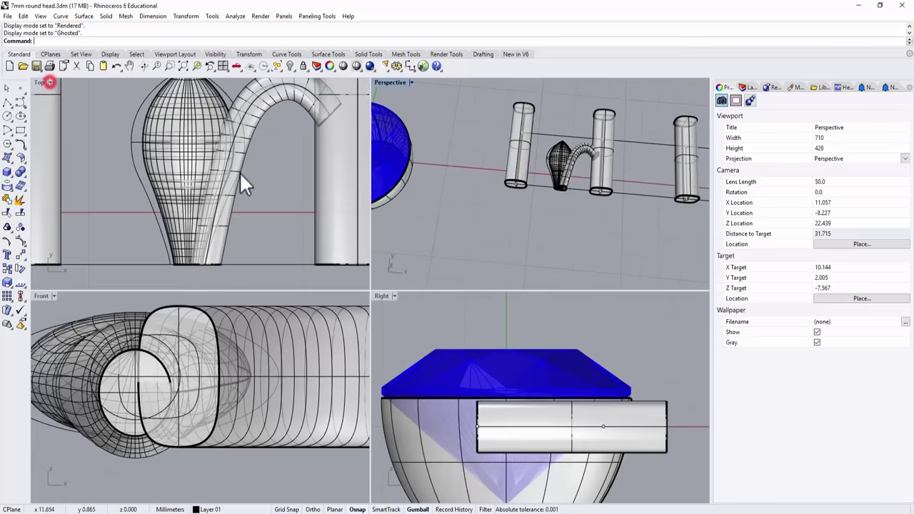
Mirror the curved arm solid in the Top view about a vertical line through the leaf's base centre, keeping the original.
left_click(245, 172)
left_click(255, 141)
left_click(255, 136)
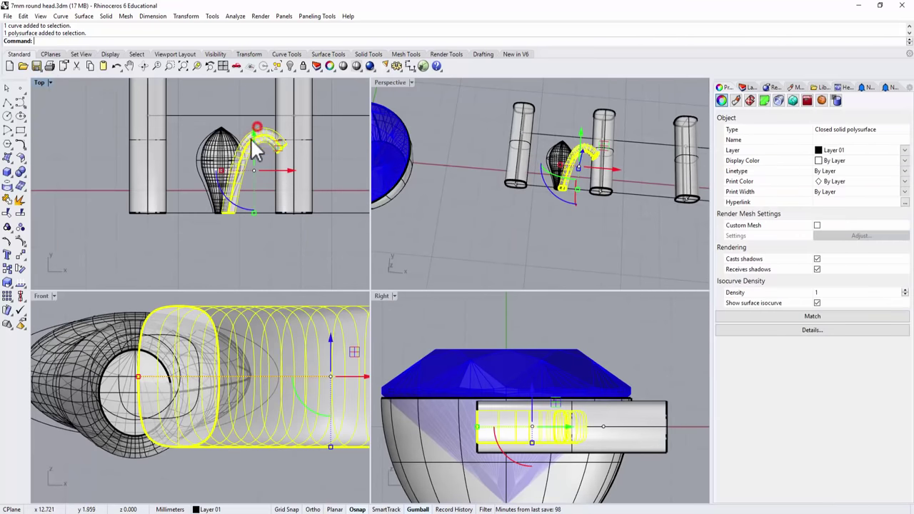
left_click(21, 270)
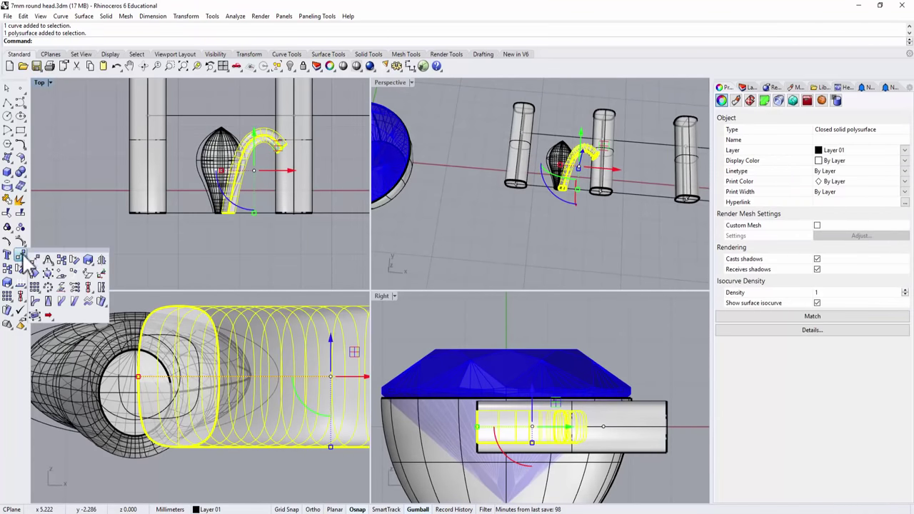
left_click(106, 268)
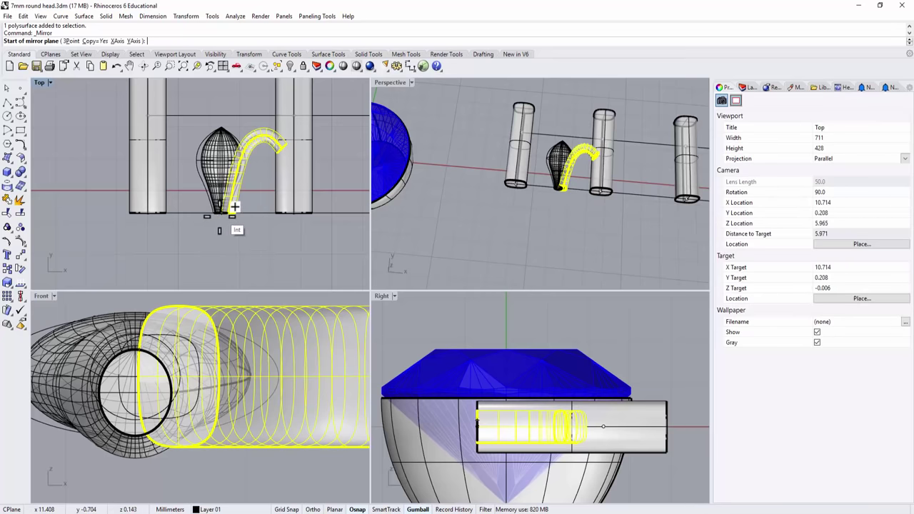
scroll(236, 209, "up", 5)
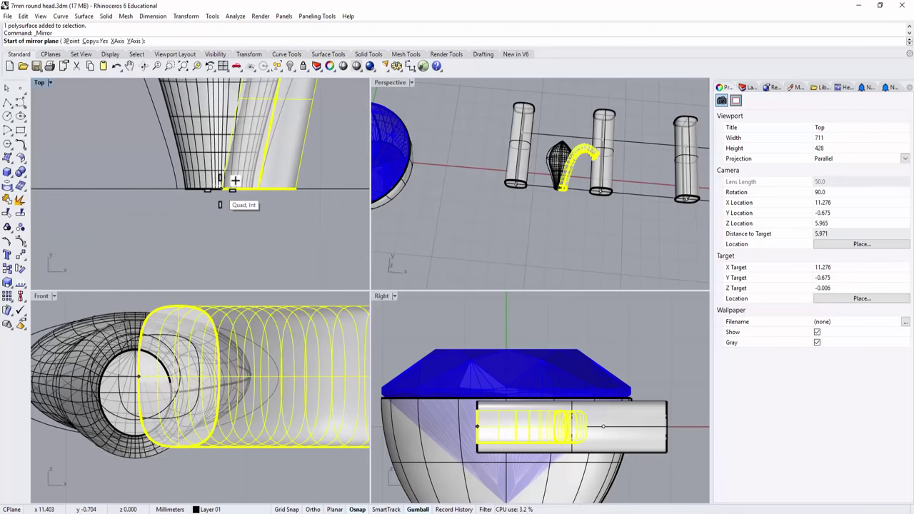
left_click(234, 180)
left_click(221, 218)
scroll(227, 226, "down", 3)
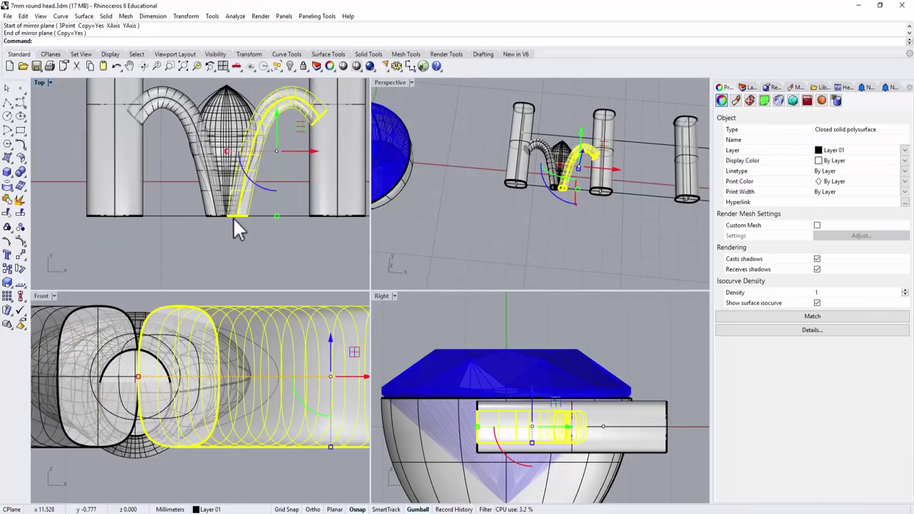
scroll(236, 229, "down", 1)
right_click_drag(236, 228, 207, 236)
left_click(249, 207)
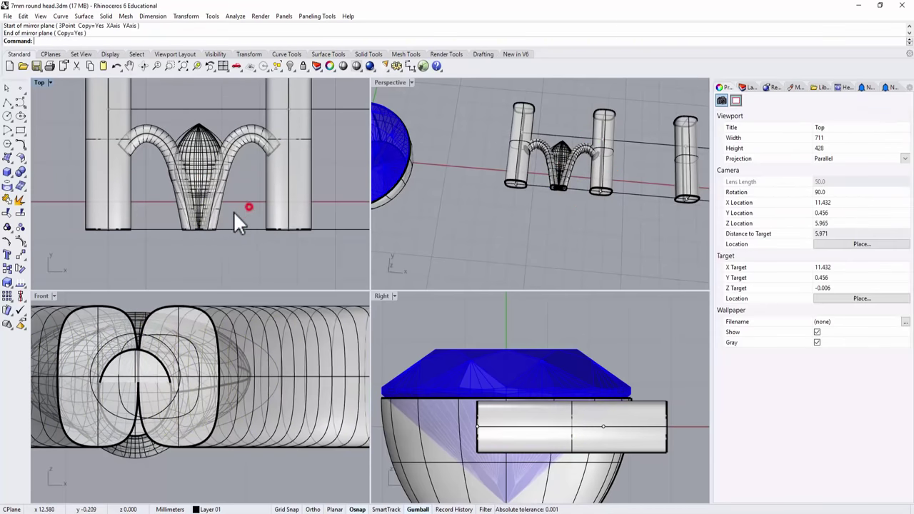
Copy the leaf and both curved arms from the centre of their base to the baseline midpoint of the second gap between prongs.
left_click(247, 135)
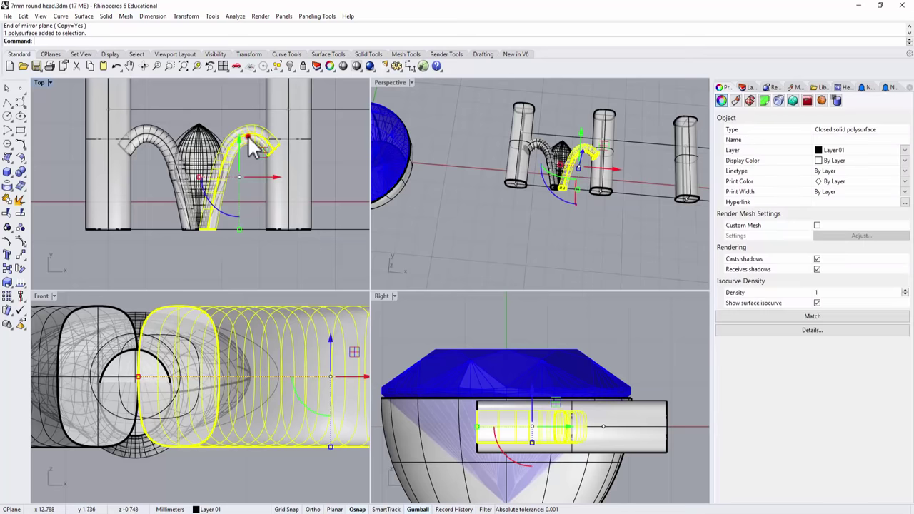
left_click(205, 137, "shift")
left_click(165, 140, "shift")
scroll(255, 169, "down", 4)
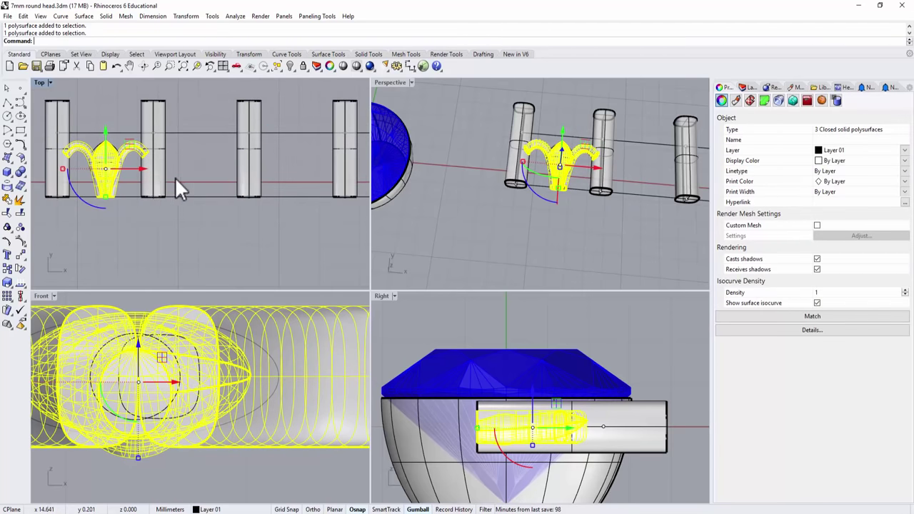
right_click_drag(179, 188, 169, 194)
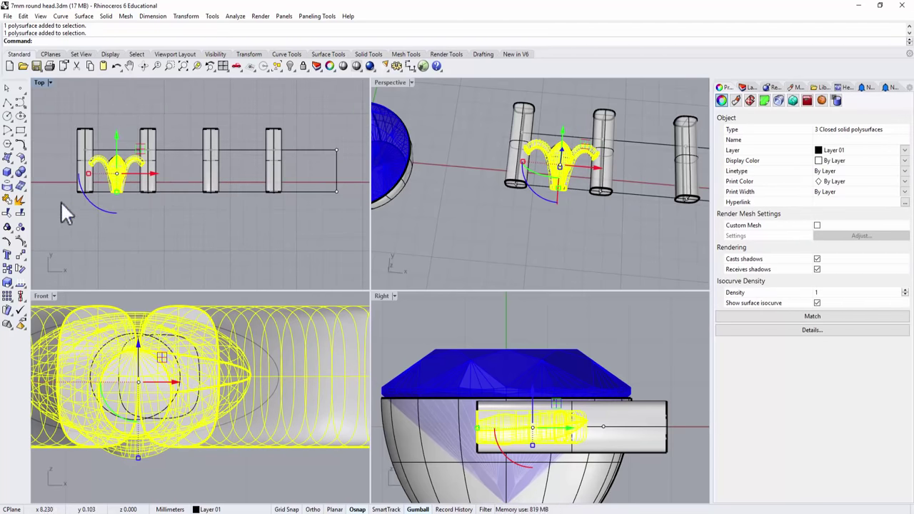
left_click(7, 269)
scroll(109, 211, "up", 2)
scroll(109, 211, "up", 4)
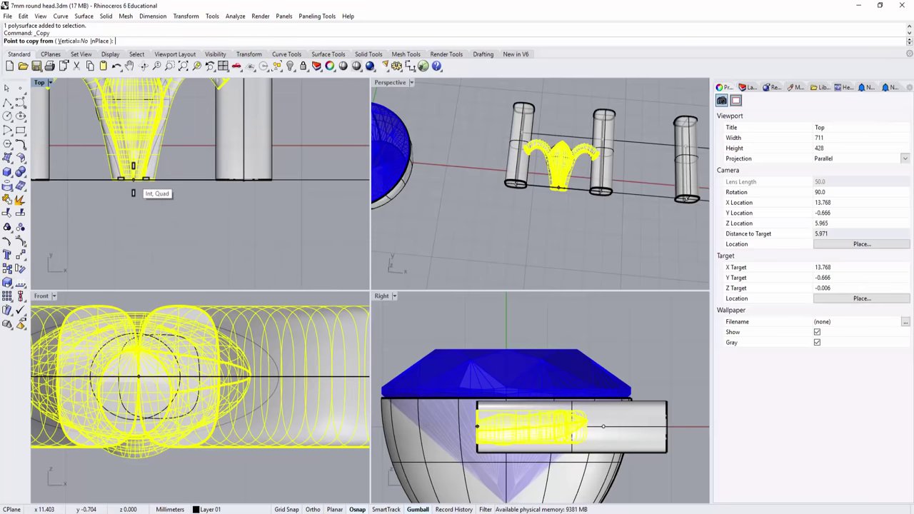
left_click(140, 376)
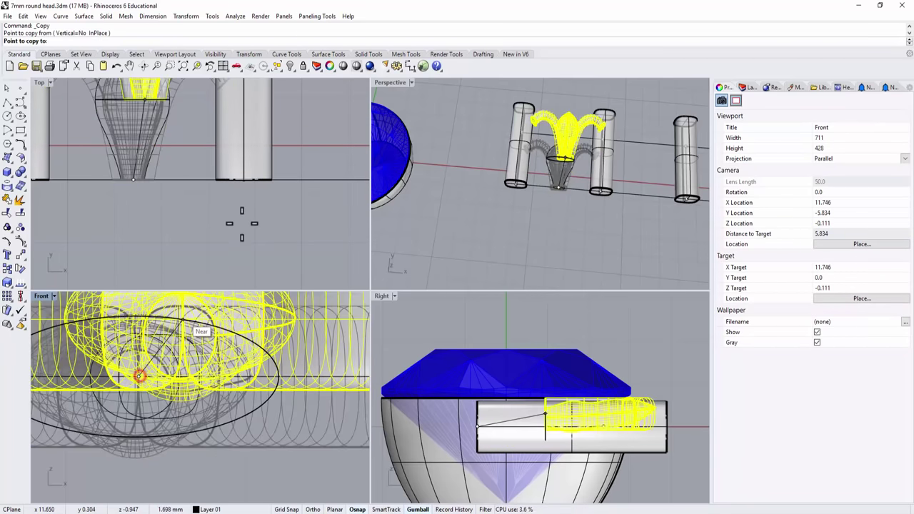
right_click_drag(336, 204, 212, 217)
scroll(209, 218, "down", 1)
left_click(215, 214)
Place two more copies of the leaf motif along the baseline, in the third gap and just beyond the last prong.
scroll(229, 217, "down", 1)
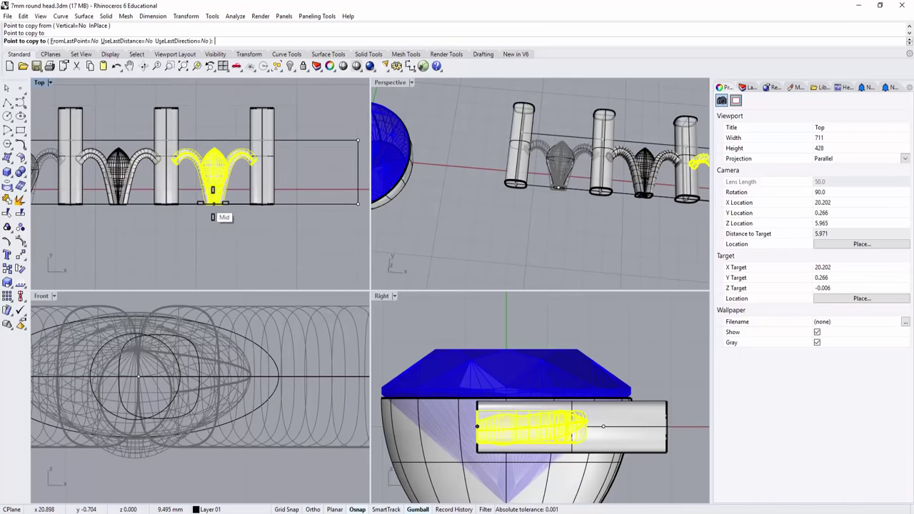
left_click(218, 216)
right_click_drag(278, 245, 207, 244)
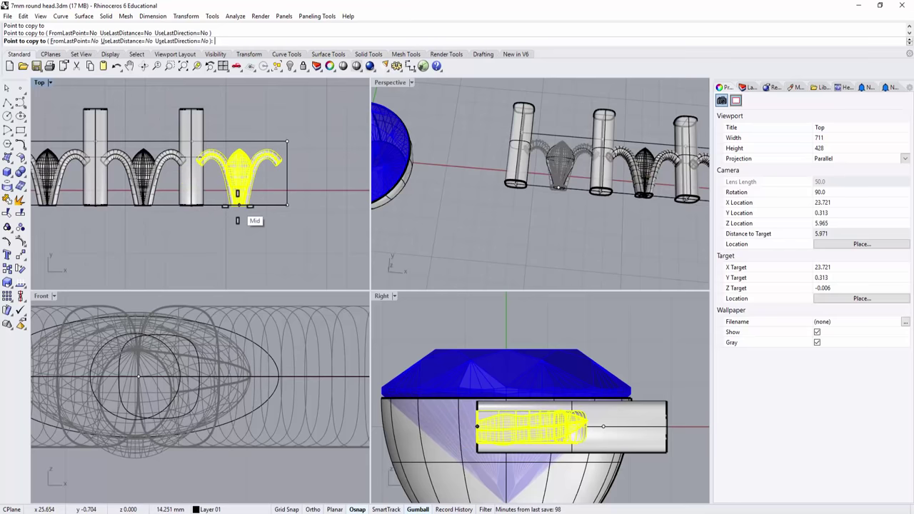
key("Return")
left_click(487, 253)
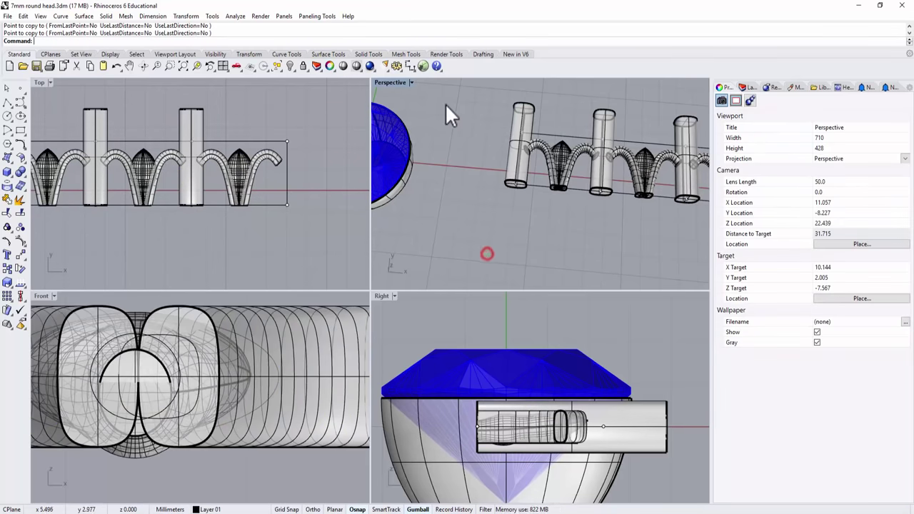
Rotate all four prongs about 6 degrees in the Right view so their tip ends tilt upward.
double_click(394, 82)
right_click_drag(451, 219, 365, 197)
left_click(422, 145)
left_click(457, 168, "shift")
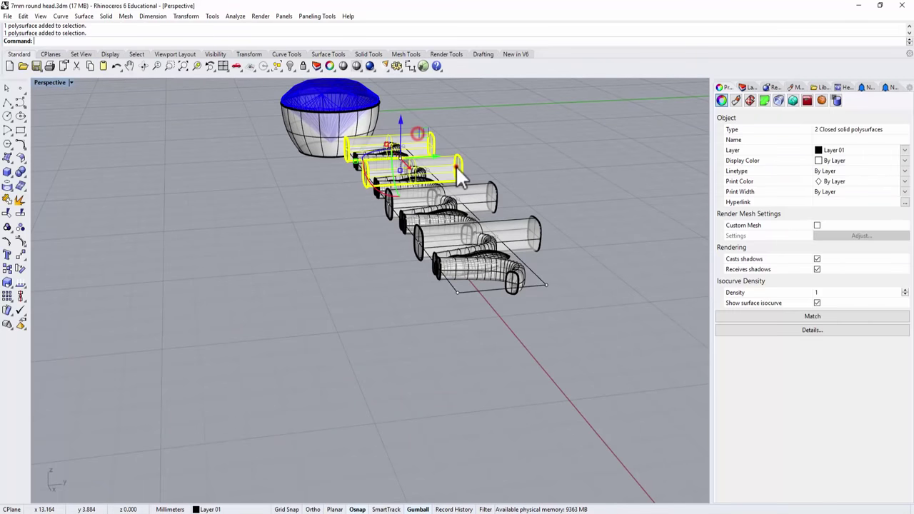
left_click(491, 199, "shift")
left_click(528, 229, "shift")
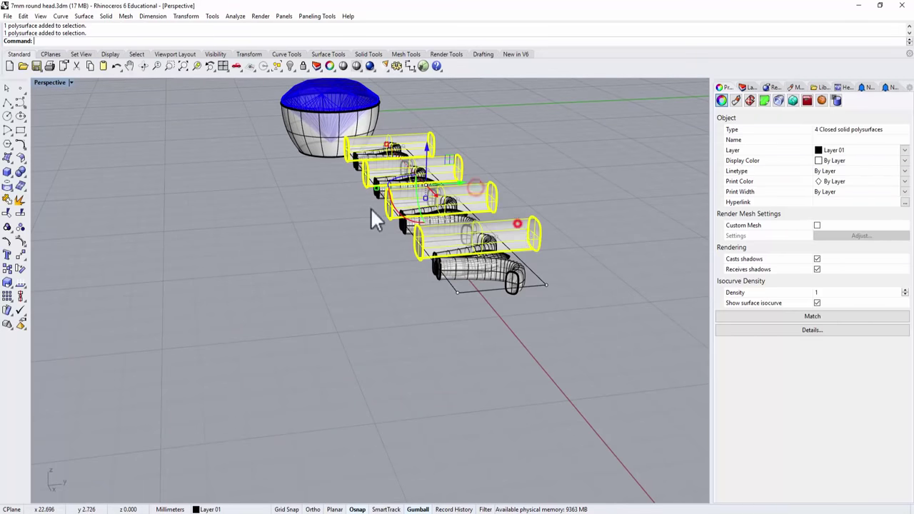
double_click(51, 82)
scroll(443, 421, "down", 3)
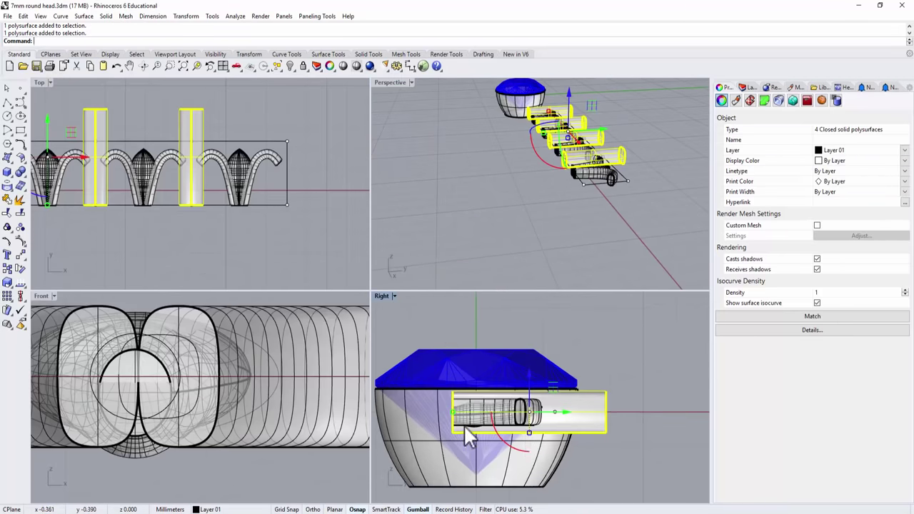
left_click_drag(510, 455, 512, 457)
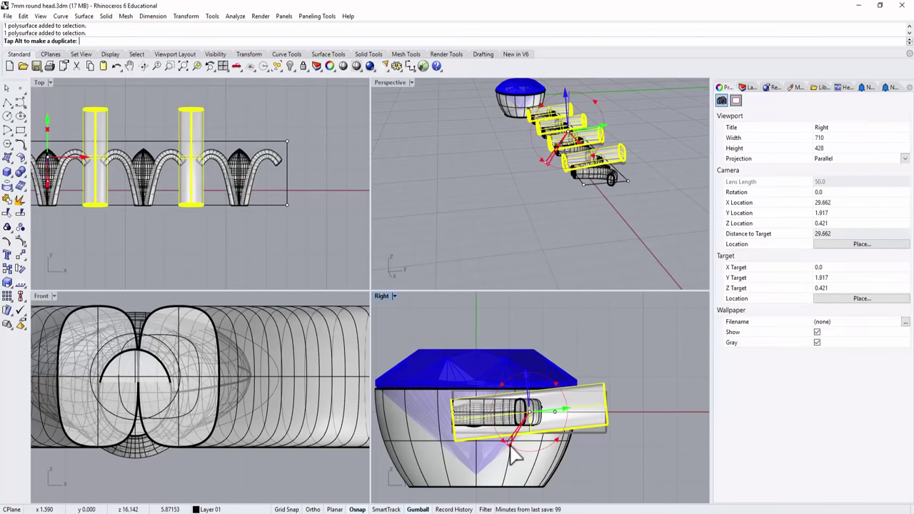
left_click(494, 236)
right_click_drag(494, 236, 592, 187)
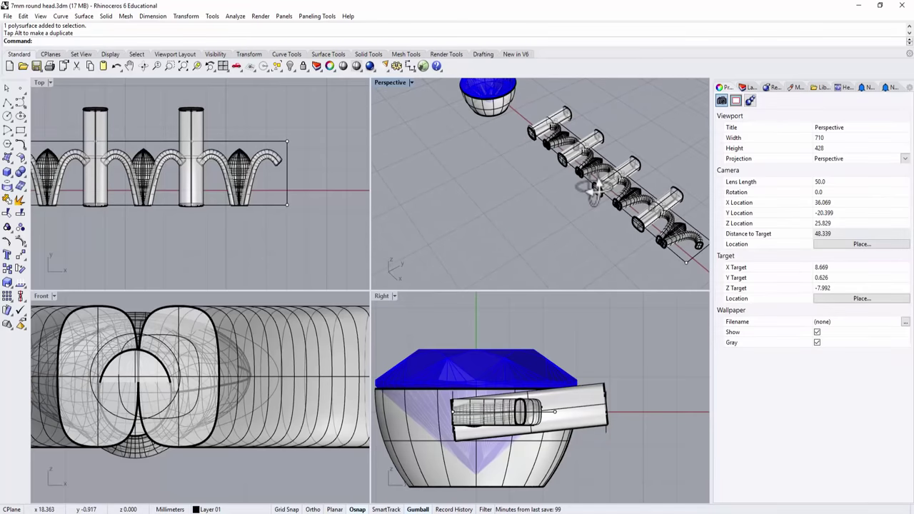
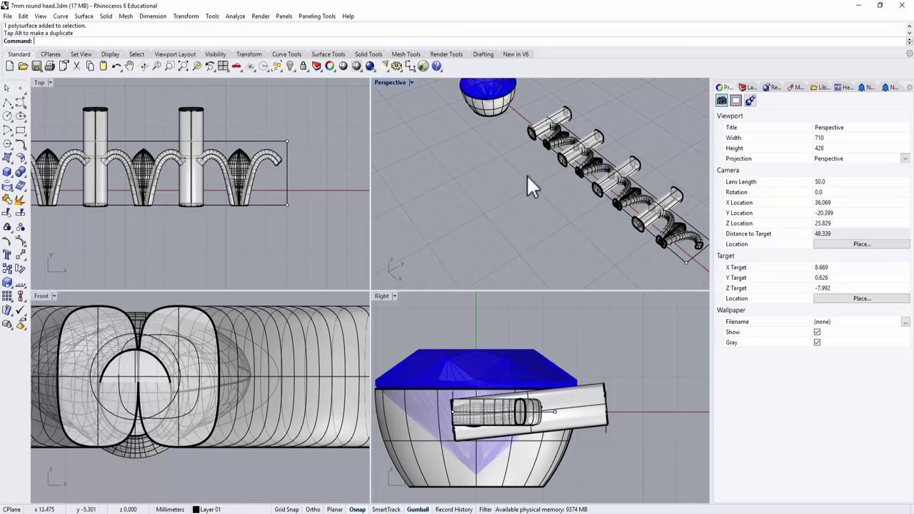
Fillet the end edges at the tips of all four prongs with a 0.2 mm radius.
scroll(204, 202, "down", 3)
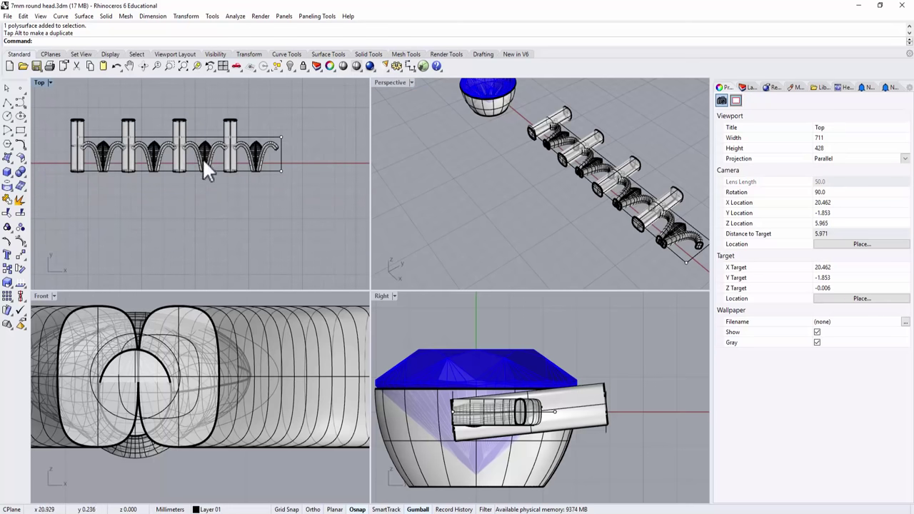
left_click(22, 170)
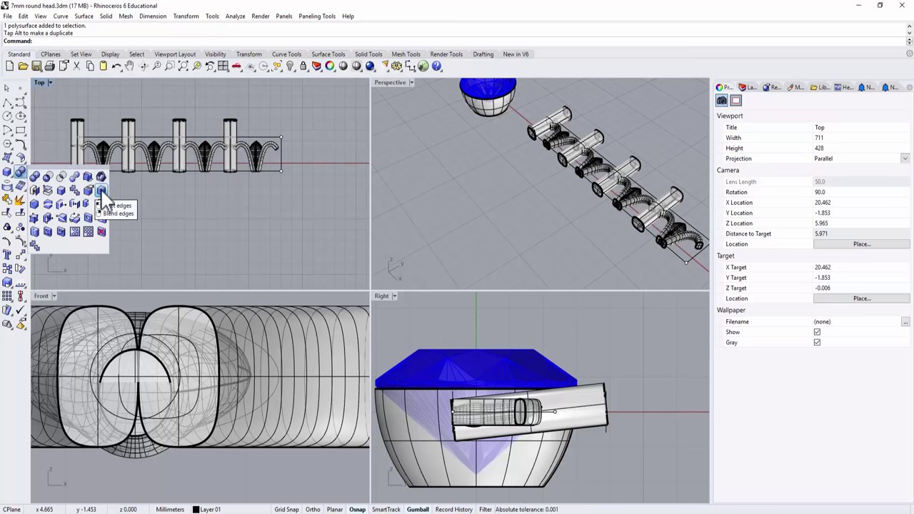
left_click(101, 190)
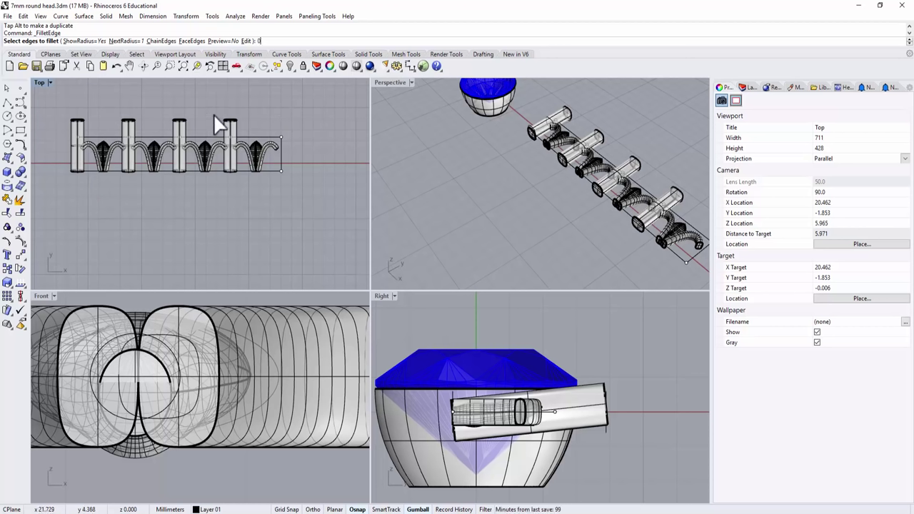
type("0.2")
key("Return")
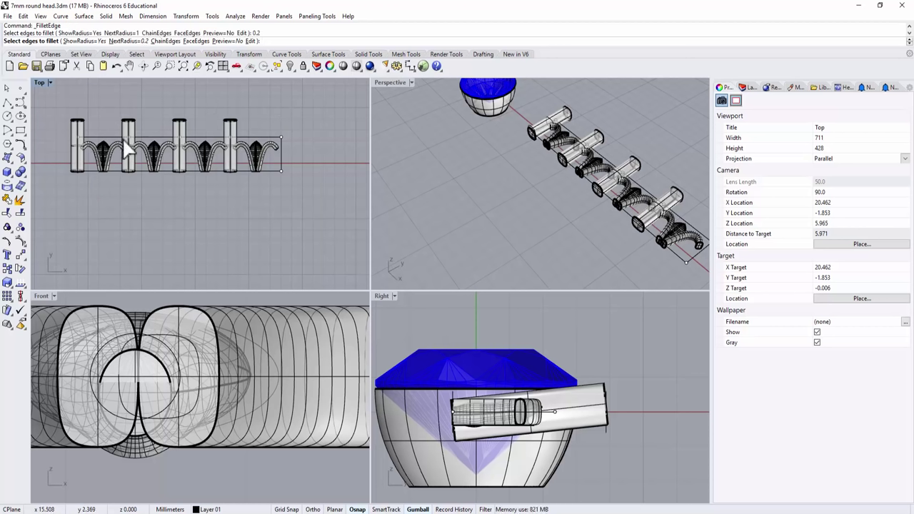
left_click_drag(70, 104, 278, 124)
key("Return")
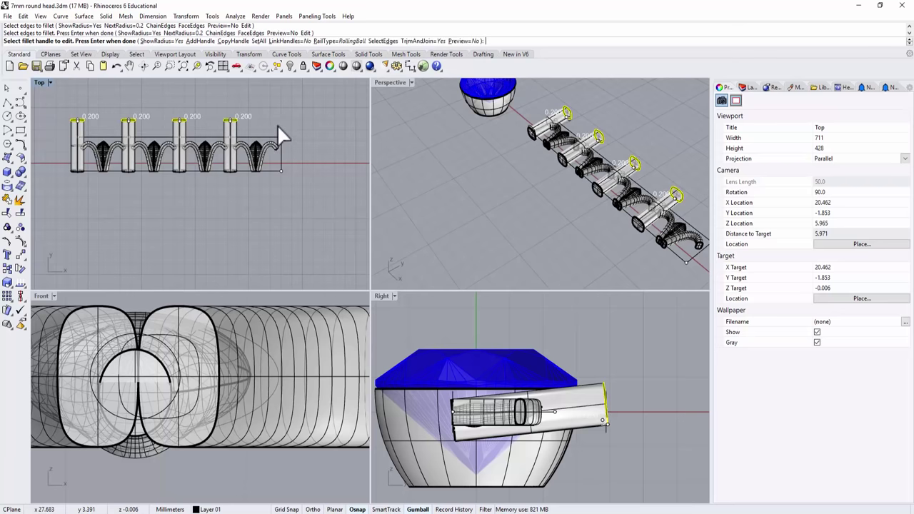
right_click_drag(516, 142, 611, 202)
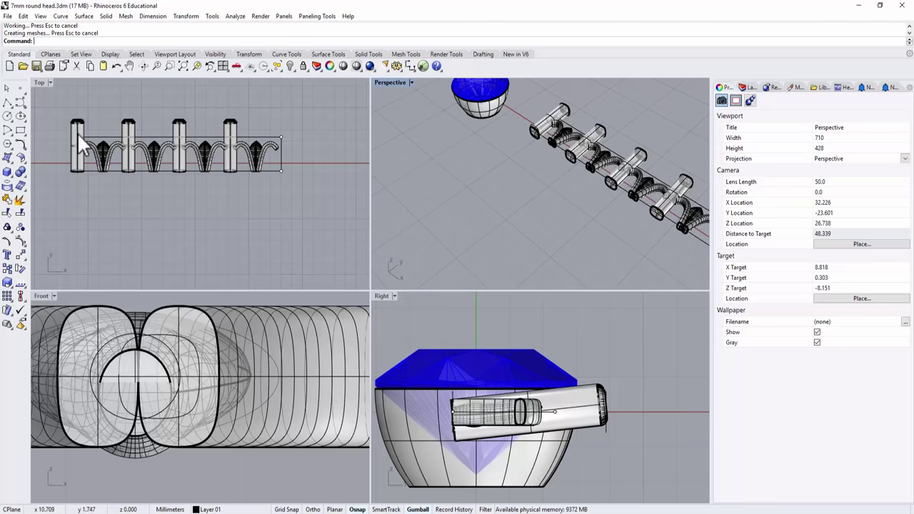
Create a rectangular plane surface in the Top view between the opposite corners of the guide rectangle behind the prongs and leaves.
double_click(41, 82)
scroll(263, 174, "down", 3)
right_click_drag(263, 174, 293, 160)
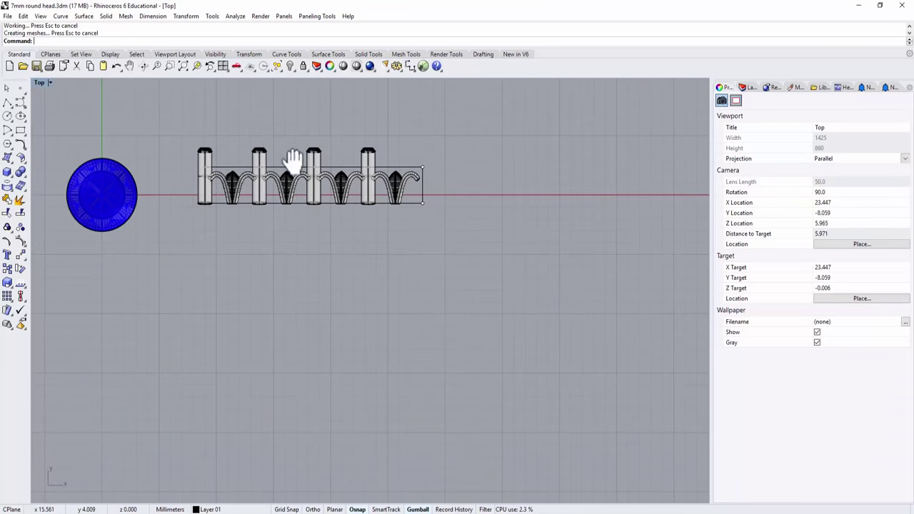
left_click(9, 158)
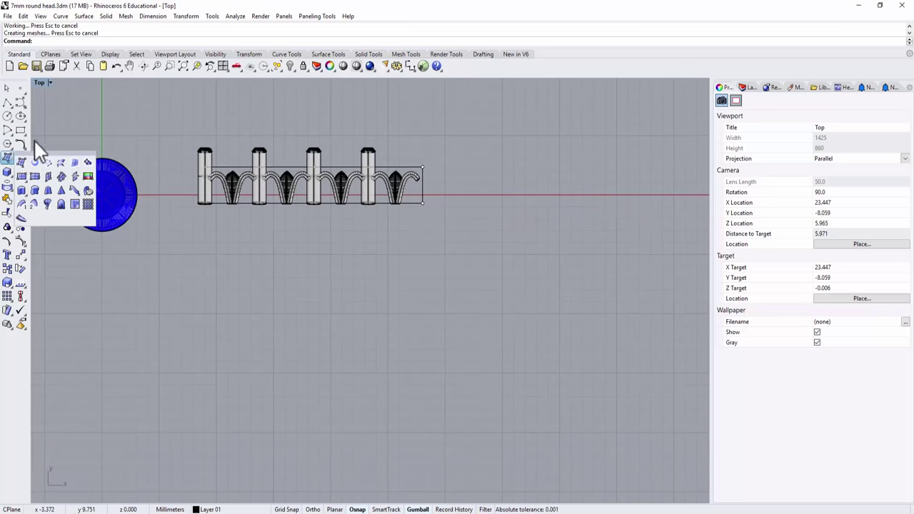
left_click(22, 177)
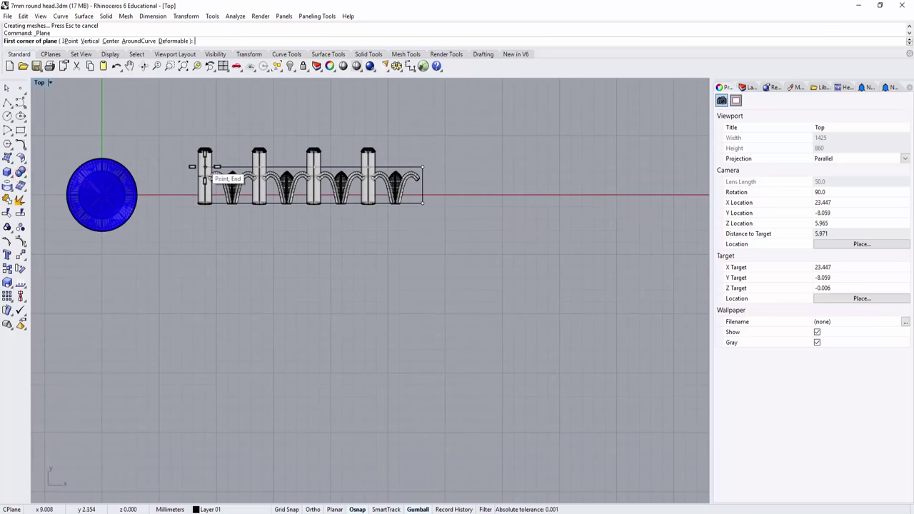
left_click(204, 167)
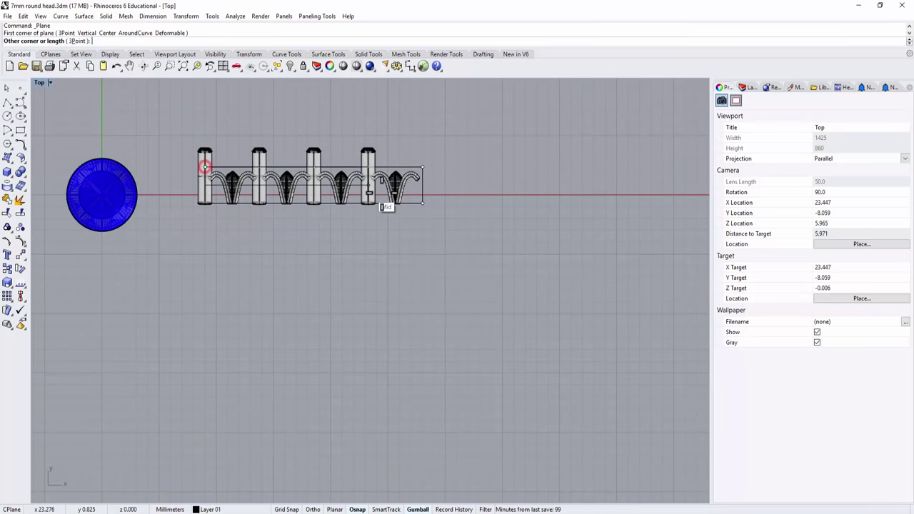
left_click(424, 202)
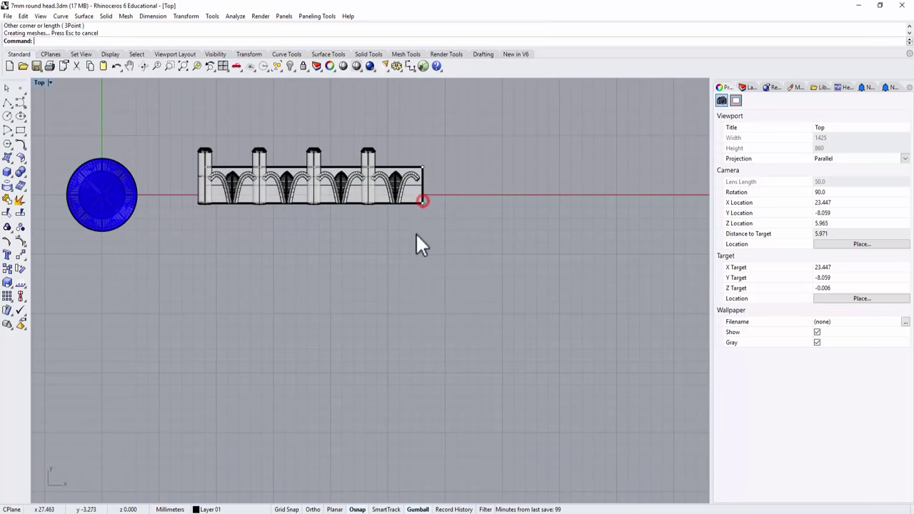
left_click(206, 117)
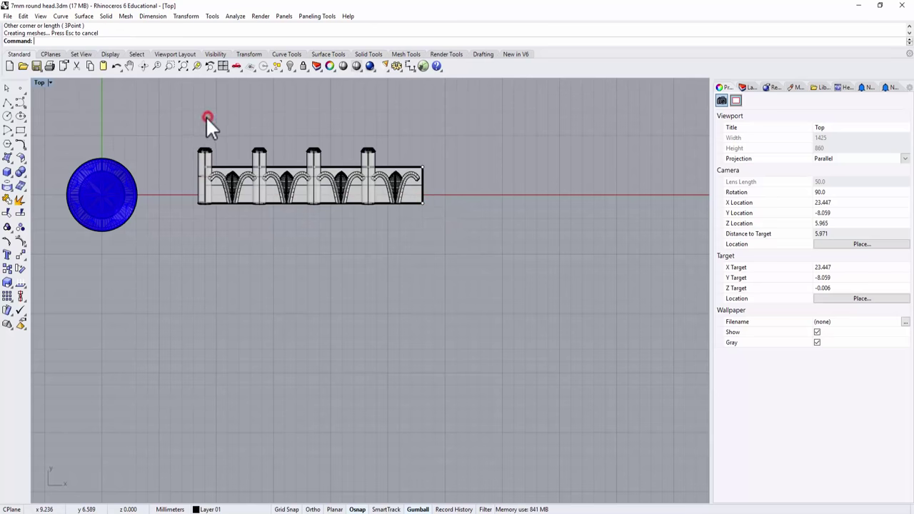
Turn on history recording and view the flat prong strip and the cup-shaped target surface together in the Perspective view.
double_click(36, 80)
double_click(393, 83)
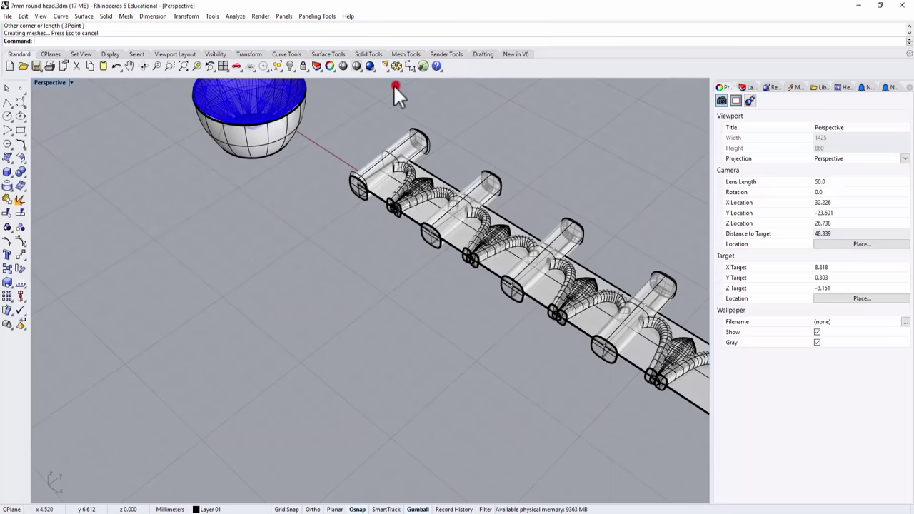
right_click_drag(397, 92, 523, 292)
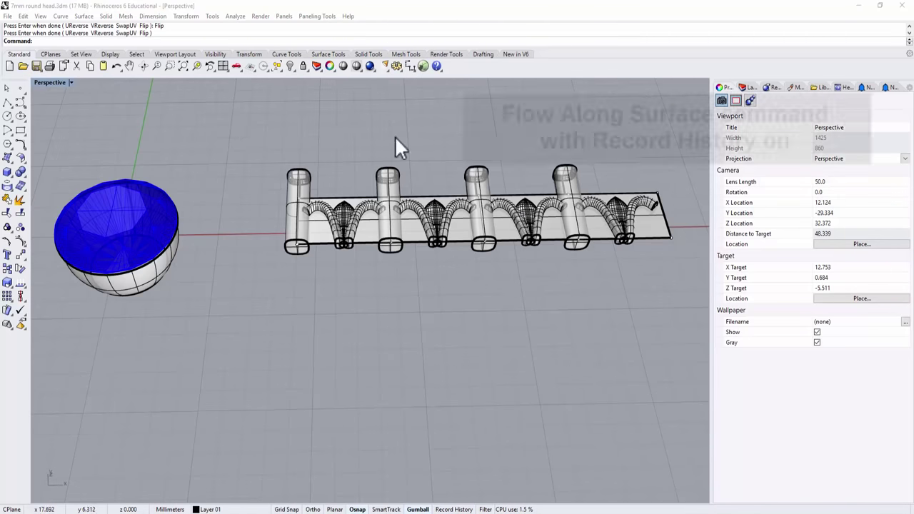
left_click(457, 509)
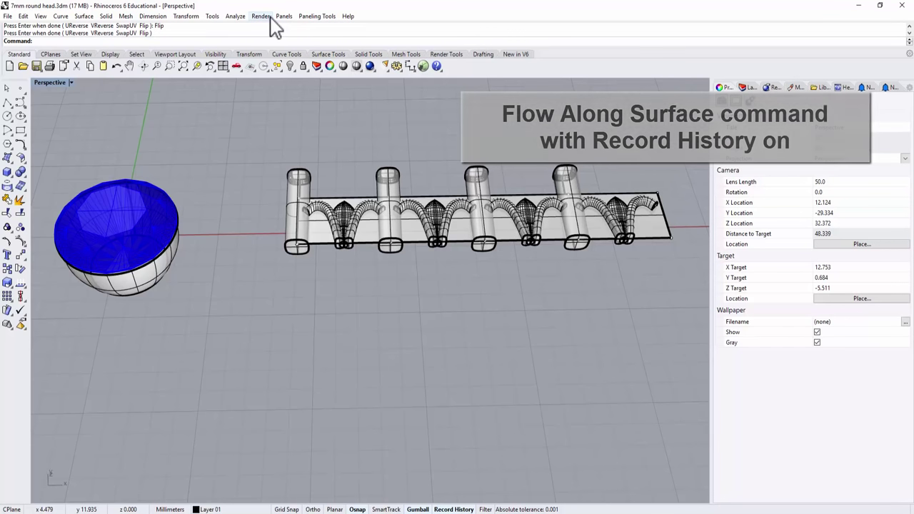
Flow all prongs, leaves and arms along surface from the rectangular base plane onto the cup-shaped surface around the stone, matching corners.
left_click(187, 16)
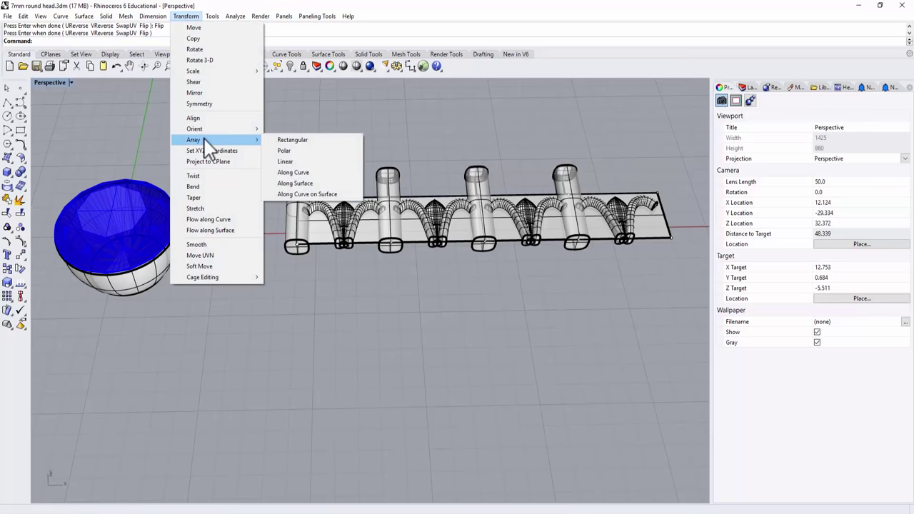
left_click(218, 233)
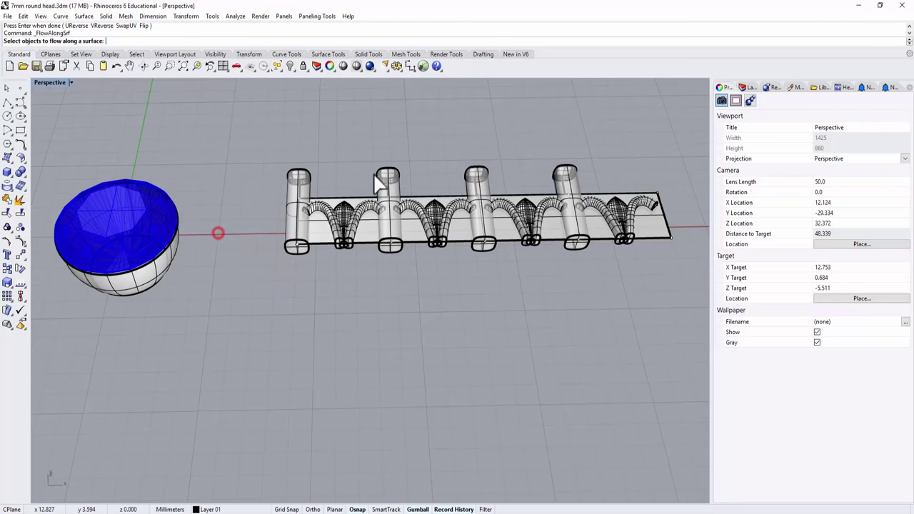
left_click_drag(529, 224, 662, 268)
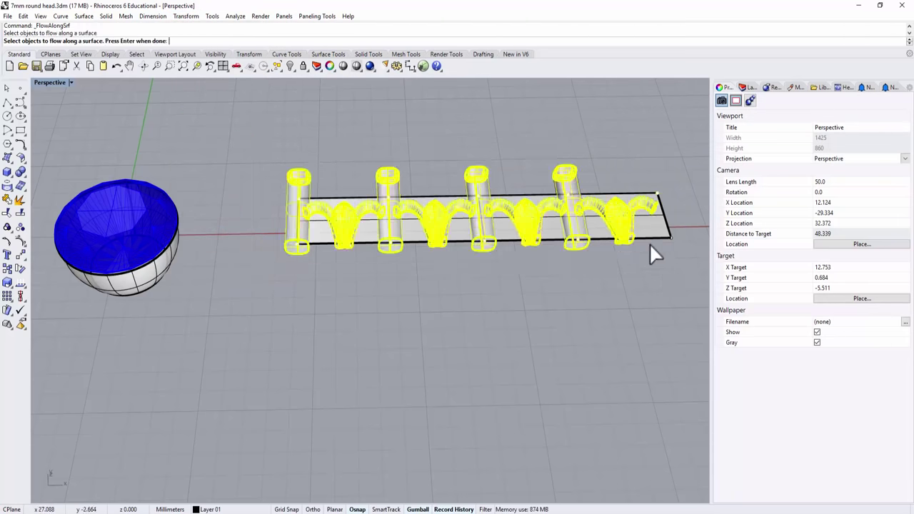
key("Return")
right_click_drag(280, 242, 269, 172)
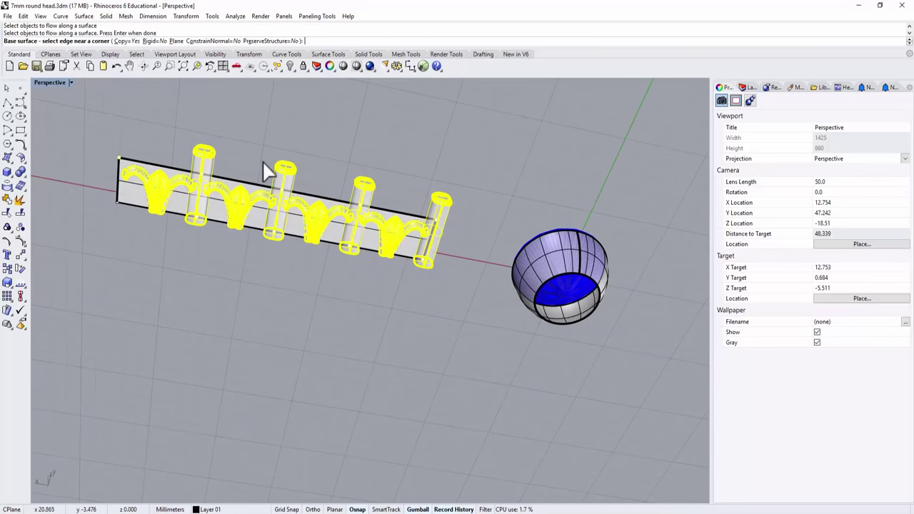
scroll(135, 179, "up", 5)
left_click(113, 153)
scroll(490, 241, "down", 5)
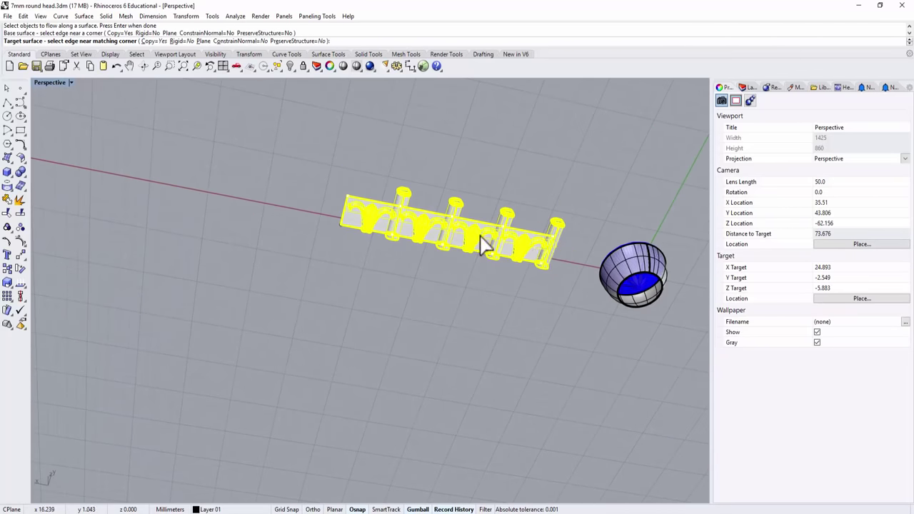
right_click_drag(490, 241, 557, 285)
right_click_drag(653, 227, 493, 328)
scroll(480, 332, "up", 5)
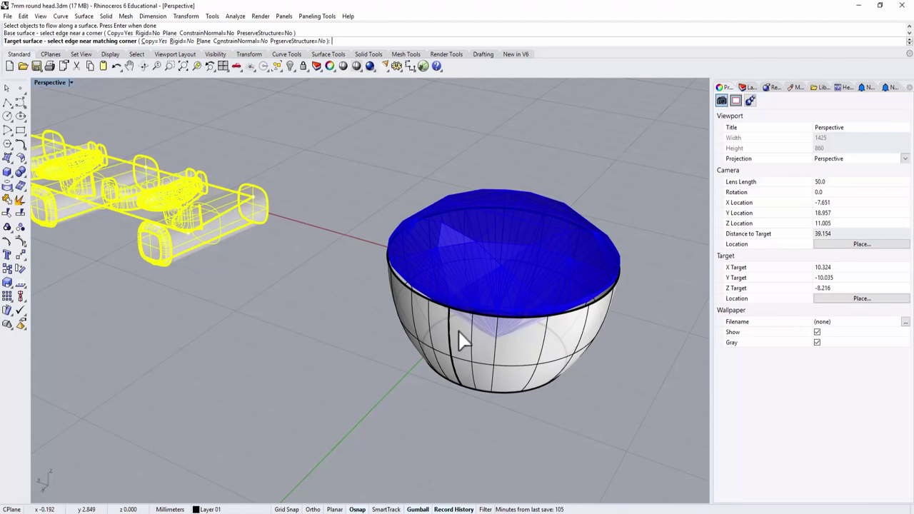
left_click(460, 341)
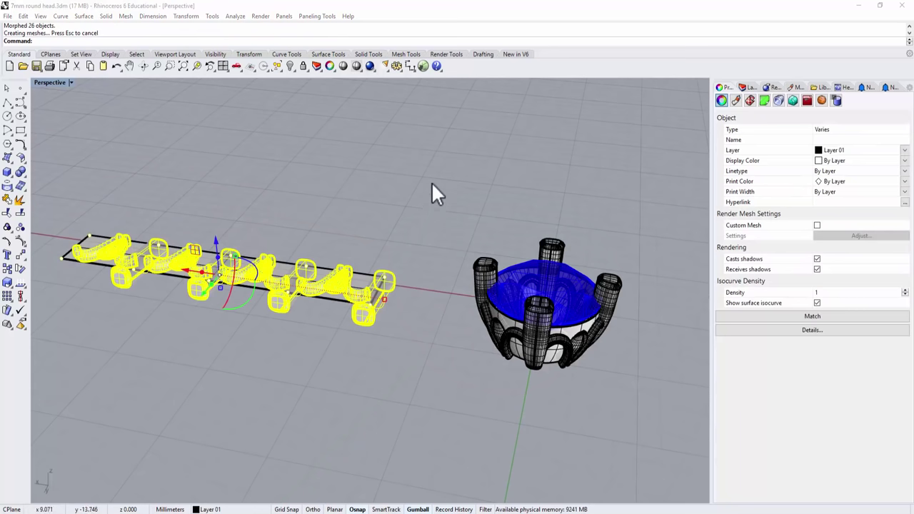
left_click(432, 183)
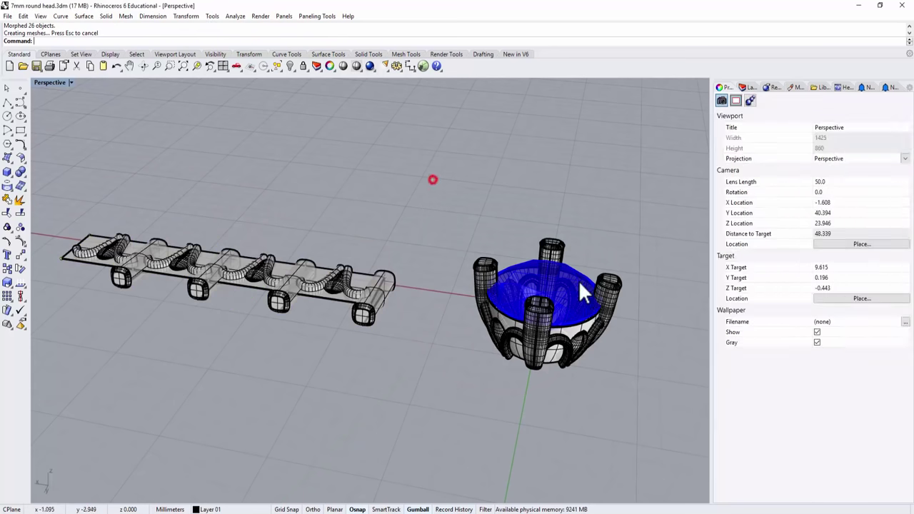
Examine the flowed prongs around the stone from above and from the side, checking how the individual prongs sit.
mouse_move(586, 290)
right_mouse_down()
mouse_move(422, 302)
mouse_move(336, 276)
mouse_move(569, 289)
mouse_move(554, 287)
right_mouse_up()
scroll(512, 300, "up", 4)
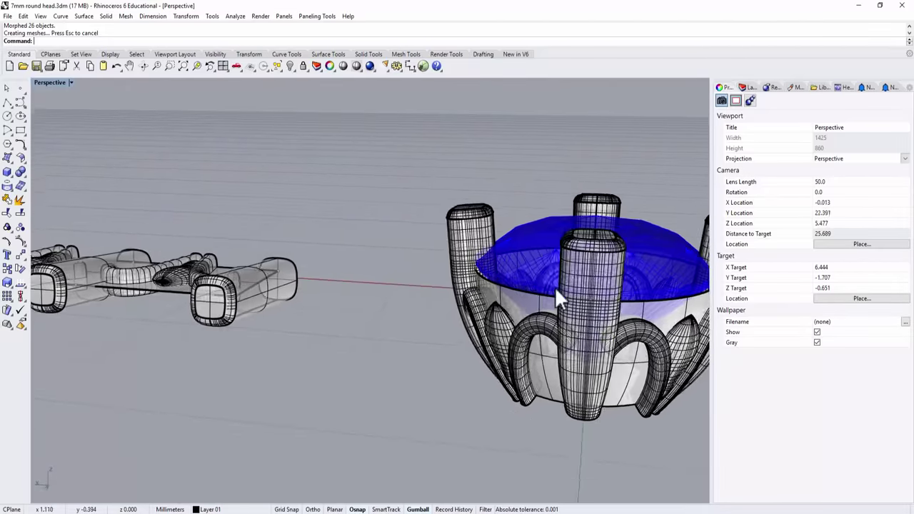
scroll(612, 295, "up", 3)
left_click(563, 210)
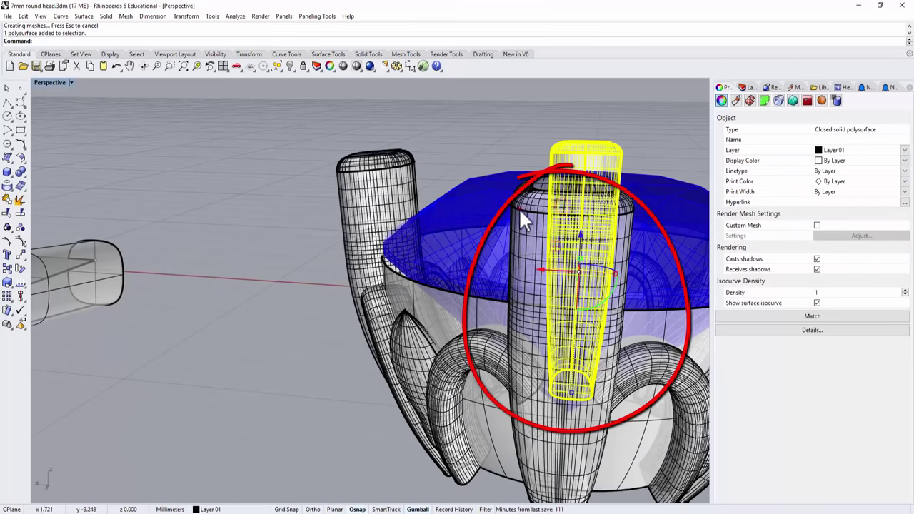
mouse_move(422, 245)
right_mouse_down()
mouse_move(402, 235)
mouse_move(375, 250)
mouse_move(391, 216)
mouse_move(465, 214)
right_mouse_up()
left_click(505, 410)
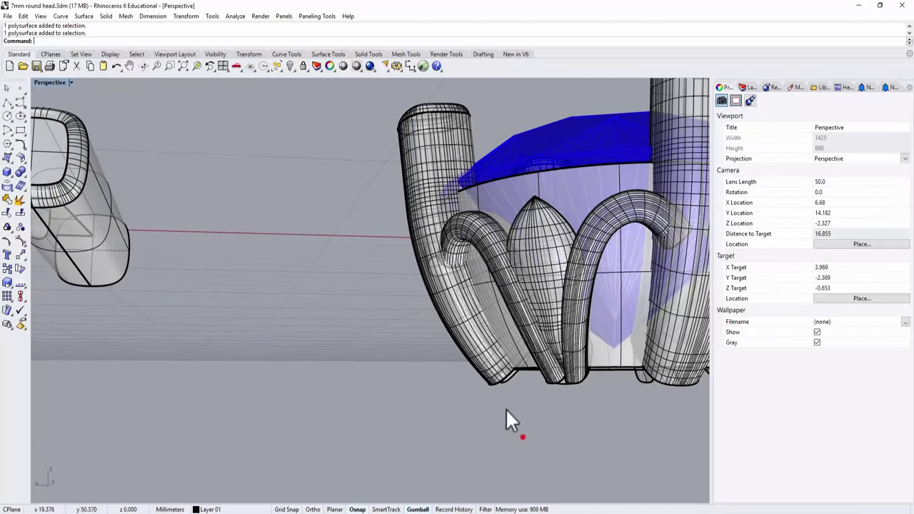
Delete the cup-shaped target surface behind the flowed prongs and arms.
scroll(418, 241, "down", 3)
right_click_drag(418, 240, 408, 265)
scroll(452, 321, "up", 5)
left_click(491, 316)
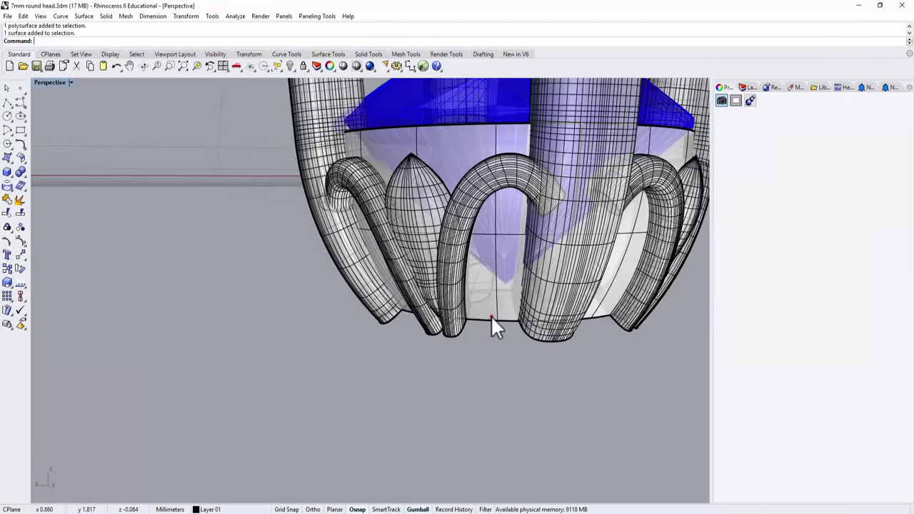
key("Delete")
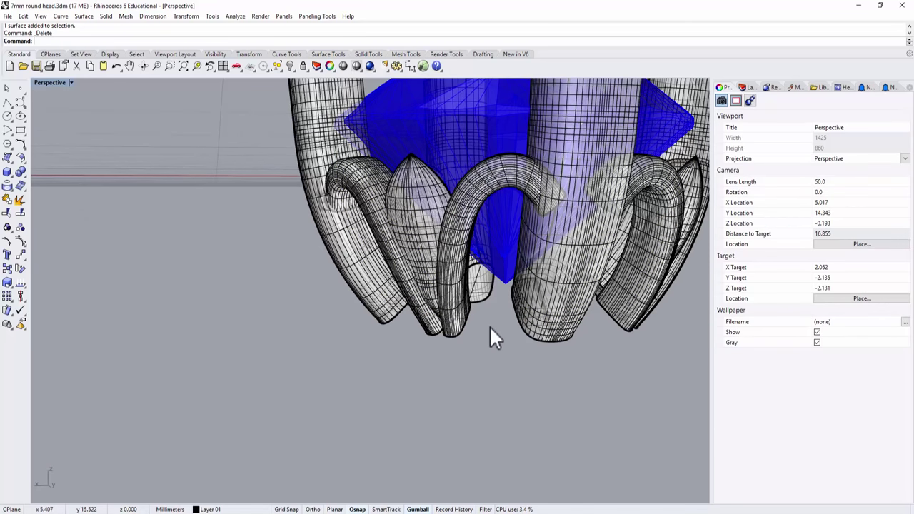
mouse_move(489, 329)
right_mouse_down()
mouse_move(493, 310)
mouse_move(490, 325)
right_mouse_up()
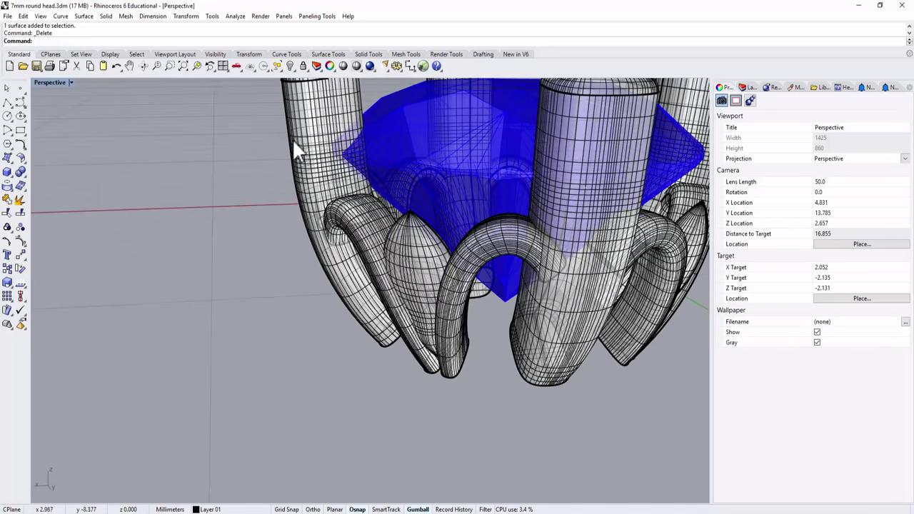
Show all hidden objects and create a closed pipe with a radius of about 0.55 mm along the base circle under the prongs.
type("Show")
key("Return")
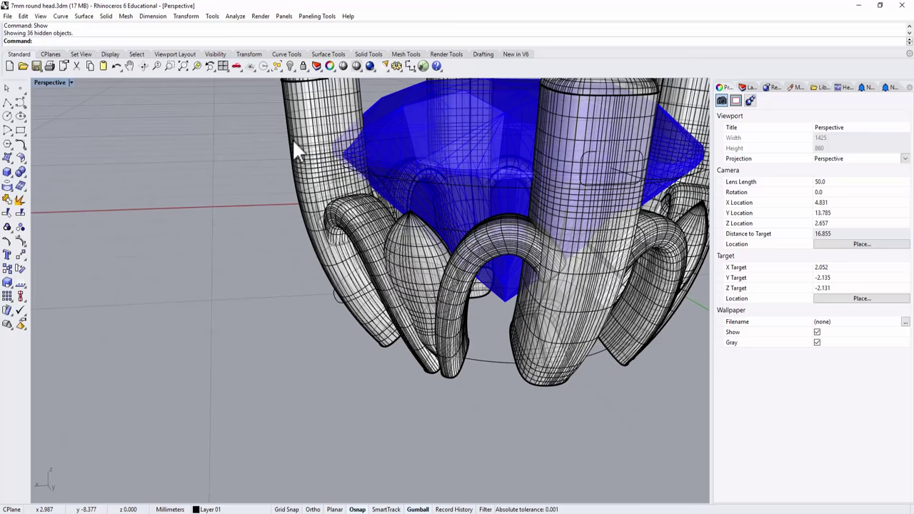
left_click(506, 364)
right_click_drag(483, 438, 537, 396)
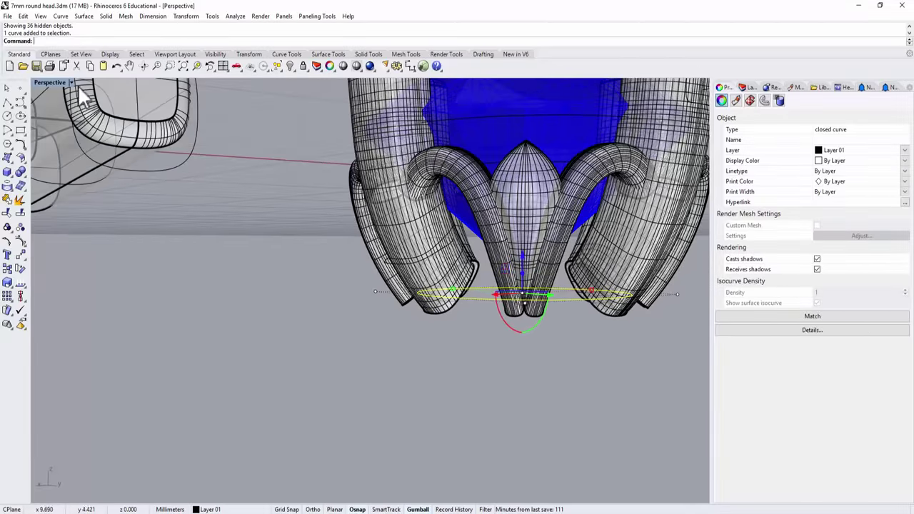
left_click(8, 174)
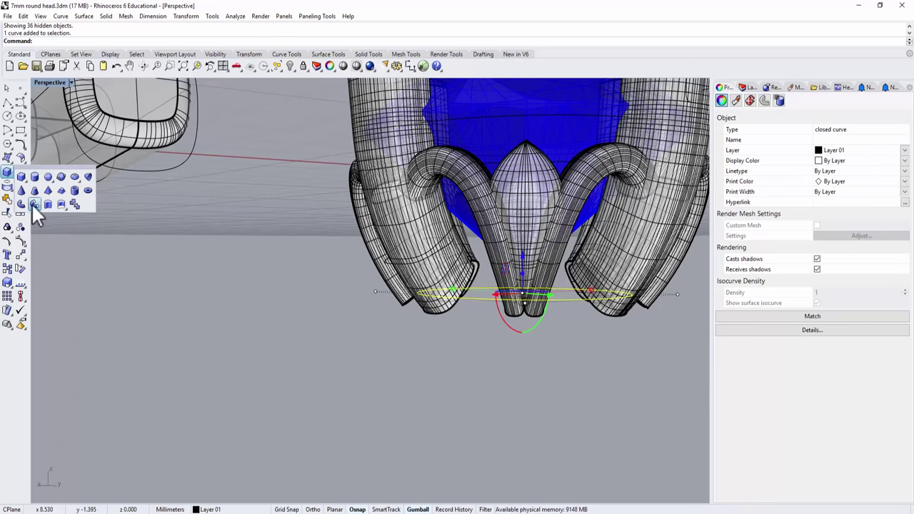
left_click(33, 205)
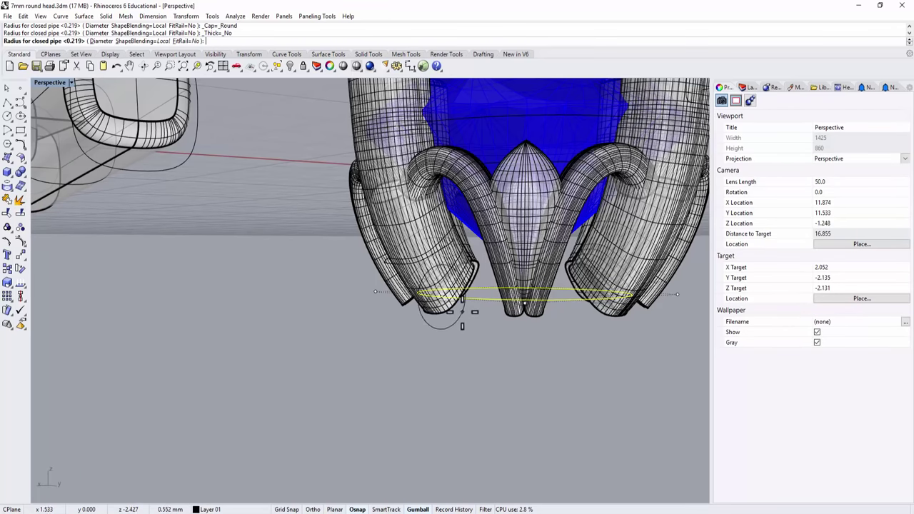
left_click(462, 312)
key("Return")
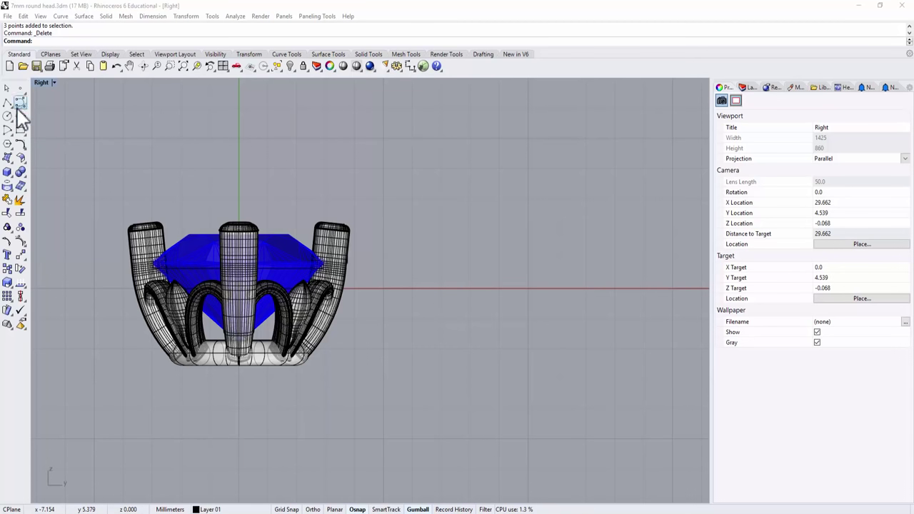
Draw a semicircular arc beside the head in the Right view, opening toward the prongs, as the bail's loop.
left_click(9, 144)
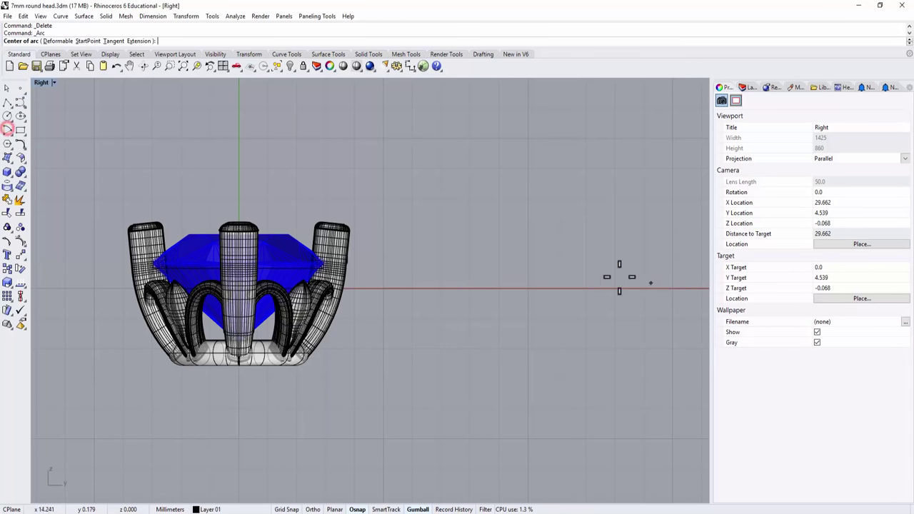
left_click(472, 311)
left_click(472, 258)
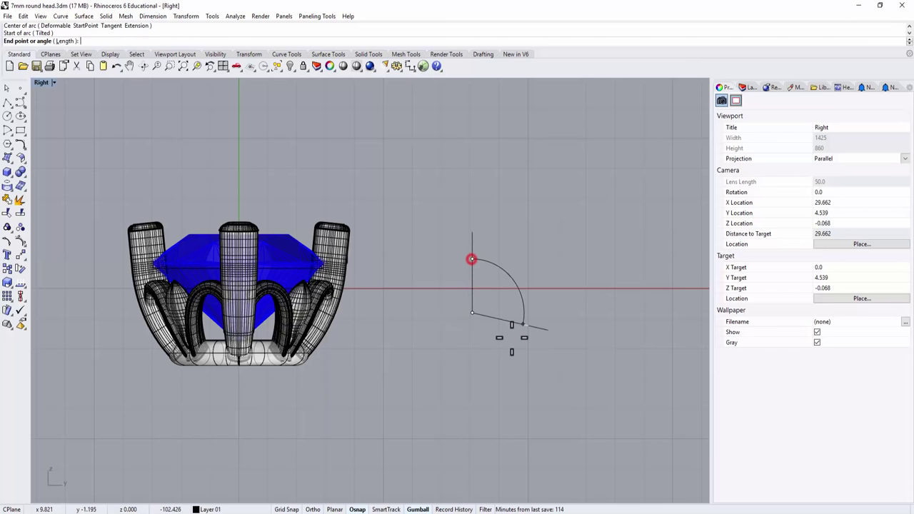
key("shift")
left_click(480, 354)
right_click_drag(440, 296, 454, 287)
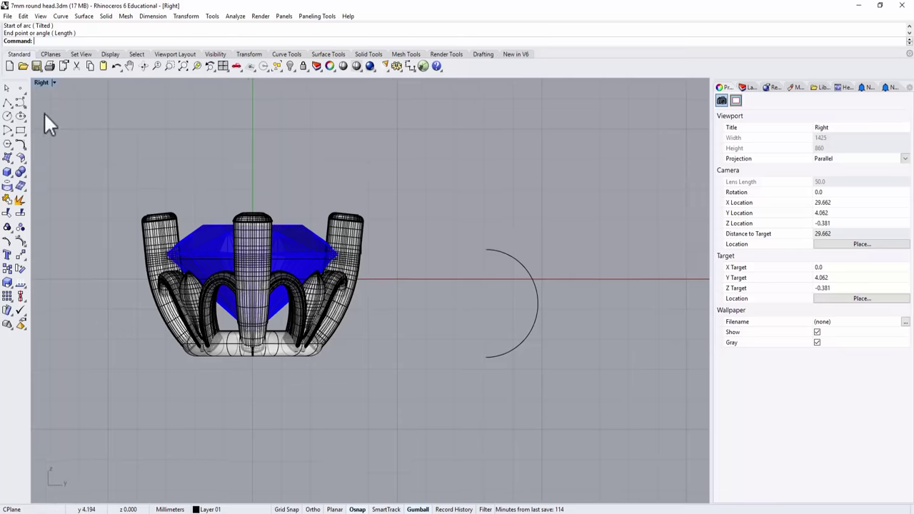
Draw a horizontal polyline segment about 0.45 mm long from just outside the outer prong into its side.
left_click(17, 114)
scroll(379, 297, "up", 2)
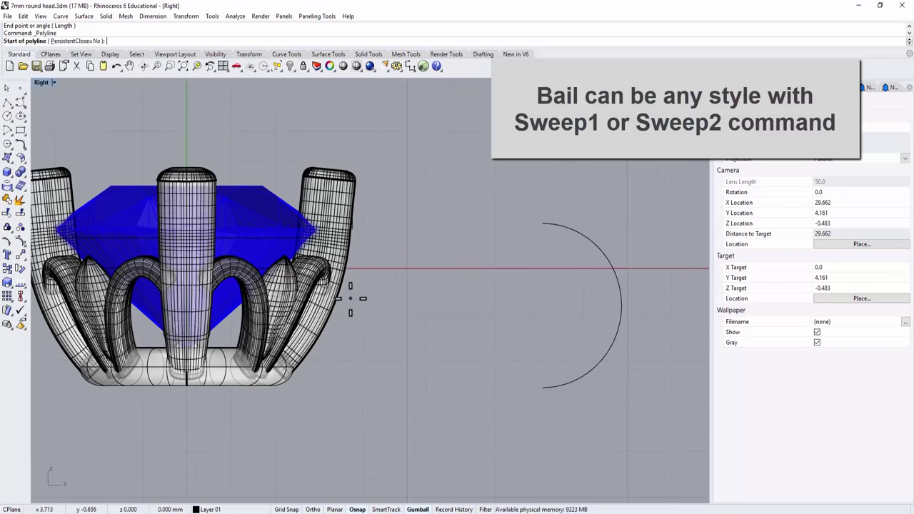
left_click(348, 298)
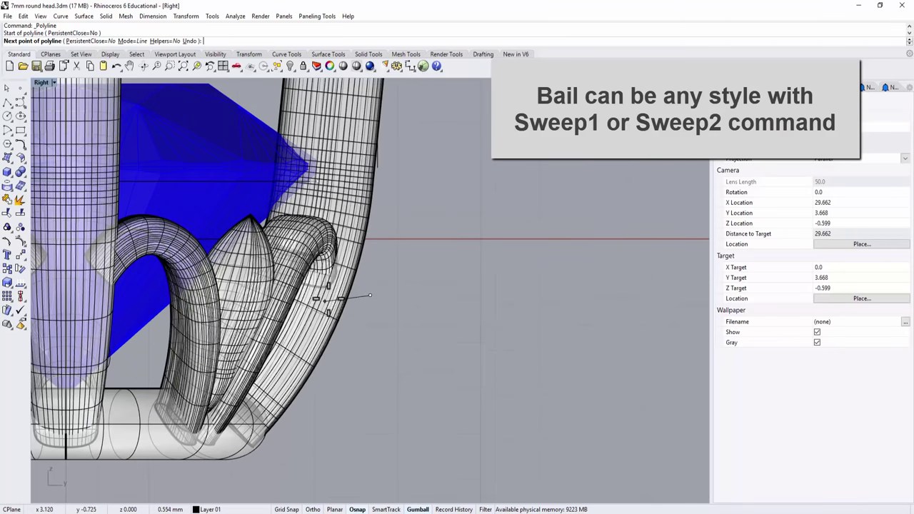
scroll(335, 296, "up", 2)
scroll(331, 295, "up", 3)
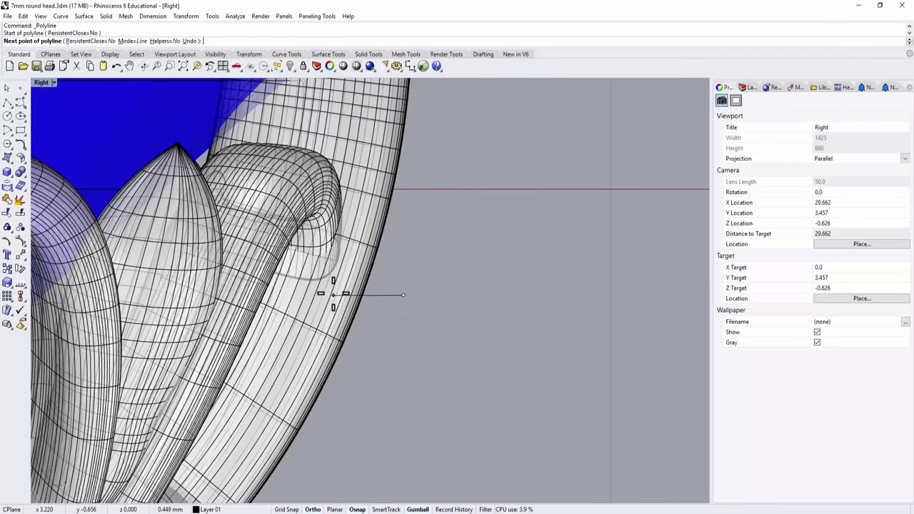
left_click(334, 294)
key("Return")
scroll(401, 315, "down", 6)
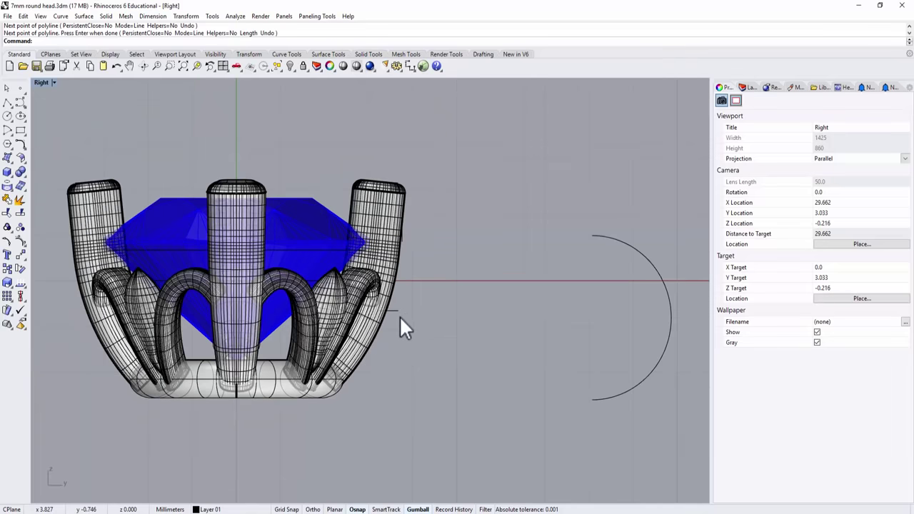
Blend the outer end of the short line at the prong with the upper end of the semicircular arc.
right_click_drag(400, 318, 370, 311)
left_click(20, 143)
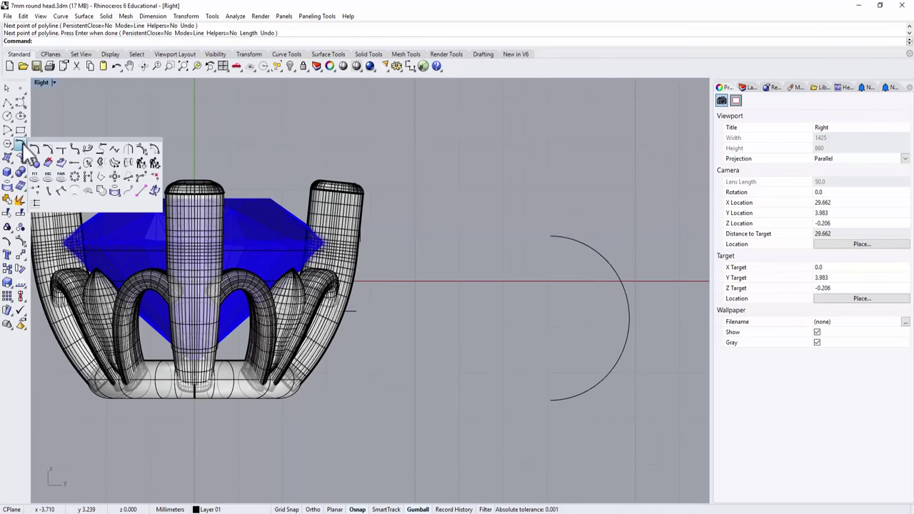
left_click(87, 149)
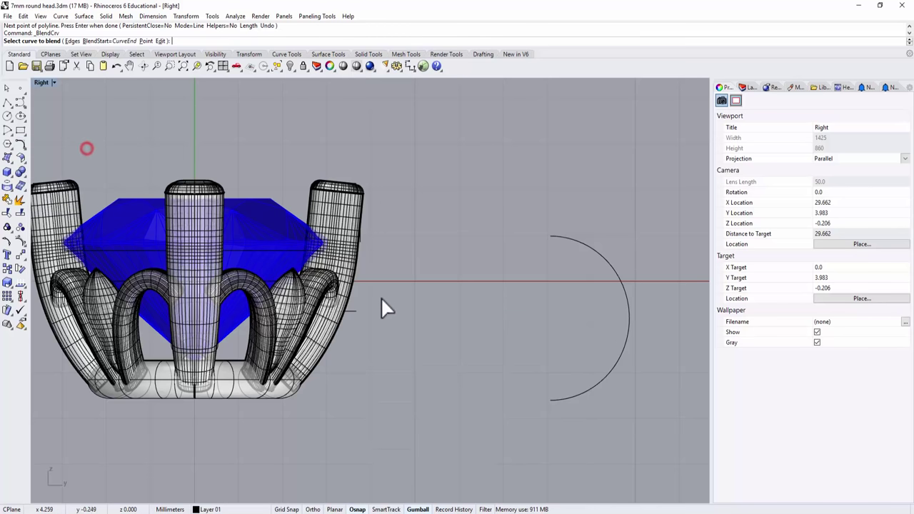
left_click(355, 310)
left_click(547, 236)
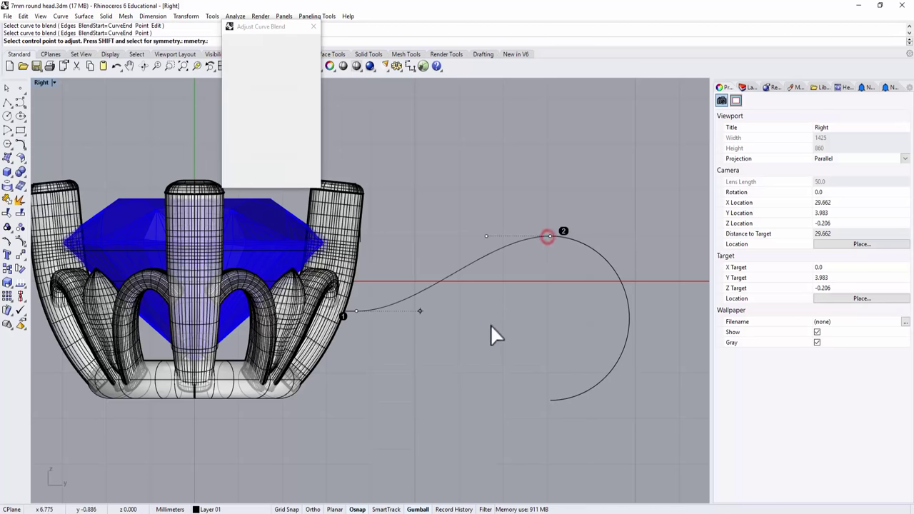
left_click(241, 178)
right_click_drag(506, 262, 467, 251)
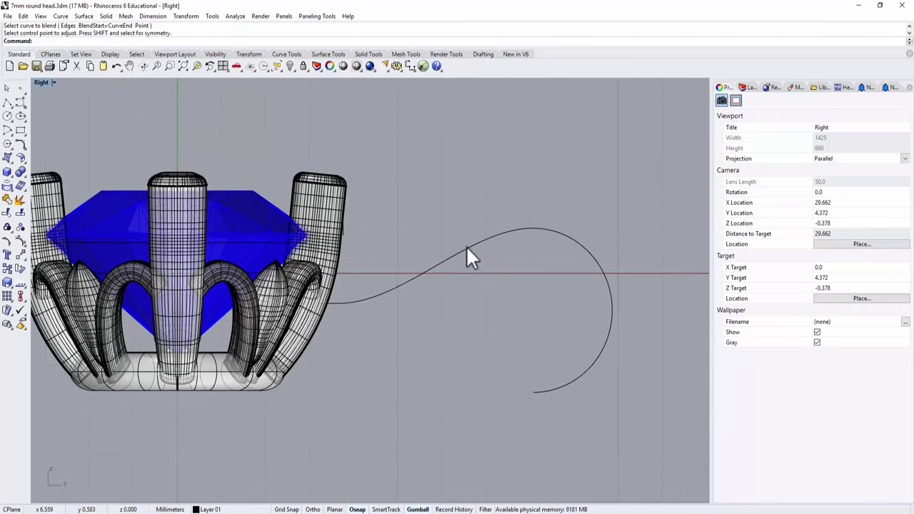
Split the bail curve at the outermost quadrant point of its arc and delete the lower portion.
left_click(466, 246)
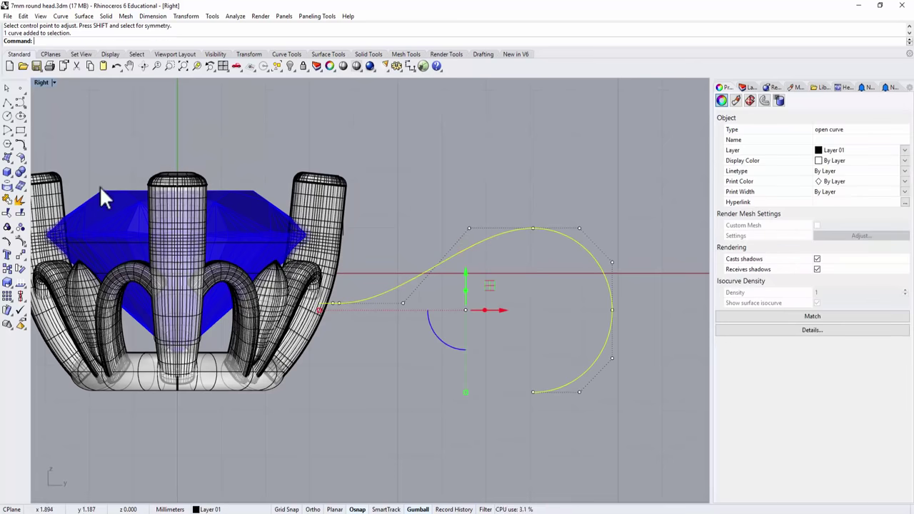
left_click(21, 214)
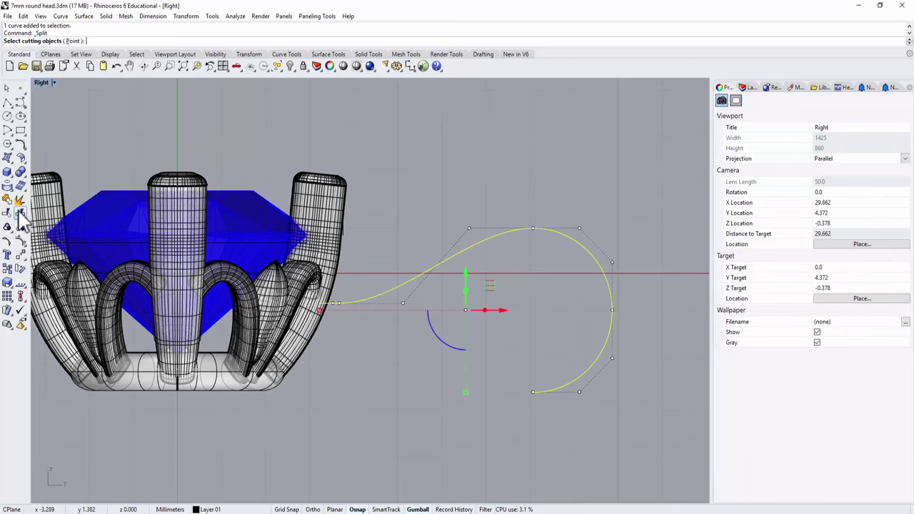
left_click(72, 41)
left_click(614, 311)
key("Return")
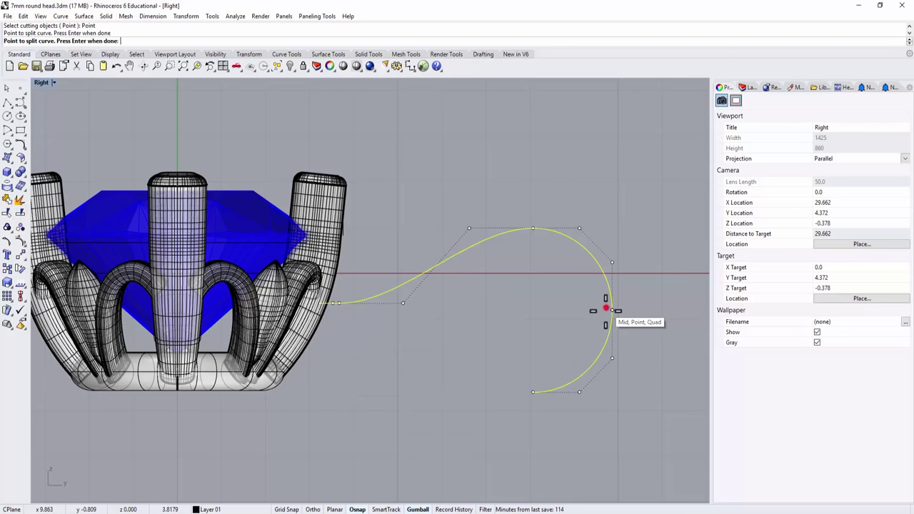
key("Escape")
left_click(591, 365)
key("Delete")
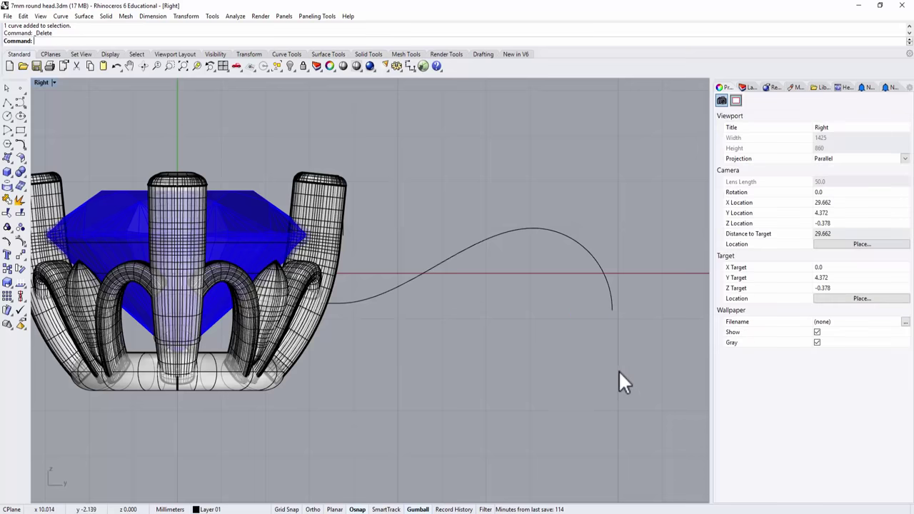
Move the bail curve outward along the Y axis in the Top view, clear of the stone head.
right_click_drag(509, 294, 498, 277)
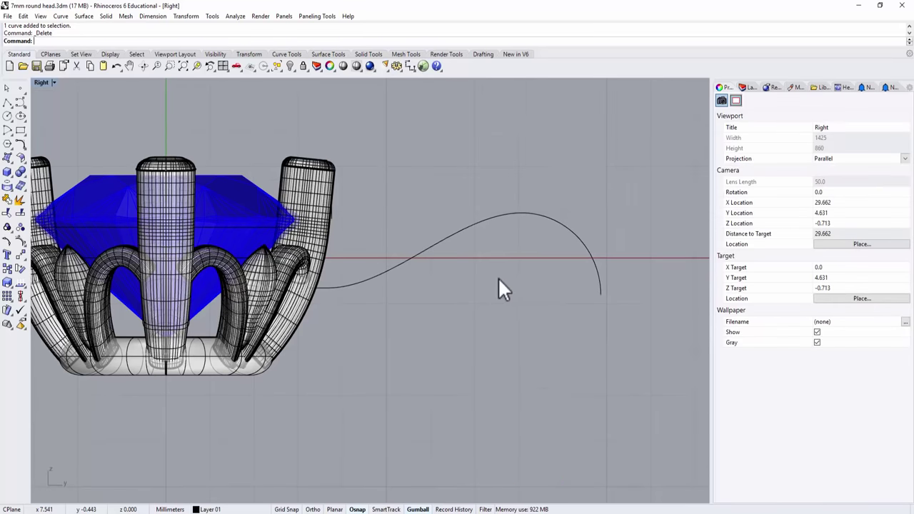
double_click(39, 82)
scroll(107, 138, "down", 2)
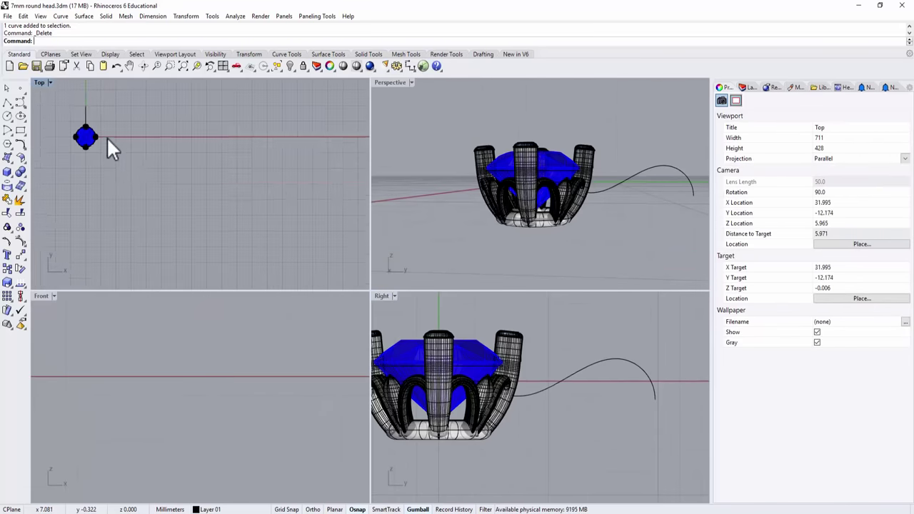
right_click_drag(107, 137, 114, 200)
scroll(92, 167, "up", 2)
left_click(92, 171)
right_click_drag(160, 175, 133, 193)
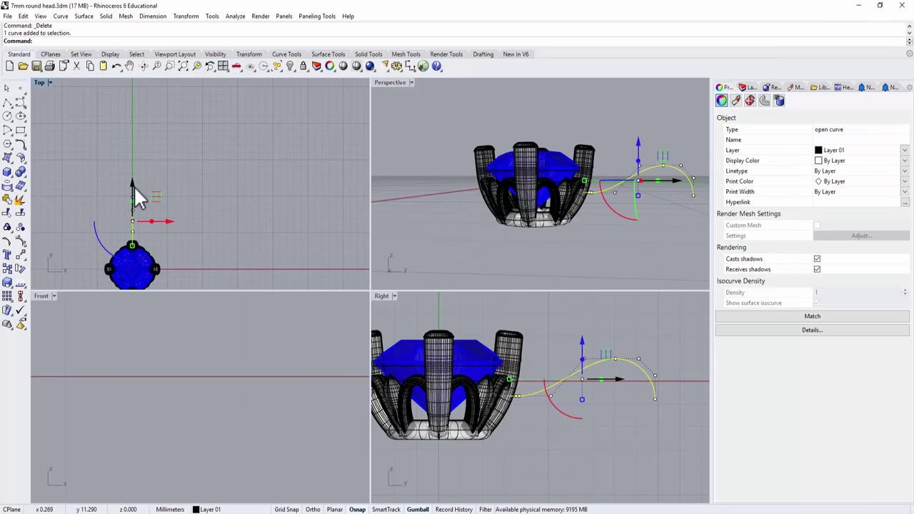
left_click_drag(132, 167, 138, 157)
left_click(212, 167)
right_click_drag(160, 177, 182, 148)
Draw a small upright center-based rectangle about 0.8 mm wide at the curve's end nearest the head.
left_click(22, 132)
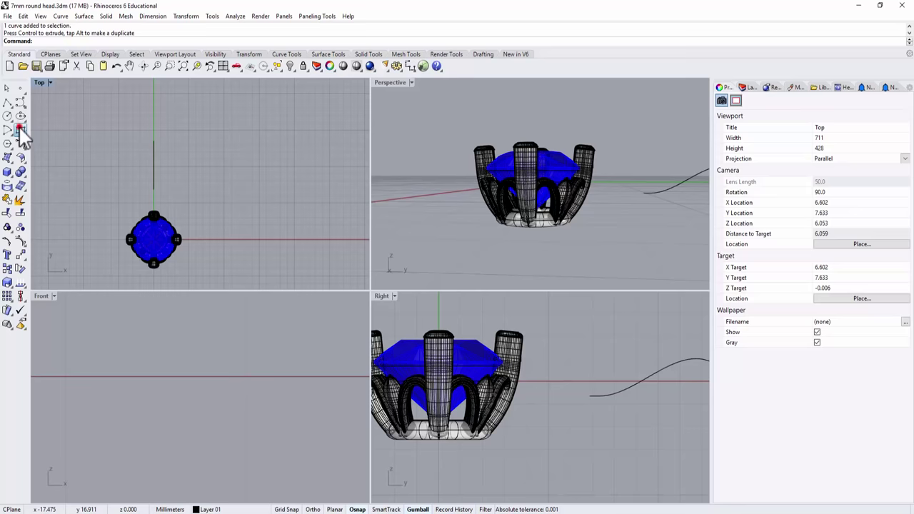
scroll(150, 204, "up", 2)
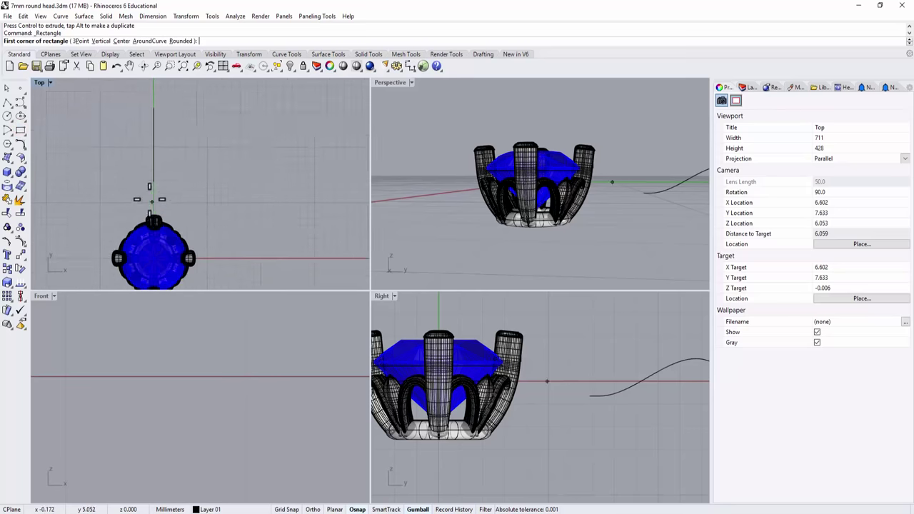
left_click(120, 41)
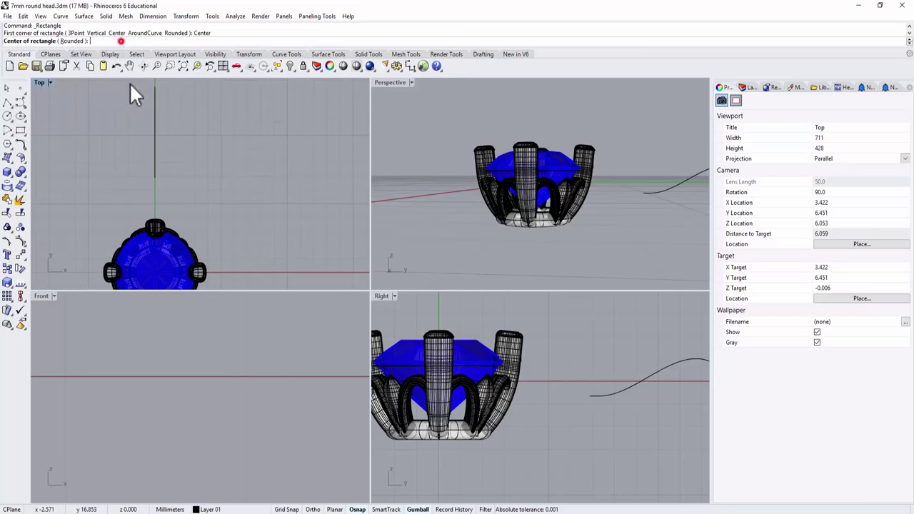
left_click(157, 174)
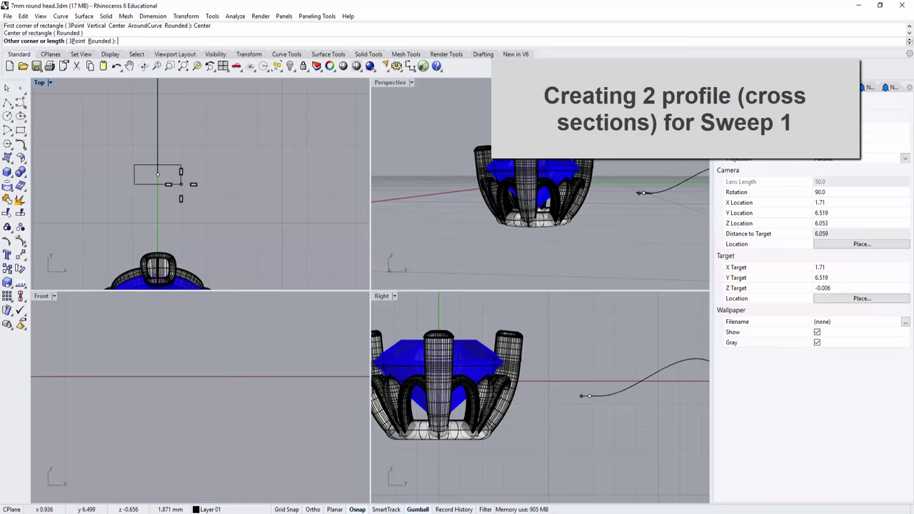
scroll(199, 383, "up", 5)
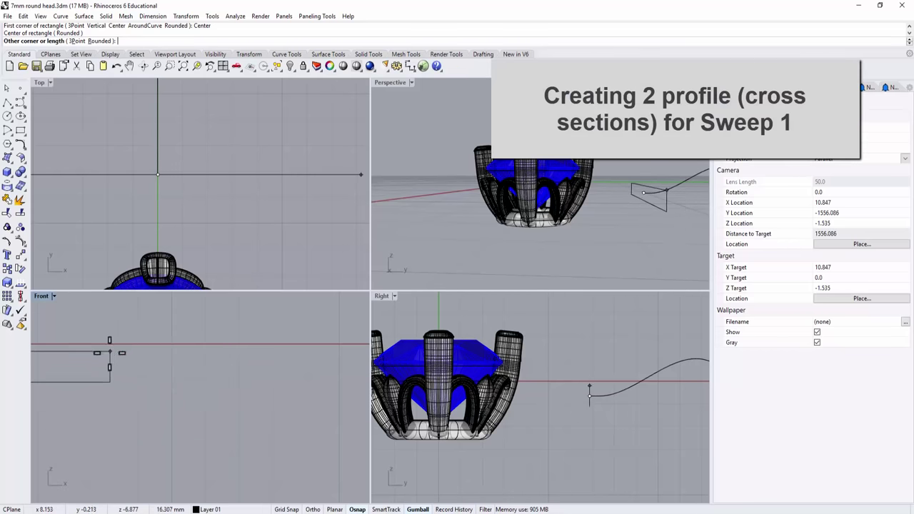
right_click_drag(199, 383, 204, 378)
scroll(192, 386, "up", 6)
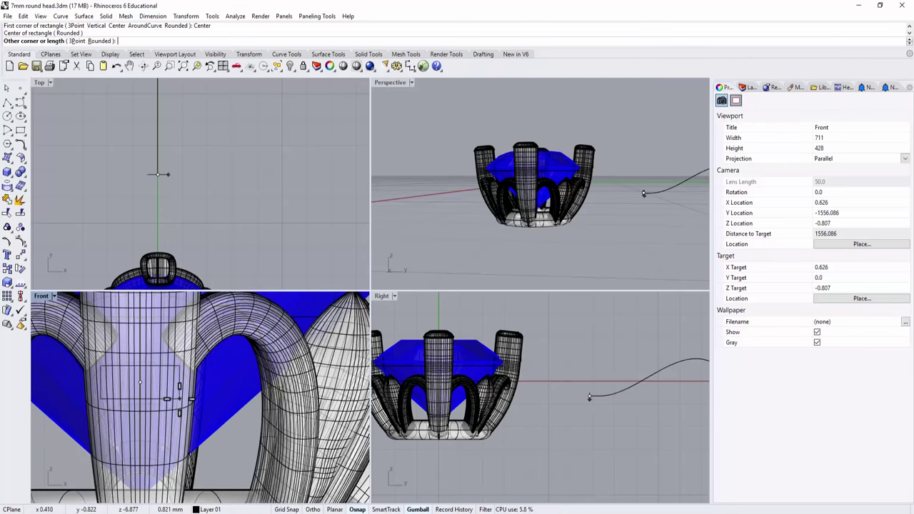
left_click(179, 399)
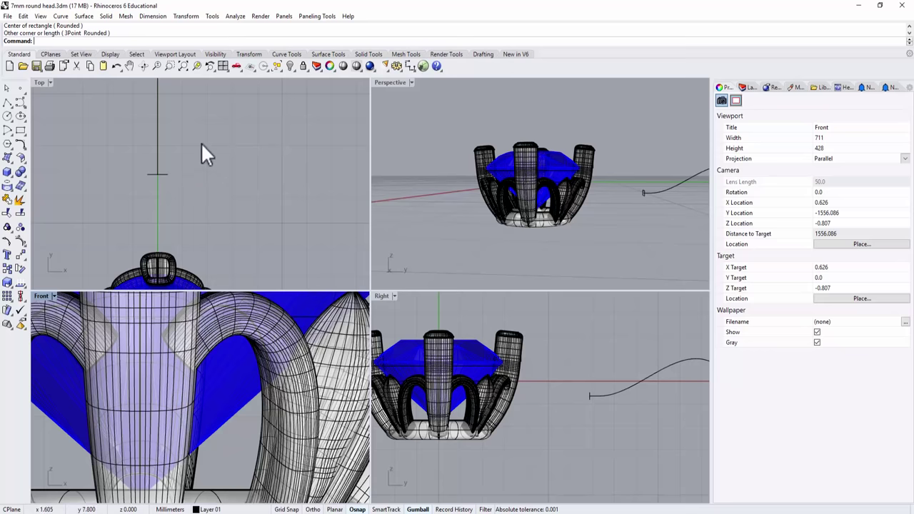
Draw a flat center-based rectangle about 2.5 mm wide at the outer end of the bail curve.
right_click_drag(201, 152, 202, 180)
right_click_drag(668, 176, 571, 194)
right_click_drag(171, 137, 187, 198)
key("Return")
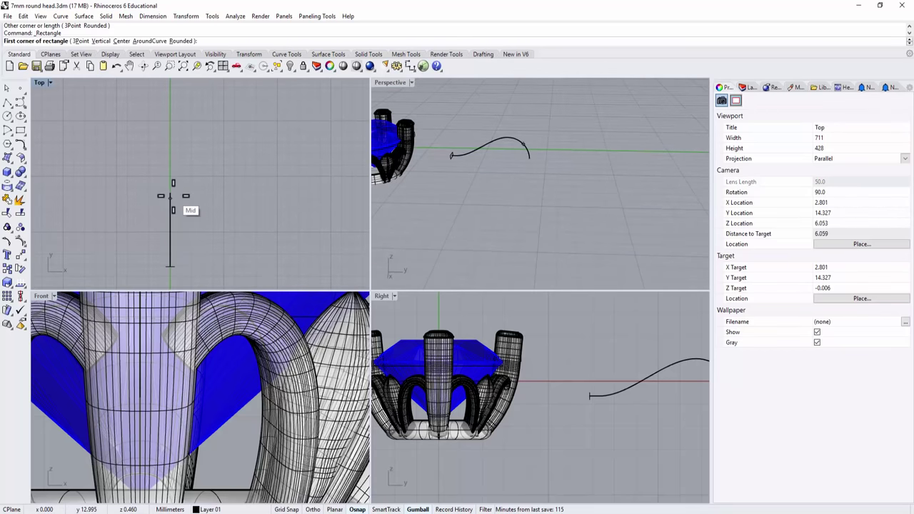
left_click(119, 40)
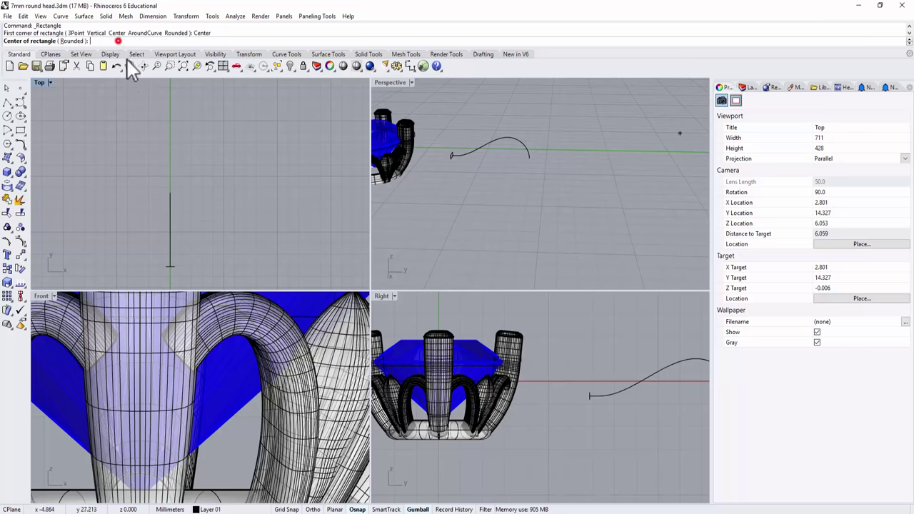
left_click(174, 193)
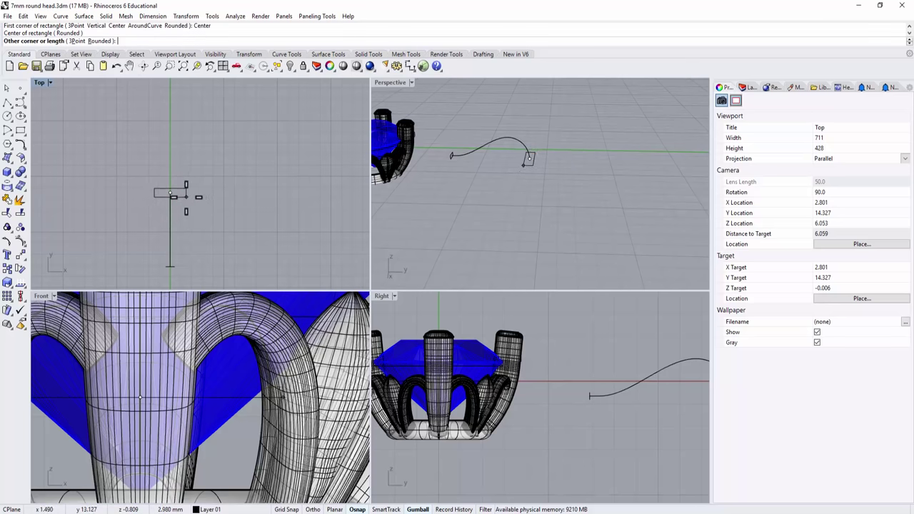
scroll(185, 198, "down", 3)
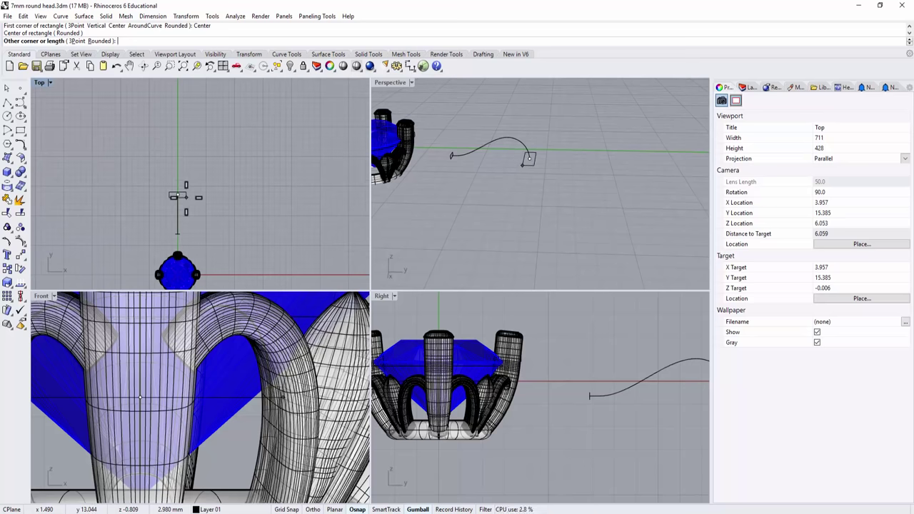
scroll(174, 195, "up", 1)
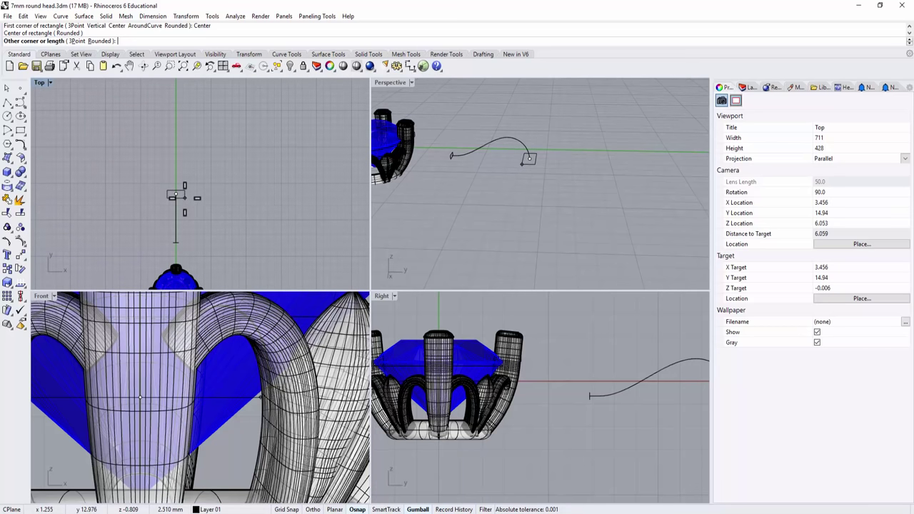
left_click(184, 197)
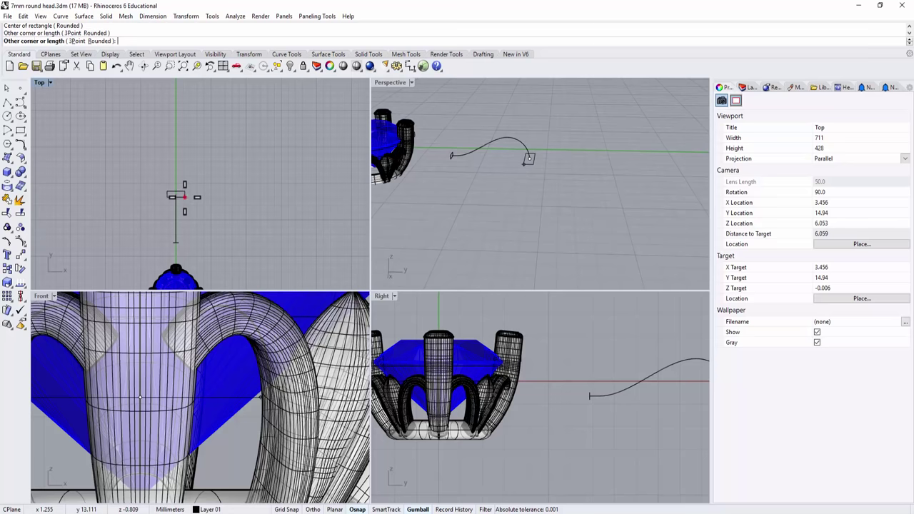
Try to fillet the larger rectangle's corners with a 0.5 mm radius in the Perspective view.
left_click(401, 80)
double_click(400, 81)
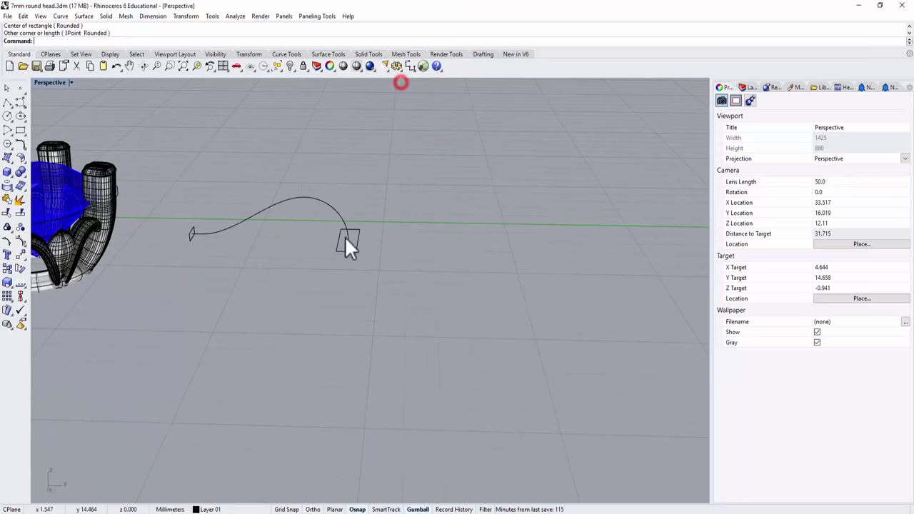
right_click_drag(345, 236, 252, 224)
left_click(20, 146)
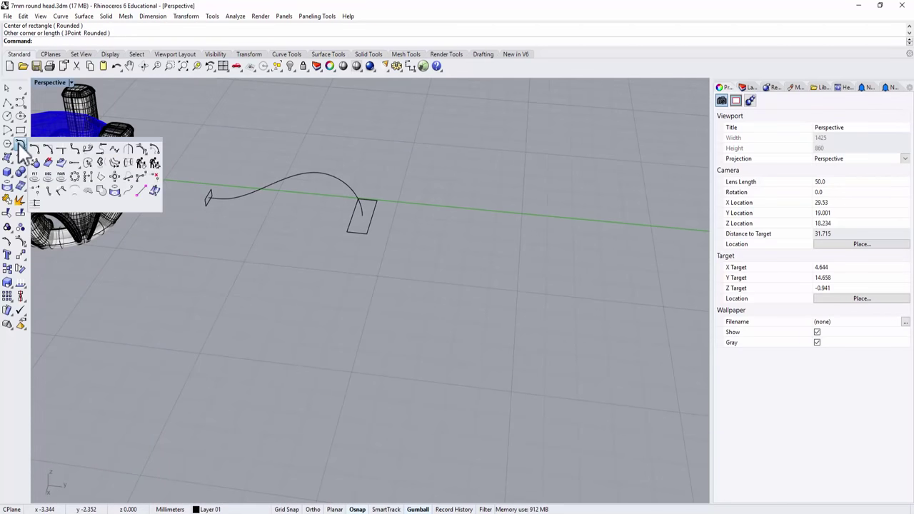
left_click(81, 158)
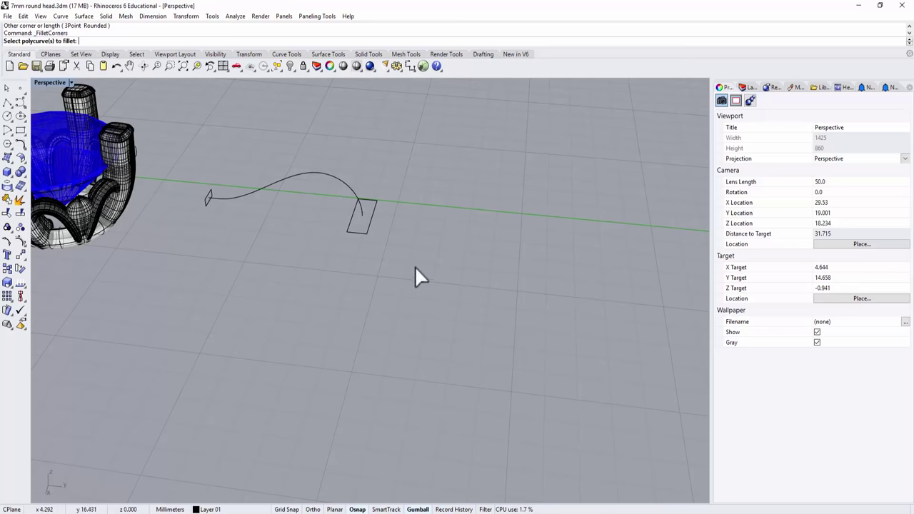
left_click(364, 233)
key("Return")
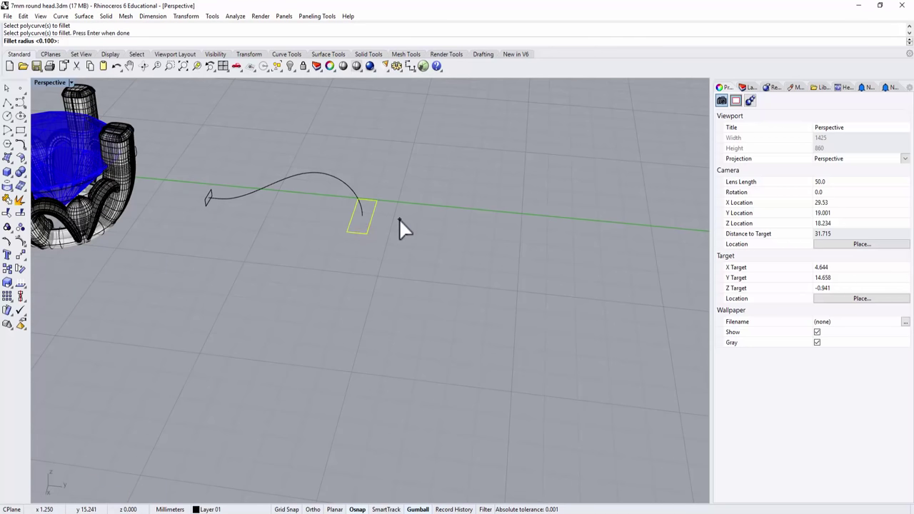
type("0.5")
key("Return")
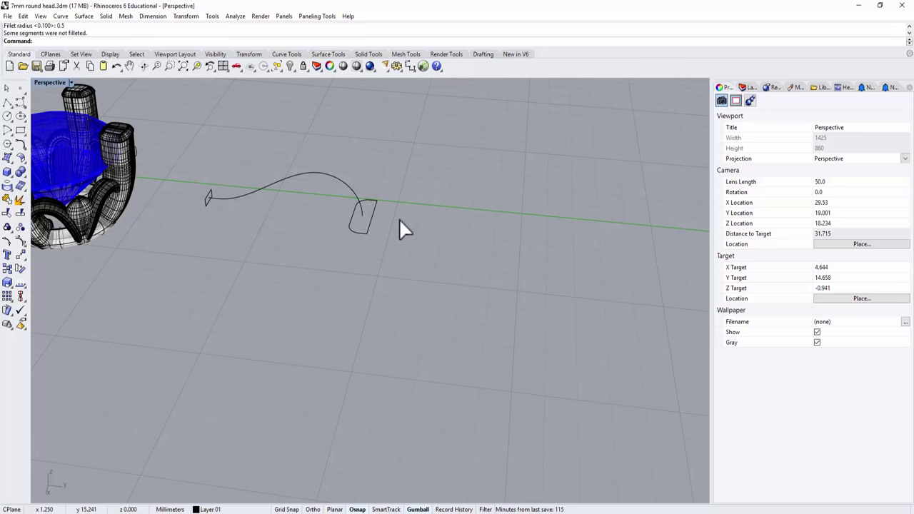
key("ctrl+z")
Fillet all corners of the larger rectangle with a 0.3 mm radius.
right_click(399, 218)
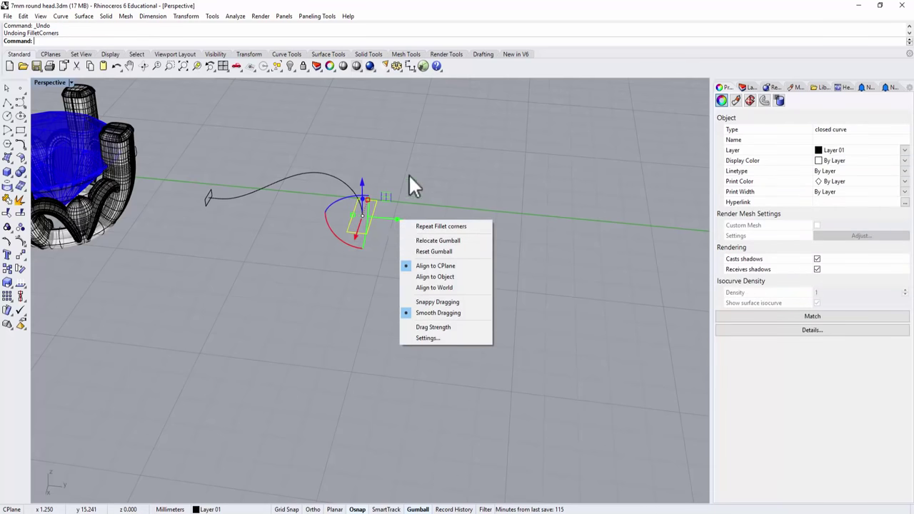
key("Return")
type("0.3")
key("Return")
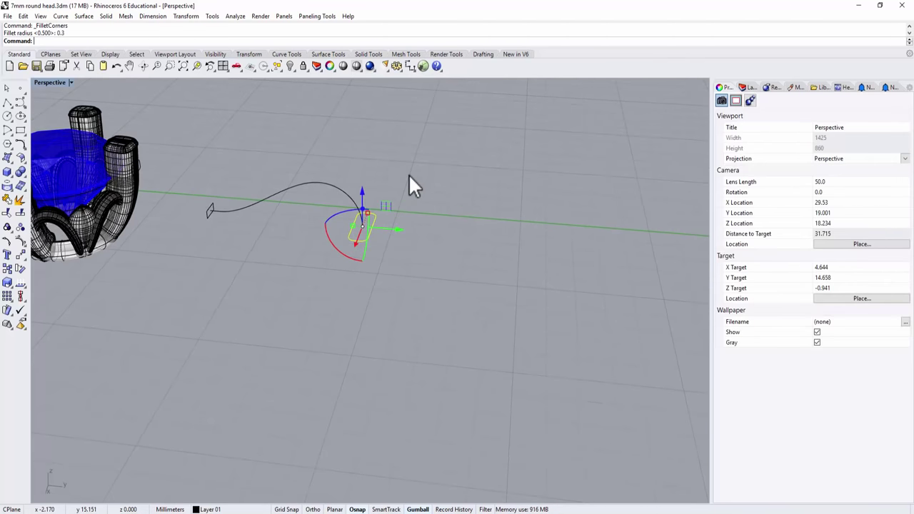
Fillet all corners of the small rectangle near the head with a 0.1 mm radius.
scroll(184, 190, "up", 5)
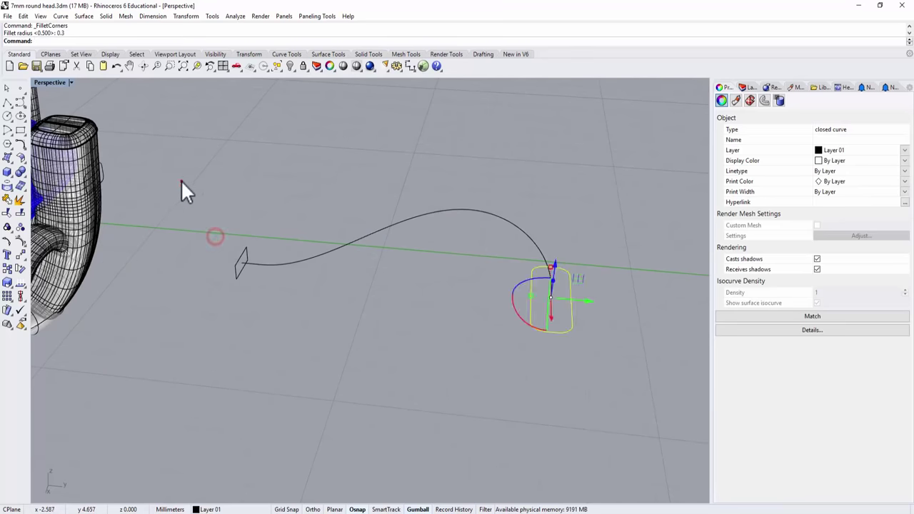
left_click(239, 261)
key("Return")
type("0")
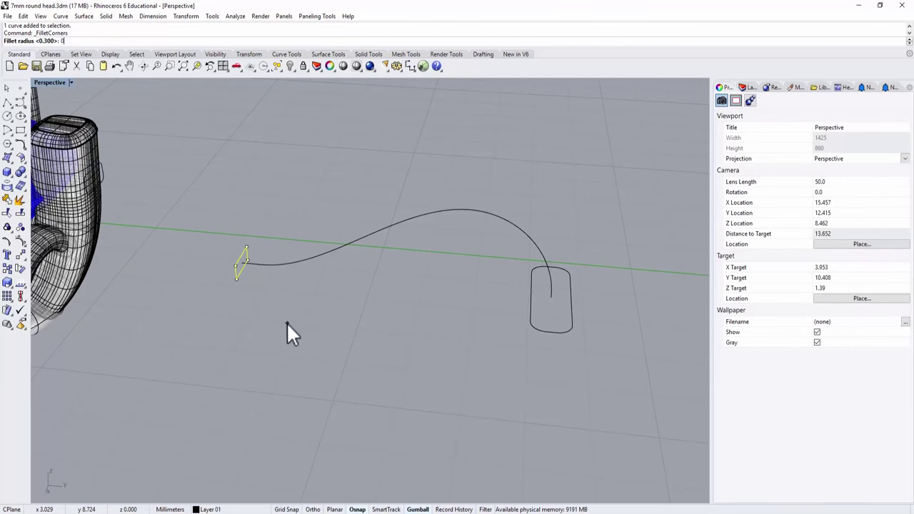
type(".1")
key("Return")
left_click(287, 322)
Sweep the small and large rounded rectangles along the bail curve as a one-rail sweep.
right_click_drag(289, 322, 305, 311)
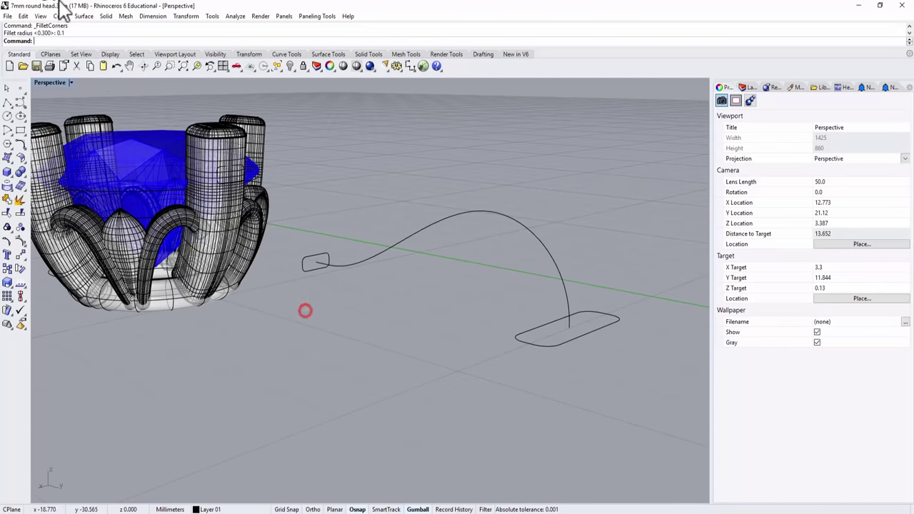
left_click(84, 16)
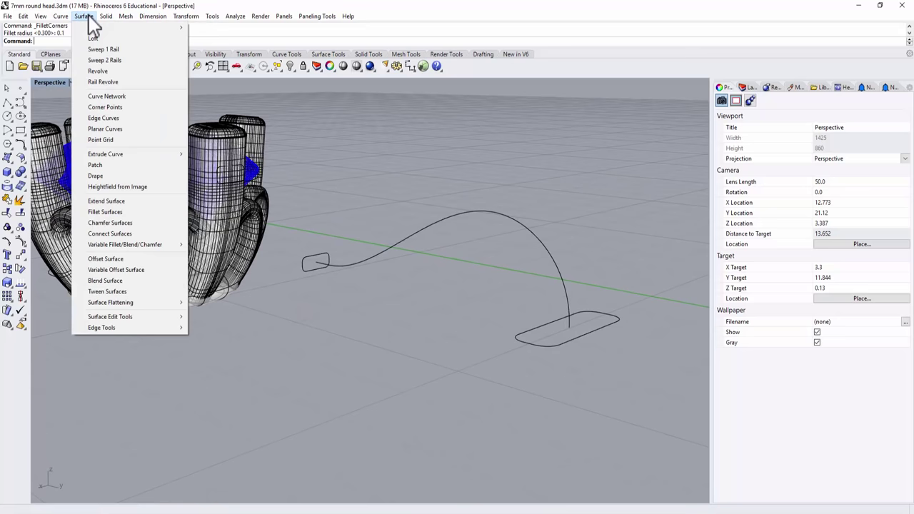
left_click(103, 49)
left_click(353, 264)
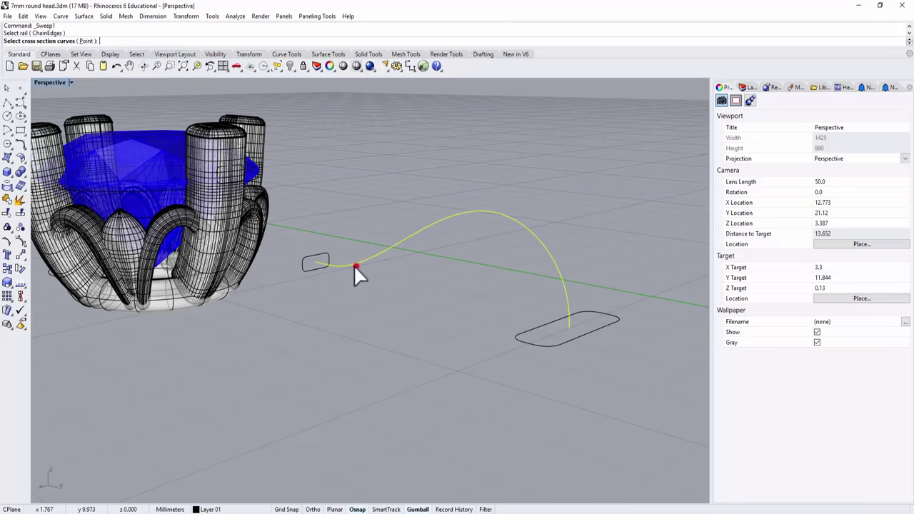
left_click(313, 269)
left_click(515, 334)
key("Return")
key("Return")
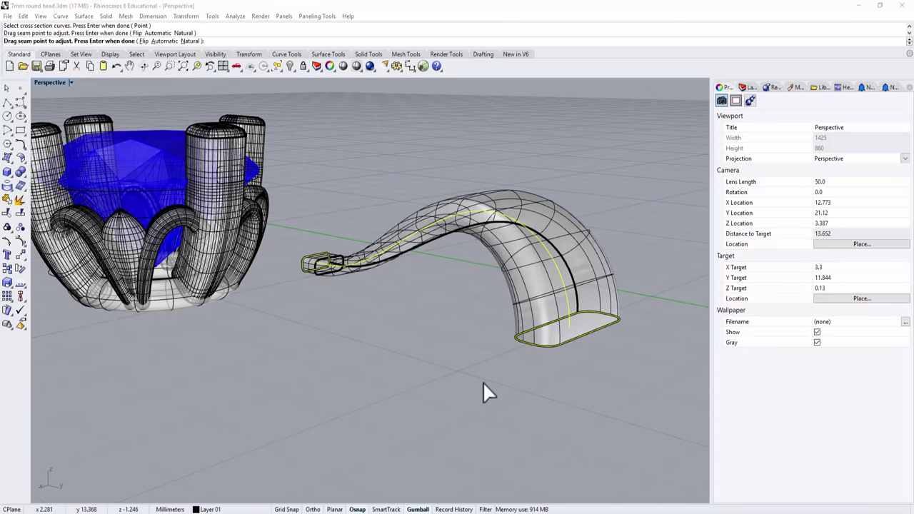
left_click(378, 283)
Delete the swept bail surface, keeping the bail curve and both rounded rectangles.
right_click_drag(381, 283, 414, 321)
scroll(263, 330, "up", 3)
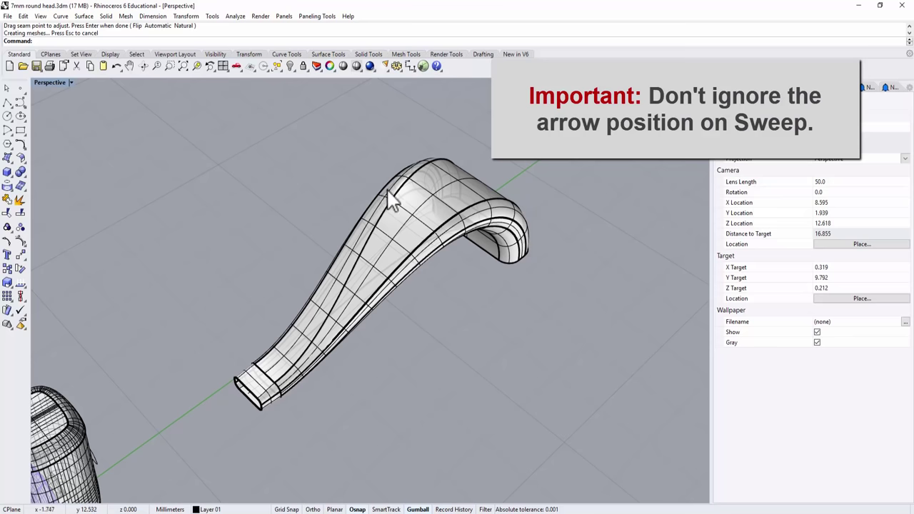
right_click_drag(314, 350, 276, 322)
left_click(397, 262)
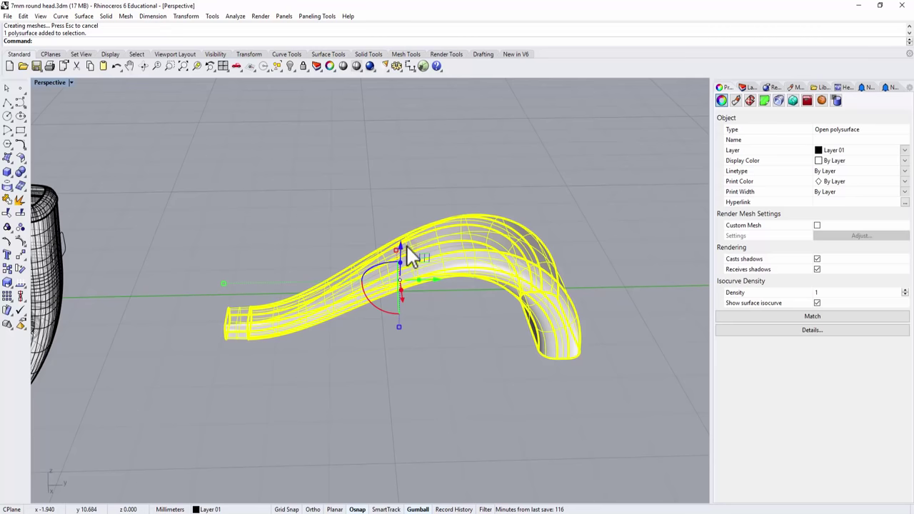
key("Delete")
right_click_drag(404, 244, 324, 333)
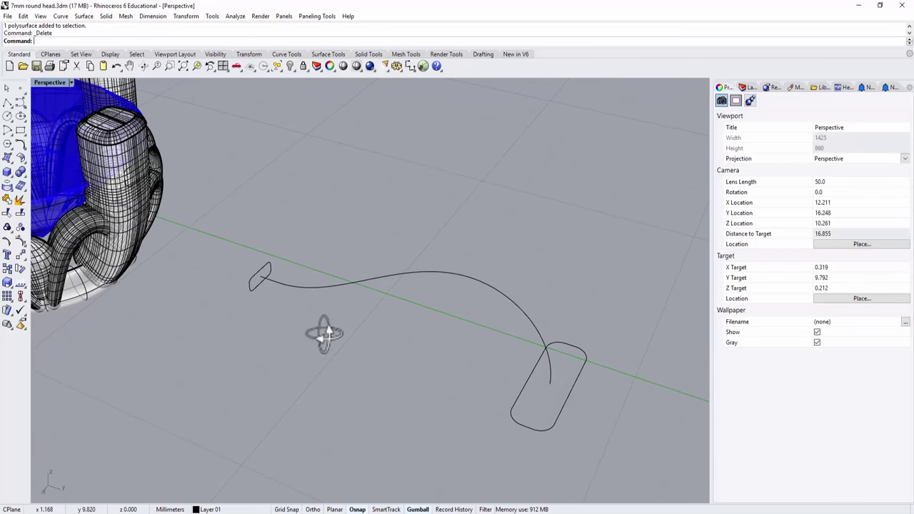
Set up a one-rail sweep with the bail curve as rail and the small and large rounded rectangles as cross sections.
left_click(341, 285)
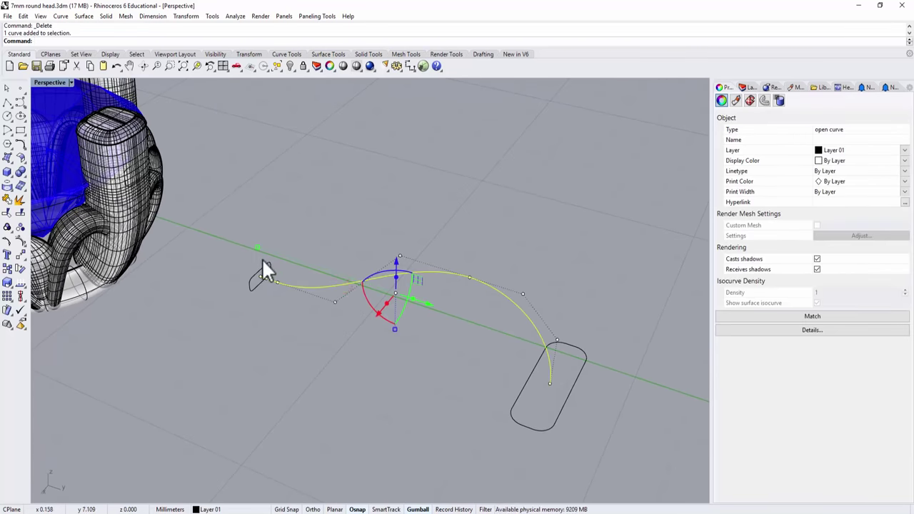
left_click(288, 197)
left_click(85, 15)
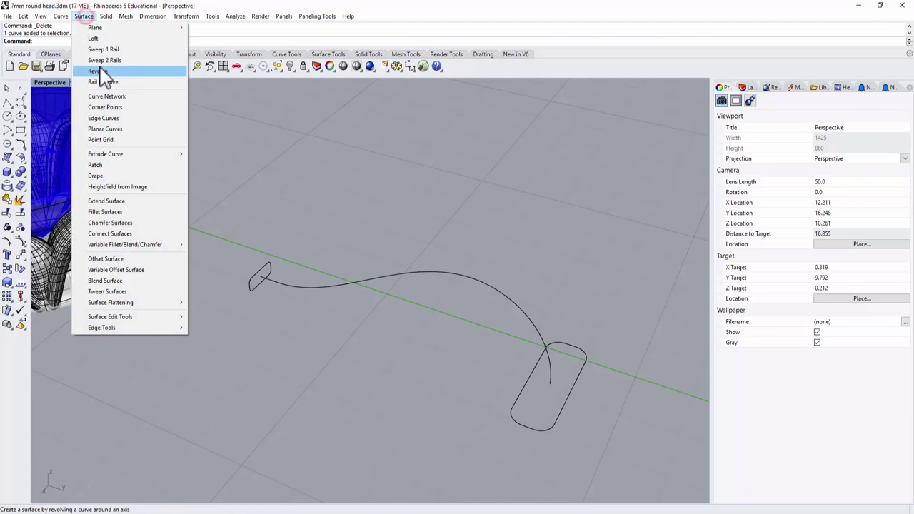
left_click(106, 49)
left_click(280, 283)
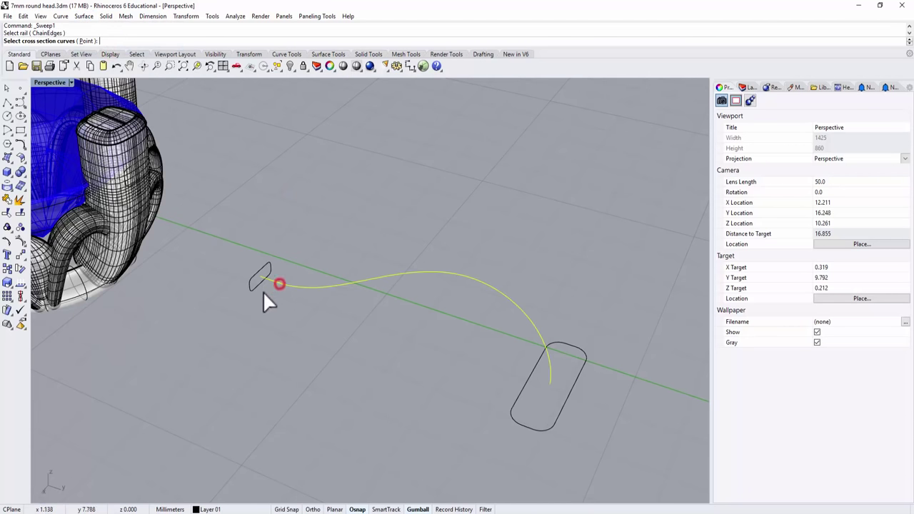
left_click(253, 287)
left_click(507, 413)
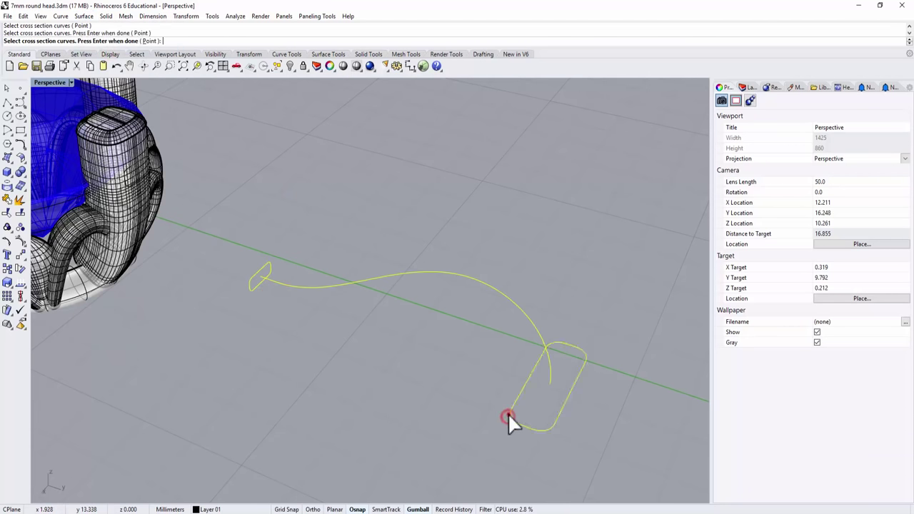
key("Return")
Line up the seam points of both profiles and complete the sweep with Freeform frame style and unchanged cross sections.
left_click_drag(269, 271, 262, 286)
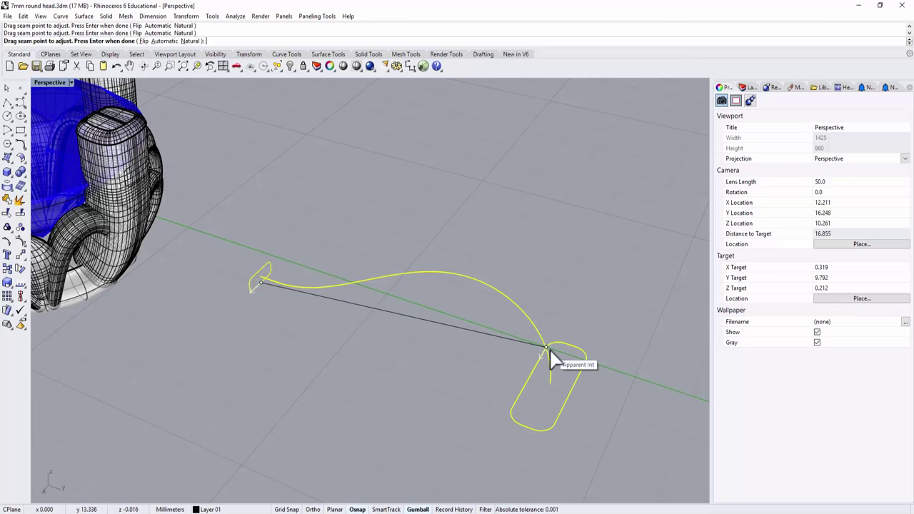
left_click_drag(546, 350, 460, 414)
key("Return")
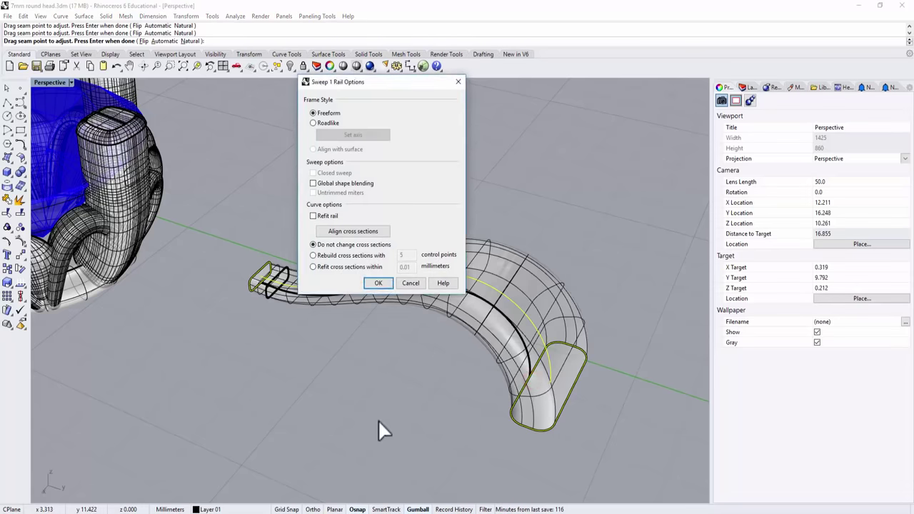
right_click_drag(379, 429, 432, 393)
left_click_drag(403, 93, 212, 86)
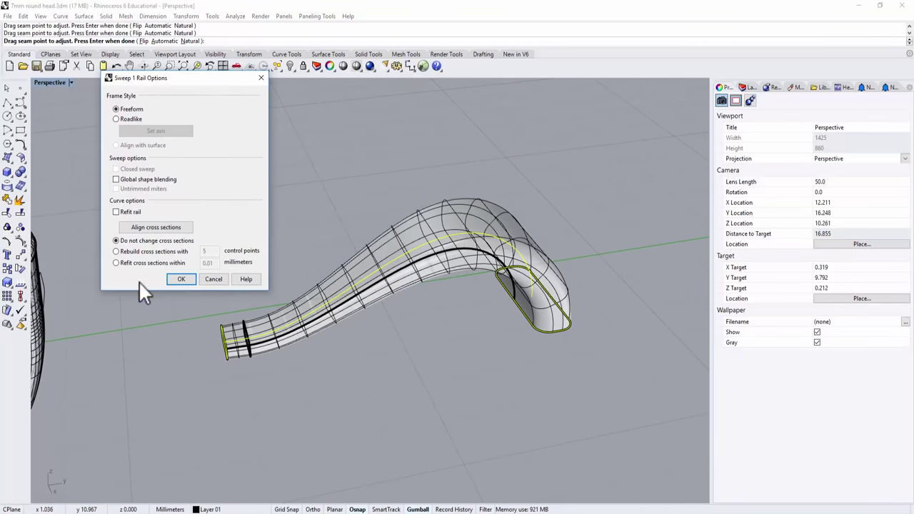
left_click(176, 277)
Mirror a copy of the swept bail half in the Right view across a horizontal plane through its wide end.
right_click_drag(428, 385, 445, 250)
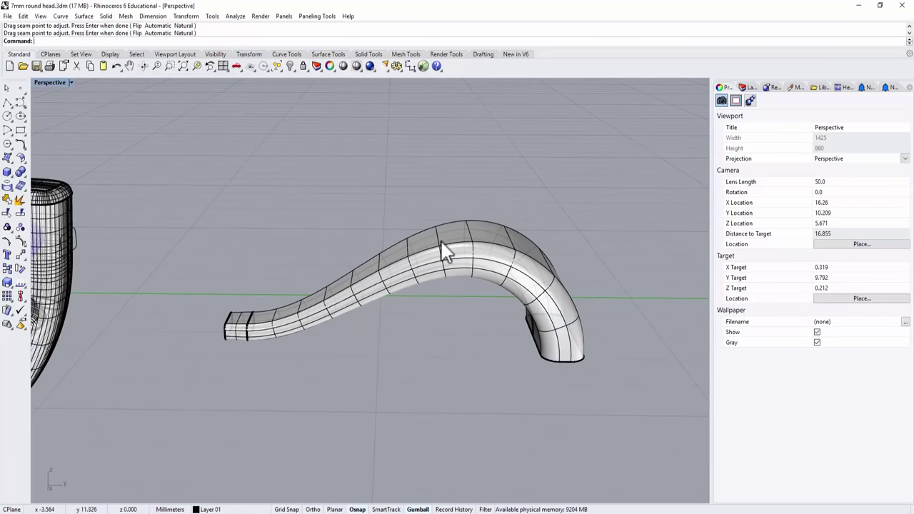
left_click(442, 240)
double_click(50, 83)
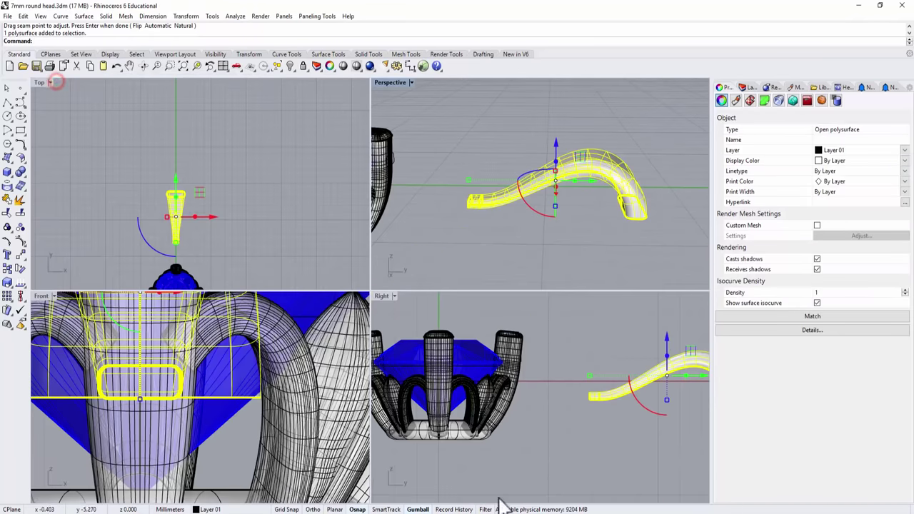
scroll(606, 490, "down", 2)
scroll(606, 489, "up", 3)
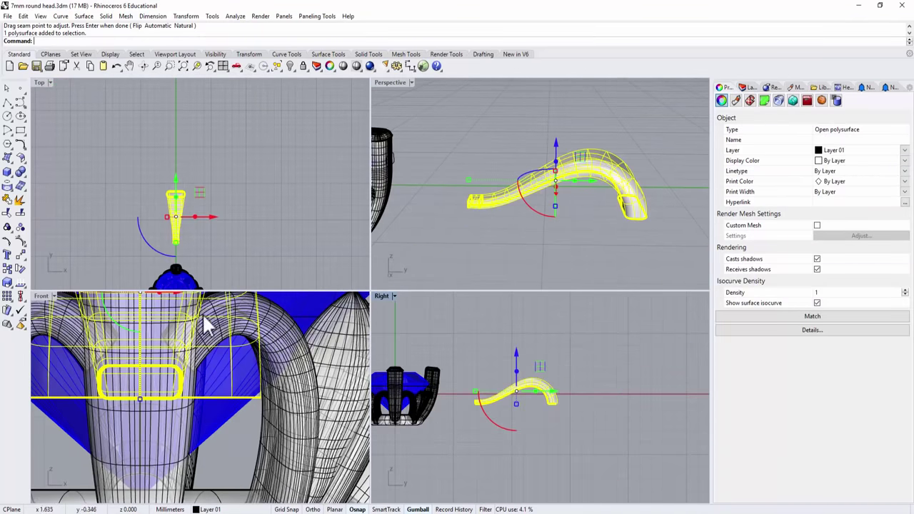
left_click(20, 255)
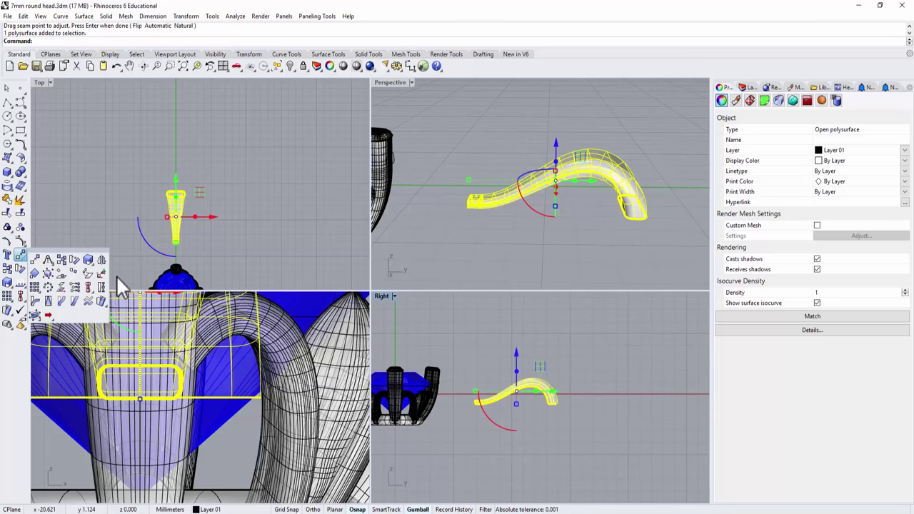
left_click(102, 259)
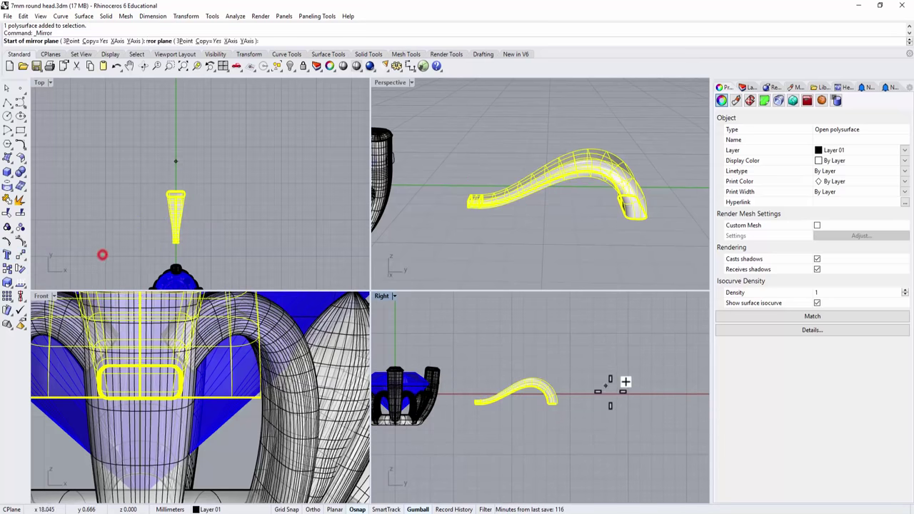
left_click(557, 406)
left_click(492, 417)
left_click(606, 457)
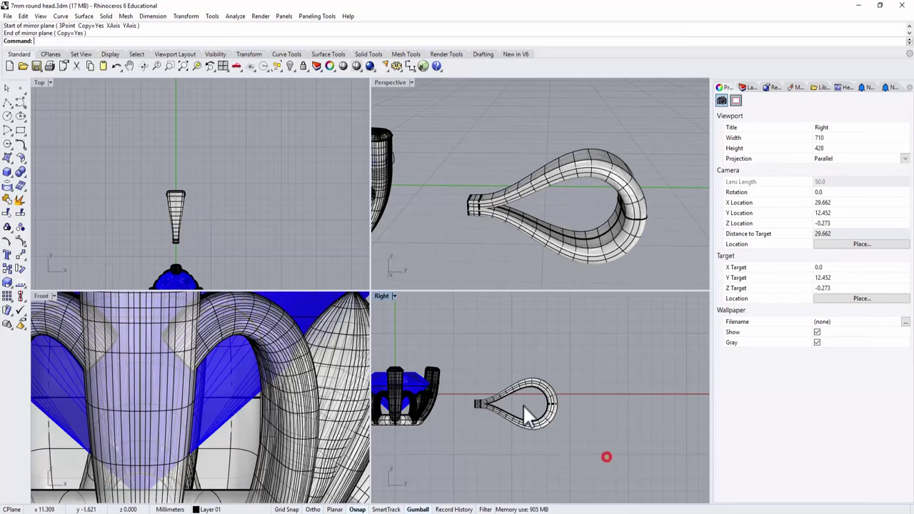
Cap the open ends of the upper and lower bail halves to make them solids.
scroll(511, 391, "up", 3)
double_click(401, 84)
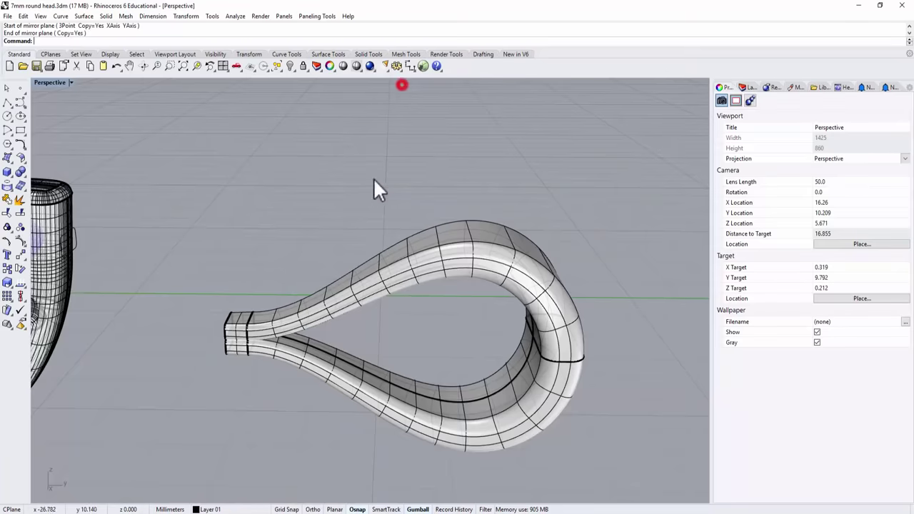
right_click_drag(374, 189, 282, 315)
scroll(283, 316, "up", 3)
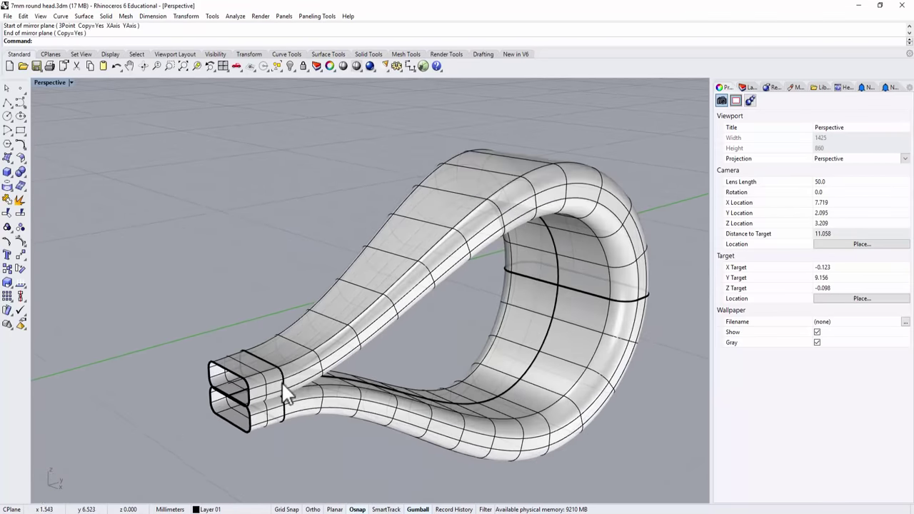
right_click_drag(285, 399, 249, 334)
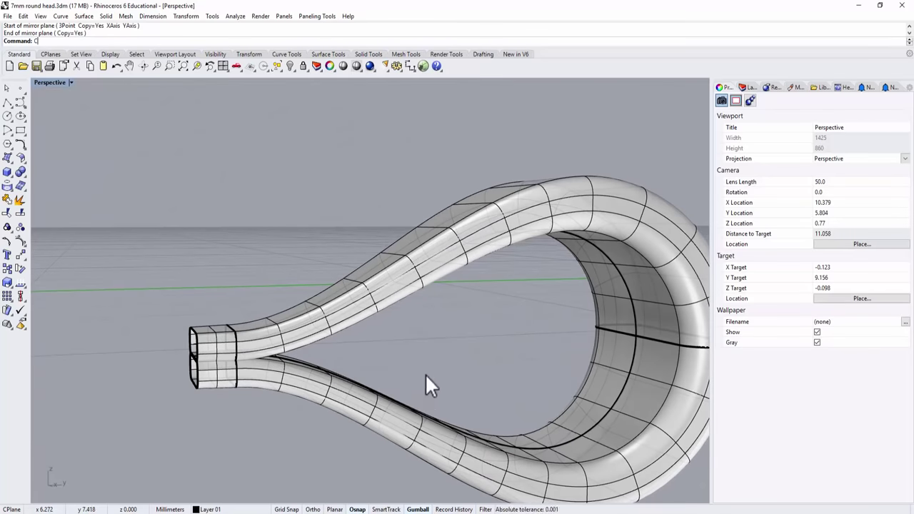
key("Return")
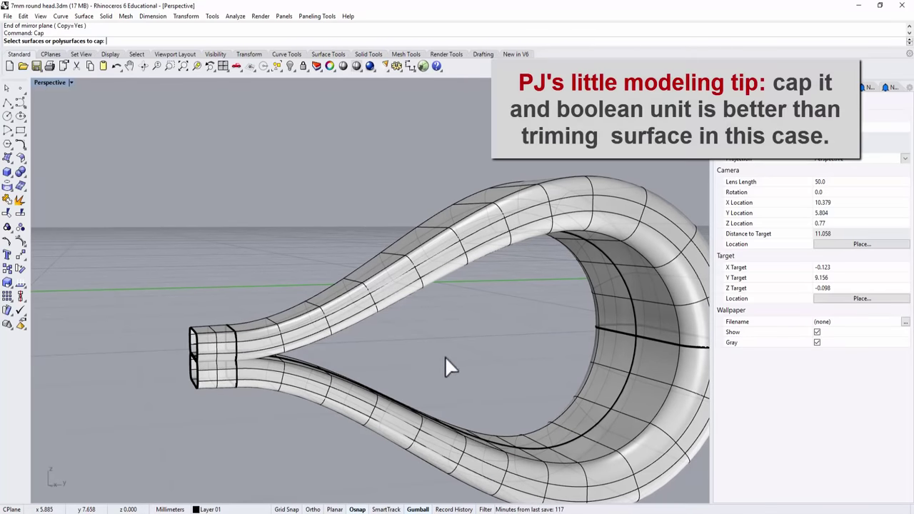
scroll(445, 361, "up", 2)
left_click(447, 217)
right_click(408, 365)
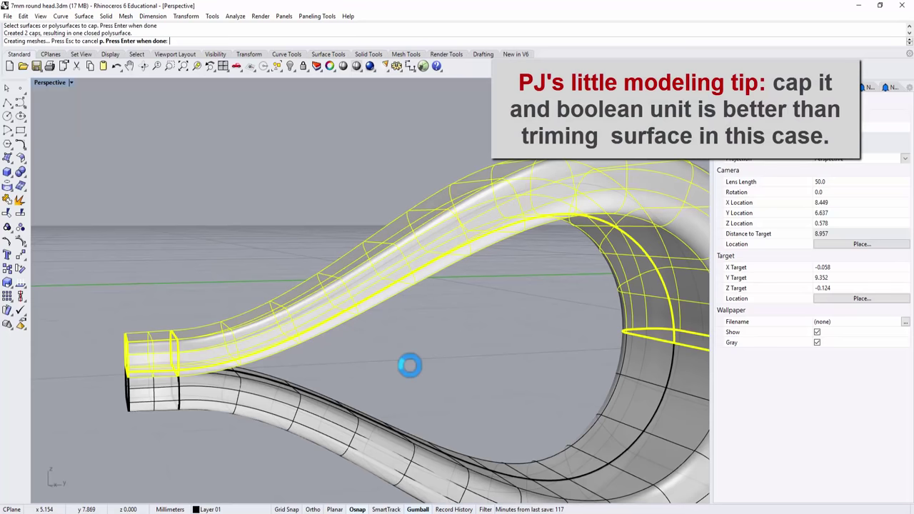
left_click(361, 435)
scroll(375, 400, "down", 2)
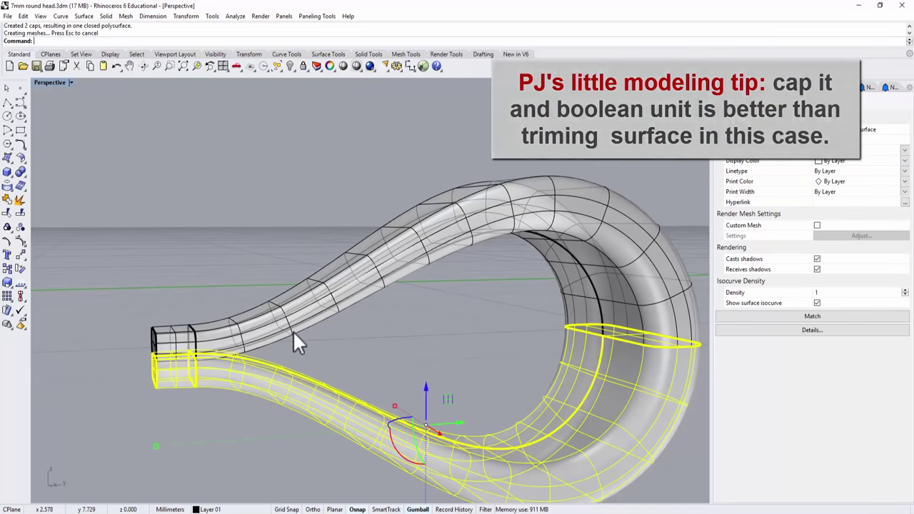
left_click(257, 426)
Join the two capped bail halves with a Boolean union.
right_click_drag(278, 424, 218, 427)
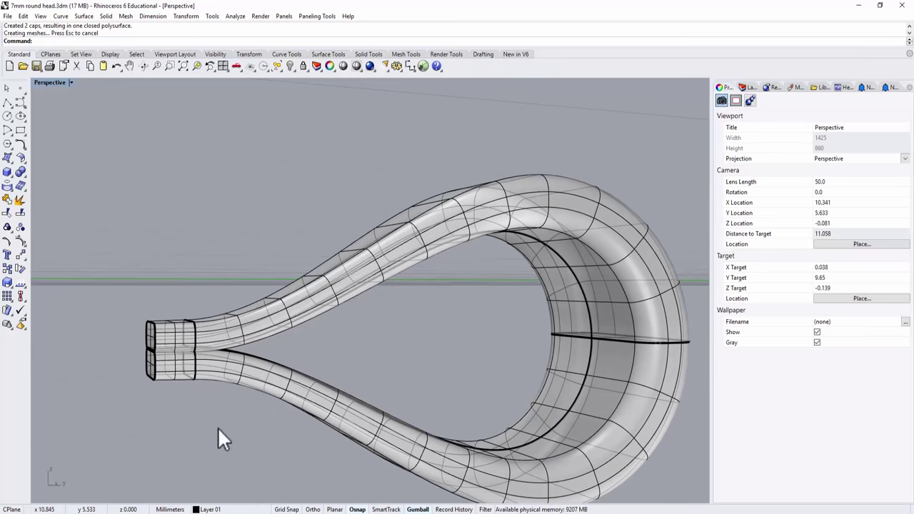
left_click_drag(217, 424, 106, 220)
left_click(21, 174)
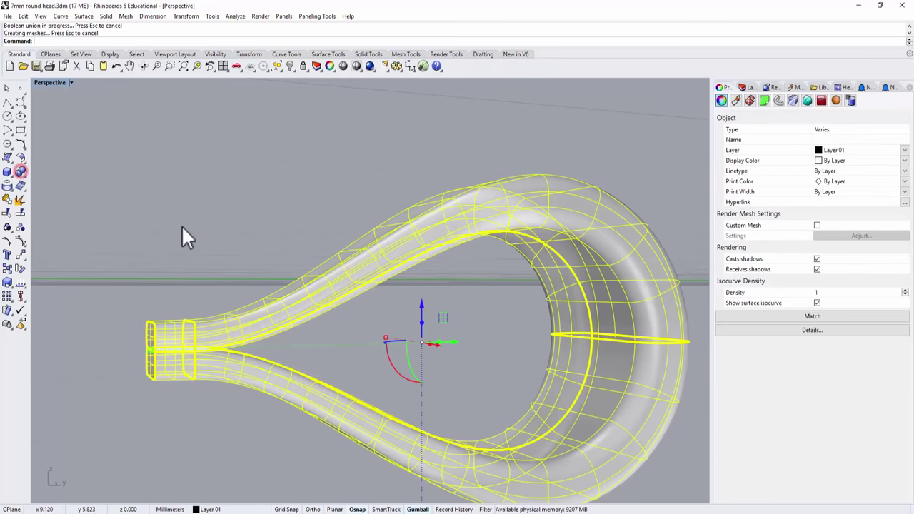
right_click_drag(196, 219, 407, 260)
scroll(284, 312, "down", 3)
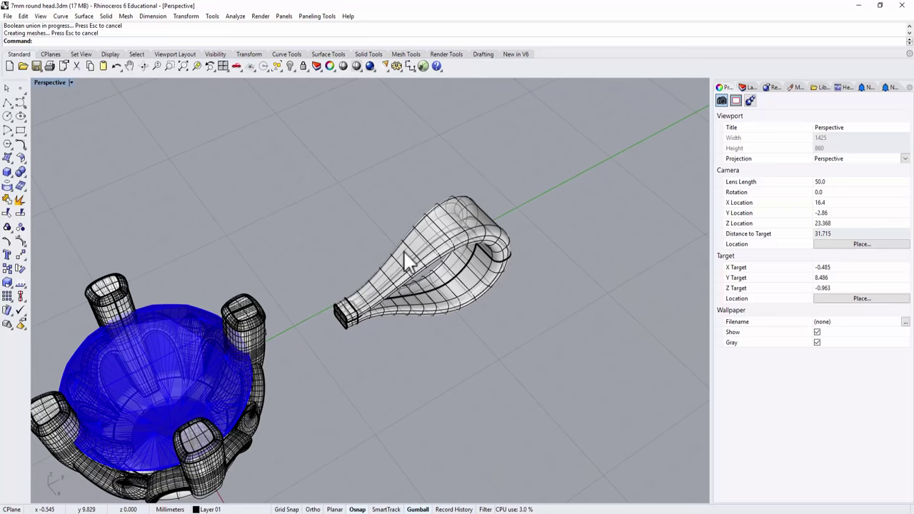
Move the bail about 3.7 mm toward the head in the Top view so its narrow end meets the prong.
double_click(50, 82)
right_click_drag(209, 181, 182, 152)
left_click_drag(180, 161, 180, 174)
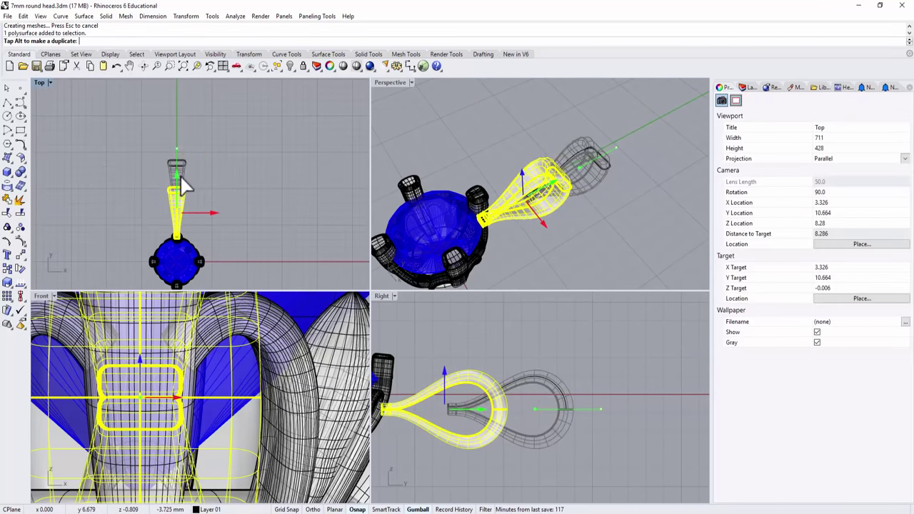
left_click(562, 264)
right_click_drag(561, 263, 554, 141)
scroll(493, 412, "down", 3)
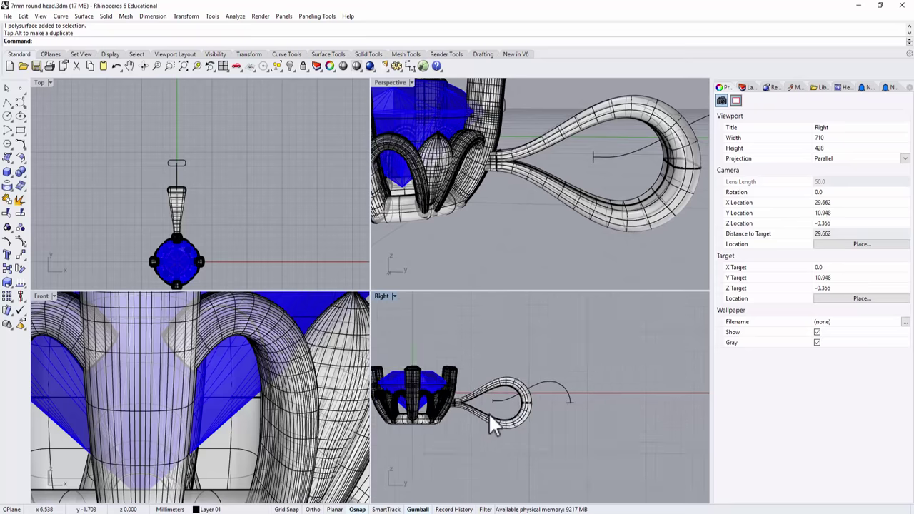
Draw a horizontal reference line about 16.8 mm long beneath the base ring and past the bail in the Right view.
double_click(381, 296)
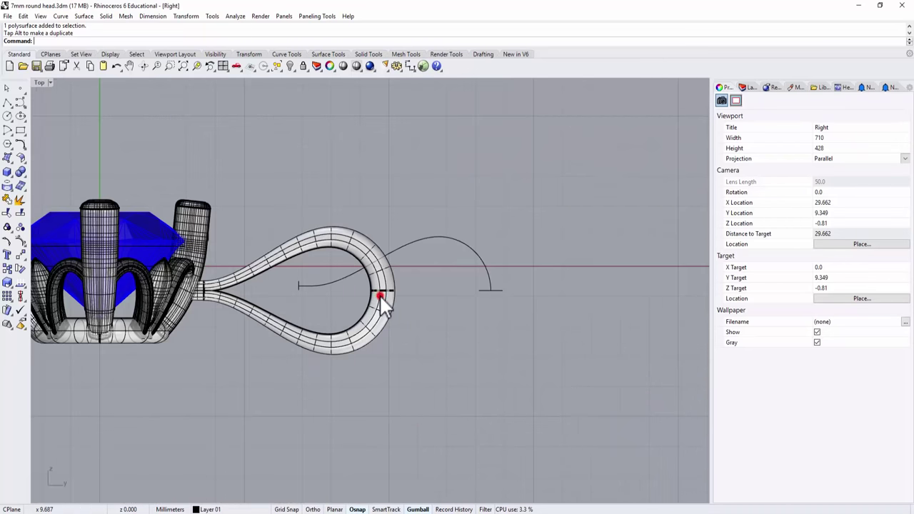
scroll(350, 337, "up", 2)
left_click(425, 360)
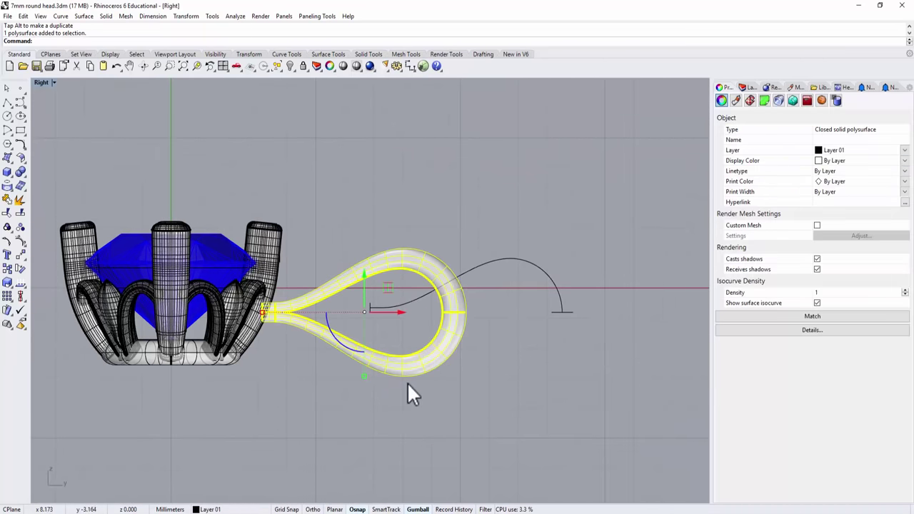
left_click(7, 103)
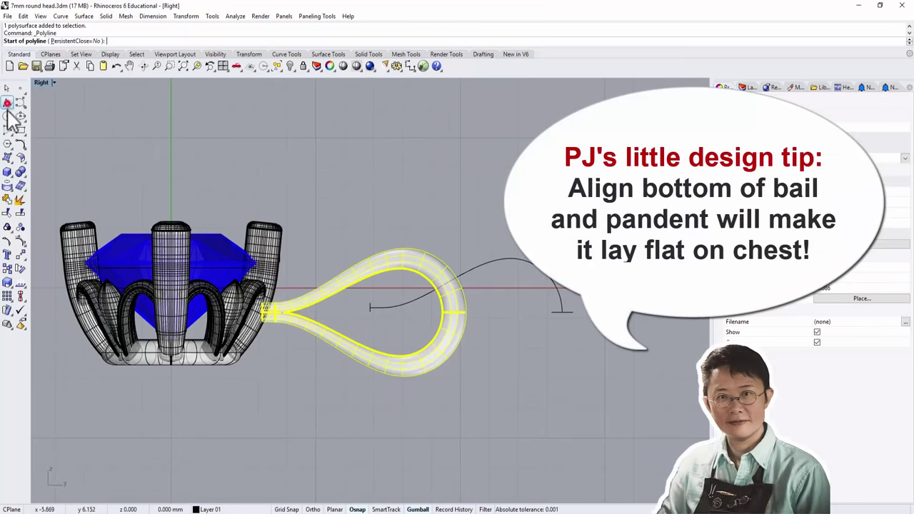
left_click(79, 366)
key("F8")
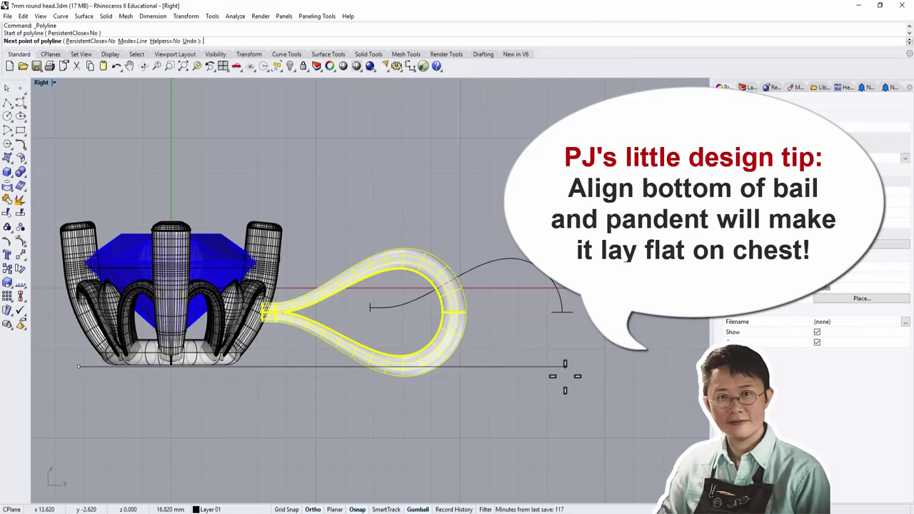
left_click(564, 377)
key("Return")
Raise the bail until its underside lines up with the reference line, and shift it about 0.2 mm toward the head.
left_click(424, 360)
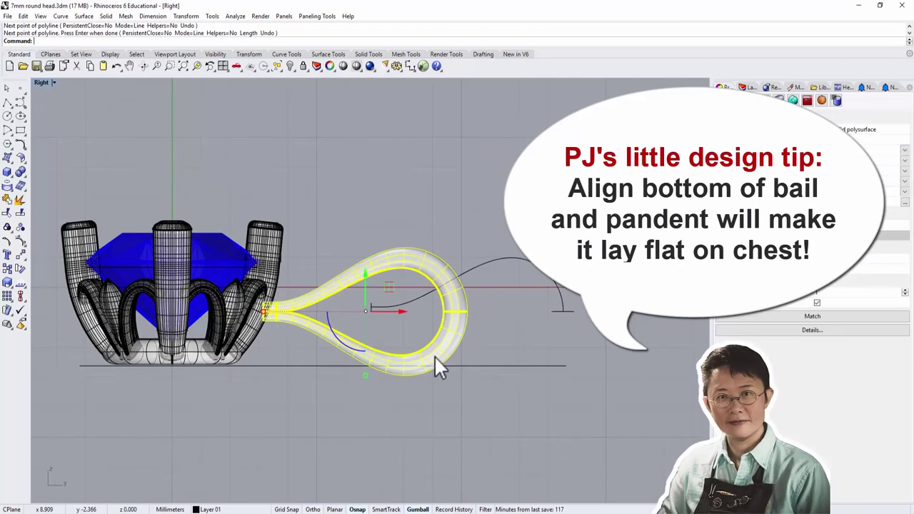
left_click_drag(365, 273, 366, 261)
left_click(361, 403)
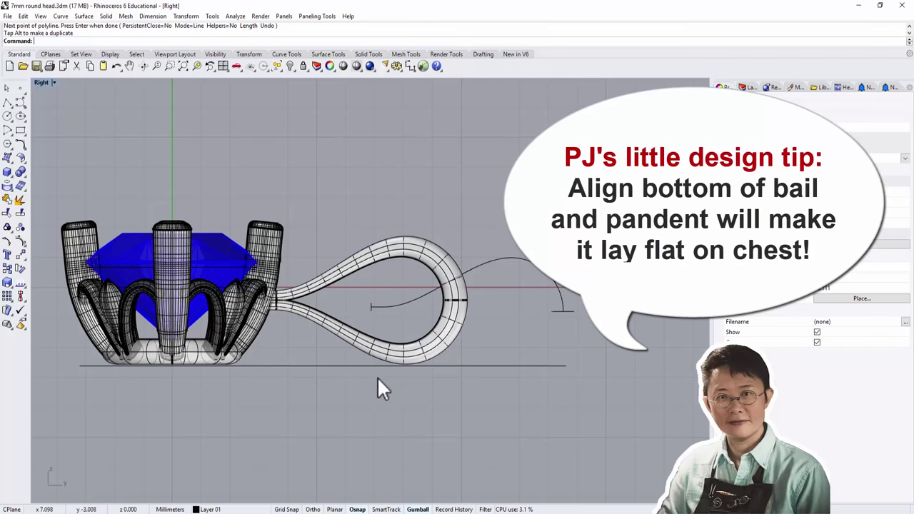
left_click(416, 354)
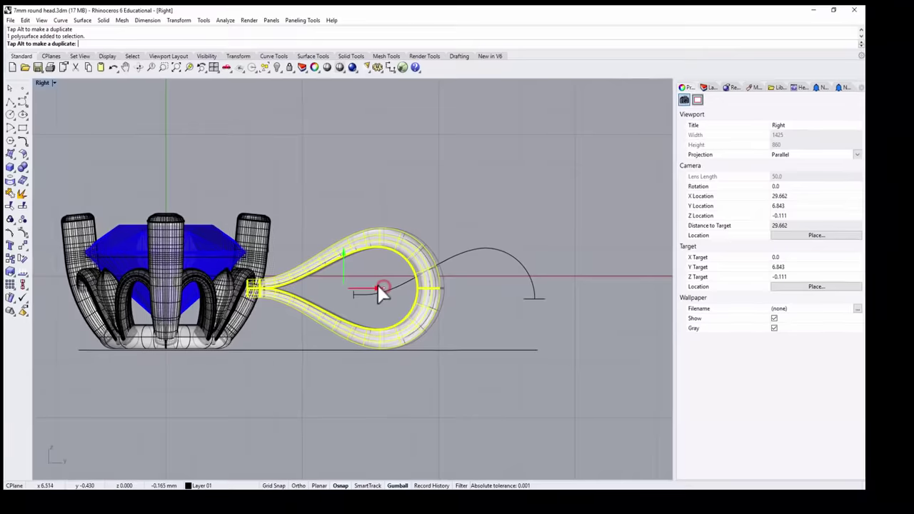
left_click(386, 413)
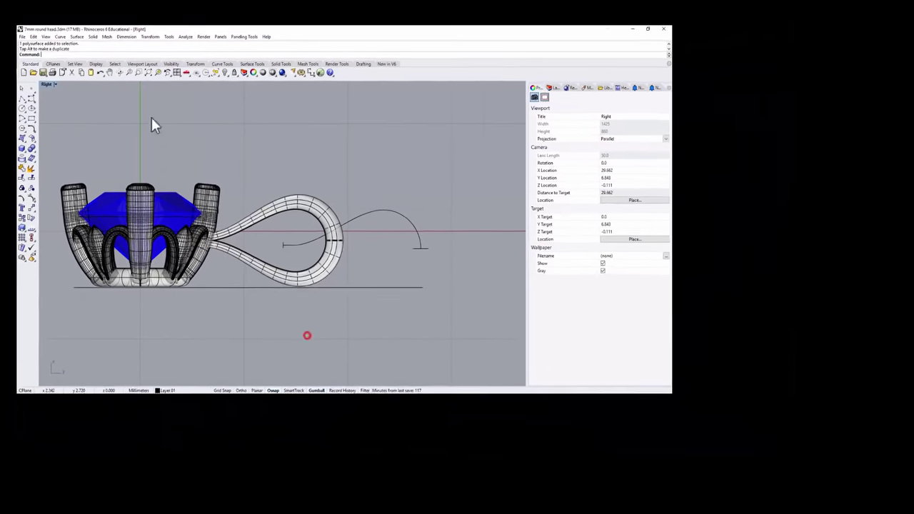
Inspect the finished pendant with its bail from several angles in the Perspective view.
key("ctrl+m")
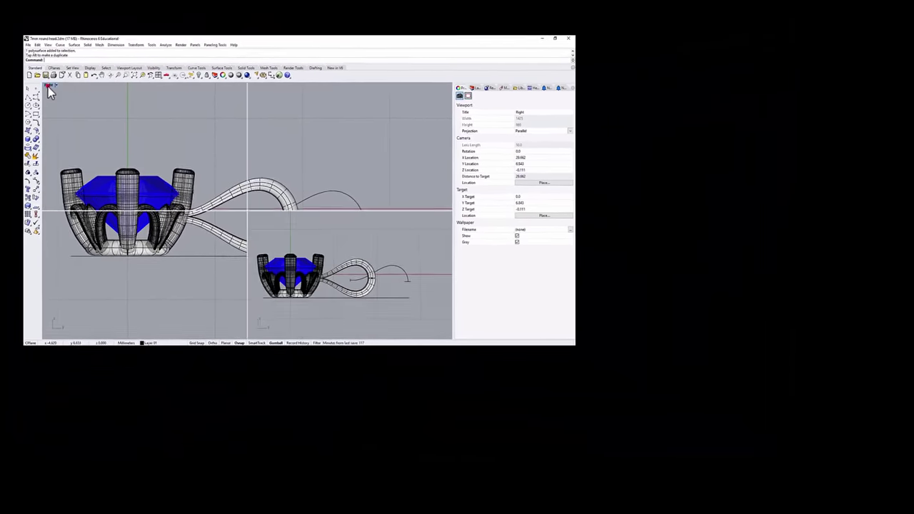
scroll(243, 145, "down", 5)
right_click_drag(243, 145, 282, 160)
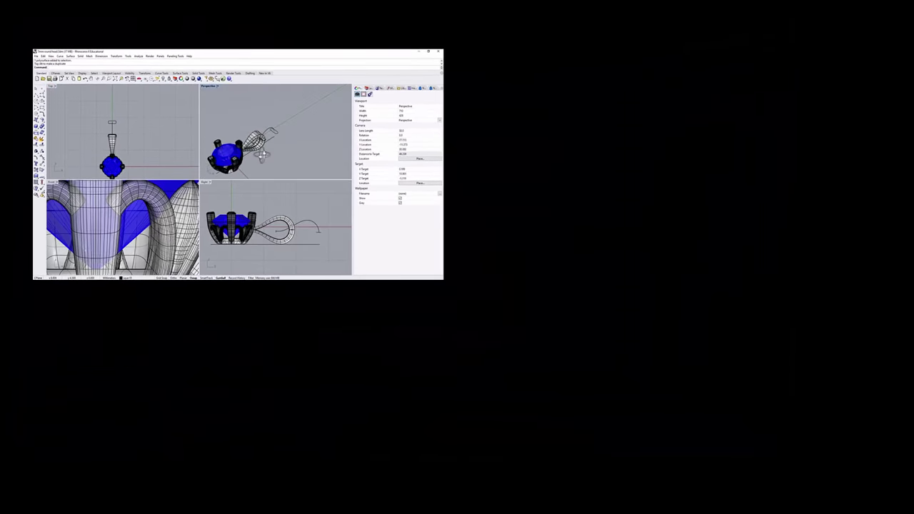
double_click(209, 87)
right_click_drag(196, 141, 199, 180)
scroll(198, 182, "up", 3)
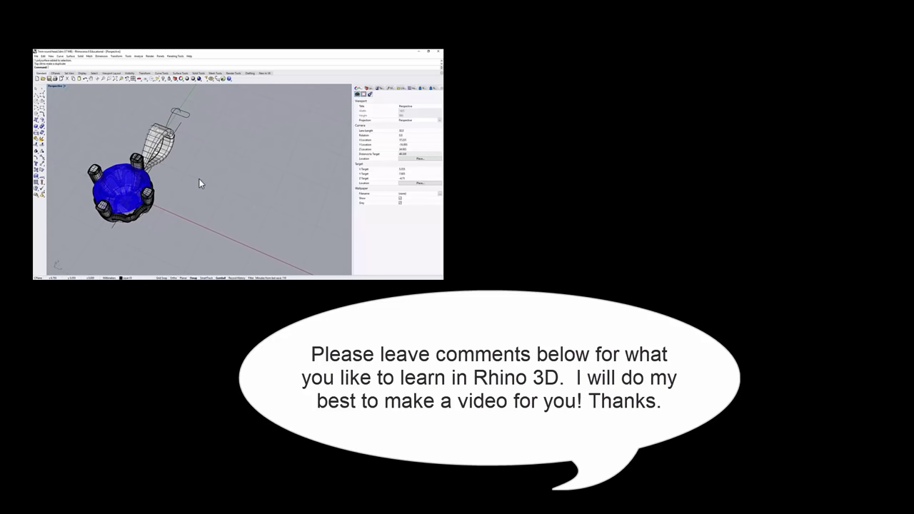